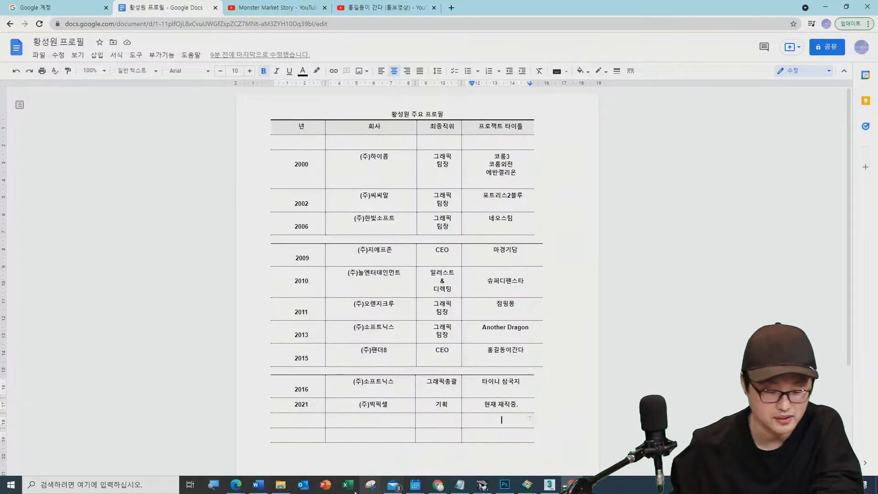
Step: Switch to File Explorer's 포트리스 folder, open the 미사일탱 image and enlarge it for a closer look
{"action": "left_click", "coordinate": [281, 488]}
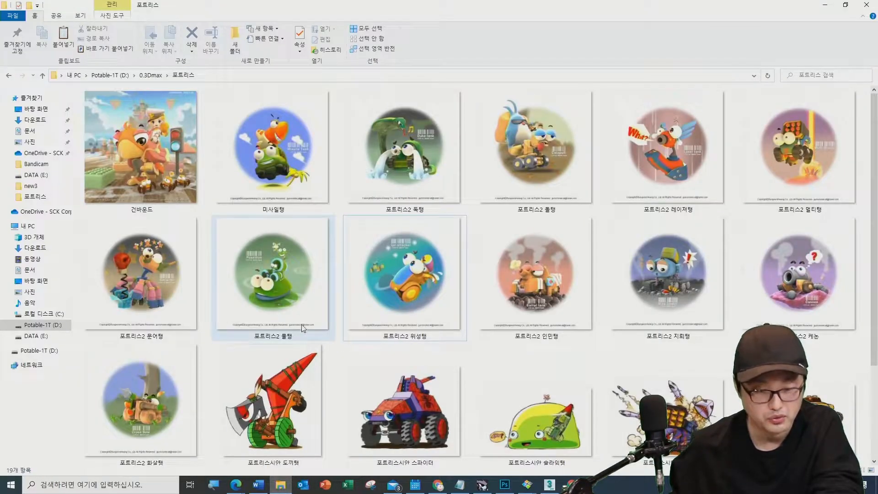
{"action": "left_click", "coordinate": [275, 147]}
{"action": "double_click", "coordinate": [275, 147]}
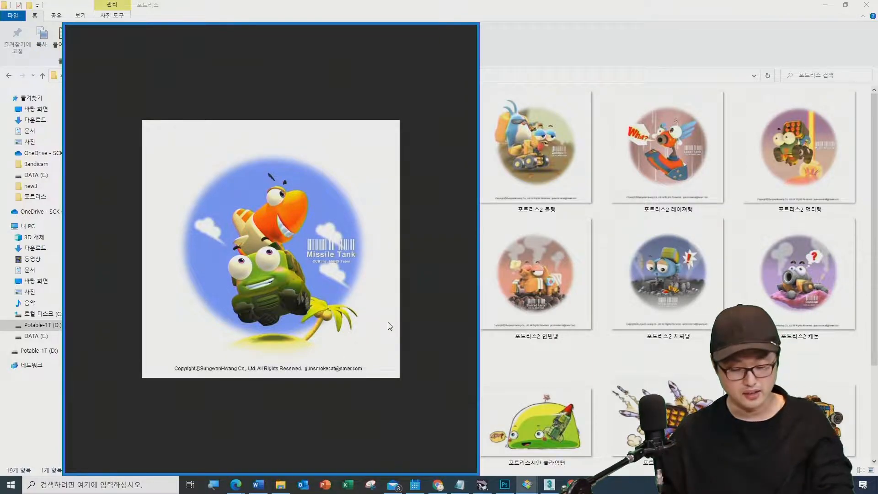
{"action": "scroll", "coordinate": [386, 323], "scroll_direction": "up", "scroll_amount": 2}
{"action": "left_click_drag", "start_coordinate": [352, 265], "coordinate": [348, 294]}
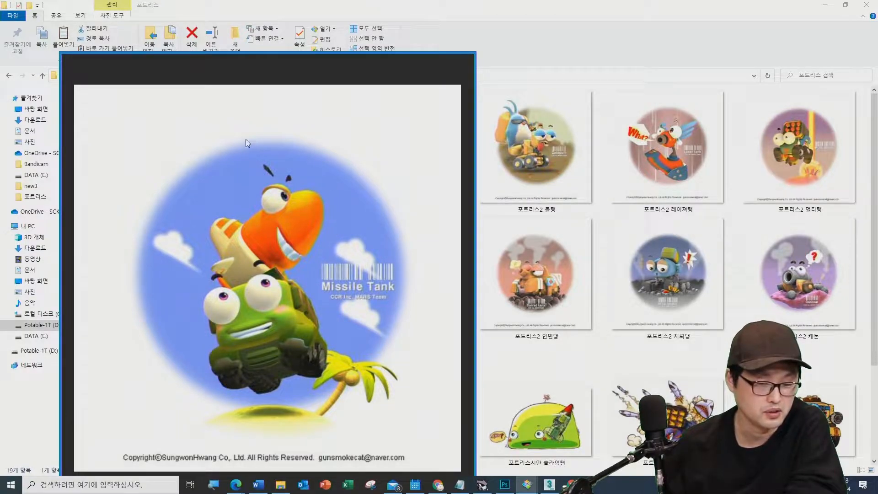
{"action": "mouse_move", "coordinate": [373, 95]}
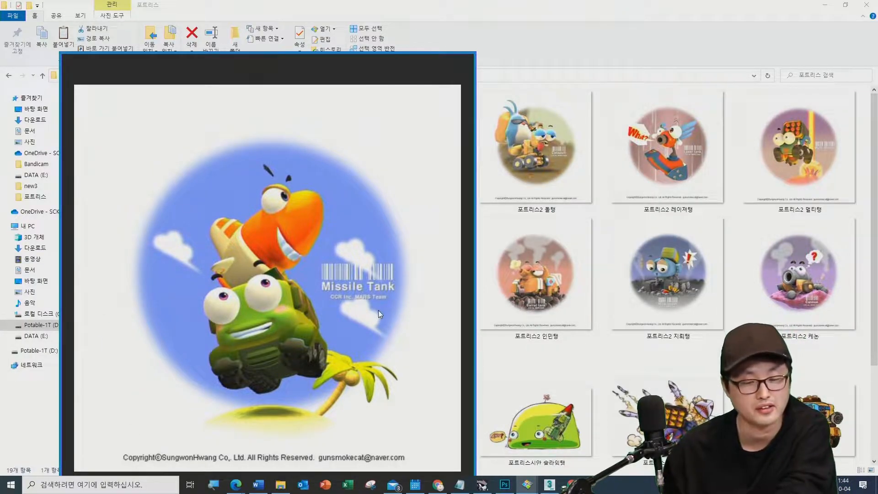
Step: Page through the following Fortress 2 tank illustrations, from Duke tank through Catapult, Laser tank and Multi Missle to Secwind
{"action": "key", "text": "Right"}
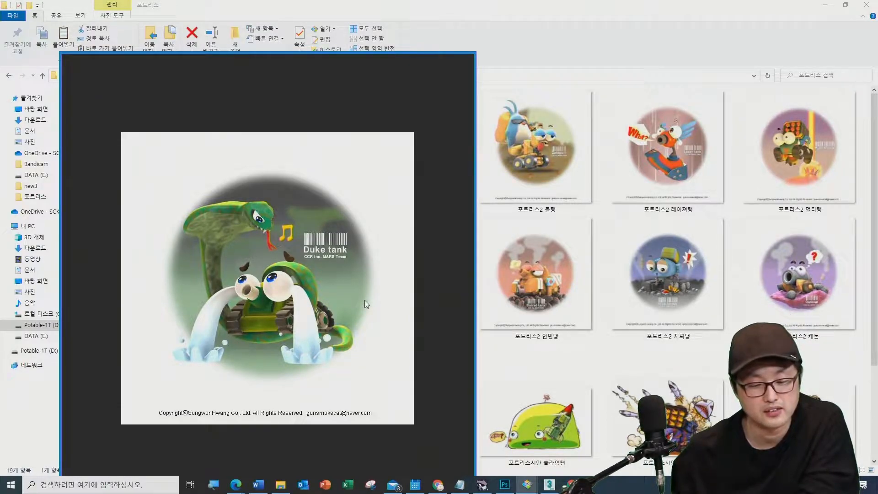
{"action": "scroll", "coordinate": [362, 298], "scroll_direction": "down", "scroll_amount": 1}
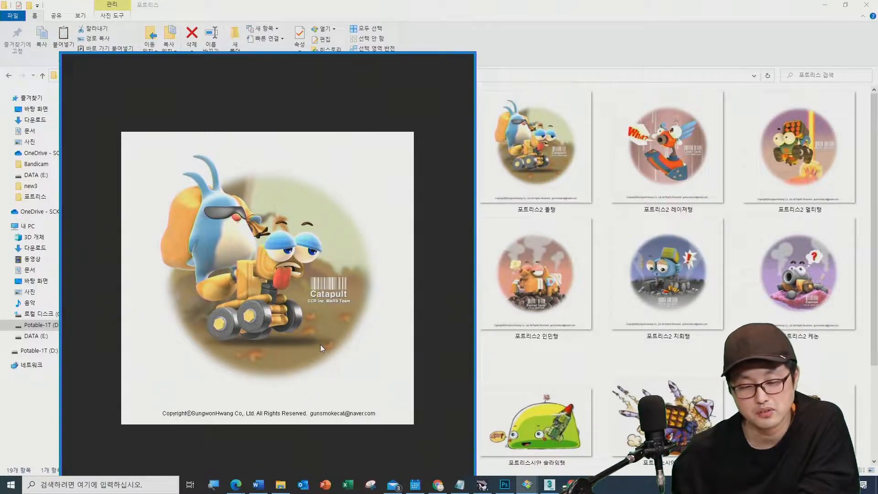
{"action": "key", "text": "Right"}
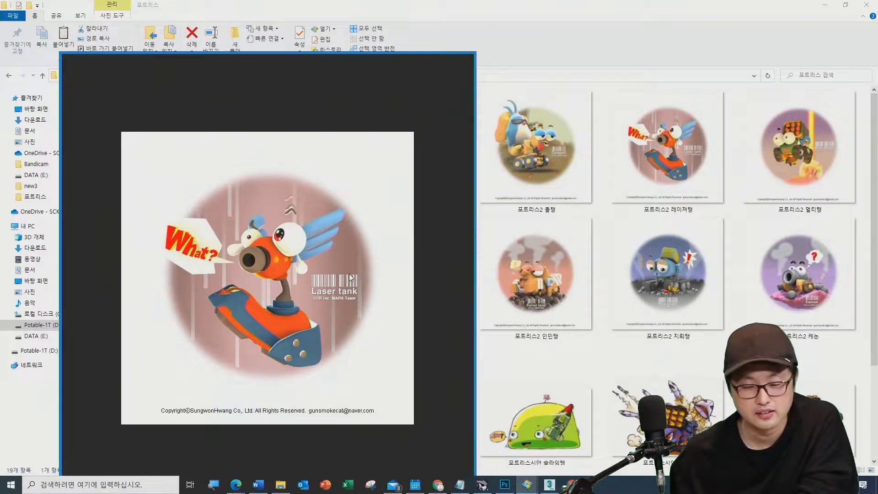
{"action": "key", "text": "Right"}
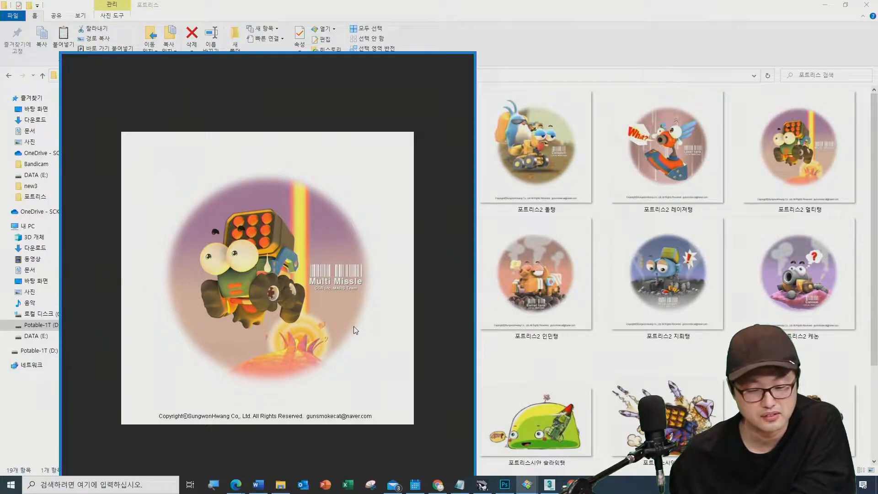
{"action": "scroll", "coordinate": [353, 326], "scroll_direction": "down", "scroll_amount": 1}
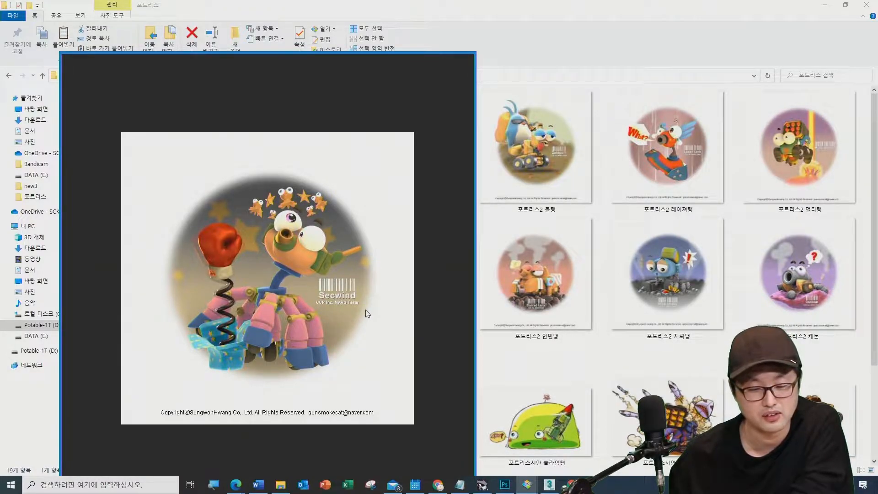
Step: Continue through the Fortress 2 illustrations from Poseidon to Cross Bow, including Ion attacker, Carrot tank, Mine lander and Cannon
{"action": "key", "text": "Right"}
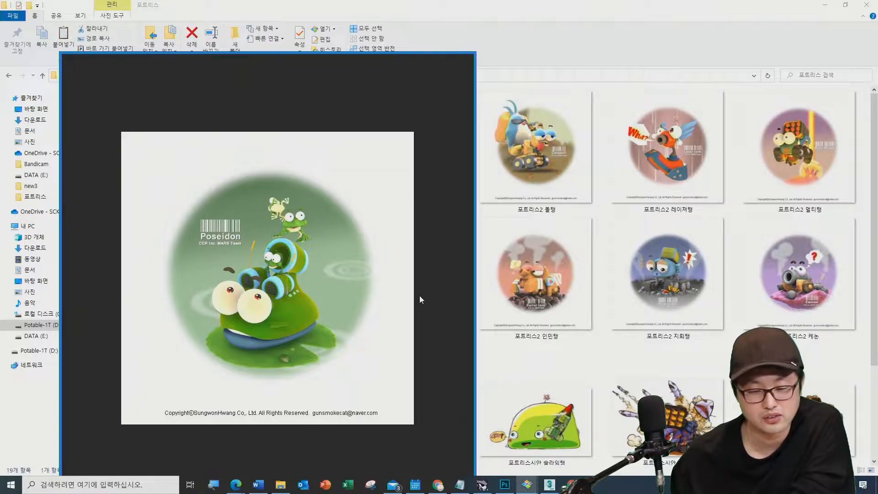
{"action": "scroll", "coordinate": [407, 300], "scroll_direction": "down", "scroll_amount": 1}
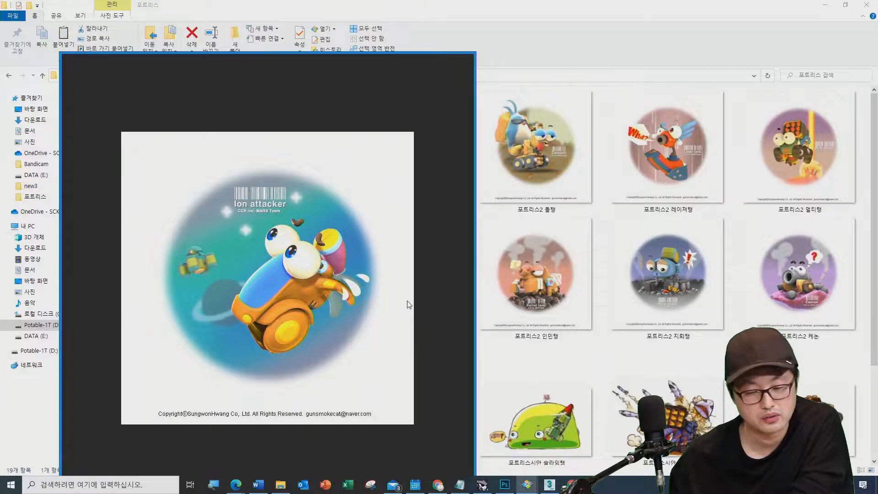
{"action": "scroll", "coordinate": [409, 305], "scroll_direction": "down", "scroll_amount": 1}
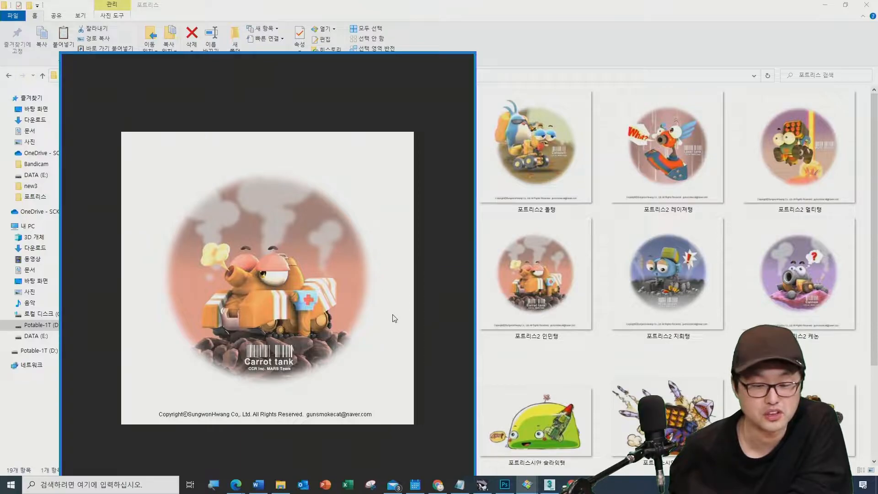
{"action": "scroll", "coordinate": [396, 319], "scroll_direction": "down", "scroll_amount": 1}
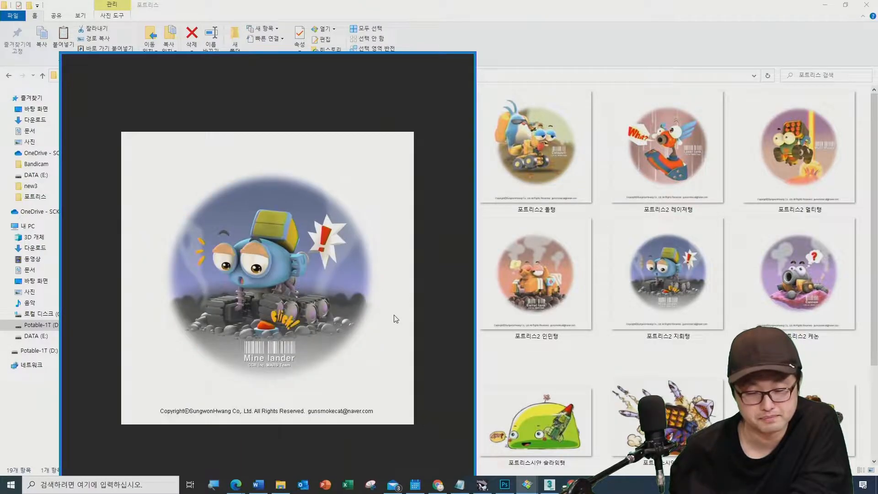
{"action": "scroll", "coordinate": [387, 311], "scroll_direction": "down", "scroll_amount": 1}
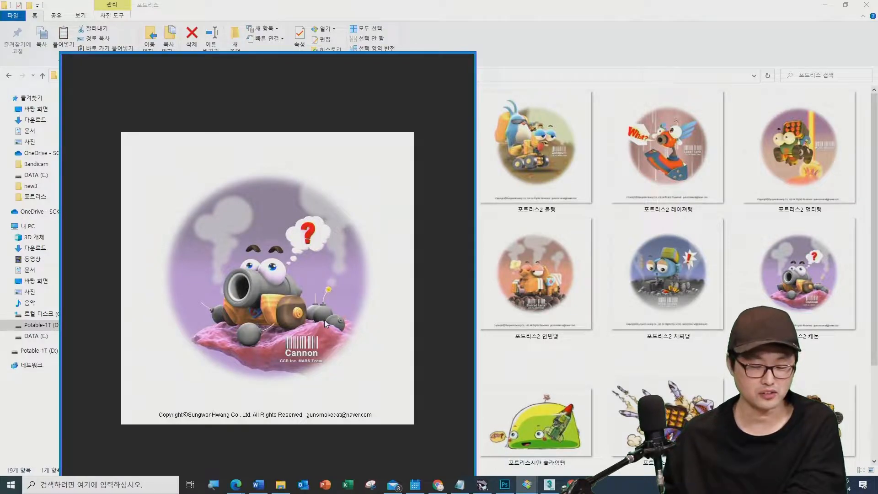
{"action": "key", "text": "Right"}
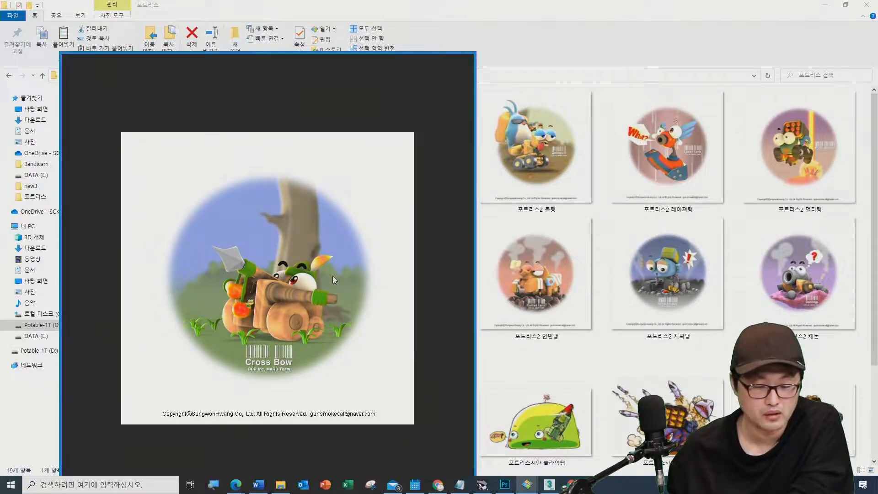
Step: Review the hand-drawn Fortress concept drawings, from the axe and spider tanks to the slime, missile launcher and yellow tank
{"action": "key", "text": "Right"}
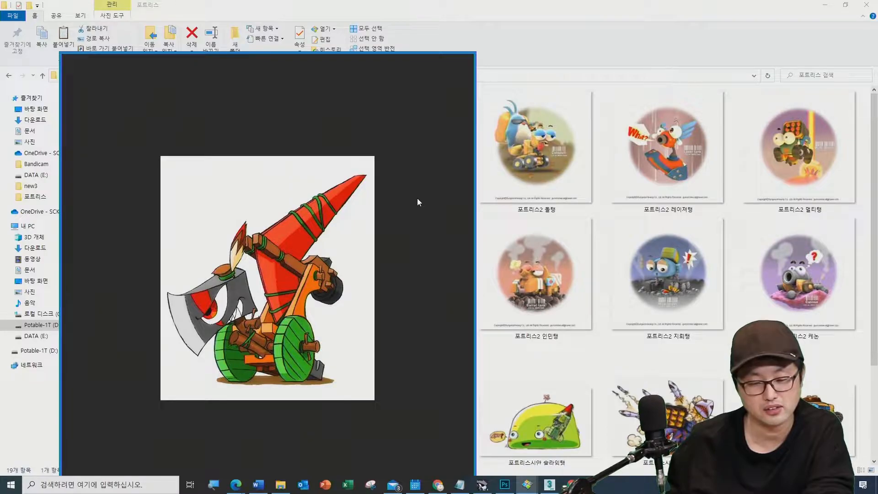
{"action": "key", "text": "Right"}
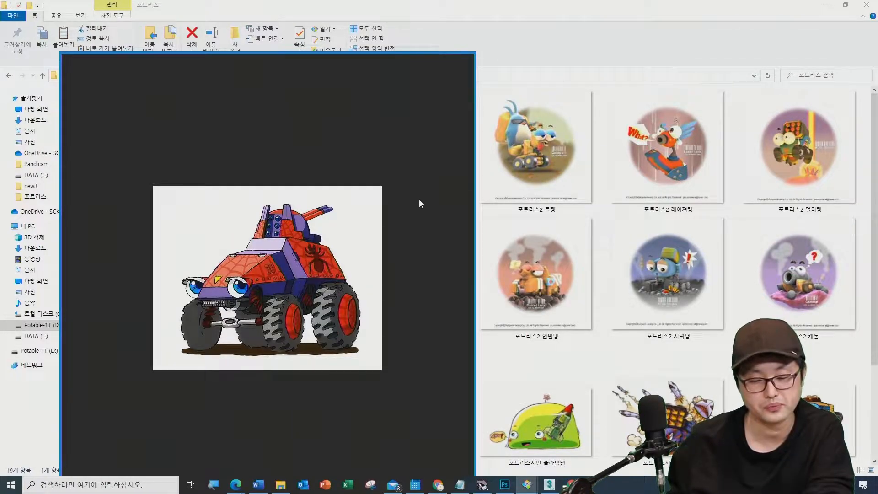
{"action": "key", "text": "Left"}
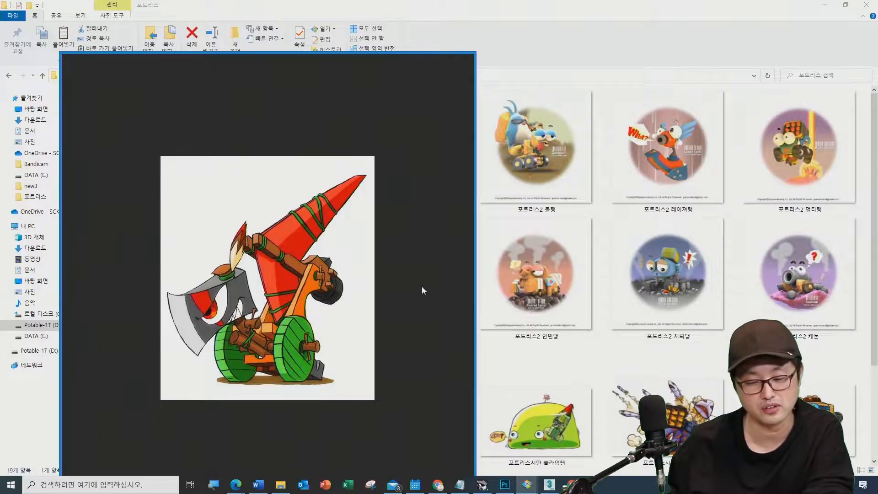
{"action": "key", "text": "Right"}
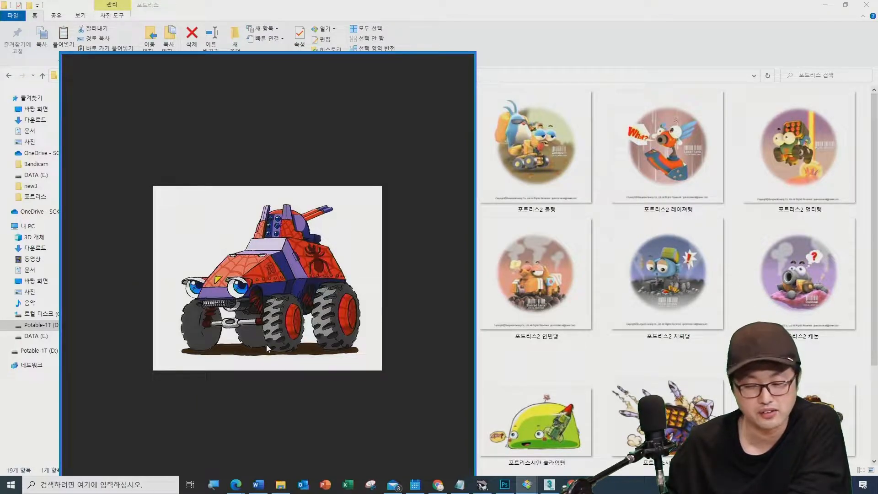
{"action": "scroll", "coordinate": [267, 343], "scroll_direction": "down", "scroll_amount": 1}
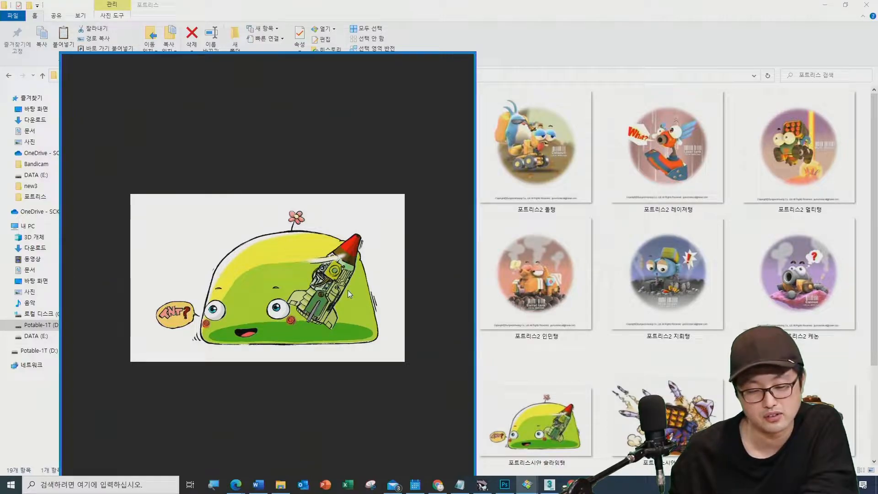
{"action": "key", "text": "Right"}
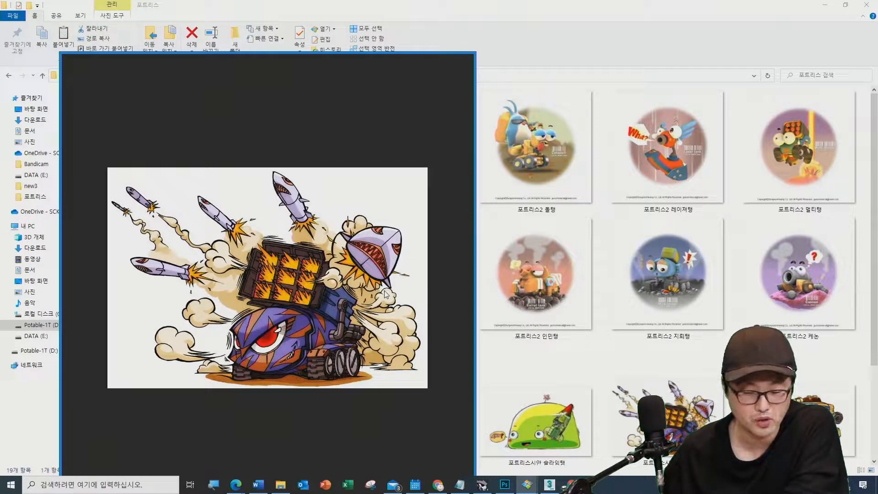
{"action": "scroll", "coordinate": [341, 299], "scroll_direction": "down", "scroll_amount": 2}
{"action": "scroll", "coordinate": [343, 300], "scroll_direction": "up", "scroll_amount": 1}
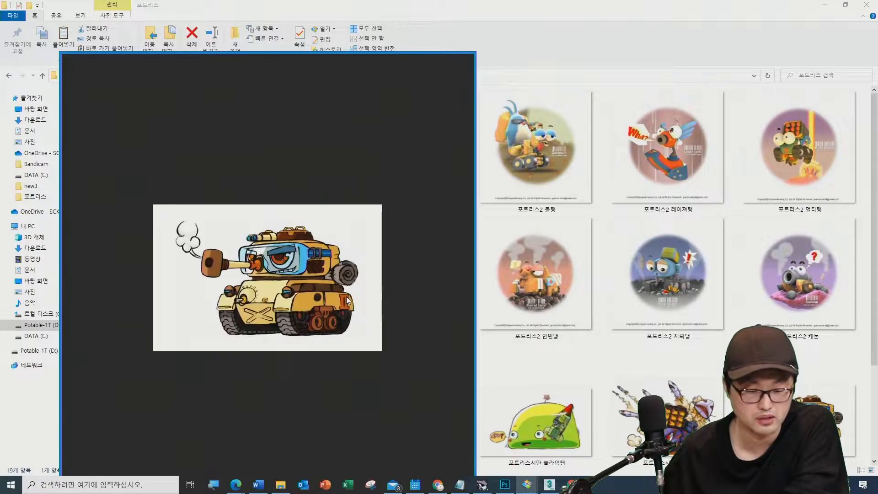
{"action": "scroll", "coordinate": [348, 297], "scroll_direction": "down", "scroll_amount": 1}
{"action": "scroll", "coordinate": [350, 301], "scroll_direction": "down", "scroll_amount": 1}
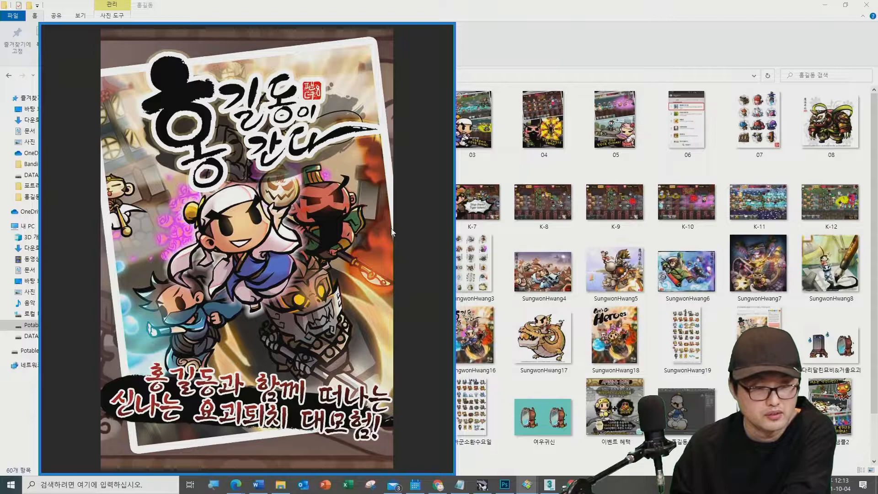
Step: View the 홍길동이 간다 promotional posters in the 홍길동 folder, ending at the popular games ranking screenshot
{"action": "key", "text": "Right"}
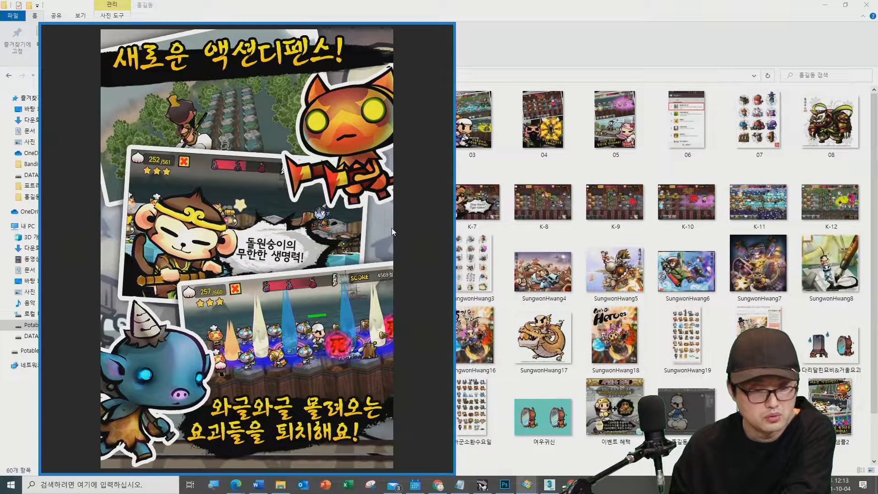
{"action": "key", "text": "Right"}
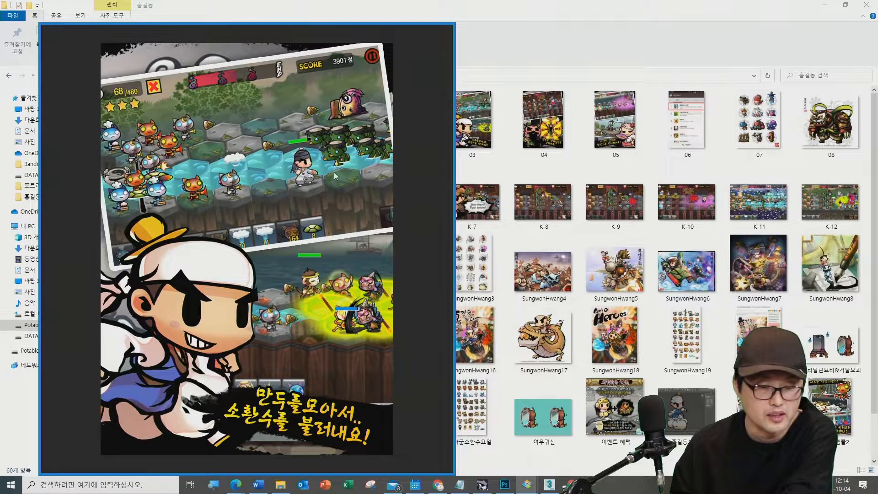
{"action": "scroll", "coordinate": [335, 174], "scroll_direction": "down", "scroll_amount": 1}
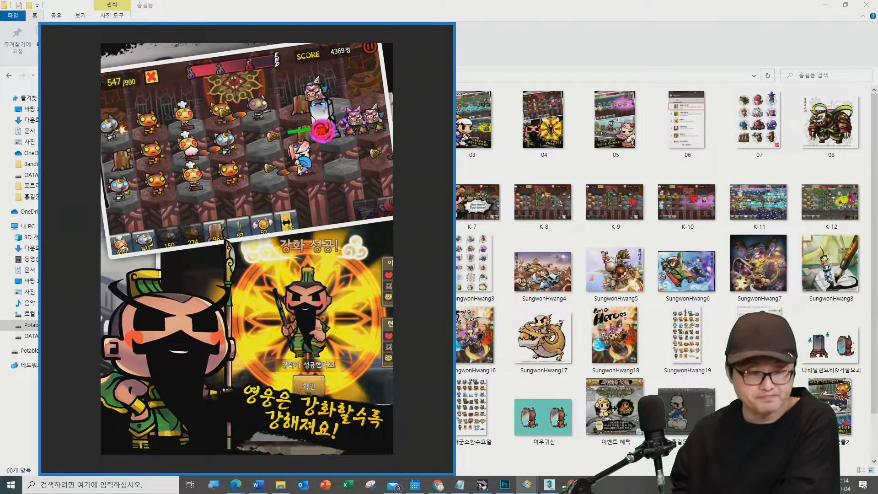
{"action": "scroll", "coordinate": [296, 171], "scroll_direction": "down", "scroll_amount": 1}
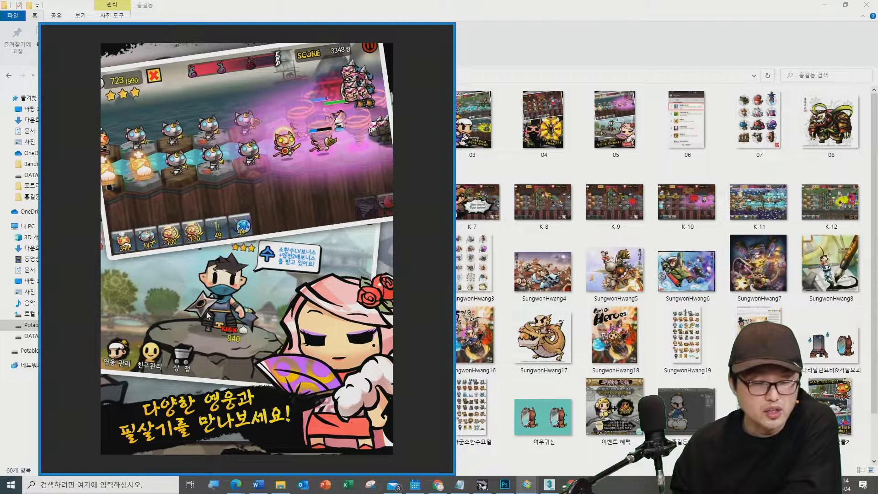
{"action": "scroll", "coordinate": [278, 179], "scroll_direction": "down", "scroll_amount": 1}
{"action": "scroll", "coordinate": [279, 179], "scroll_direction": "up", "scroll_amount": 2}
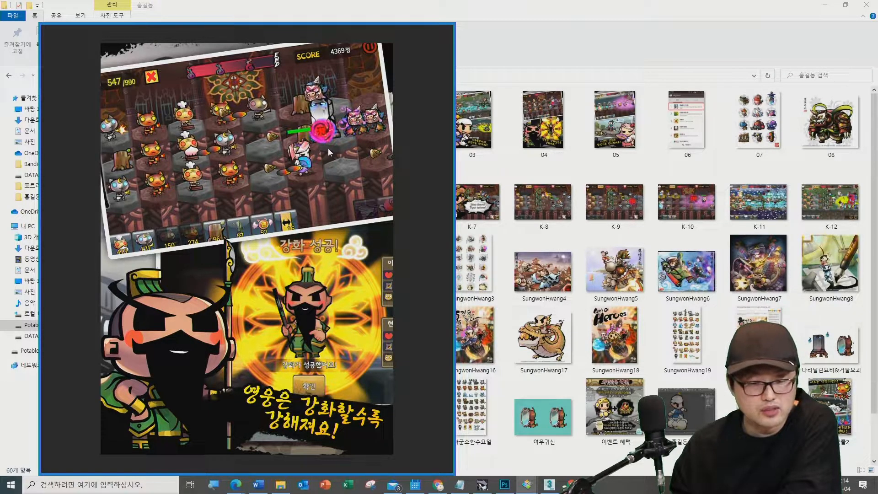
{"action": "scroll", "coordinate": [333, 150], "scroll_direction": "down", "scroll_amount": 2}
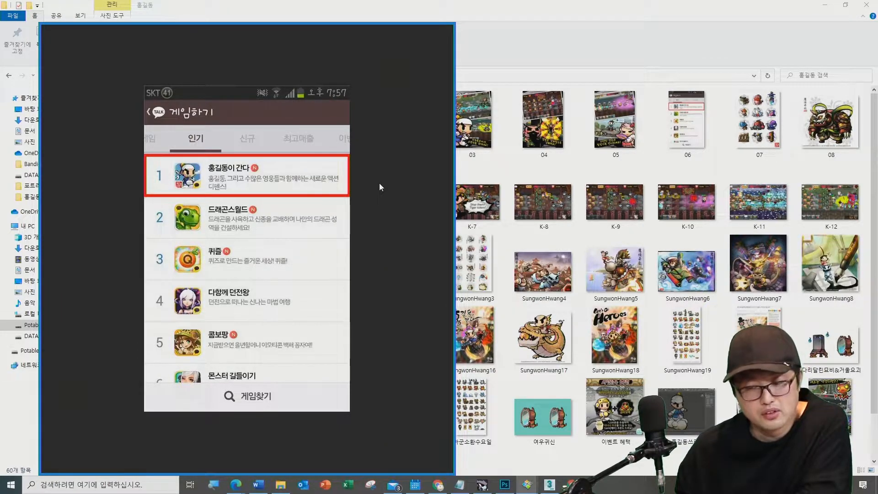
Step: Browse the monster character sheet, the 魔境奇談 monster illustrations and the in-game screenshots up to the Tiger totem scene
{"action": "scroll", "coordinate": [381, 184], "scroll_direction": "down", "scroll_amount": 1}
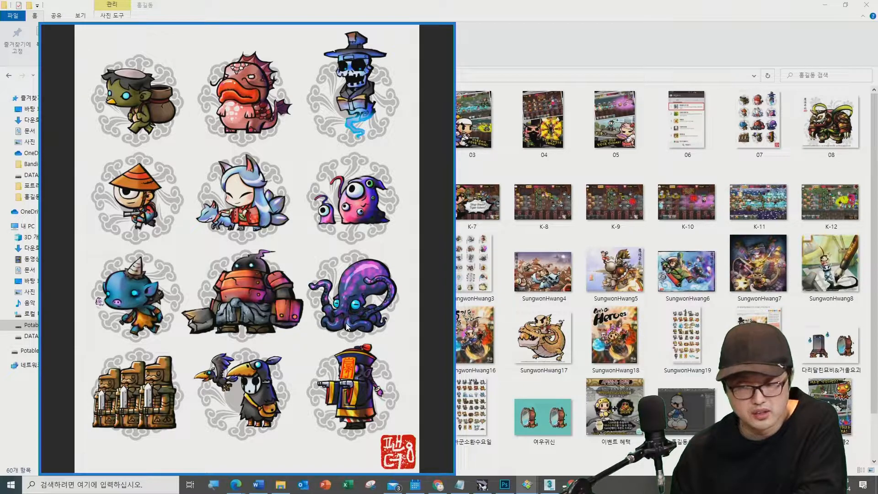
{"action": "scroll", "coordinate": [347, 315], "scroll_direction": "down", "scroll_amount": 1}
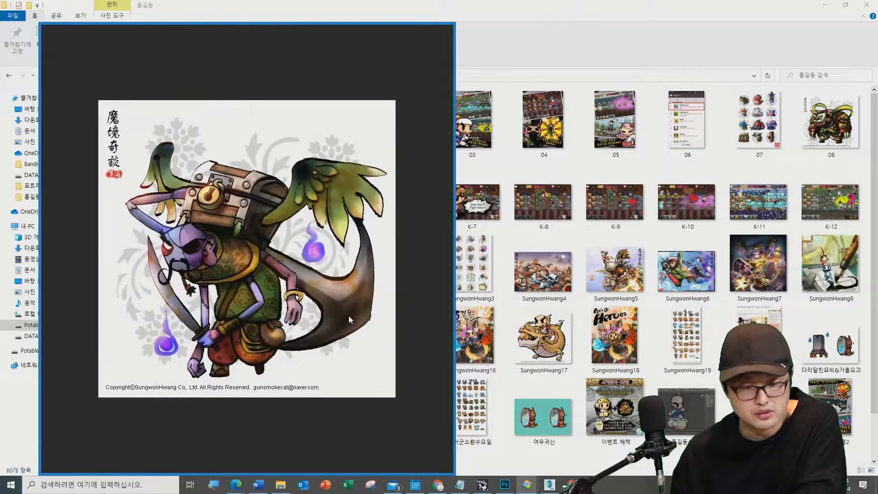
{"action": "scroll", "coordinate": [349, 316], "scroll_direction": "down", "scroll_amount": 1}
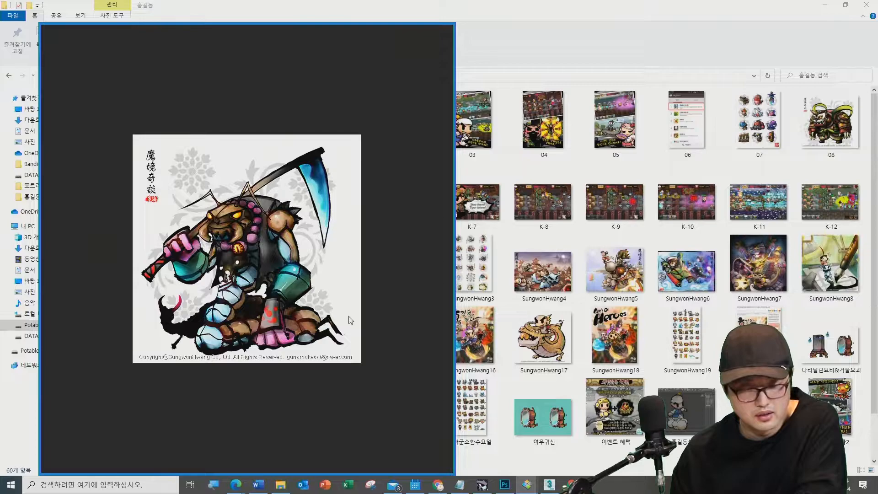
{"action": "scroll", "coordinate": [349, 319], "scroll_direction": "down", "scroll_amount": 1}
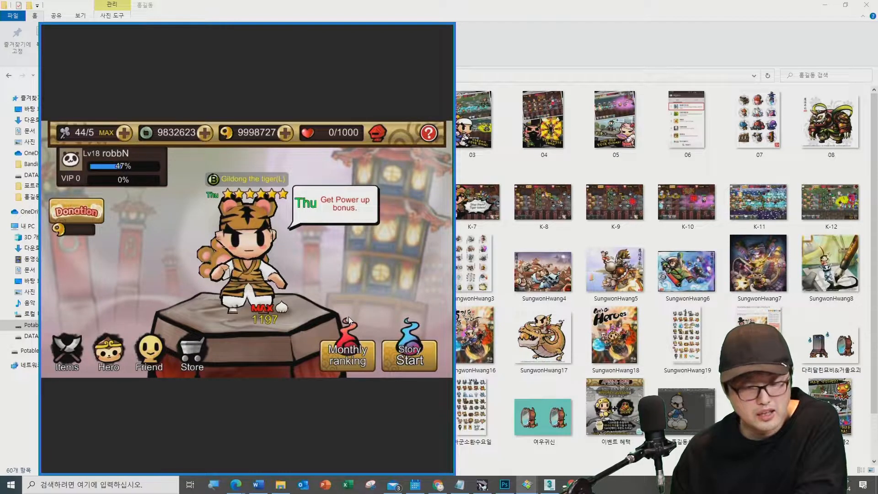
{"action": "scroll", "coordinate": [349, 318], "scroll_direction": "down", "scroll_amount": 1}
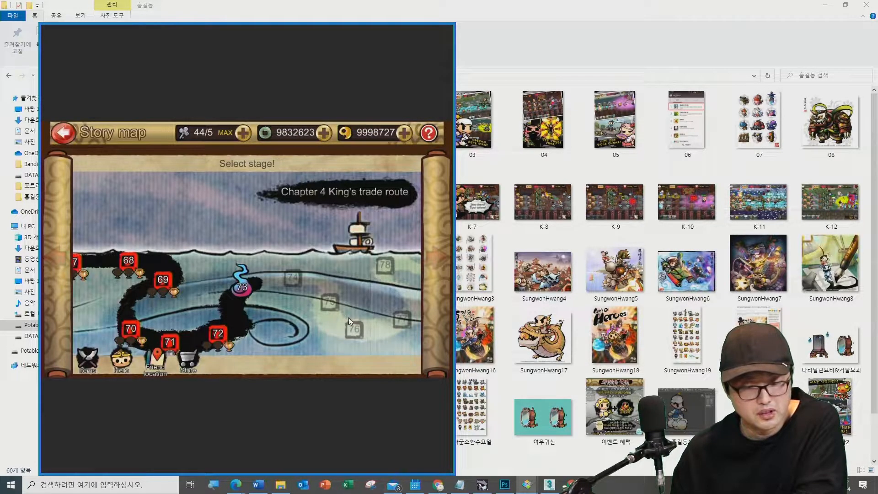
{"action": "scroll", "coordinate": [348, 317], "scroll_direction": "down", "scroll_amount": 1}
{"action": "scroll", "coordinate": [349, 317], "scroll_direction": "down", "scroll_amount": 1}
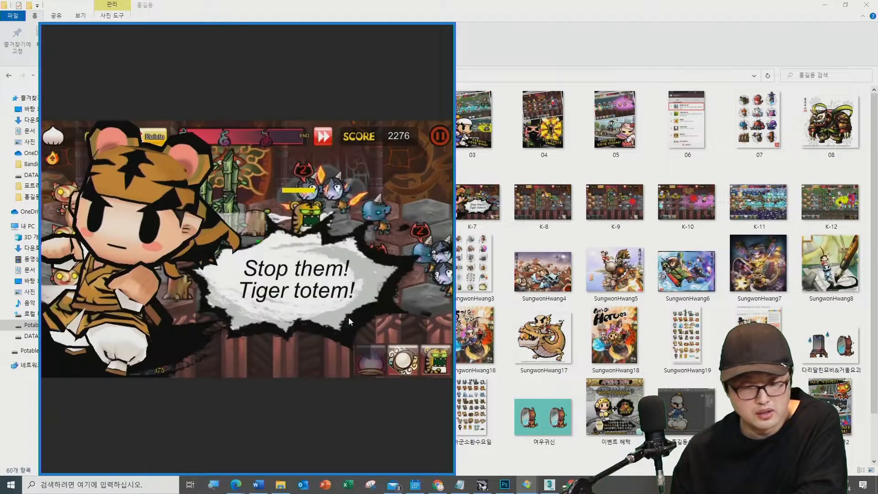
Step: View the next in-game battle screenshots up to the ice scene, and play the 홍길동이 간다 (홍보영상) YouTube video in full screen
{"action": "scroll", "coordinate": [349, 317], "scroll_direction": "down", "scroll_amount": 2}
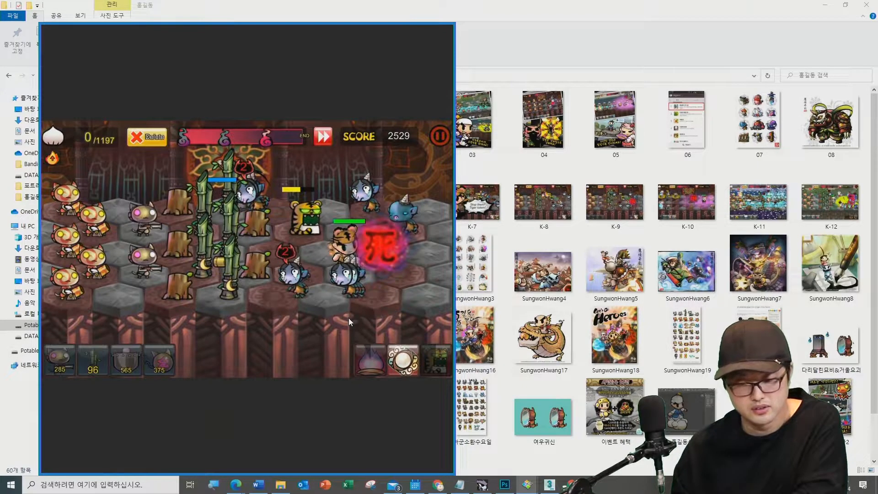
{"action": "scroll", "coordinate": [349, 317], "scroll_direction": "down", "scroll_amount": 1}
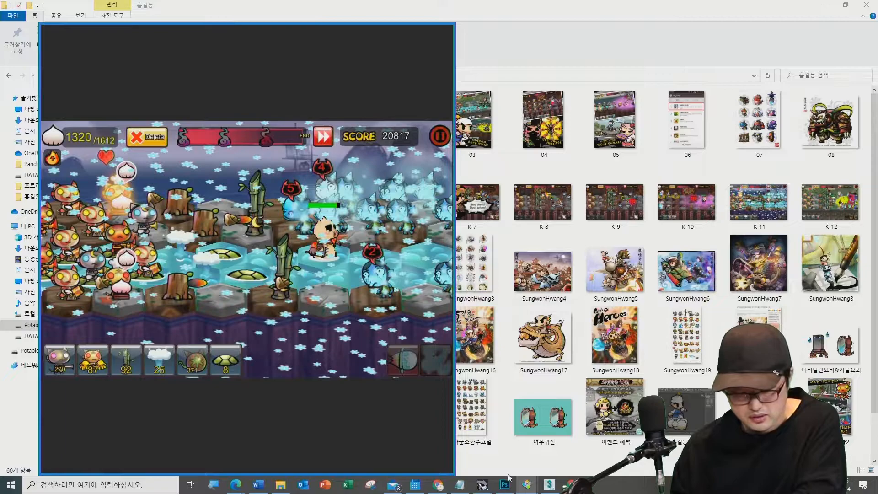
{"action": "mouse_move", "coordinate": [571, 485]}
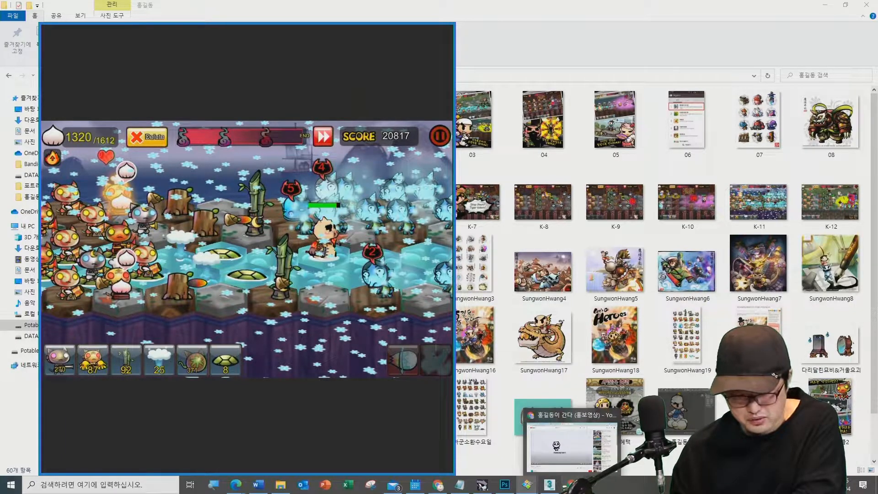
{"action": "left_click", "coordinate": [567, 459]}
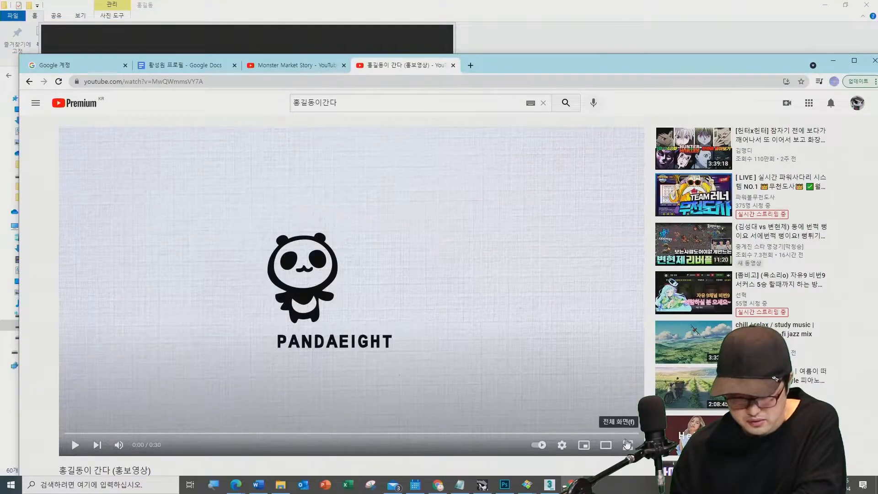
{"action": "left_click", "coordinate": [627, 444]}
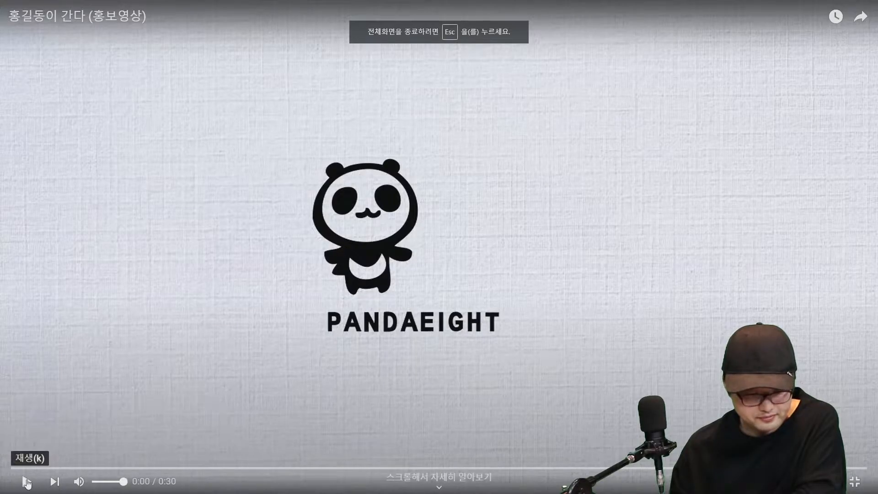
{"action": "left_click", "coordinate": [27, 482]}
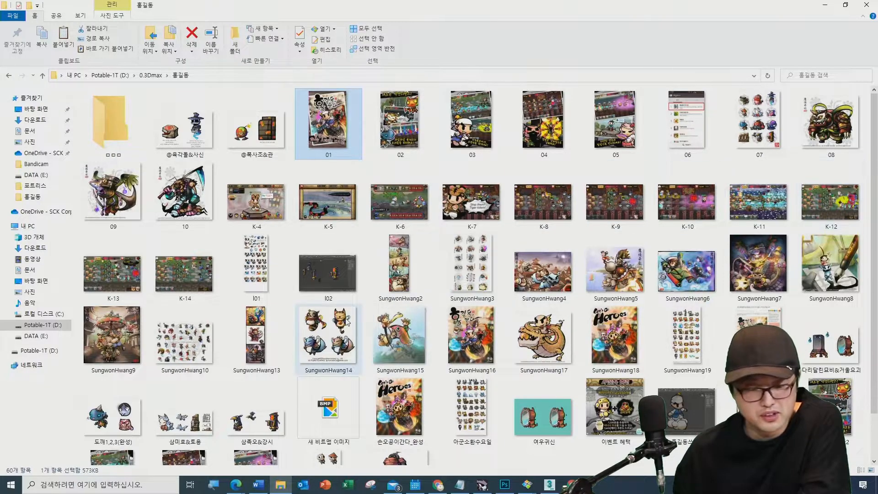
Step: View the I01 panda character and item sheet from the 홍길동 folder in an enlarged viewer, and close it
{"action": "left_click", "coordinate": [411, 276]}
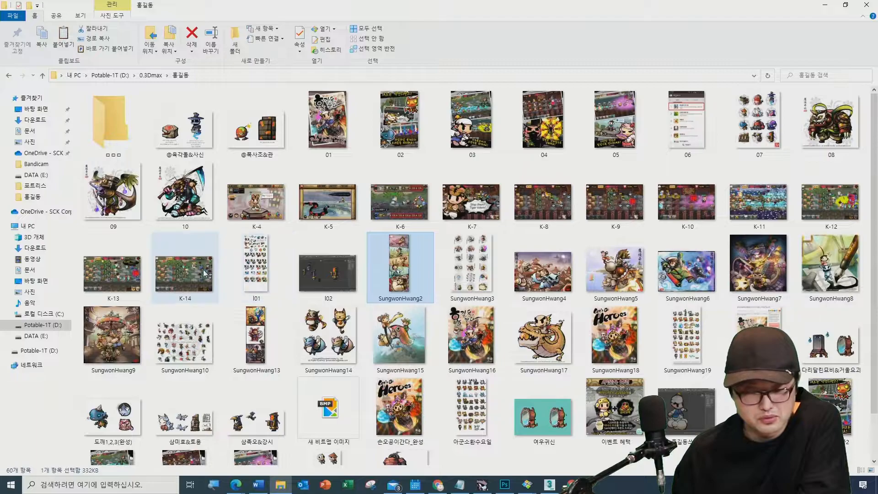
{"action": "left_click", "coordinate": [260, 273]}
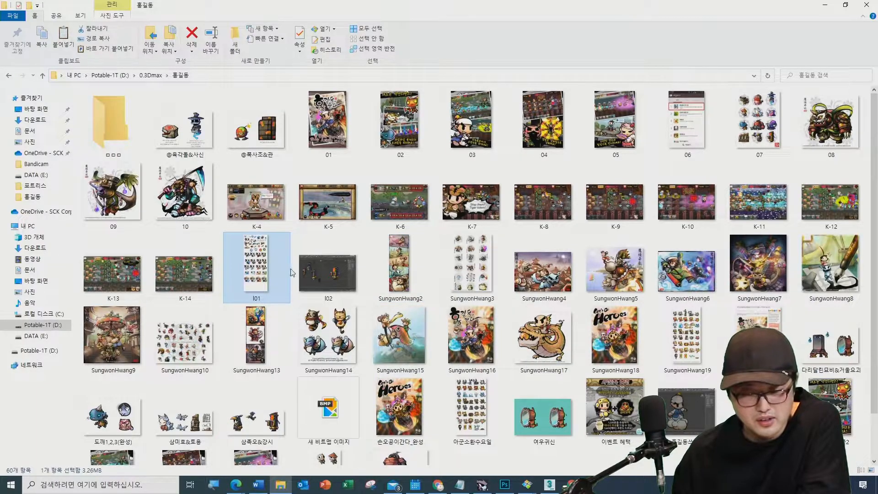
{"action": "key", "text": "Return"}
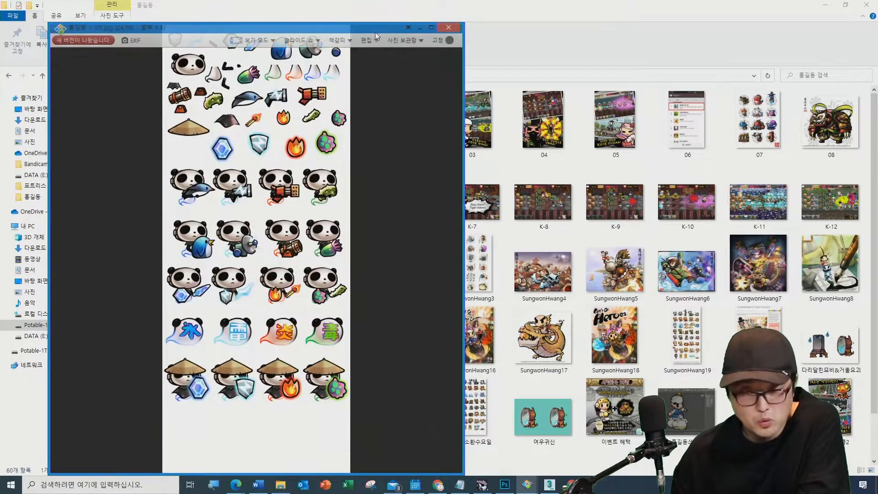
{"action": "double_click", "coordinate": [377, 28]}
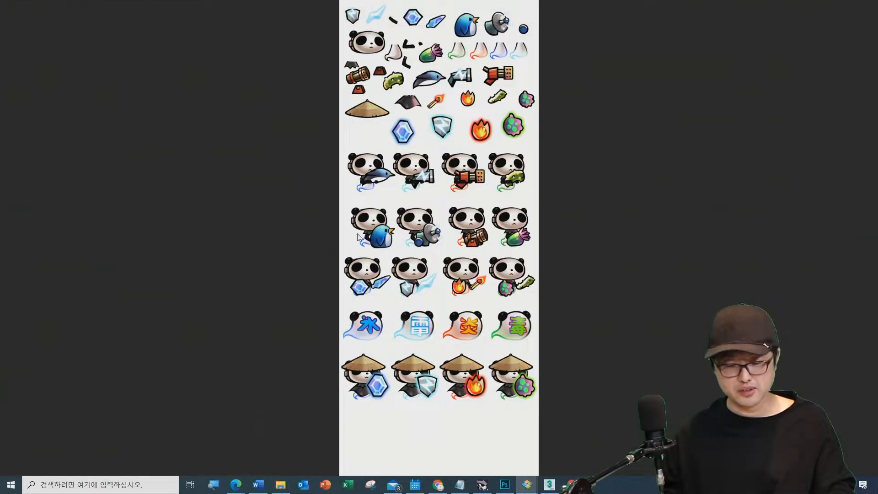
{"action": "key", "text": "Escape"}
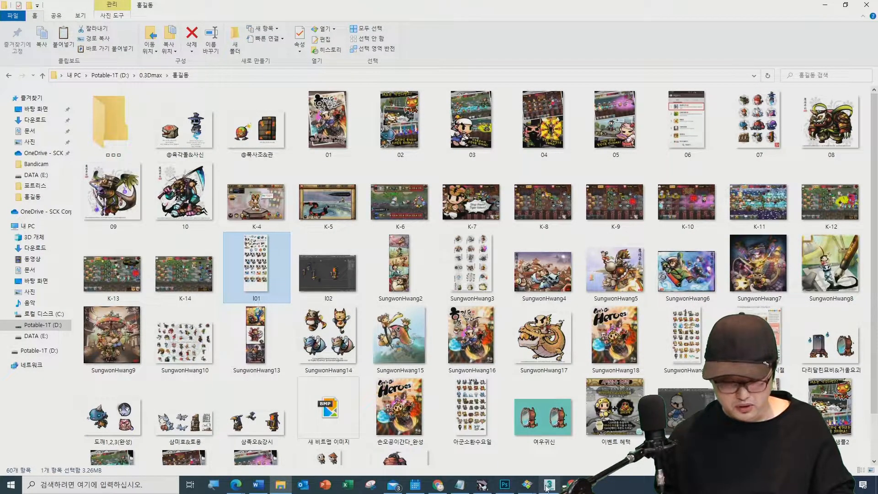
Step: Move the viewer window with the MOM Monster Market title screenshot slightly closer to the neighbouring character image
{"action": "left_click", "coordinate": [549, 487]}
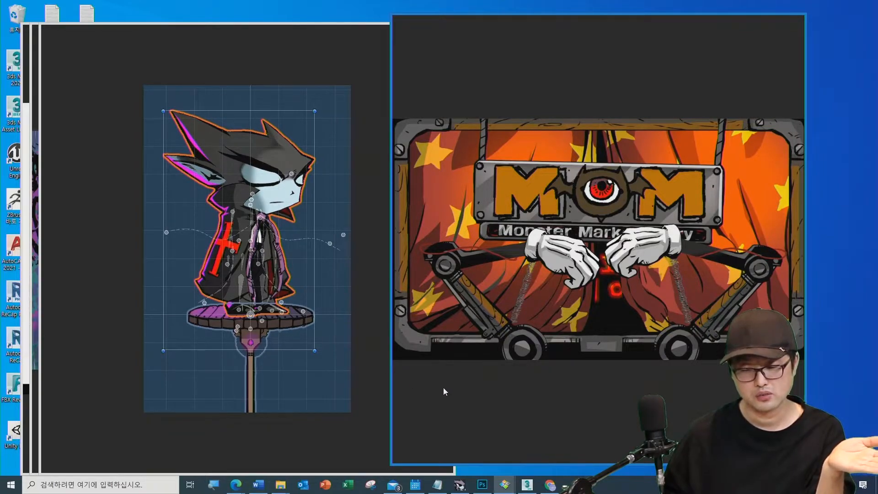
{"action": "mouse_move", "coordinate": [499, 33]}
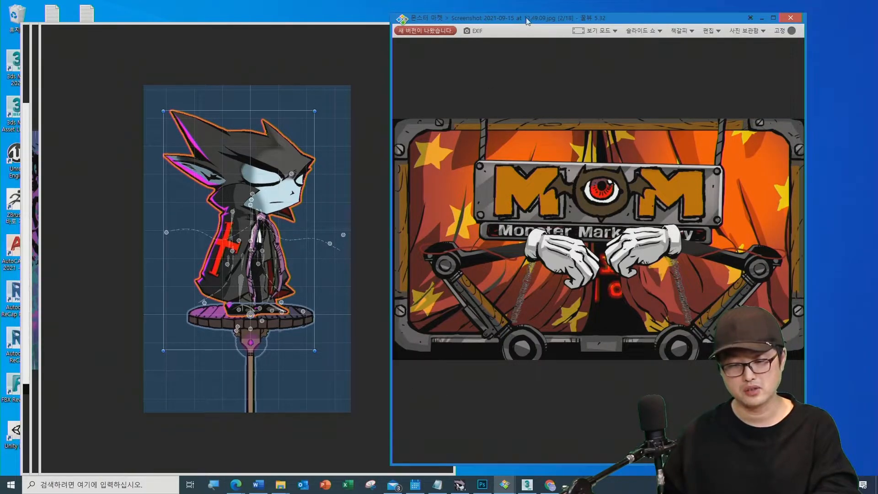
{"action": "left_click_drag", "start_coordinate": [528, 20], "coordinate": [491, 18]}
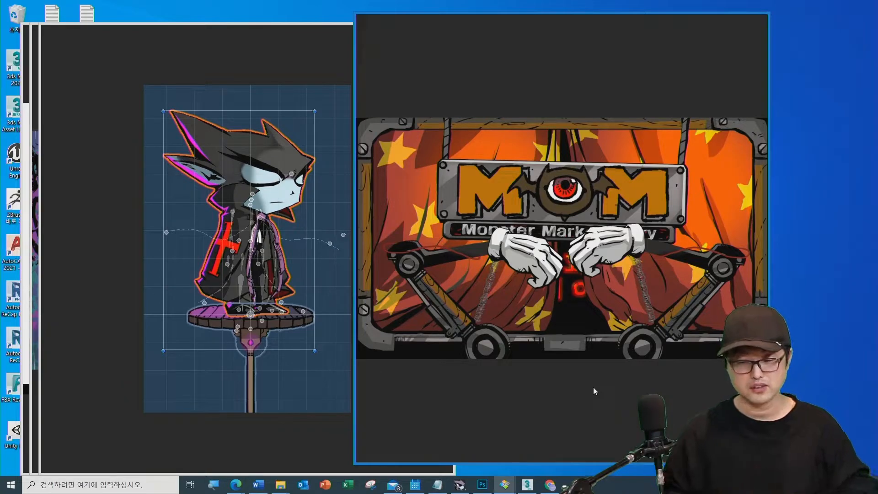
Step: Switch to Chrome and show the RobotTitle concept sheet of the 세팅 spreadsheet
{"action": "right_click", "coordinate": [549, 487]}
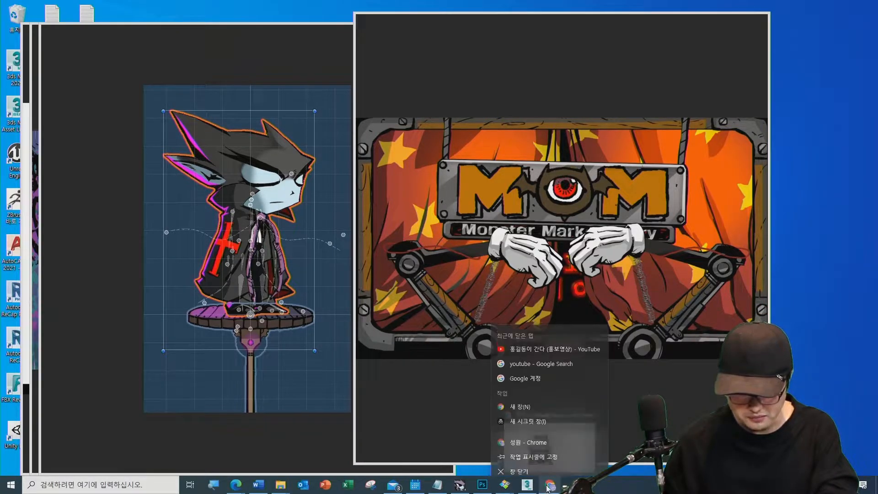
{"action": "left_click", "coordinate": [549, 487]}
{"action": "left_click", "coordinate": [575, 350]}
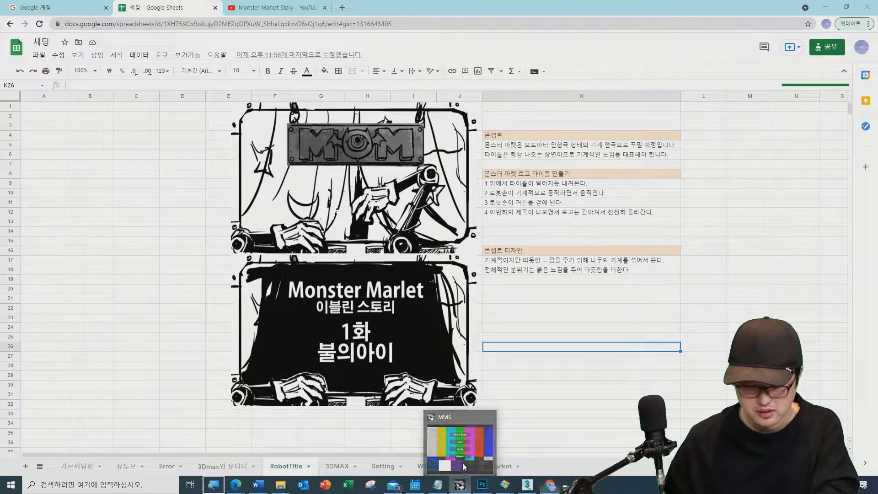
Step: Switch to the MMS game, start a new game and show the next page of the scenario list
{"action": "right_click", "coordinate": [460, 472]}
{"action": "left_click", "coordinate": [461, 481]}
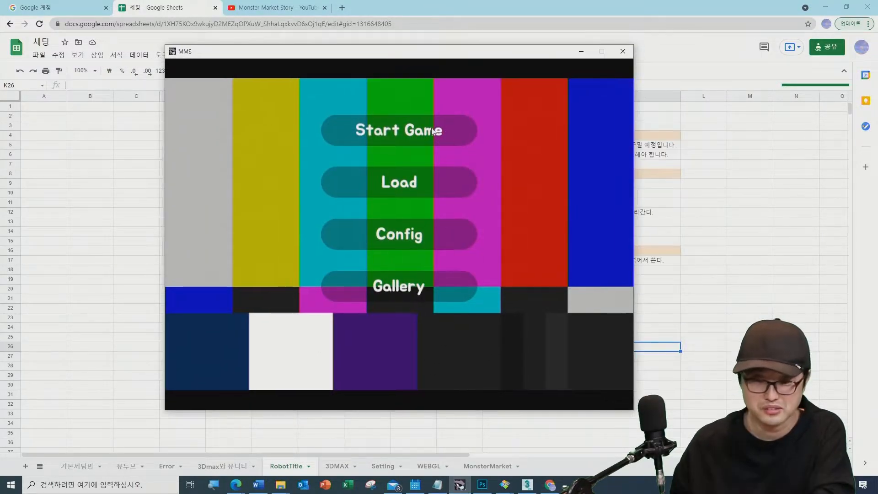
{"action": "left_click", "coordinate": [416, 130]}
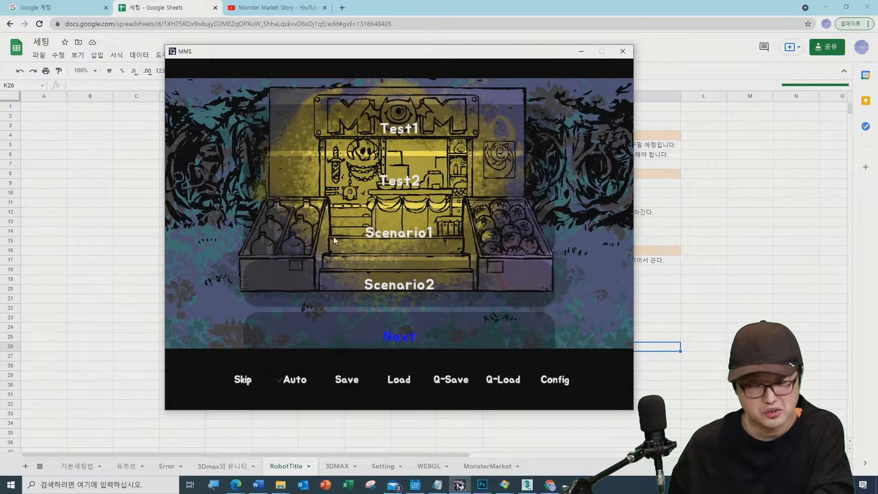
{"action": "left_click", "coordinate": [392, 338]}
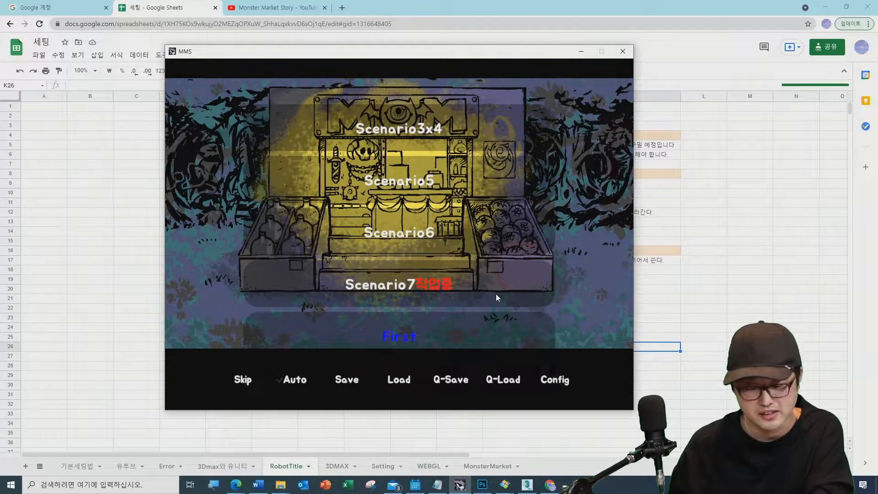
Step: Switch back to Chrome and show the Monster Market Story YouTube channel page
{"action": "left_click", "coordinate": [550, 487]}
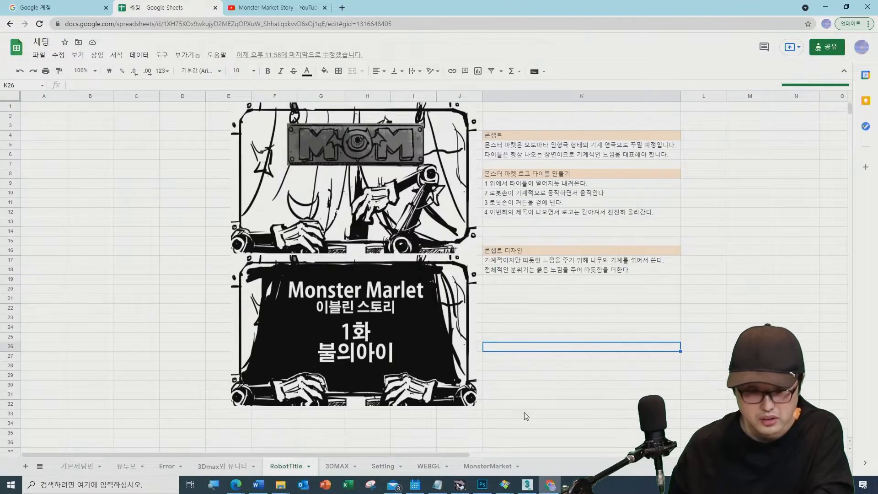
{"action": "left_click", "coordinate": [289, 9]}
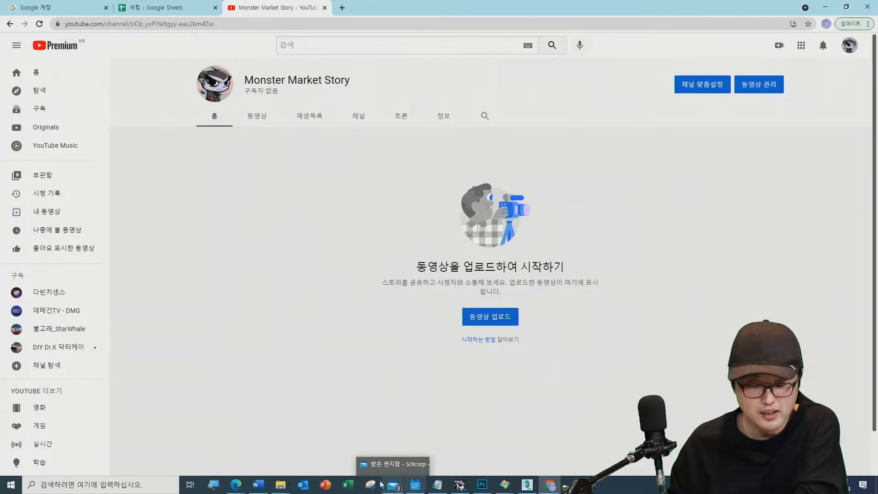
Step: View the Screenshot 2021-09-15 at 12.50.21 image from the 몬스터 마켓 folder, and close the viewer
{"action": "left_click", "coordinate": [285, 485]}
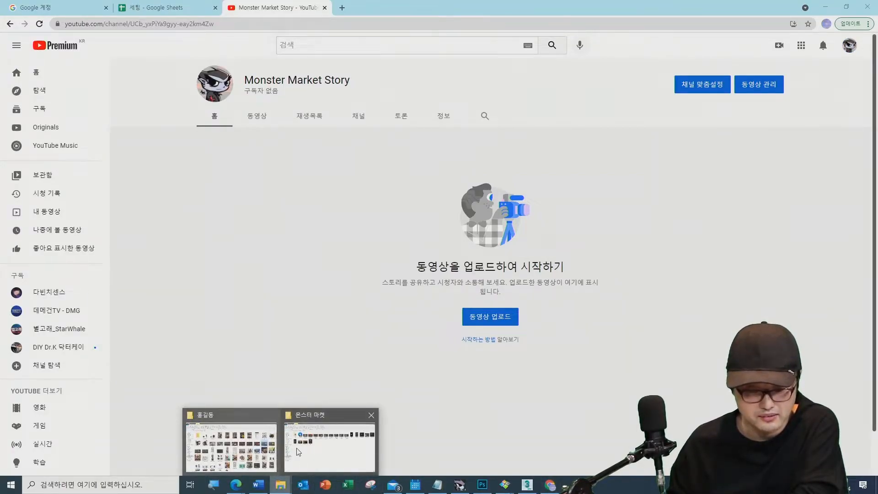
{"action": "left_click", "coordinate": [304, 449]}
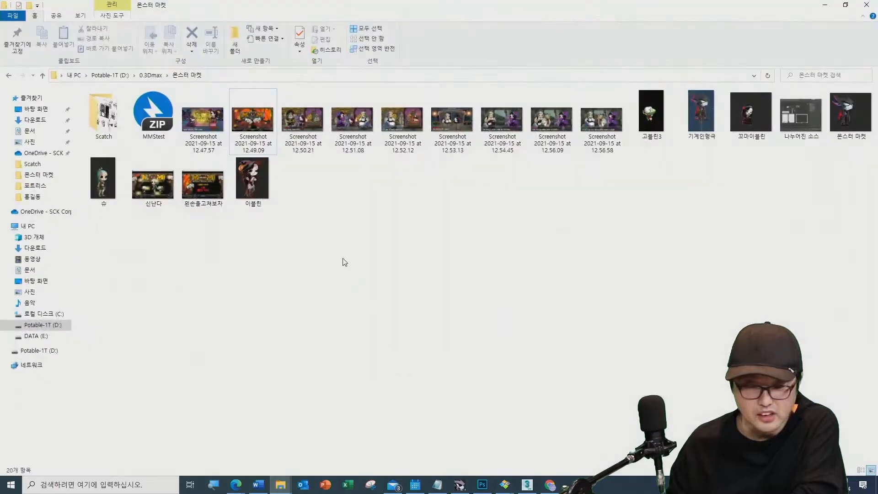
{"action": "left_click", "coordinate": [305, 123]}
{"action": "double_click", "coordinate": [306, 122]}
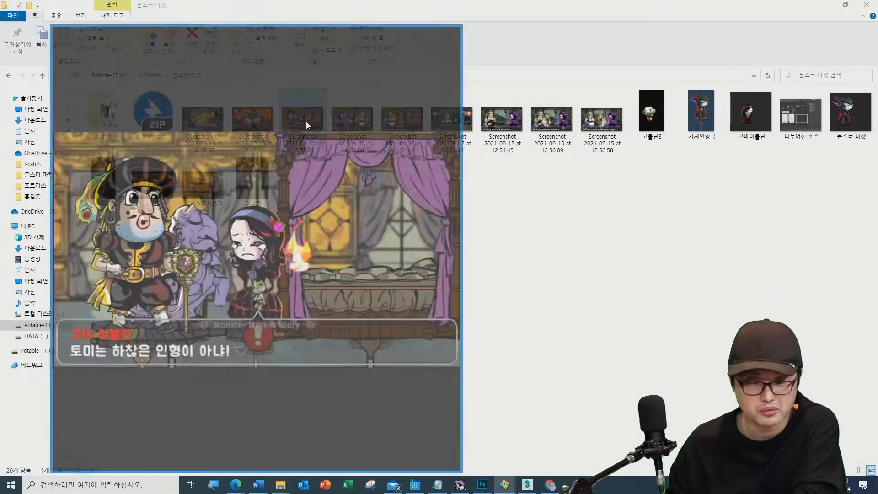
{"action": "left_click_drag", "start_coordinate": [330, 28], "coordinate": [530, 31]}
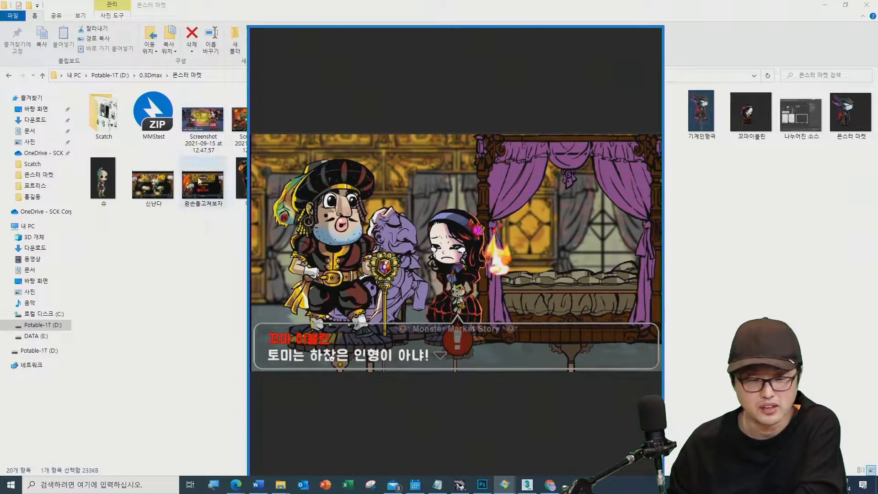
{"action": "mouse_move", "coordinate": [655, 35]}
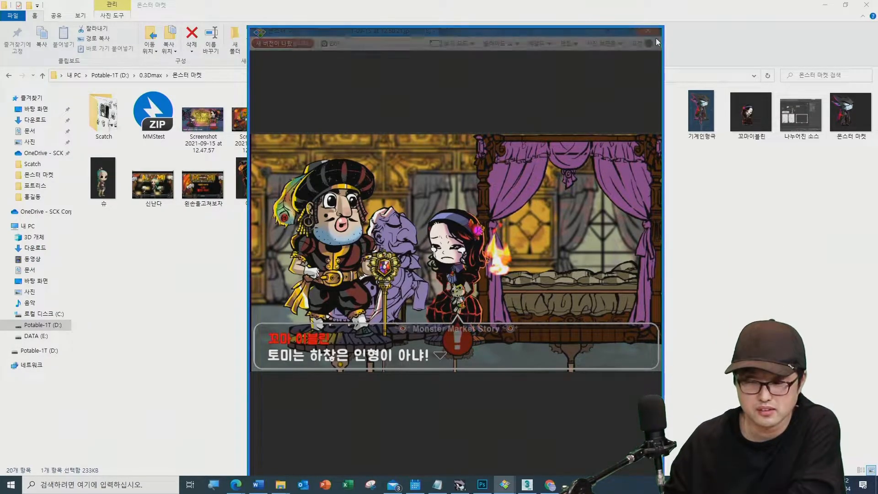
{"action": "left_click", "coordinate": [649, 32]}
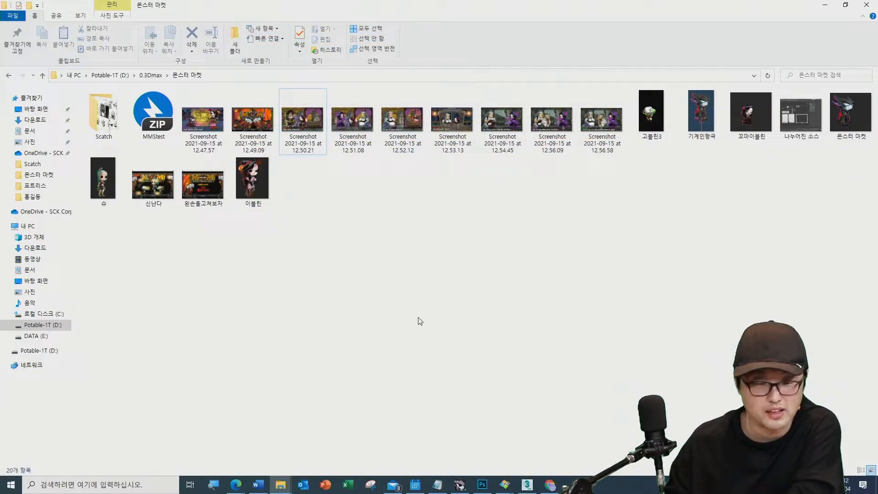
Step: Minimize the folder window, switch to the MMS game and launch Test2 from the first scenario page
{"action": "left_click", "coordinate": [824, 9]}
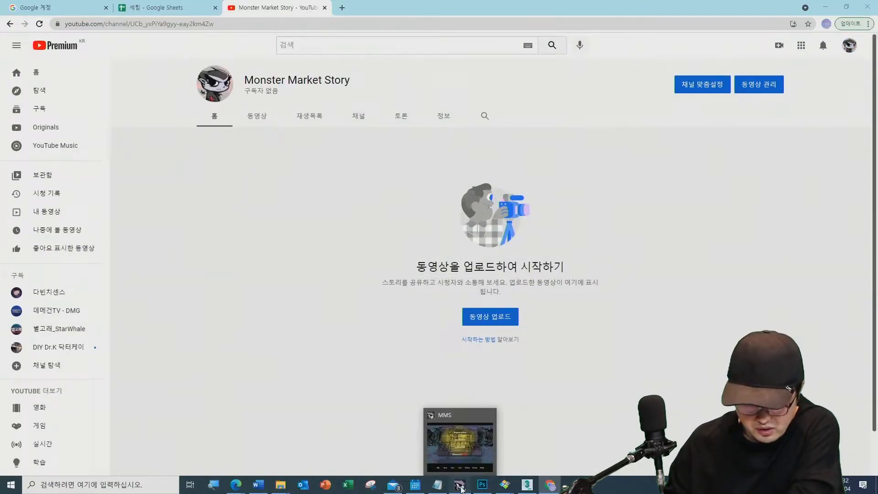
{"action": "left_click", "coordinate": [461, 488]}
{"action": "left_click", "coordinate": [407, 341]}
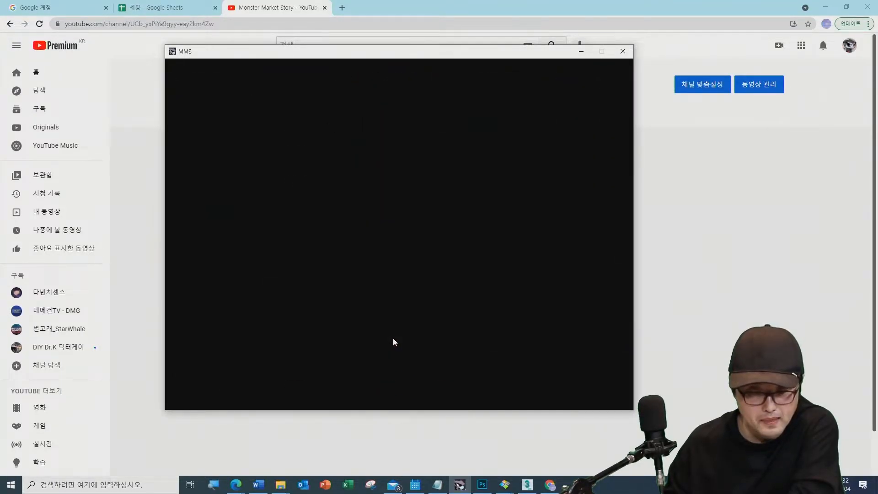
{"action": "left_click", "coordinate": [406, 183]}
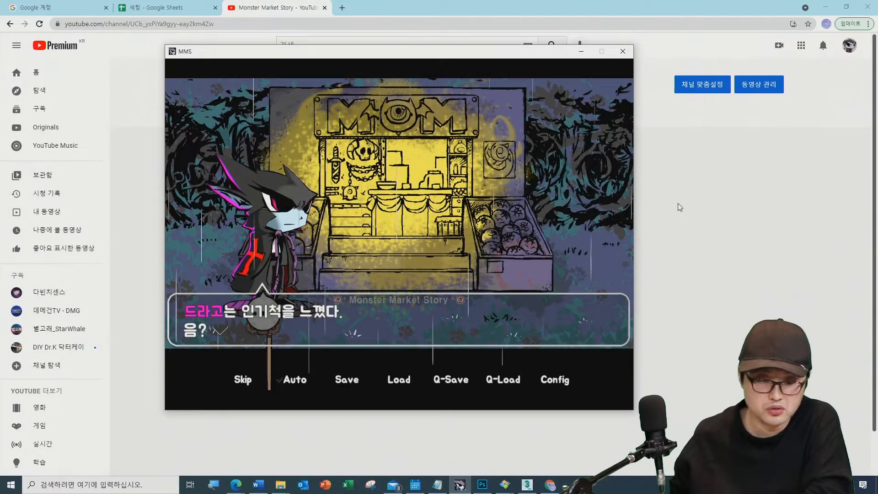
Step: Advance the Test2 dialogue between 드라고 and 이블린 up to the line where 드라고 takes out the magic book
{"action": "key", "text": "Return"}
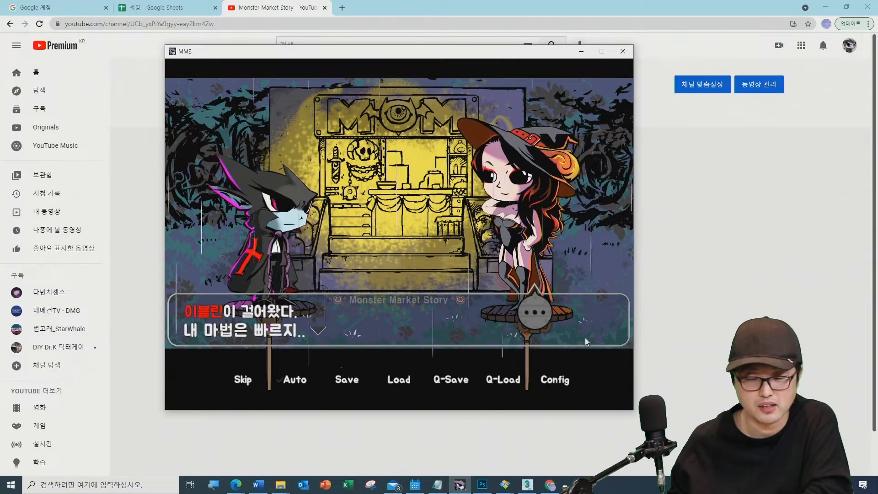
{"action": "left_click", "coordinate": [550, 345]}
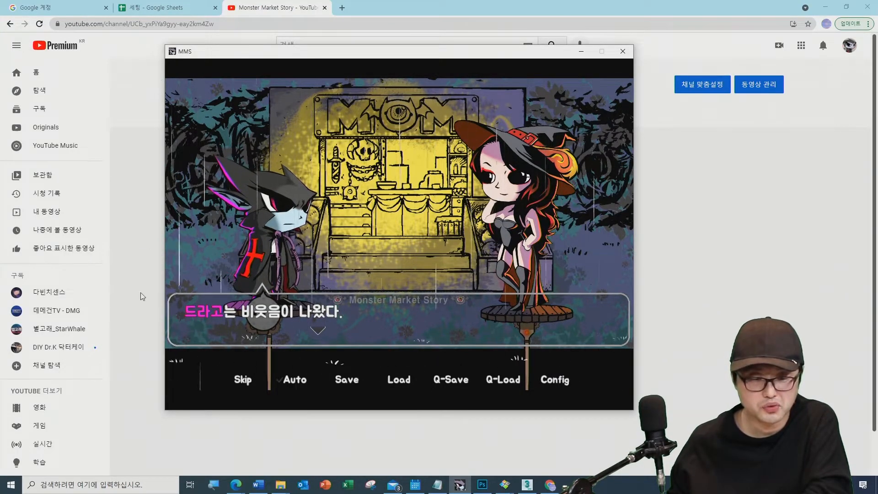
{"action": "left_click", "coordinate": [577, 356]}
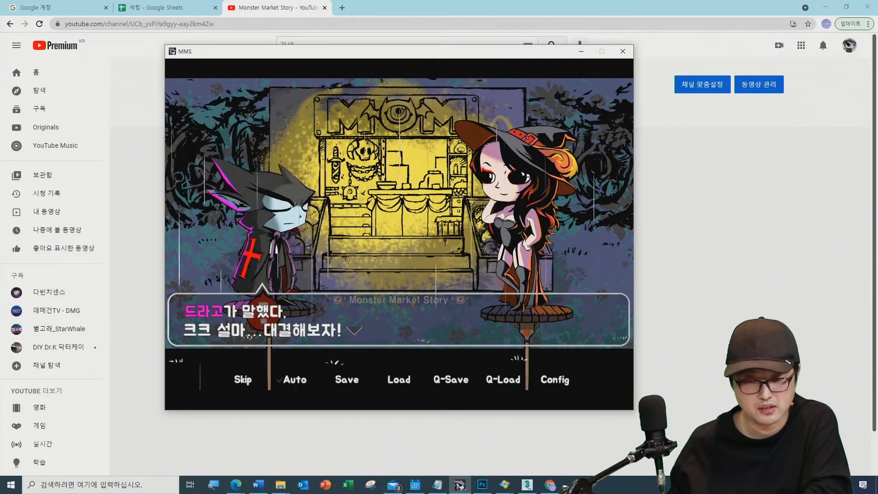
{"action": "key", "text": "Return"}
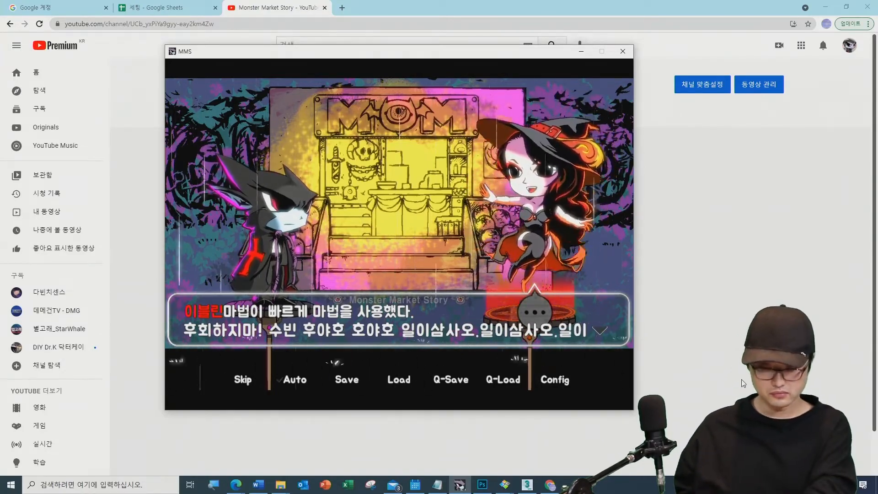
{"action": "key", "text": "Return"}
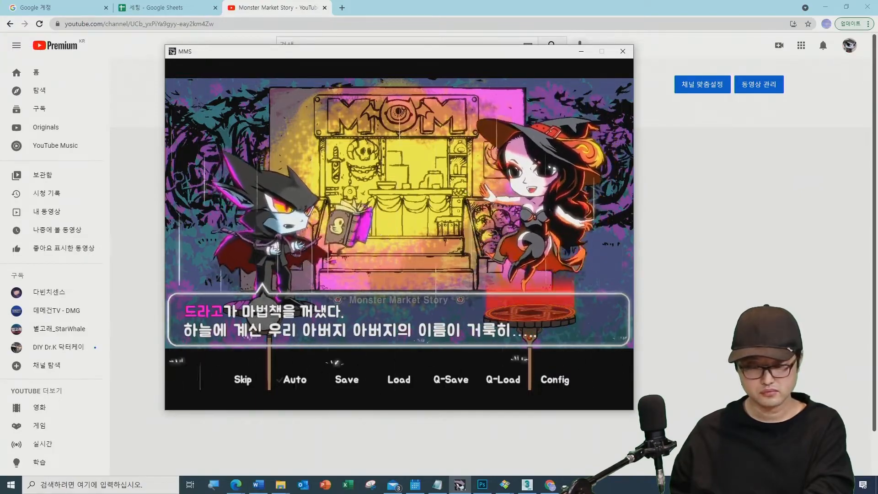
Step: Advance the remaining Test2 dialogue in the MMS game until it ends, switch back to Chrome and minimize it
{"action": "left_click", "coordinate": [581, 367]}
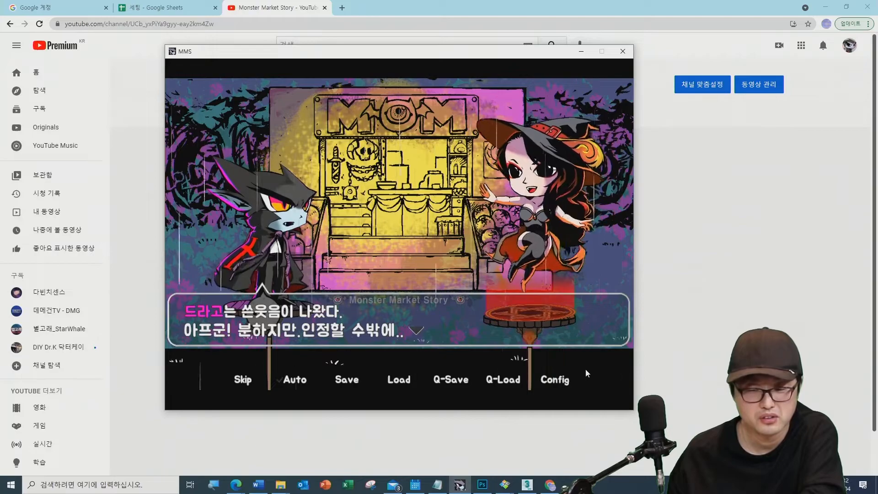
{"action": "left_click", "coordinate": [585, 369]}
{"action": "left_click", "coordinate": [586, 369]}
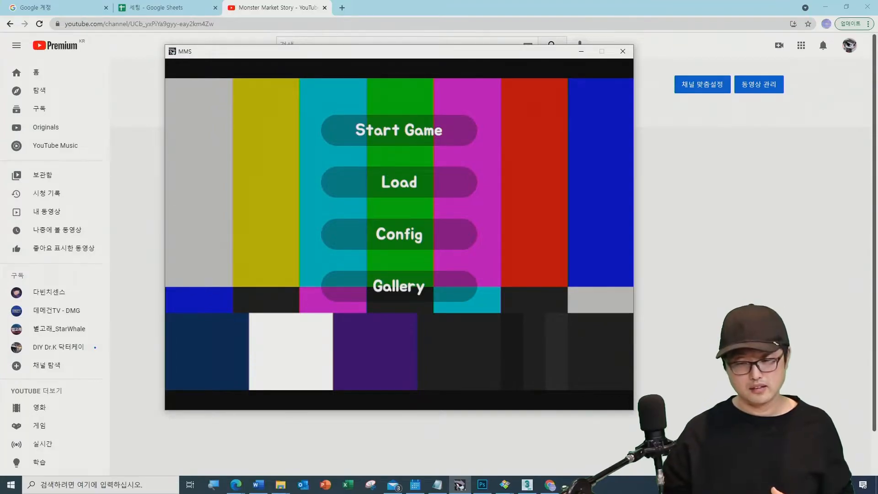
{"action": "left_click", "coordinate": [557, 350]}
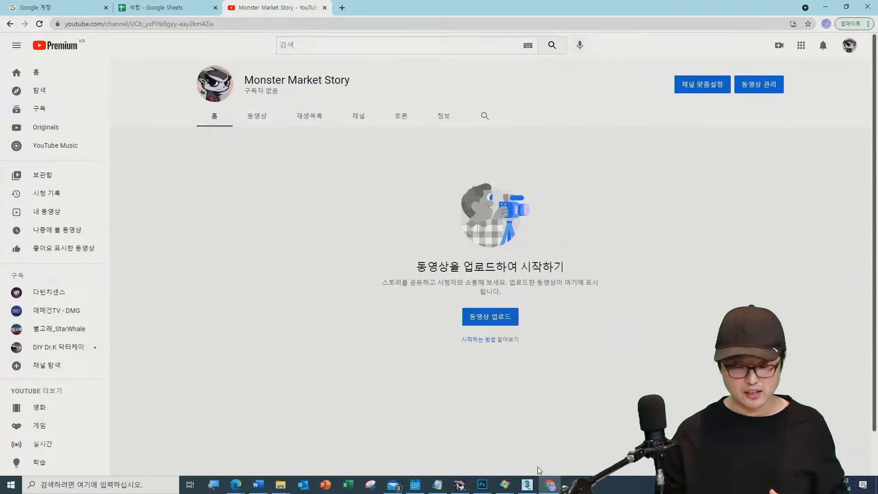
{"action": "left_click", "coordinate": [829, 5]}
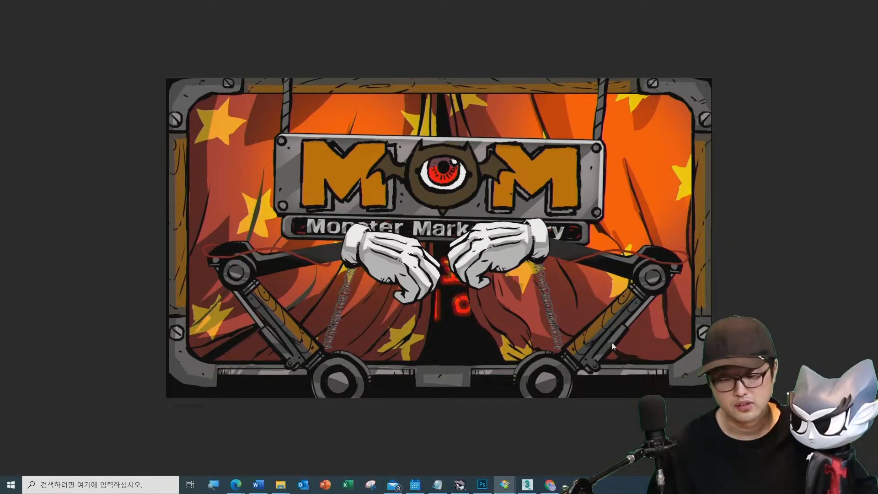
Step: View the MMStitle웨비나.png parts sheet in Photoshop and switch to 3ds Max
{"action": "key", "text": "alt+Tab"}
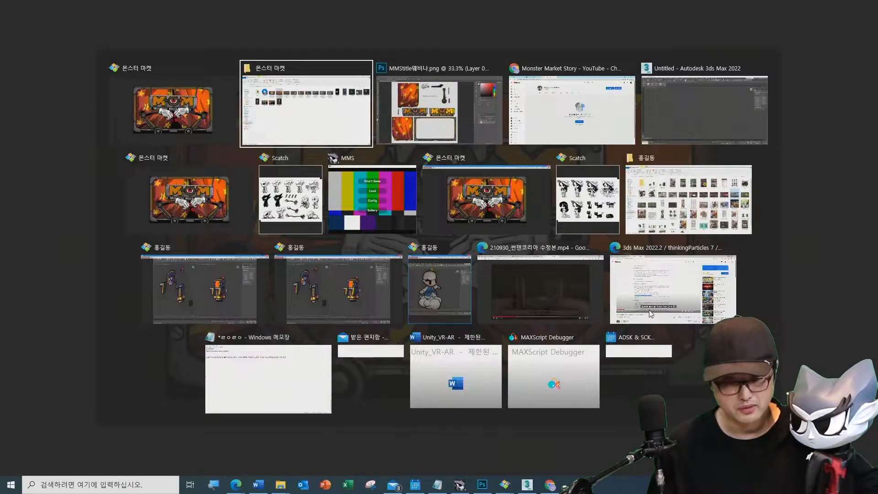
{"action": "key", "text": "alt+Tab"}
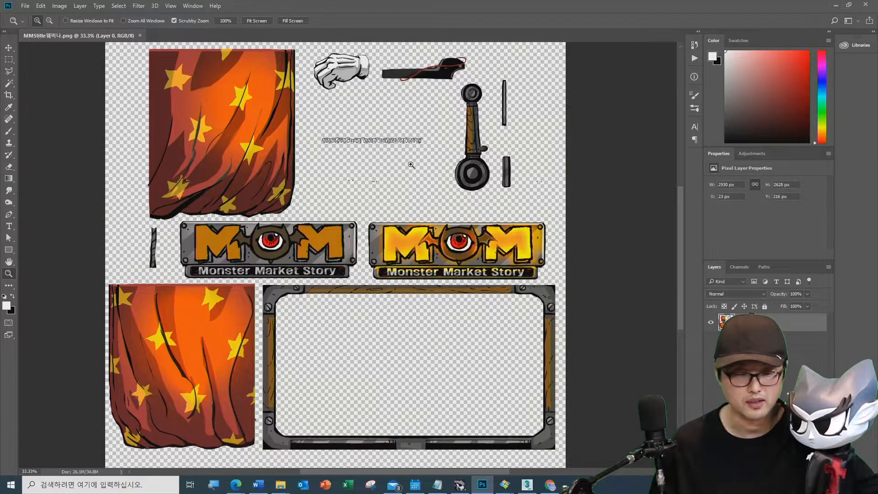
{"action": "left_click", "coordinate": [486, 487]}
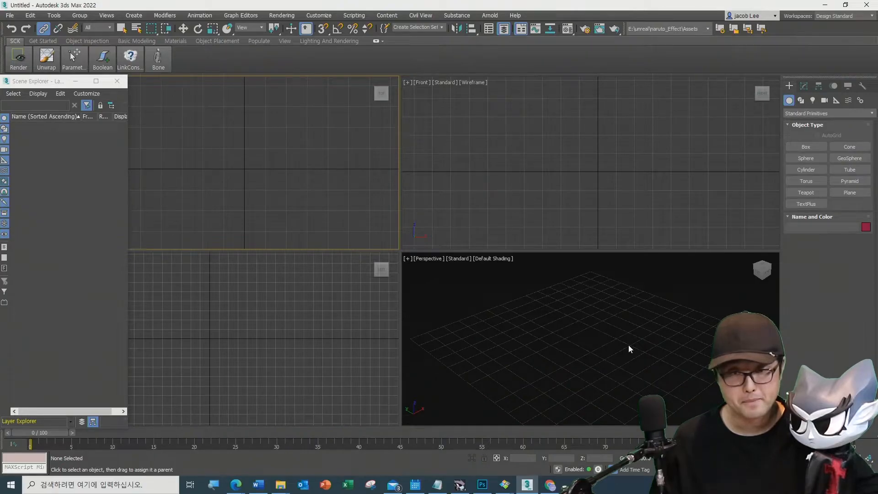
Step: Pick a light orange object color and create a box near the Top view origin, about 1755 long, 1887 wide and -1317 high
{"action": "left_click", "coordinate": [818, 149]}
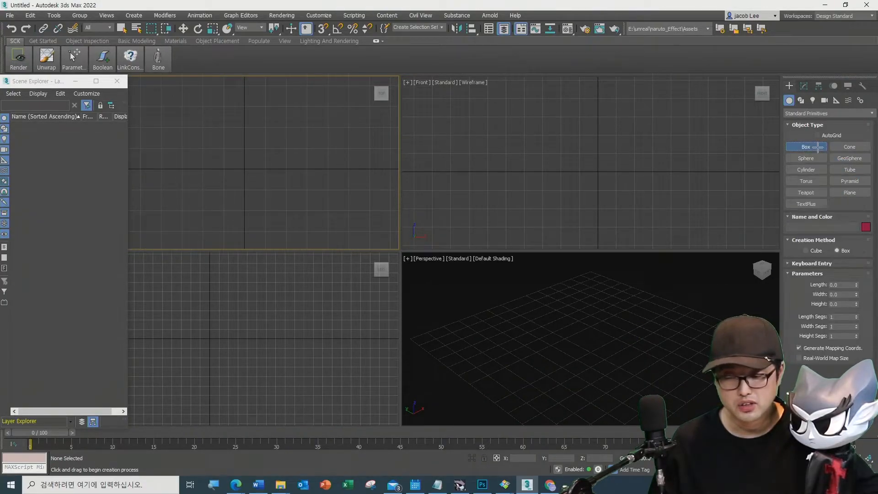
{"action": "left_click", "coordinate": [866, 228]}
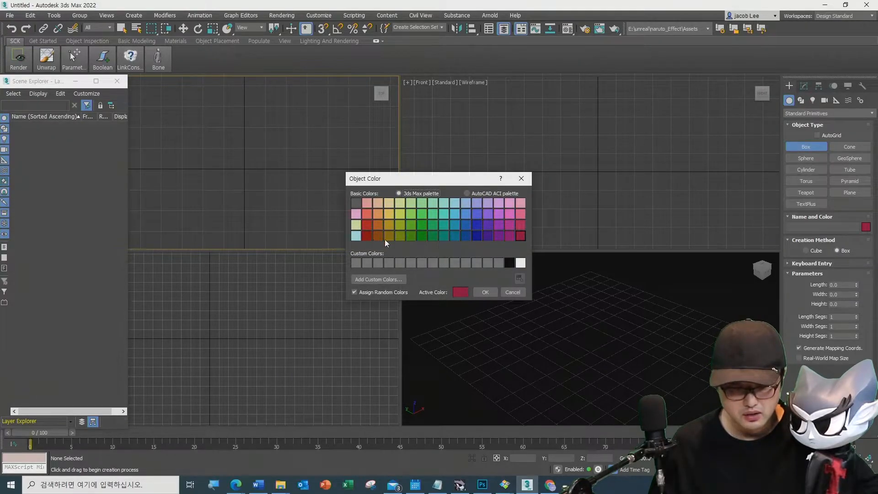
{"action": "left_click", "coordinate": [377, 205]}
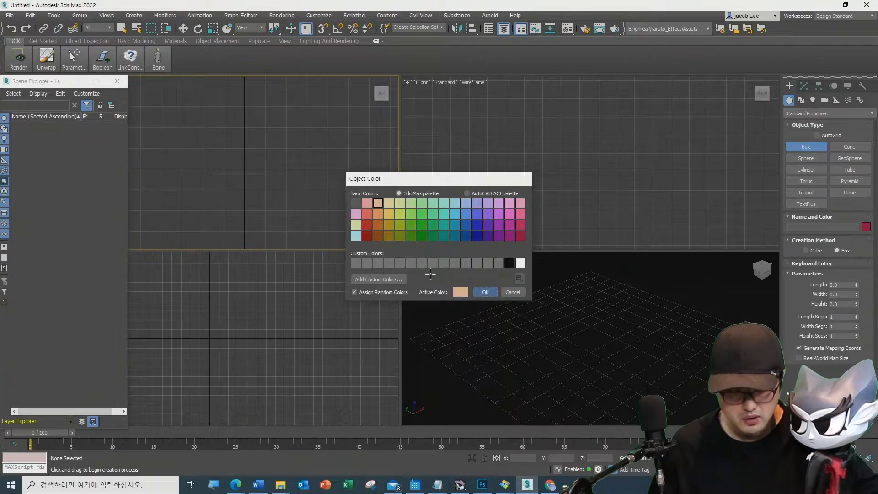
{"action": "left_click_drag", "start_coordinate": [231, 149], "coordinate": [271, 186]}
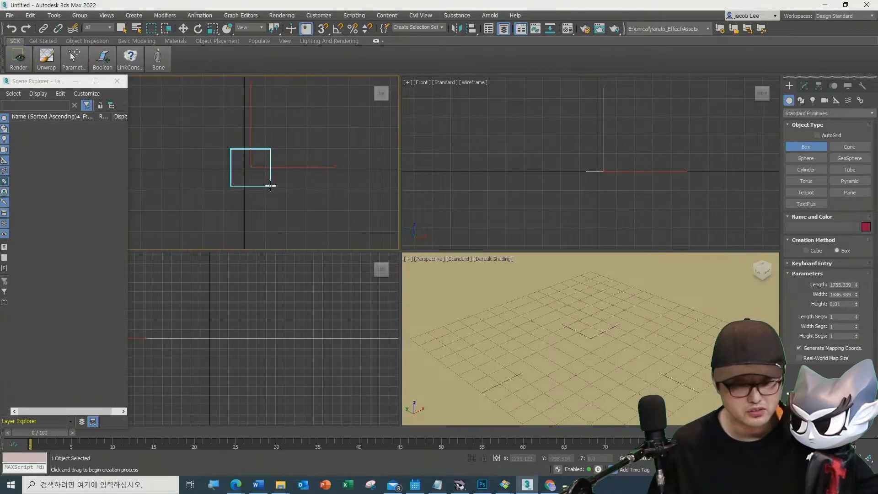
{"action": "left_click", "coordinate": [298, 214]}
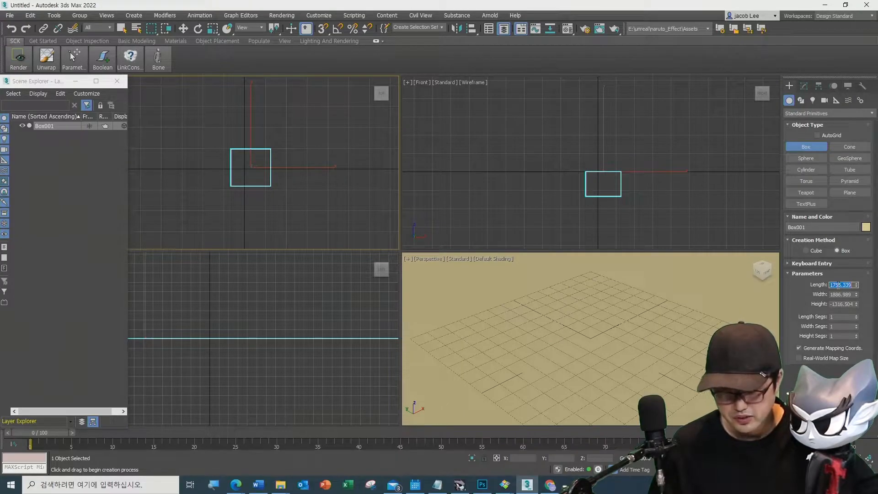
Step: Set the box's length and width to 1000 and its height to -1000
{"action": "type", "text": "1000"}
{"action": "key", "text": "Return"}
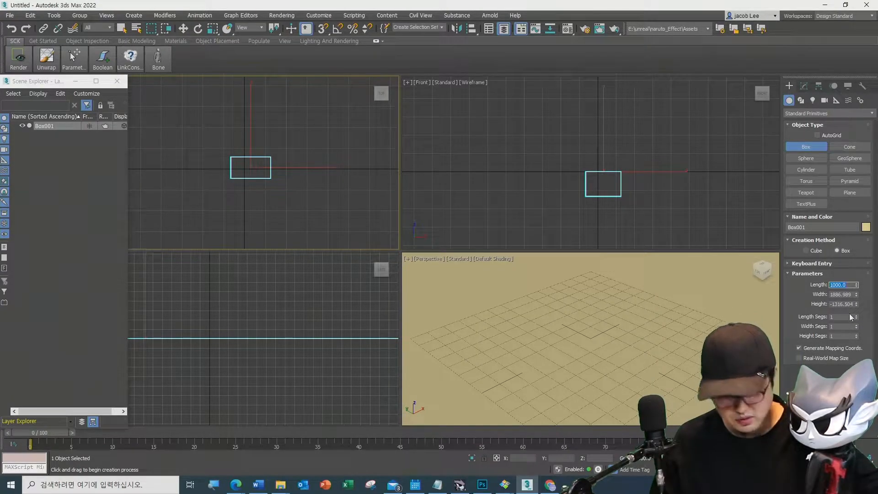
{"action": "key", "text": "Tab"}
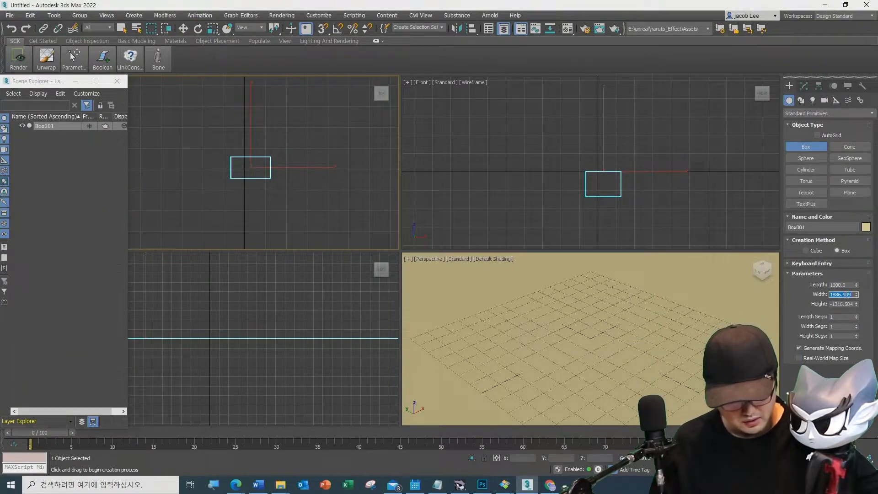
{"action": "type", "text": "1000"}
{"action": "key", "text": "Tab"}
{"action": "type", "text": "1000"}
{"action": "key", "text": "Return"}
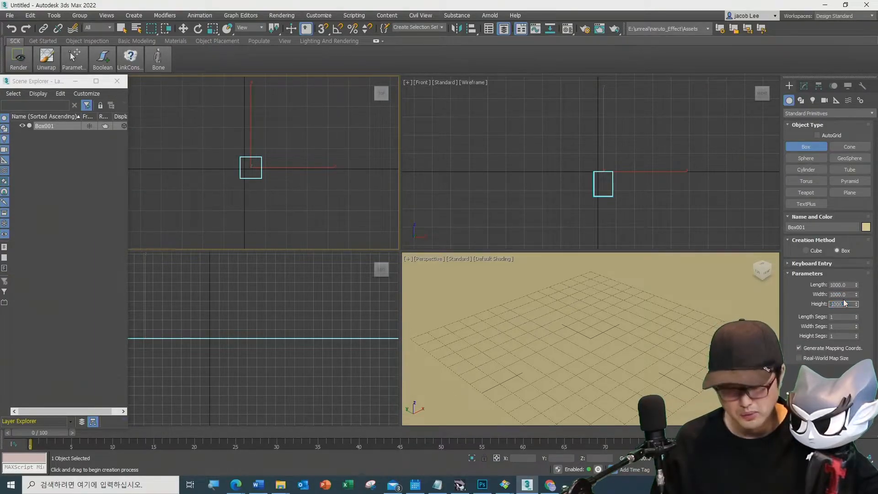
{"action": "key", "text": "Return"}
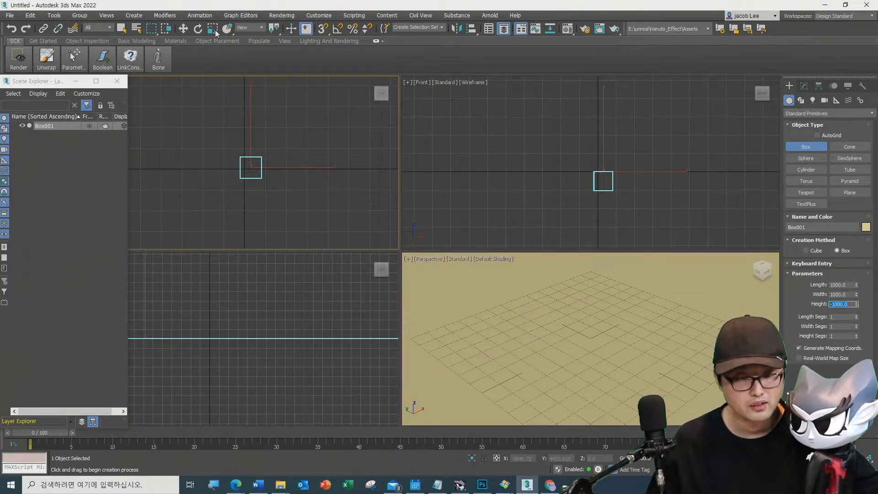
Step: Activate the Move tool, reselect the box and show its pivot adjustment settings
{"action": "key", "text": "w"}
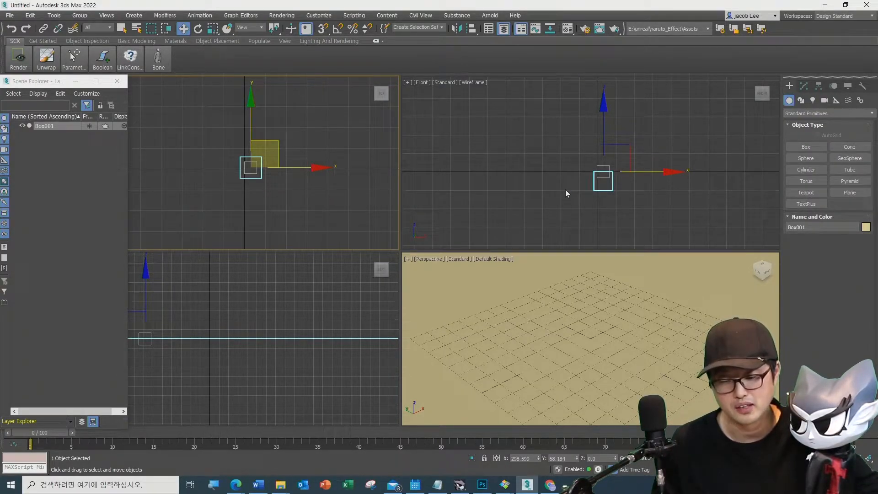
{"action": "left_click", "coordinate": [531, 153]}
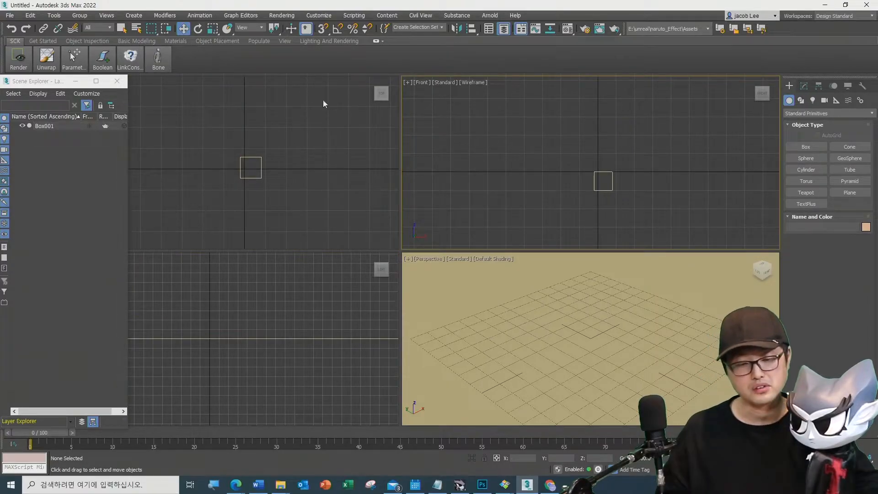
{"action": "left_click", "coordinate": [261, 176]}
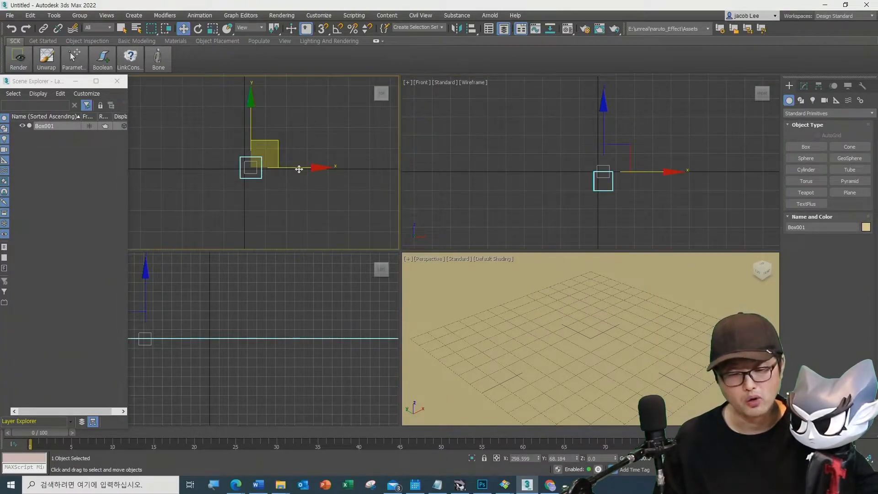
{"action": "left_click", "coordinate": [819, 86]}
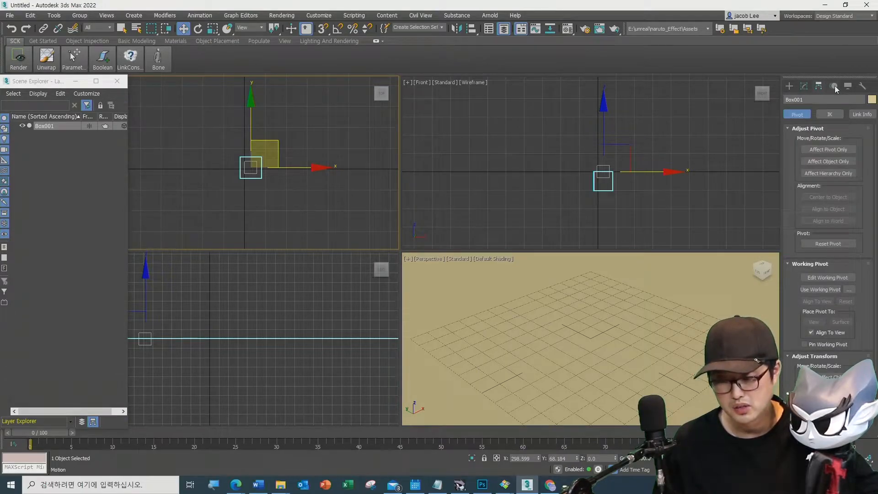
{"action": "left_click", "coordinate": [594, 127]}
{"action": "left_click_drag", "start_coordinate": [298, 192], "coordinate": [202, 144]}
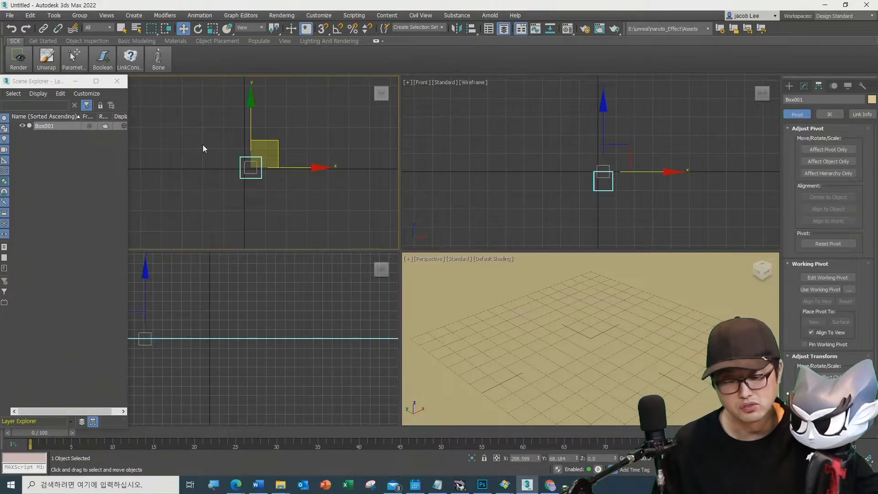
Step: Rename the box as RootBox
{"action": "left_click", "coordinate": [838, 92]}
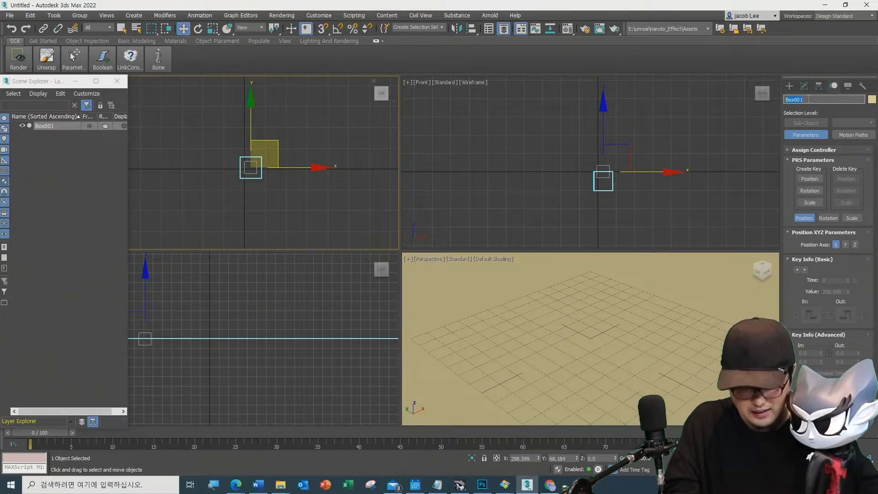
{"action": "type", "text": "Root"}
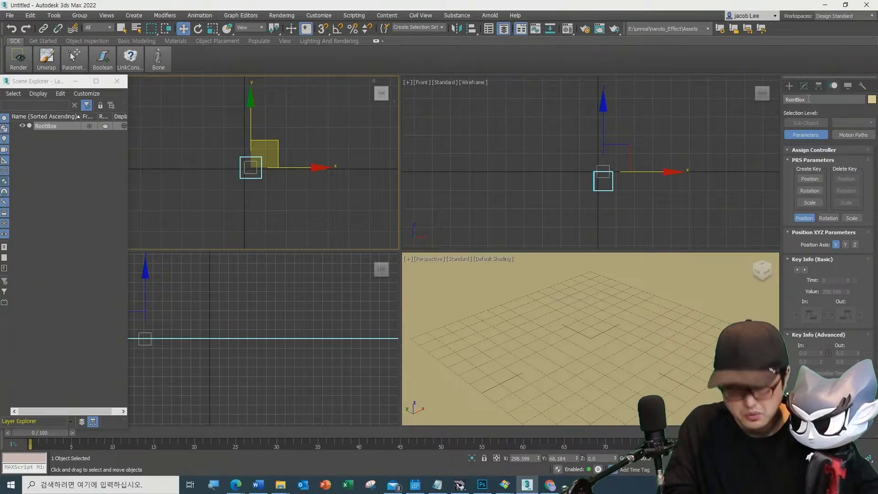
{"action": "key", "text": "Return"}
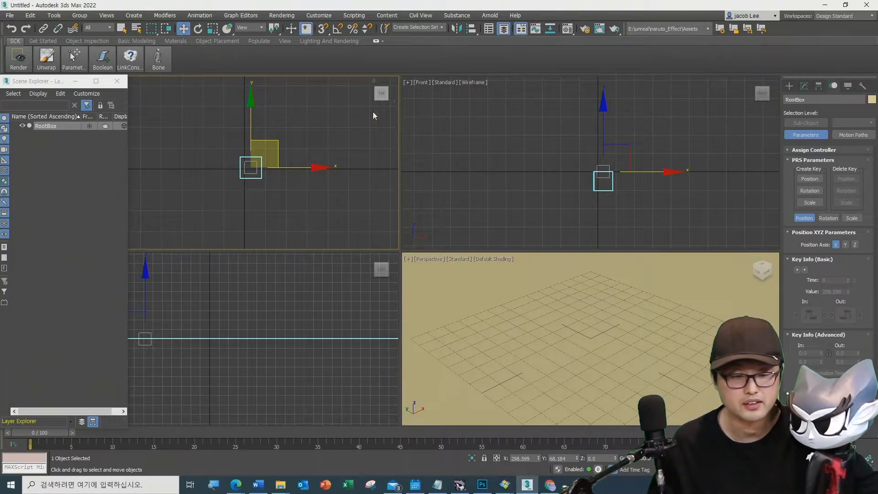
Step: Enter absolute world coordinates X 0 and Y 0 for RootBox, and deselect it
{"action": "right_click", "coordinate": [183, 28]}
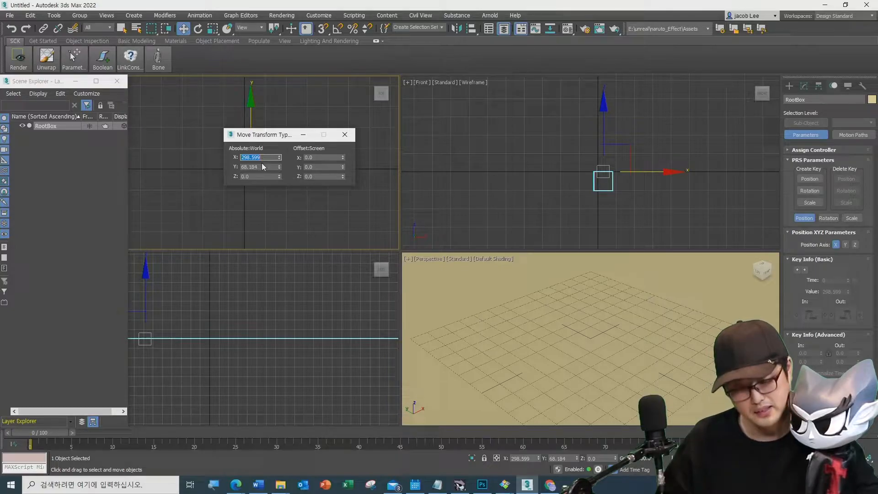
{"action": "key", "text": "Tab"}
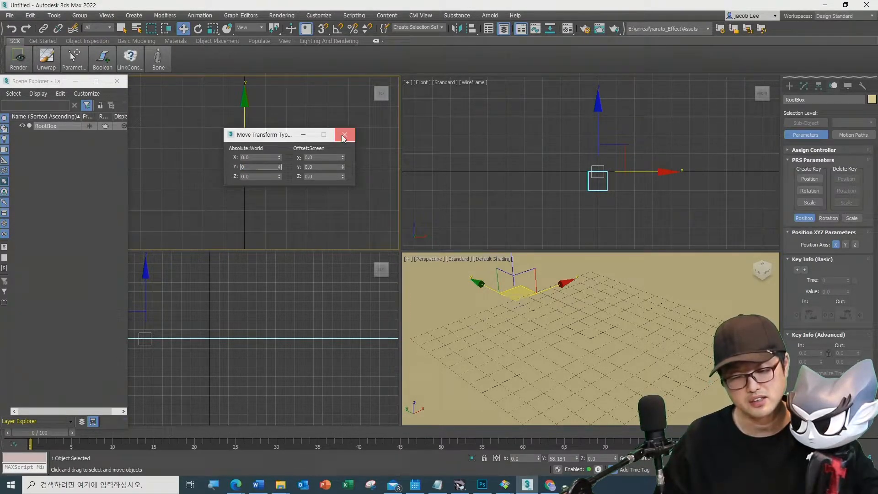
{"action": "left_click", "coordinate": [344, 136]}
{"action": "left_click", "coordinate": [314, 193]}
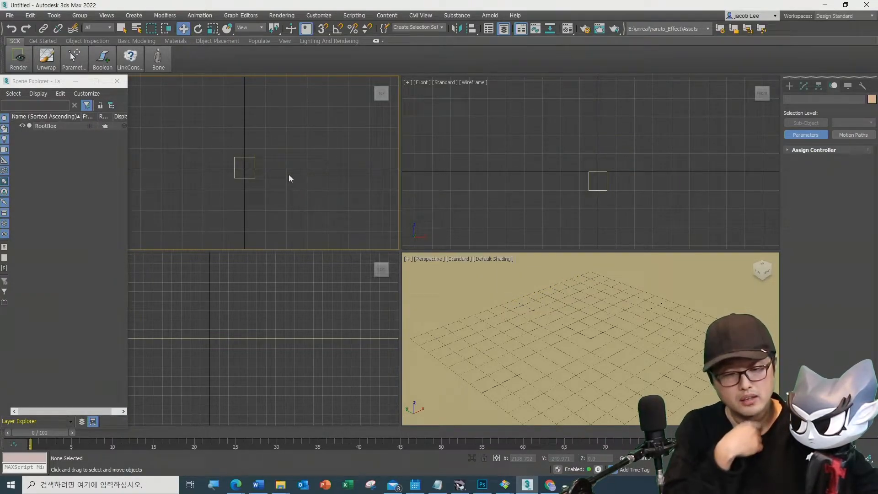
{"action": "left_click", "coordinate": [245, 178]}
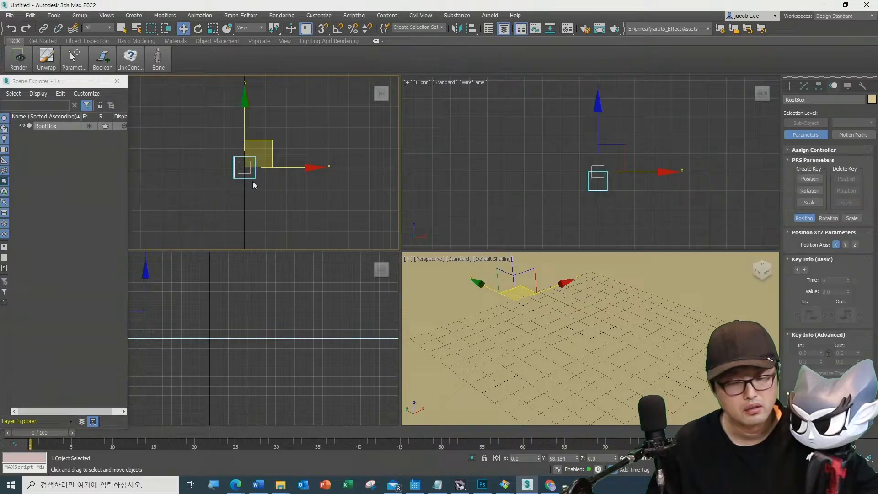
{"action": "scroll", "coordinate": [280, 206], "scroll_direction": "down", "scroll_amount": 2}
{"action": "middle_click_drag", "start_coordinate": [282, 207], "coordinate": [280, 215]}
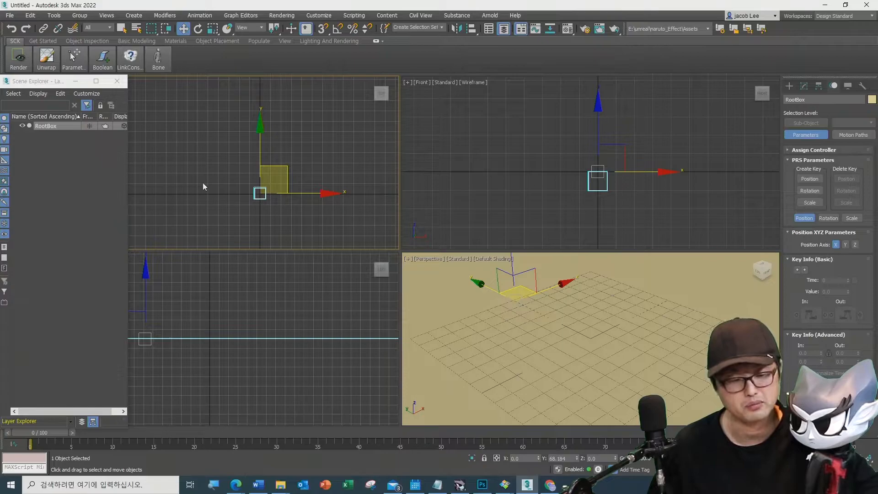
{"action": "left_click", "coordinate": [241, 203]}
{"action": "left_click", "coordinate": [56, 126]}
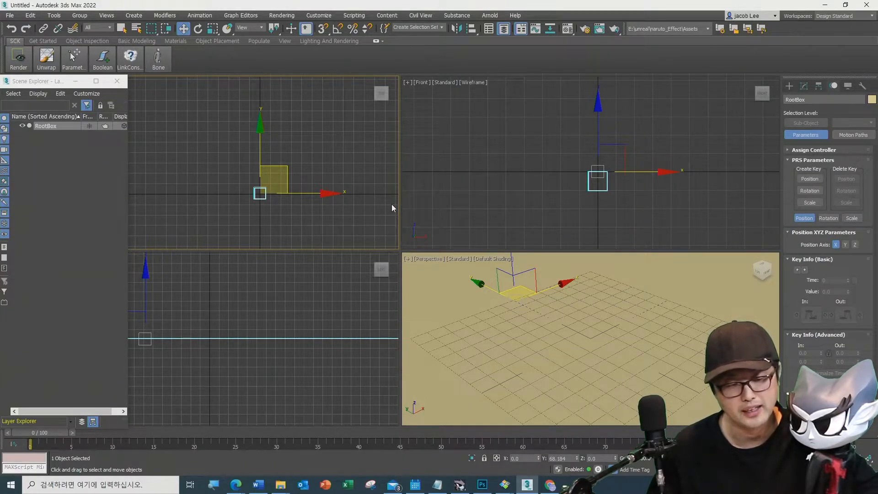
{"action": "left_click", "coordinate": [344, 169]}
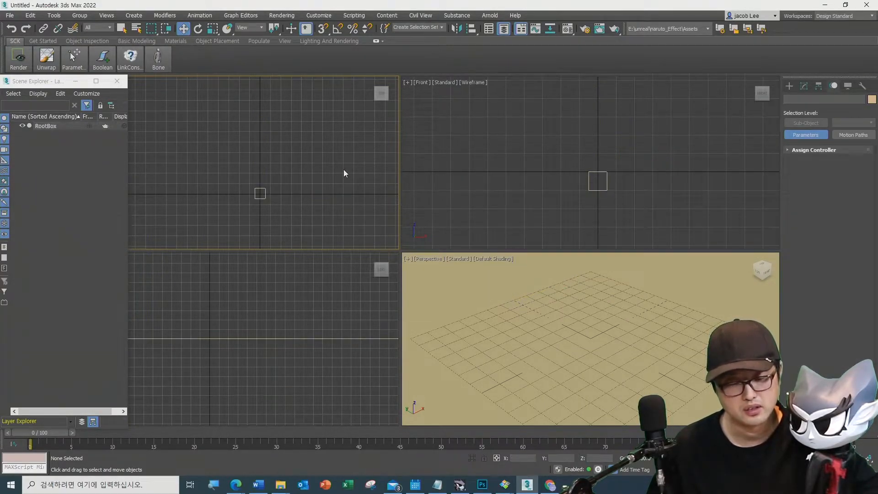
{"action": "left_click", "coordinate": [266, 198]}
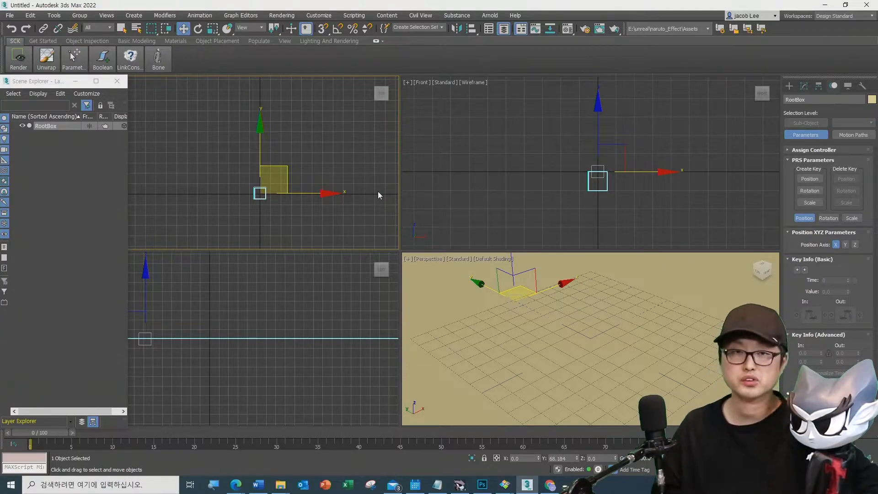
{"action": "left_click", "coordinate": [341, 221]}
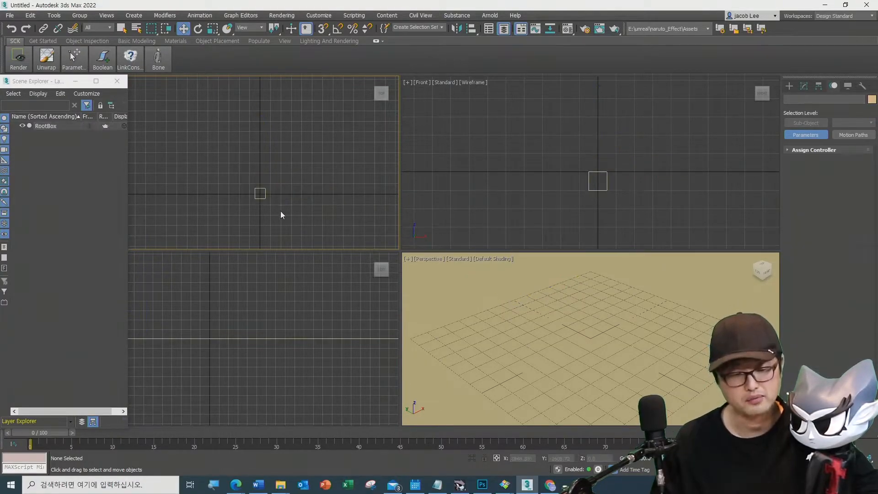
Step: Create a plane beside RootBox in the Top view, about 6539 long and 8470 wide
{"action": "left_click", "coordinate": [789, 86]}
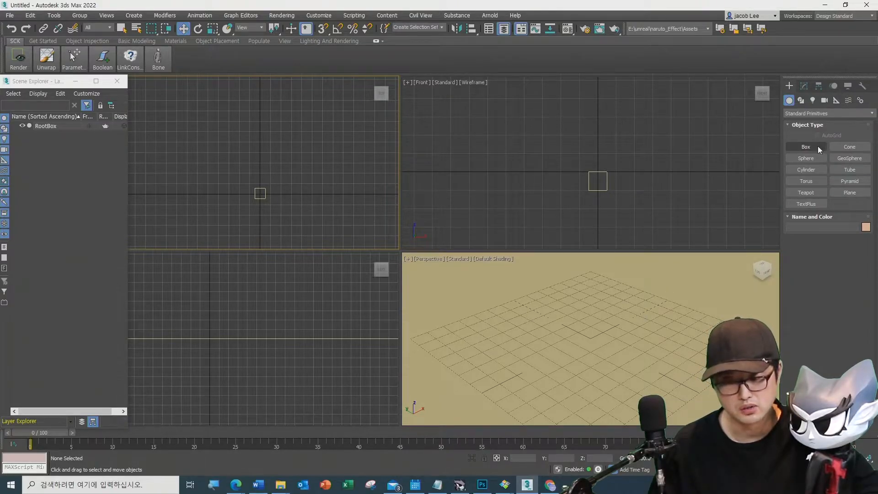
{"action": "left_click", "coordinate": [851, 192]}
{"action": "left_click_drag", "start_coordinate": [273, 137], "coordinate": [362, 203]}
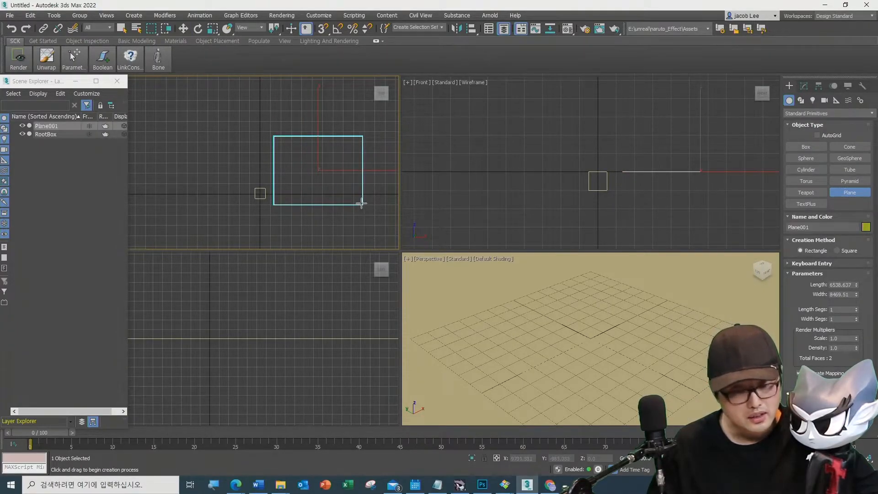
Step: Set the plane's length and width to 1000 each
{"action": "double_click", "coordinate": [851, 285]}
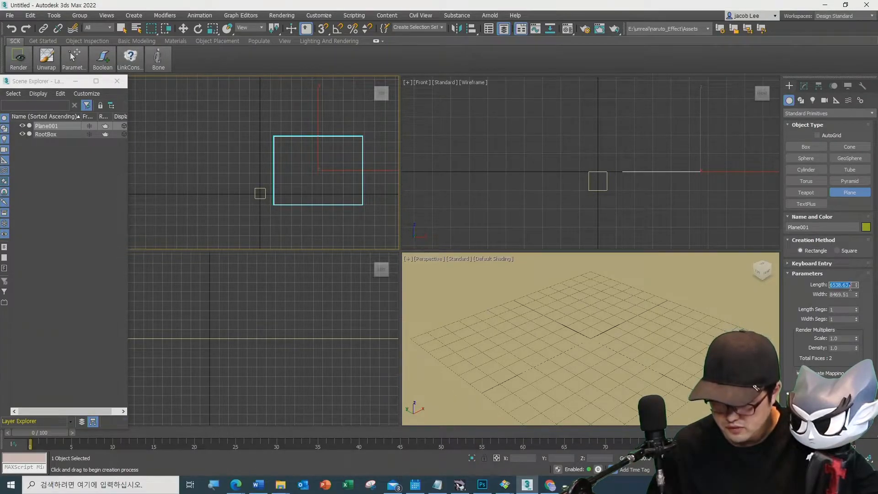
{"action": "type", "text": "100"}
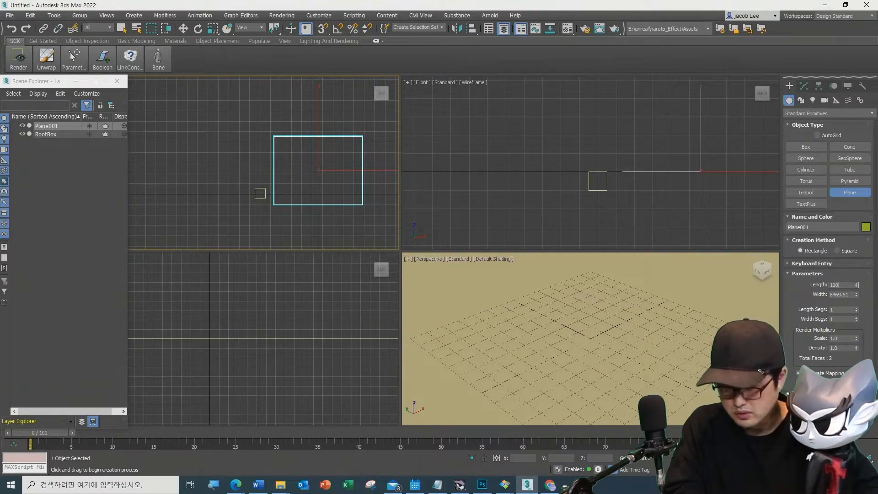
{"action": "type", "text": "0"}
{"action": "key", "text": "Return"}
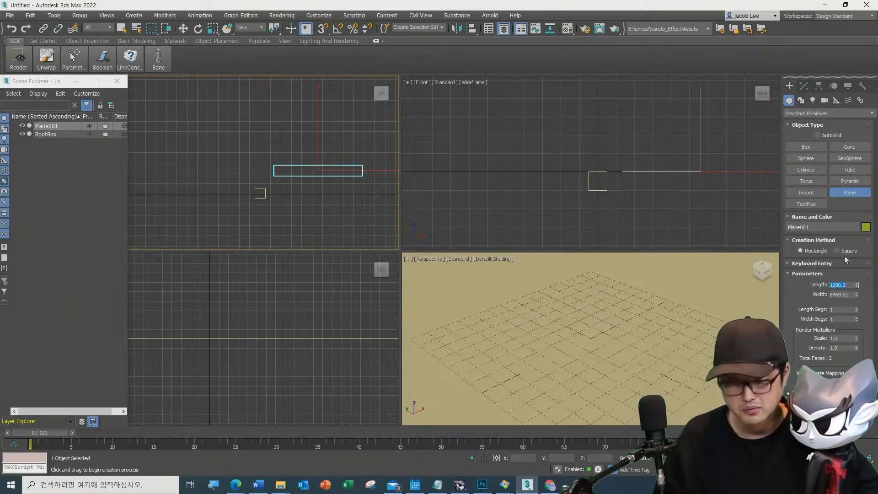
{"action": "double_click", "coordinate": [849, 294]}
{"action": "left_click", "coordinate": [843, 286]}
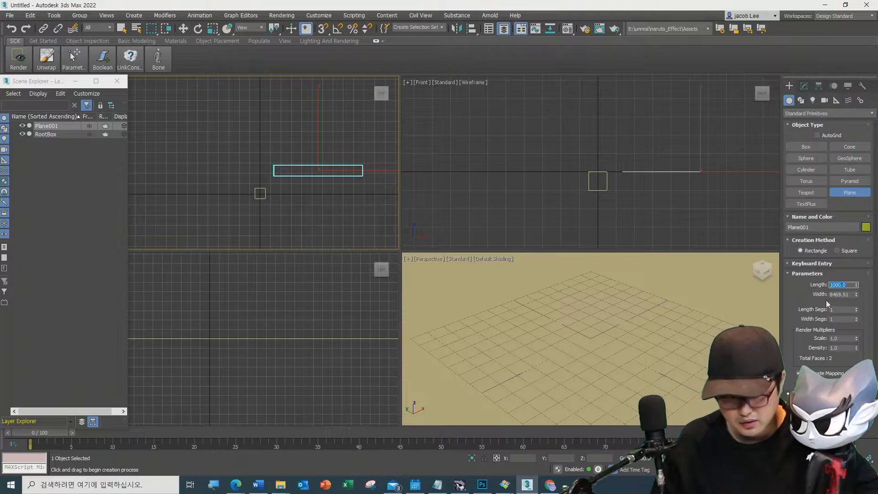
{"action": "key", "text": "Tab"}
{"action": "type", "text": "100"}
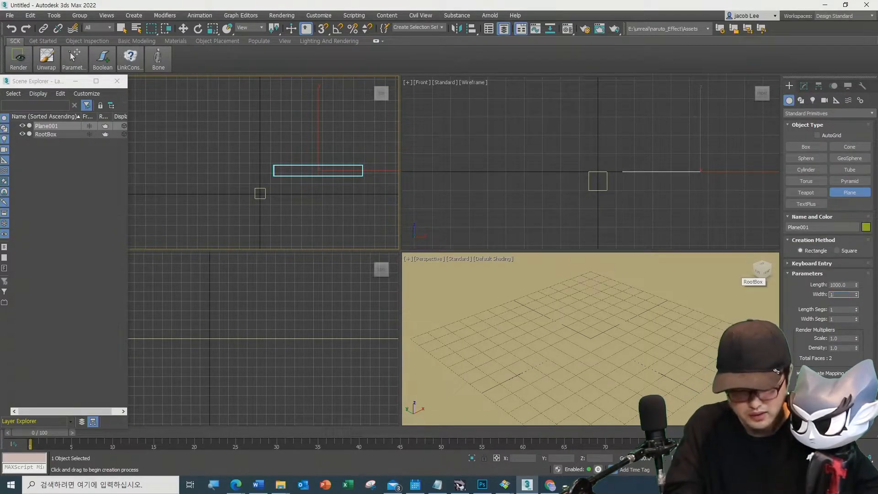
{"action": "type", "text": "0"}
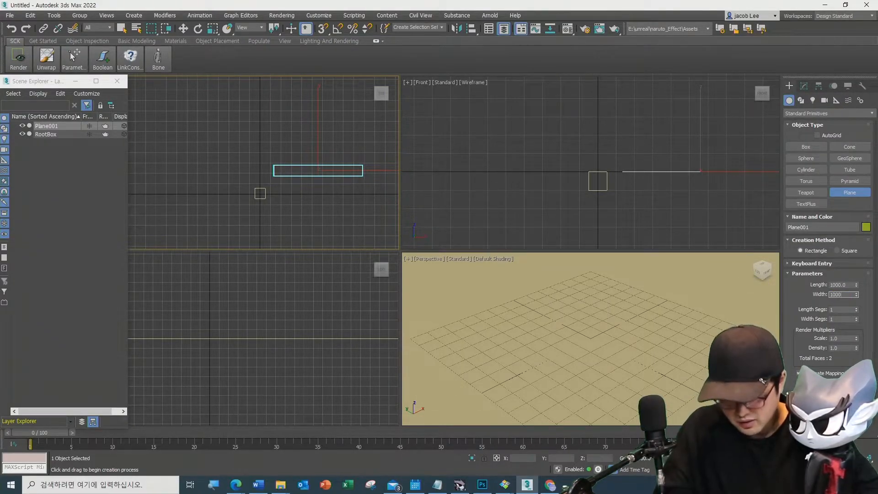
{"action": "key", "text": "Return"}
Step: Scale the plane up uniformly to about 1043 percent and check the title texture sheet in Photoshop
{"action": "left_click", "coordinate": [213, 28]}
{"action": "mouse_move", "coordinate": [328, 156]}
{"action": "left_mouse_down"}
{"action": "mouse_move", "coordinate": [357, 110]}
{"action": "mouse_move", "coordinate": [332, 153]}
{"action": "mouse_move", "coordinate": [355, 111]}
{"action": "mouse_move", "coordinate": [338, 149]}
{"action": "left_mouse_up"}
{"action": "left_click", "coordinate": [482, 485]}
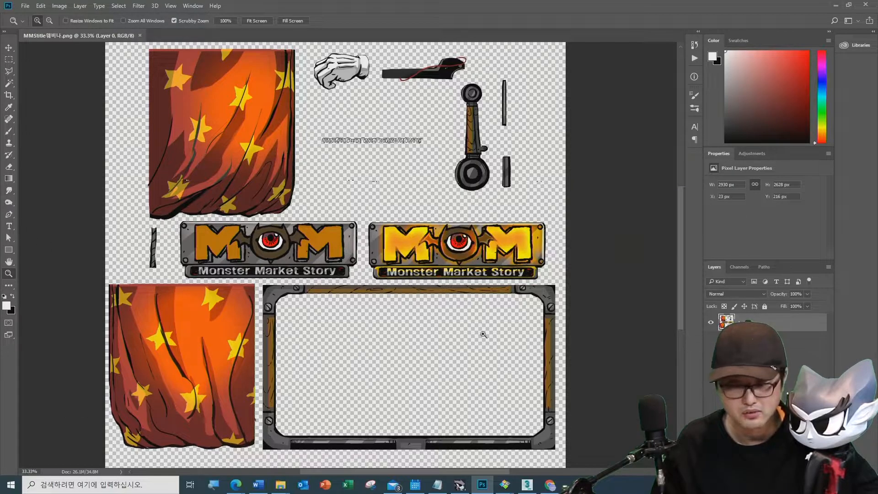
{"action": "left_click", "coordinate": [836, 4]}
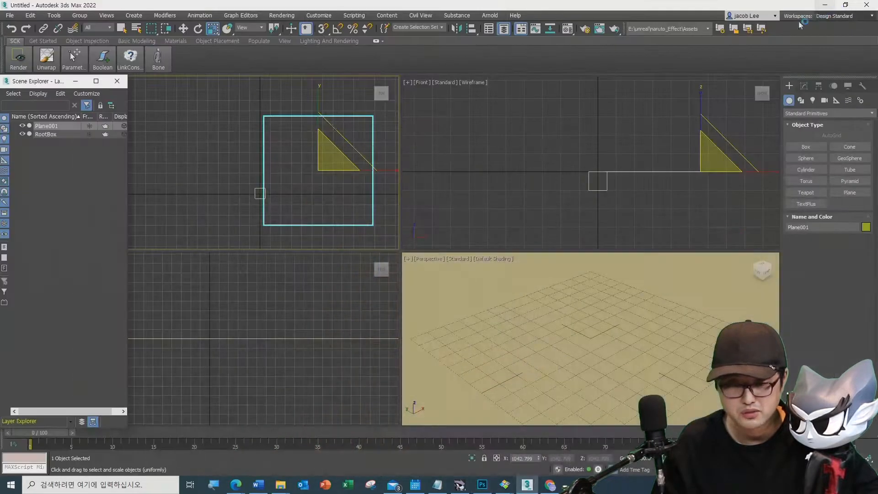
Step: Delete the square plane beside RootBox in the Top view
{"action": "left_click", "coordinate": [199, 189]}
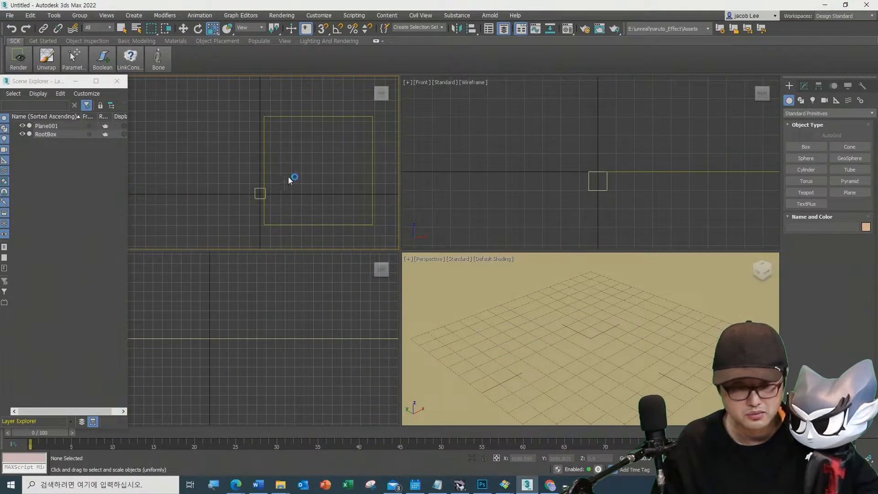
{"action": "left_click", "coordinate": [264, 159]}
{"action": "left_click", "coordinate": [373, 165]}
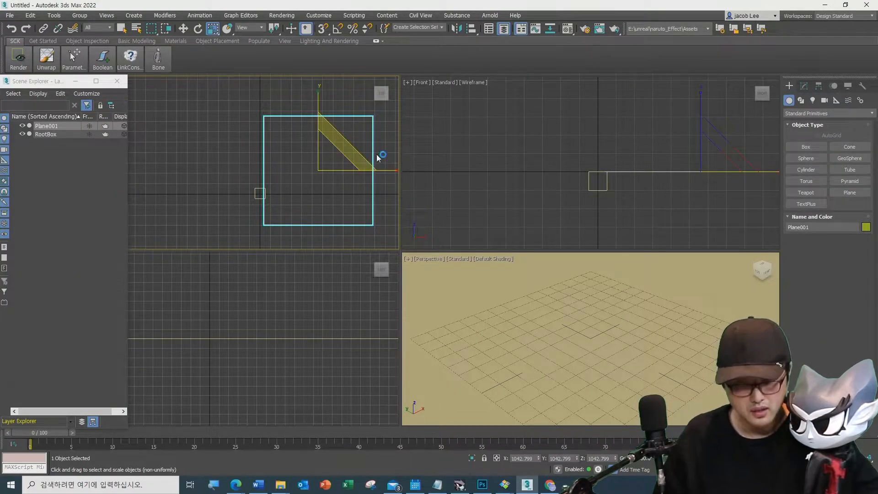
{"action": "key", "text": "Delete"}
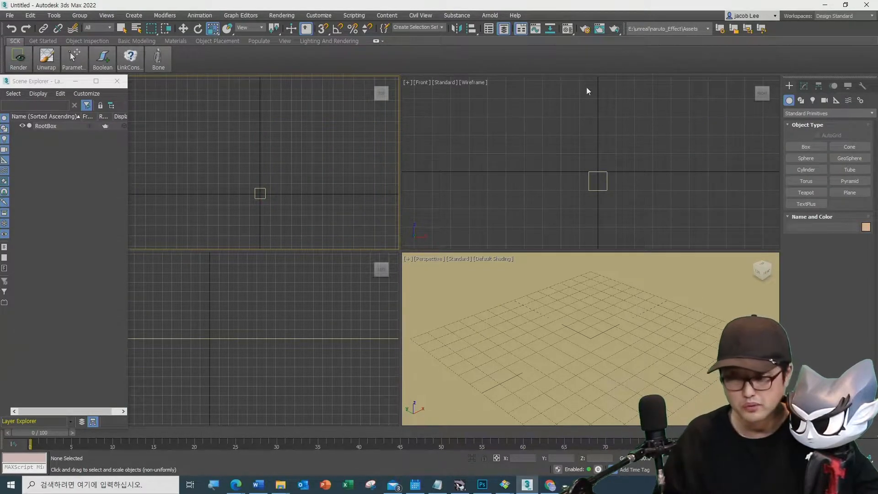
Step: Create a plane over RootBox in the Front view and set its length and width to 10000 each
{"action": "left_click", "coordinate": [850, 193]}
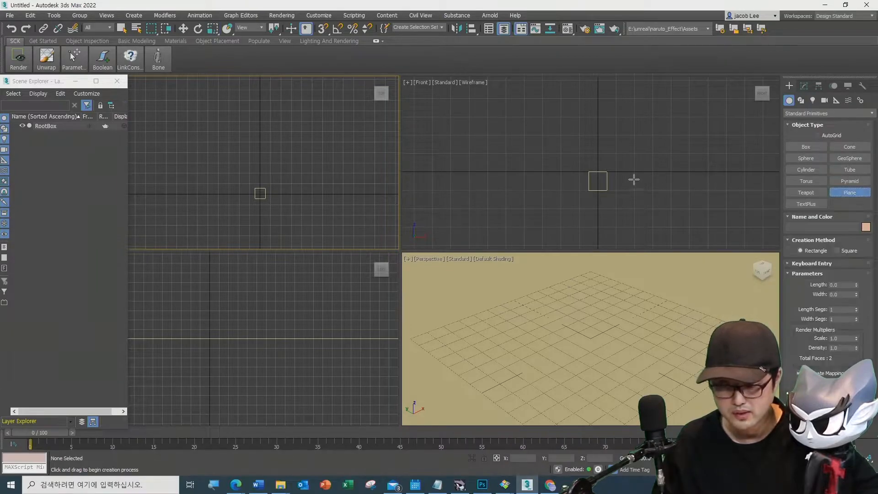
{"action": "left_click_drag", "start_coordinate": [569, 133], "coordinate": [701, 233]}
{"action": "left_click", "coordinate": [854, 284]}
{"action": "key", "text": "BackSpace"}
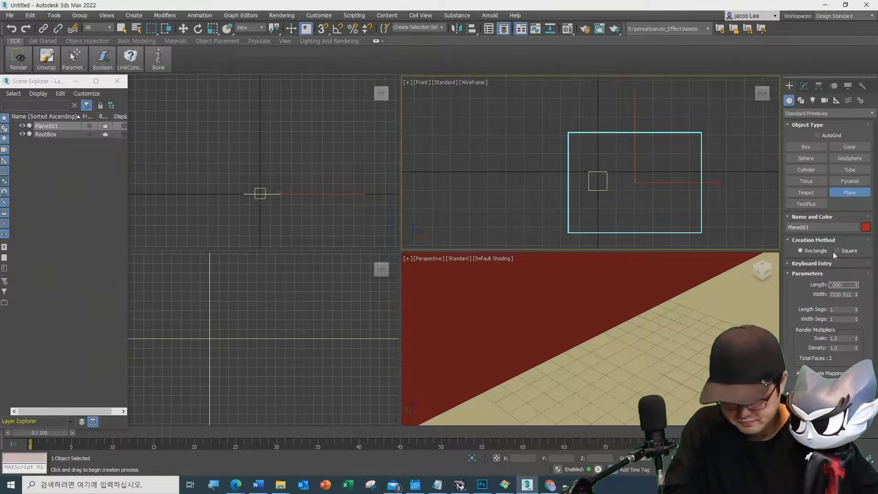
{"action": "key", "text": "BackSpace"}
{"action": "key", "text": "BackSpace"}
{"action": "key", "text": "BackSpace"}
{"action": "key", "text": "BackSpace"}
{"action": "key", "text": "BackSpace"}
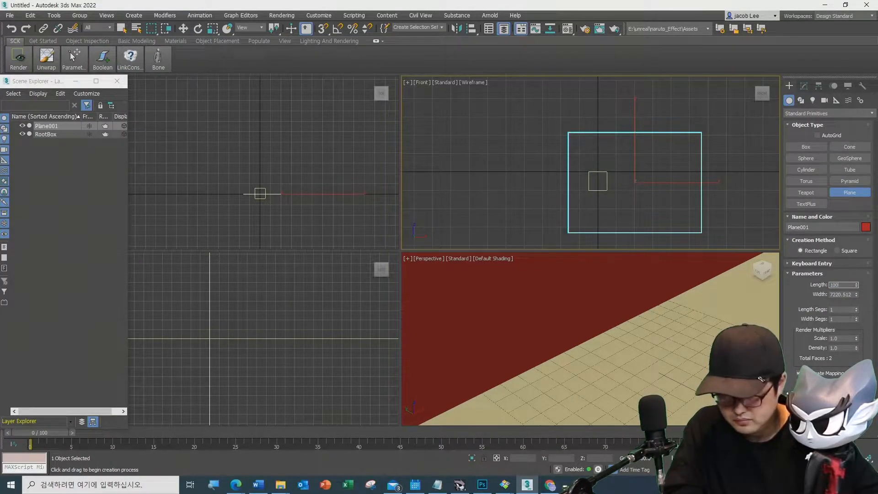
{"action": "type", "text": "10000"}
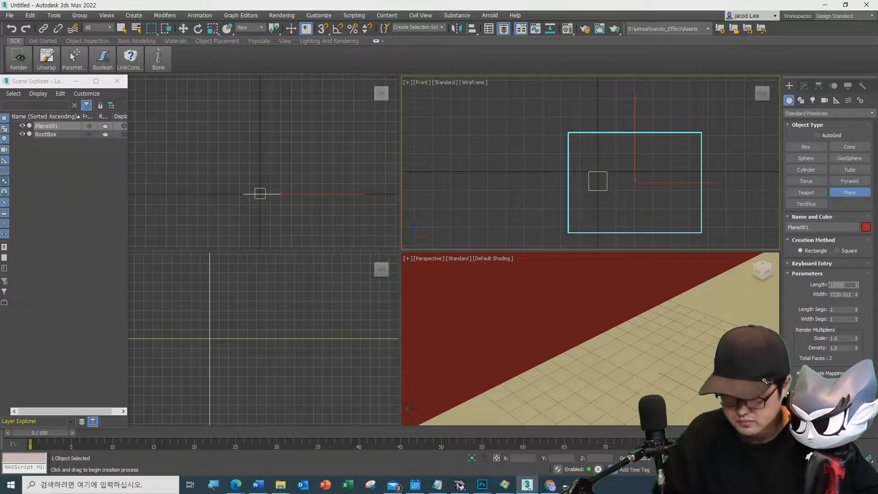
{"action": "key", "text": "Tab"}
{"action": "type", "text": "1"}
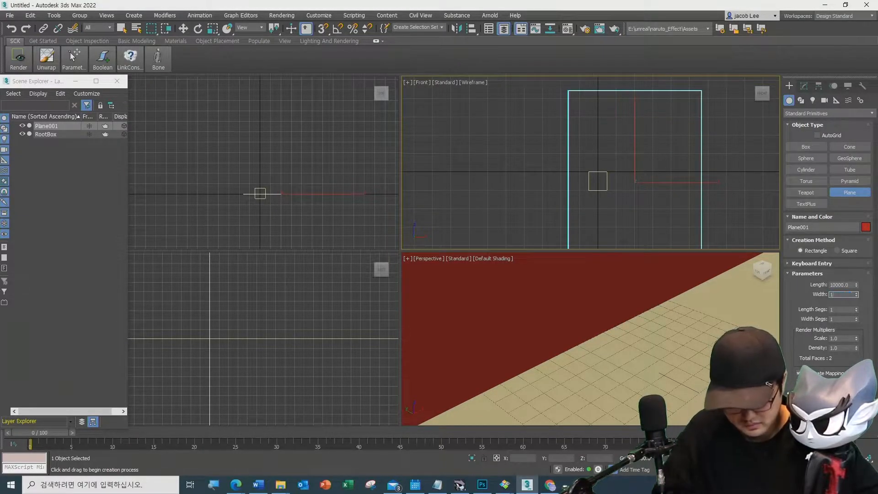
{"action": "type", "text": "0000"}
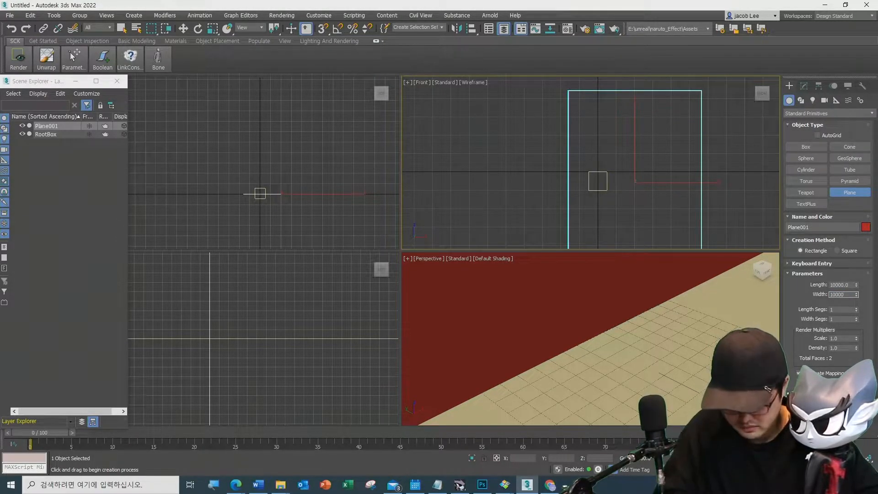
{"action": "key", "text": "Return"}
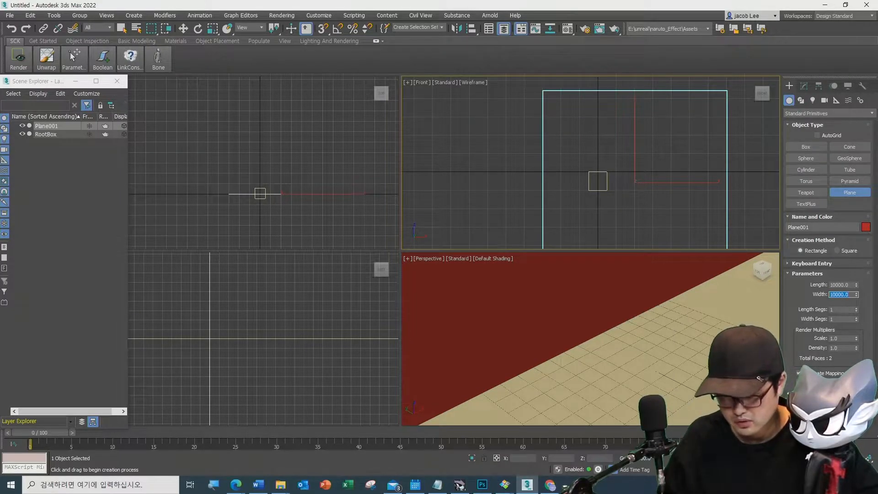
Step: In the maximized Front view, scale the plane down uniformly and move it above and right of RootBox, to about X 6964 and Z 4116
{"action": "key", "text": "alt+w"}
{"action": "scroll", "coordinate": [526, 331], "scroll_direction": "down", "scroll_amount": 5}
{"action": "middle_click_drag", "start_coordinate": [527, 330], "coordinate": [478, 322]}
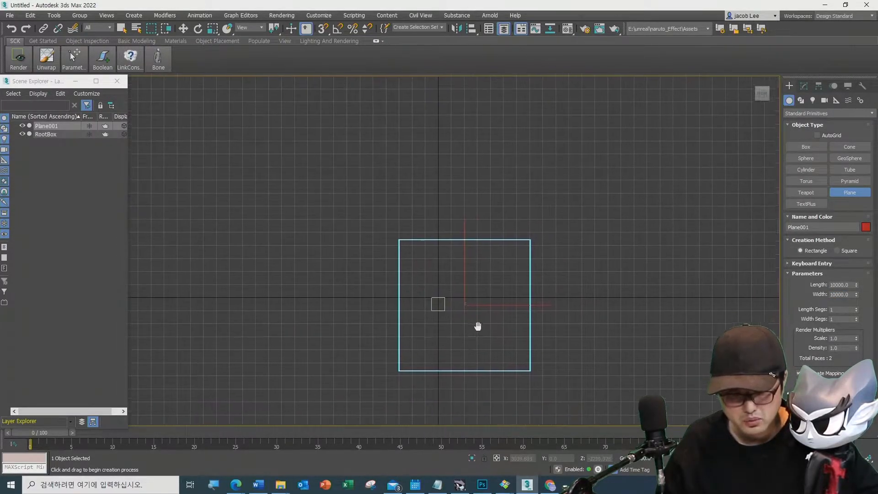
{"action": "left_click", "coordinate": [213, 29]}
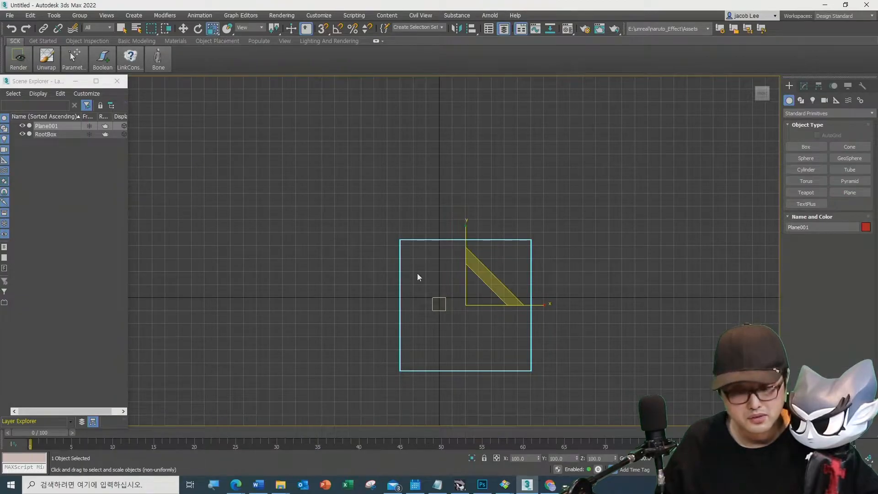
{"action": "left_click_drag", "start_coordinate": [473, 293], "coordinate": [476, 308]}
{"action": "left_click", "coordinate": [183, 29]}
{"action": "left_click_drag", "start_coordinate": [489, 279], "coordinate": [554, 217]}
Step: Make the plane a child of RootBox in the Scene Explorer
{"action": "left_click_drag", "start_coordinate": [64, 126], "coordinate": [48, 133]}
{"action": "left_click", "coordinate": [58, 127]}
{"action": "left_click", "coordinate": [60, 135]}
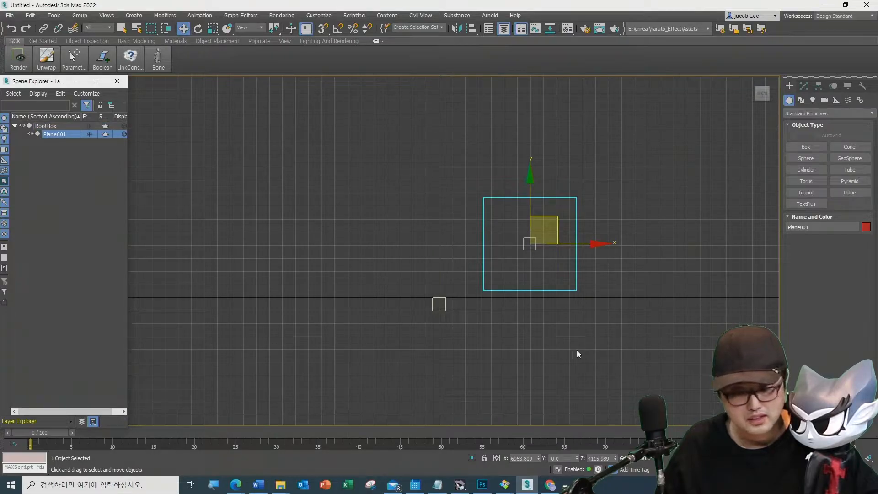
Step: Select RootBox alone and freeze it
{"action": "left_click", "coordinate": [548, 350]}
{"action": "left_click", "coordinate": [439, 304]}
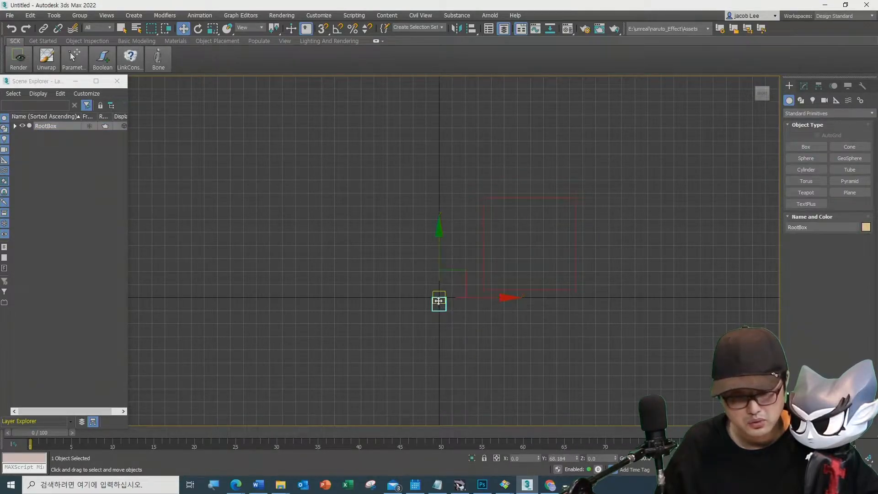
{"action": "right_click", "coordinate": [440, 299]}
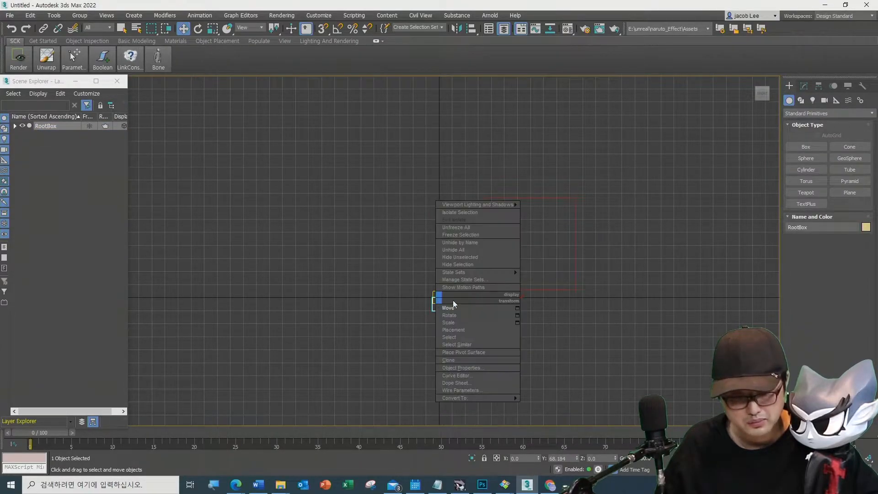
{"action": "left_click", "coordinate": [490, 235]}
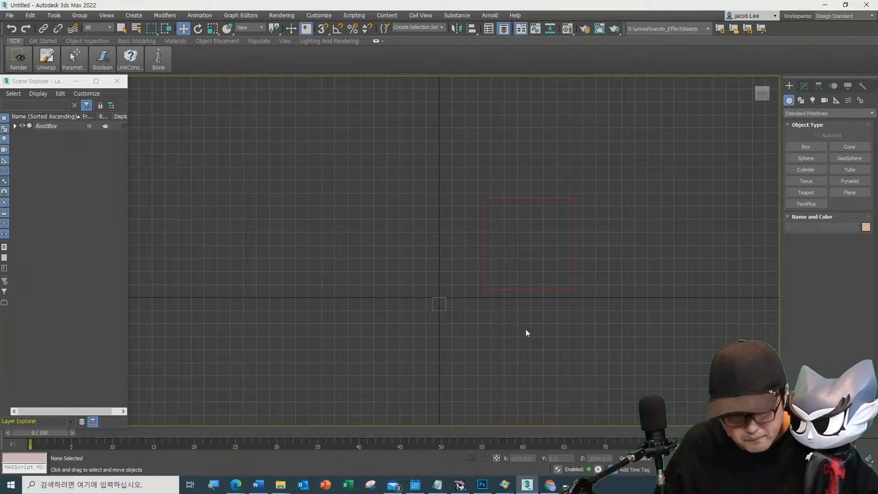
Step: Change the plane's object color to white from the custom colors
{"action": "left_click", "coordinate": [525, 290]}
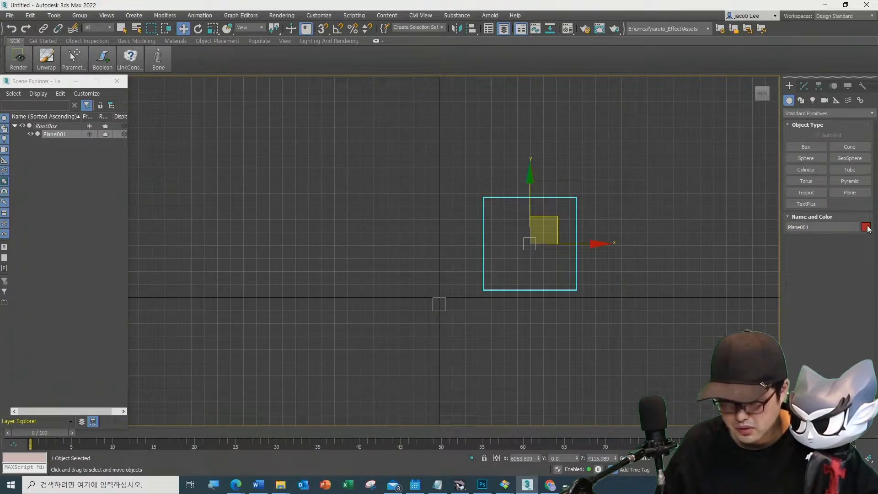
{"action": "left_click", "coordinate": [866, 227]}
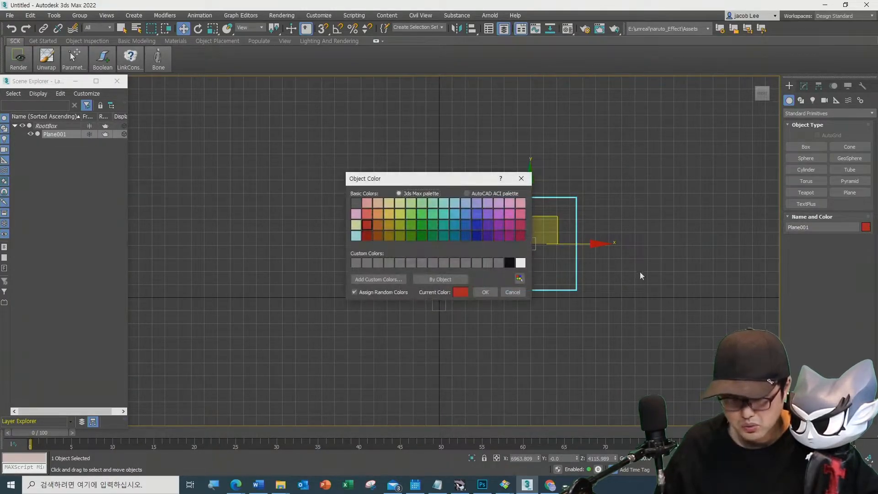
{"action": "left_click", "coordinate": [522, 264]}
{"action": "left_click", "coordinate": [485, 292]}
{"action": "left_click", "coordinate": [559, 339]}
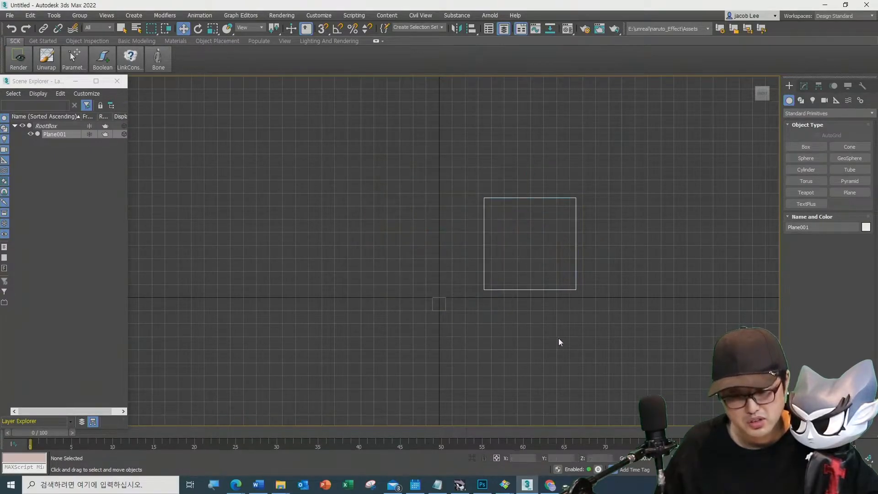
{"action": "left_click", "coordinate": [526, 288]}
{"action": "middle_click_drag", "start_coordinate": [526, 328], "coordinate": [592, 317]}
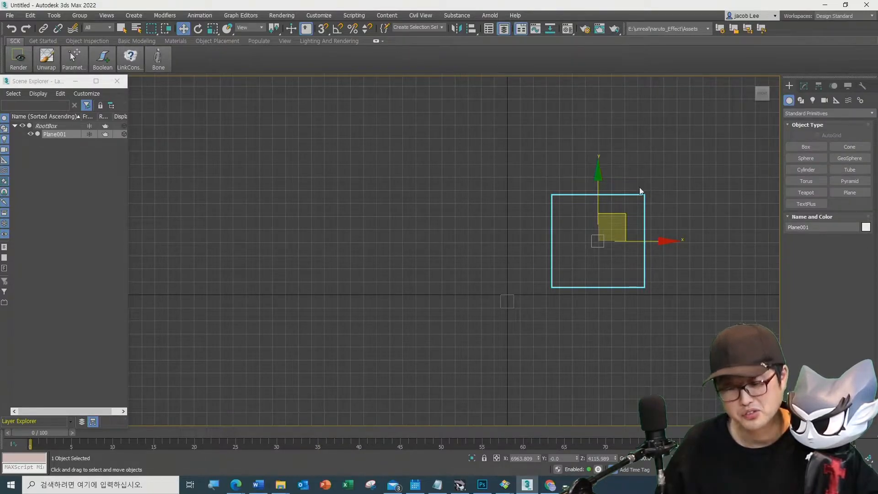
{"action": "left_click", "coordinate": [631, 311]}
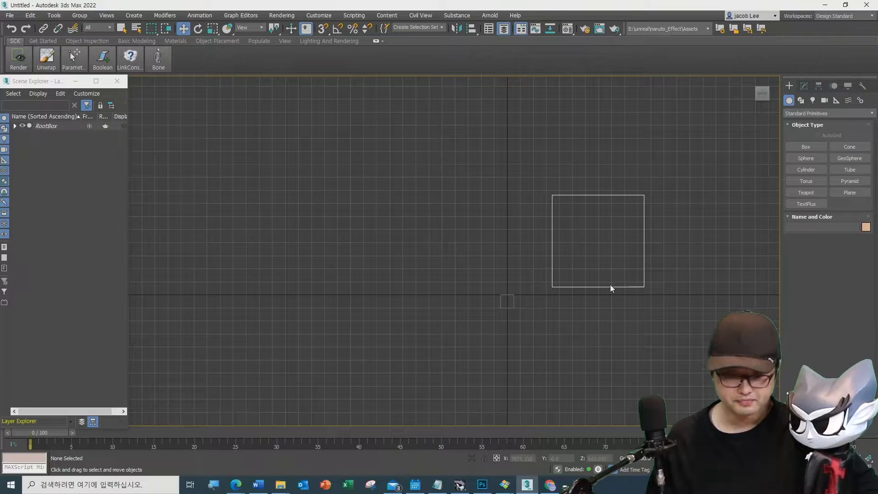
Step: Load the MMStitle웨비나 PNG bitmap as the first material's diffuse color map for the plane and show it shaded in the viewport
{"action": "left_click", "coordinate": [611, 287]}
{"action": "key", "text": "m"}
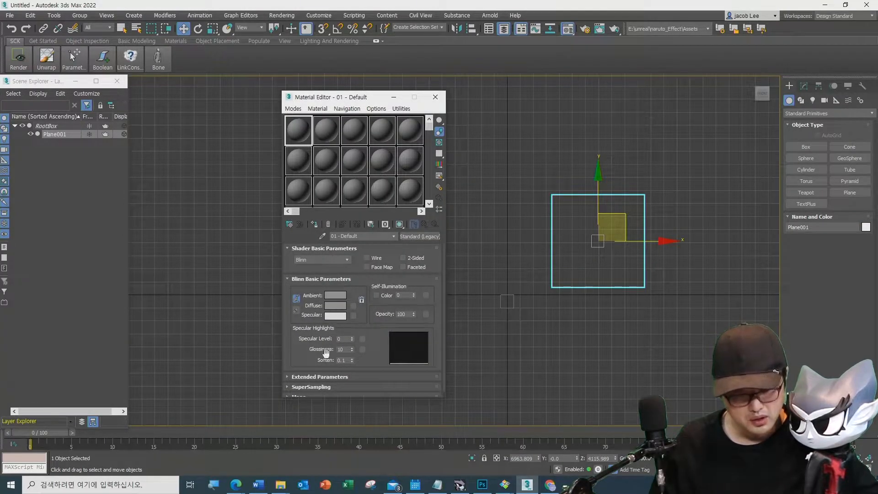
{"action": "scroll", "coordinate": [300, 361], "scroll_direction": "down", "scroll_amount": 1}
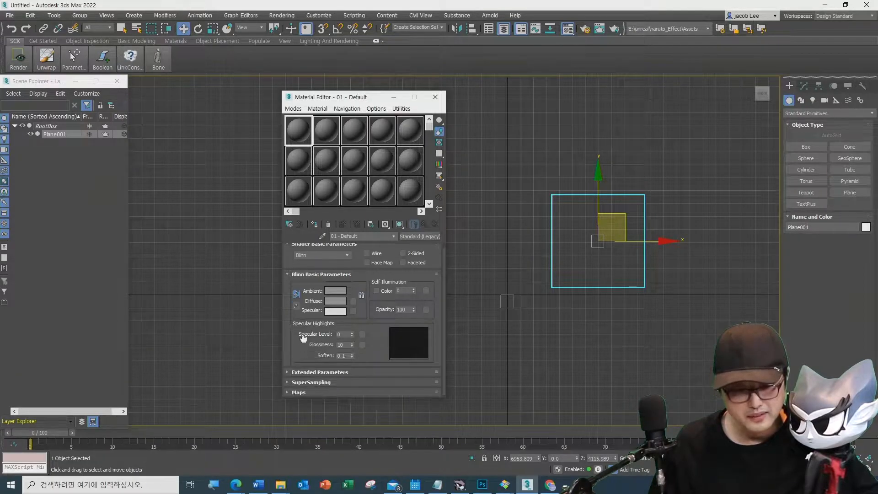
{"action": "left_click", "coordinate": [302, 393]}
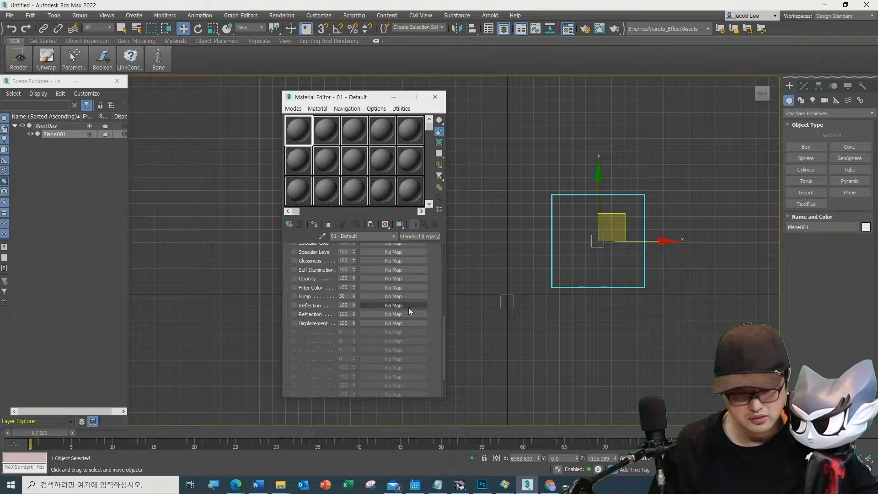
{"action": "scroll", "coordinate": [304, 324], "scroll_direction": "up", "scroll_amount": 5}
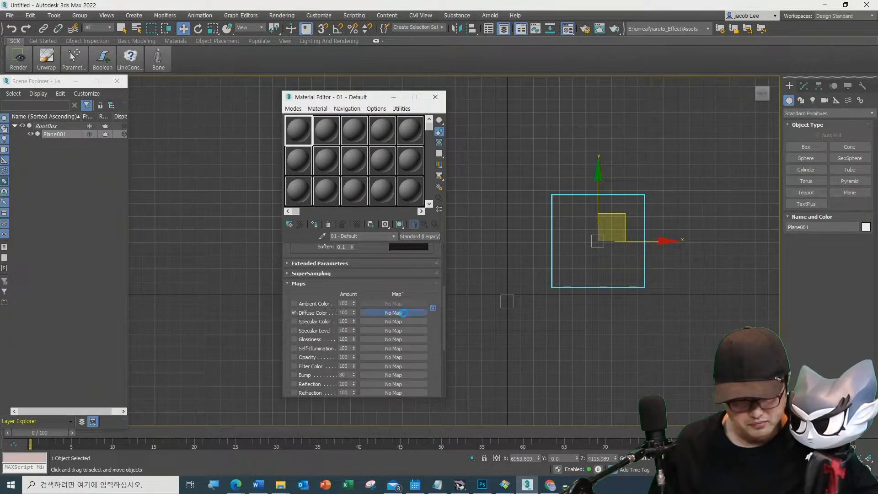
{"action": "left_click", "coordinate": [403, 313]}
{"action": "double_click", "coordinate": [366, 145]}
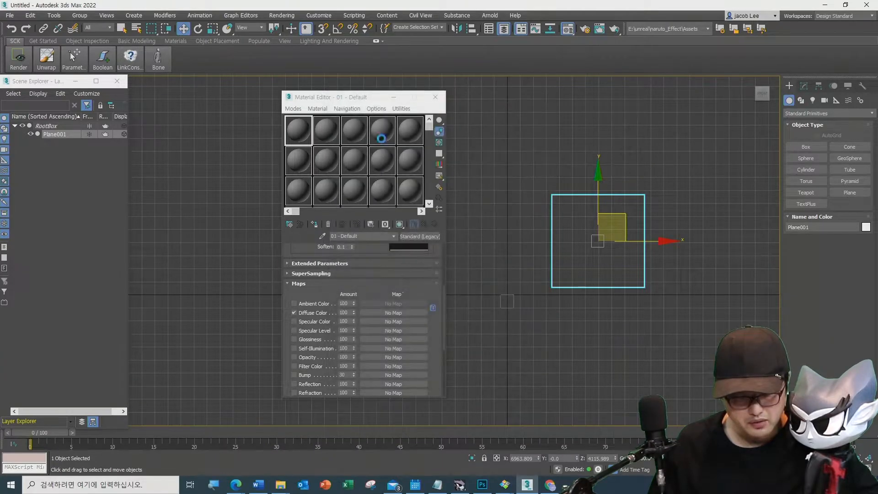
{"action": "left_click", "coordinate": [131, 87]}
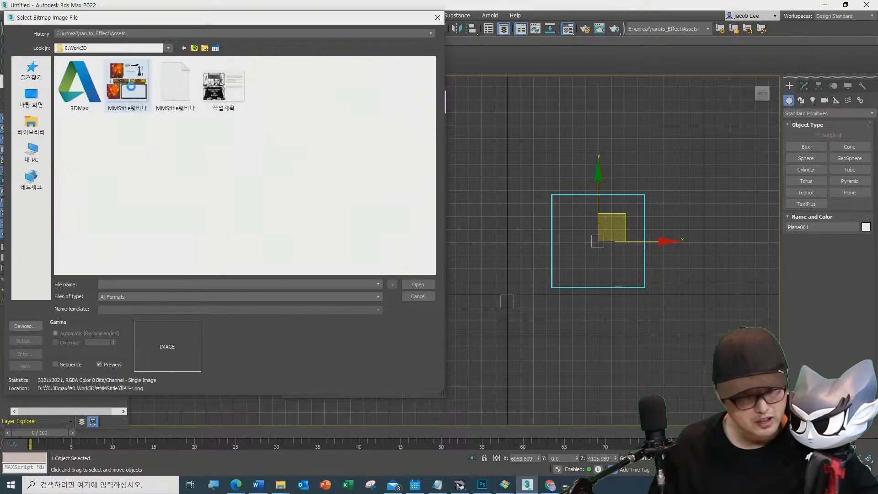
{"action": "double_click", "coordinate": [130, 86]}
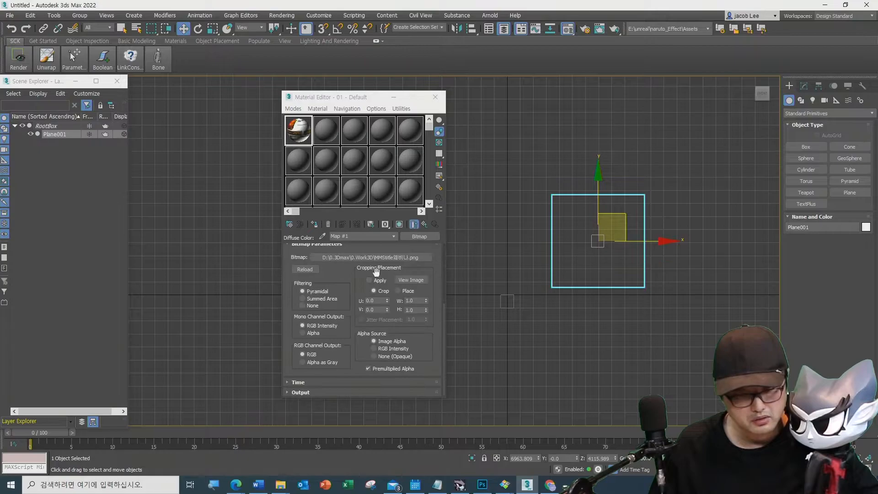
{"action": "left_click", "coordinate": [399, 225]}
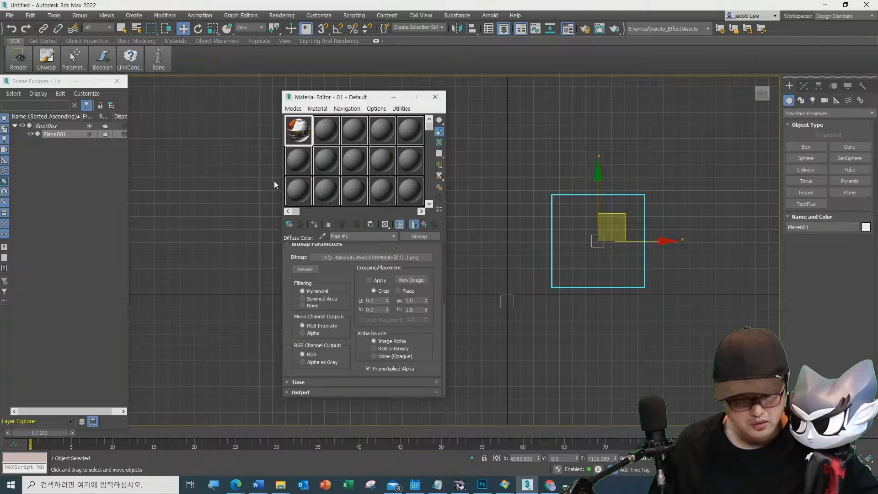
Step: Cut out the plane's background by setting the opacity bitmap's mono channel output to Alpha
{"action": "left_click", "coordinate": [155, 93]}
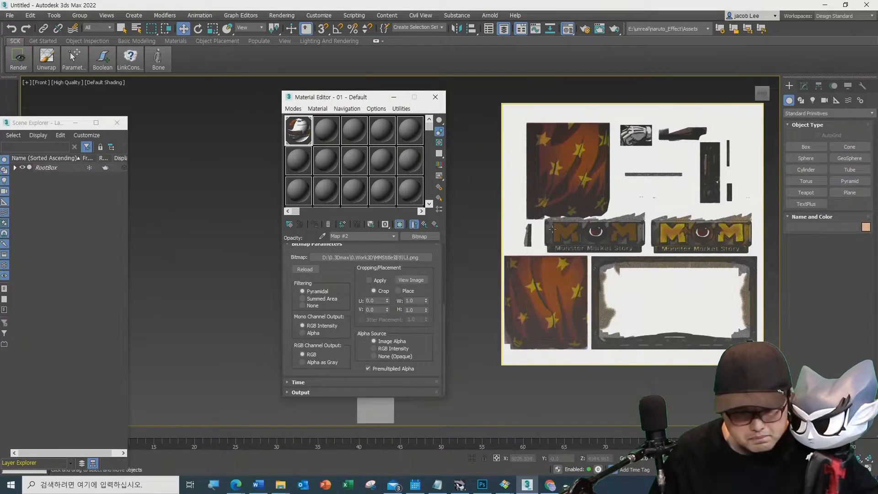
{"action": "left_click", "coordinate": [309, 335]}
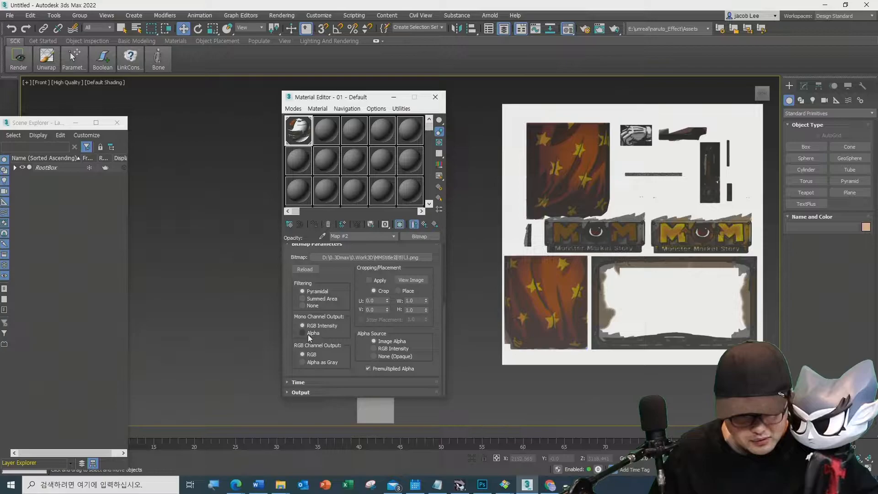
{"action": "scroll", "coordinate": [643, 318], "scroll_direction": "down", "scroll_amount": 2}
{"action": "scroll", "coordinate": [642, 318], "scroll_direction": "down", "scroll_amount": 3}
{"action": "scroll", "coordinate": [643, 318], "scroll_direction": "up", "scroll_amount": 3}
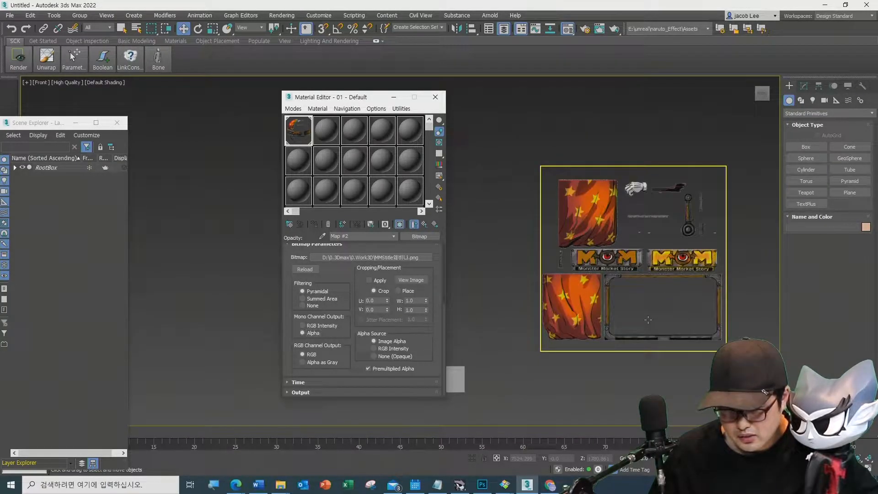
Step: Select the textured plane, bring up its modifier stack and close the Material Editor
{"action": "left_click", "coordinate": [628, 291]}
{"action": "left_click", "coordinate": [805, 86]}
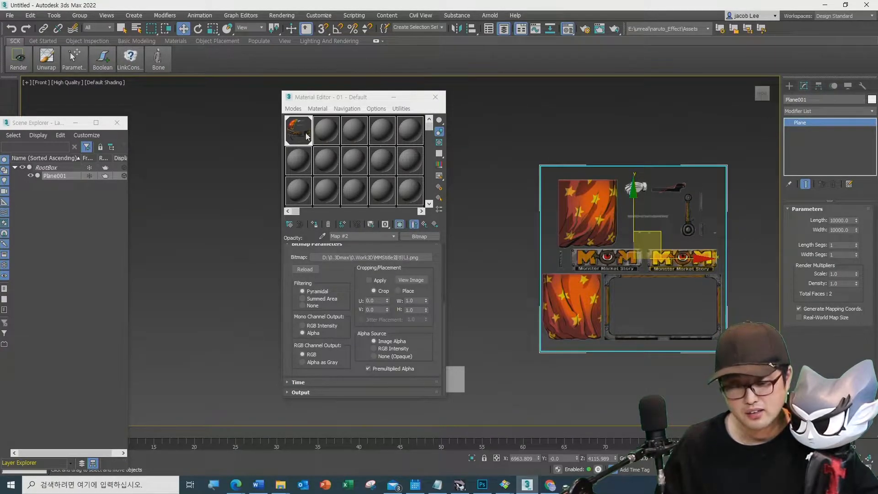
{"action": "left_click", "coordinate": [435, 98]}
{"action": "middle_click_drag", "start_coordinate": [490, 293], "coordinate": [434, 261]}
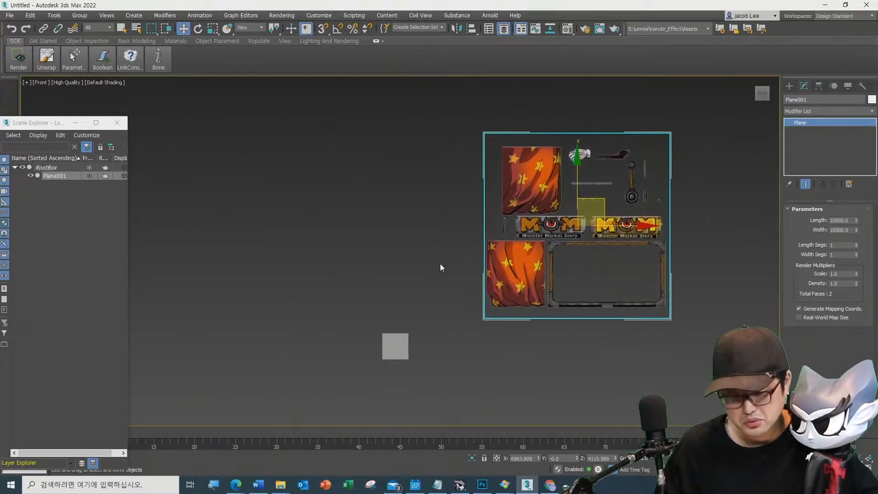
{"action": "scroll", "coordinate": [449, 268], "scroll_direction": "up", "scroll_amount": 3}
{"action": "scroll", "coordinate": [433, 286], "scroll_direction": "down", "scroll_amount": 5}
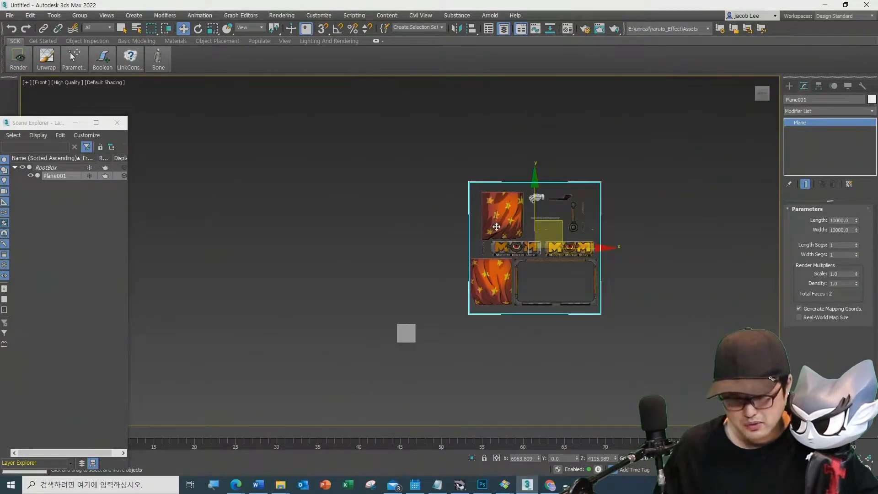
{"action": "scroll", "coordinate": [497, 227], "scroll_direction": "up", "scroll_amount": 3}
{"action": "left_click", "coordinate": [742, 226]}
{"action": "left_click", "coordinate": [534, 245]}
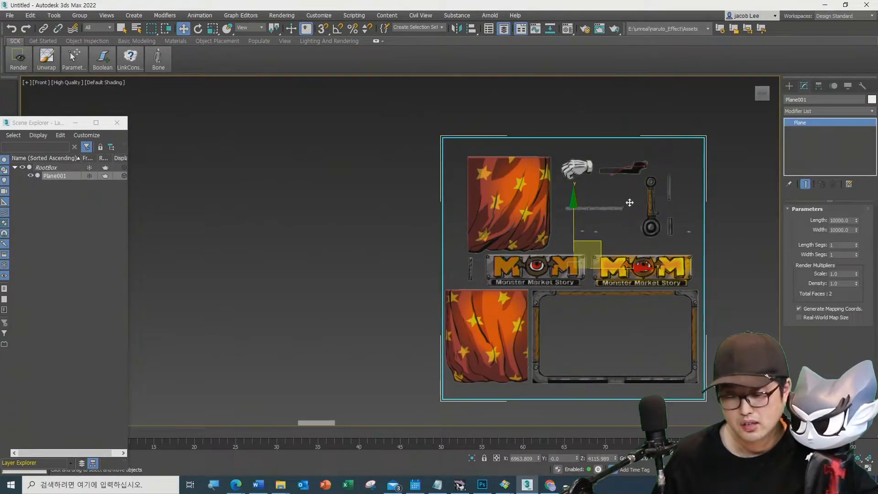
{"action": "scroll", "coordinate": [611, 176], "scroll_direction": "up", "scroll_amount": 2}
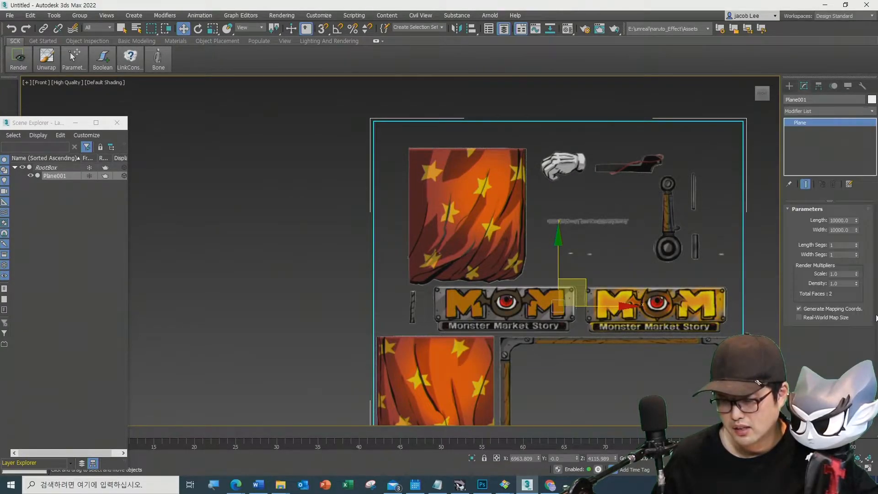
Step: Add an Edit Mesh modifier to the plane and enter its Face sub-object level
{"action": "left_click", "coordinate": [872, 112]}
{"action": "left_click_drag", "start_coordinate": [873, 236], "coordinate": [868, 302]}
{"action": "left_click", "coordinate": [825, 208]}
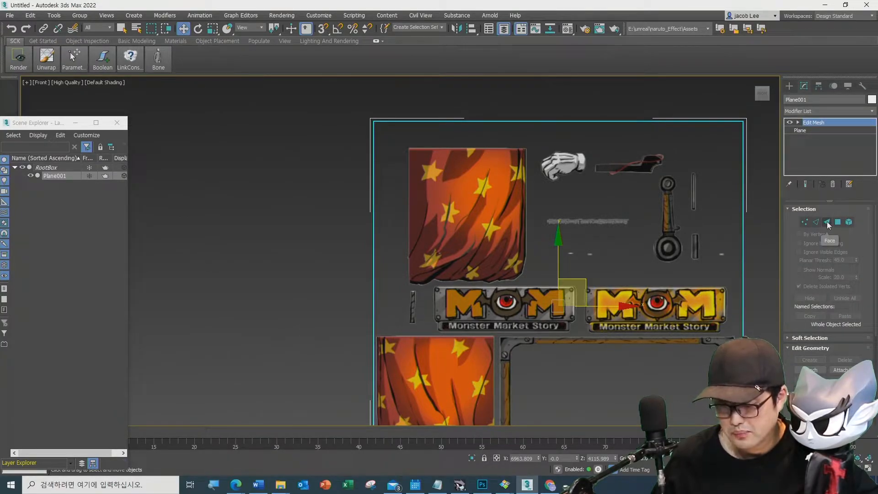
{"action": "scroll", "coordinate": [596, 191], "scroll_direction": "up", "scroll_amount": 2}
{"action": "scroll", "coordinate": [597, 192], "scroll_direction": "up", "scroll_amount": 2}
{"action": "middle_click_drag", "start_coordinate": [597, 191], "coordinate": [487, 245]}
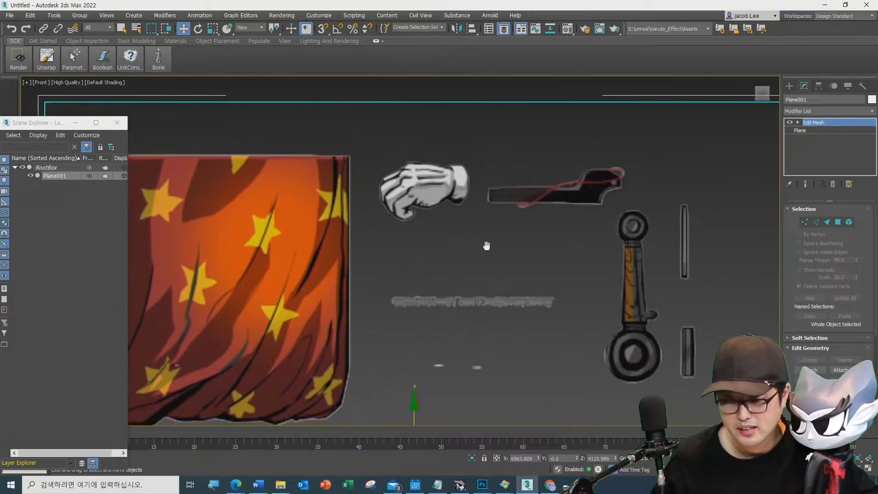
{"action": "left_click", "coordinate": [827, 223]}
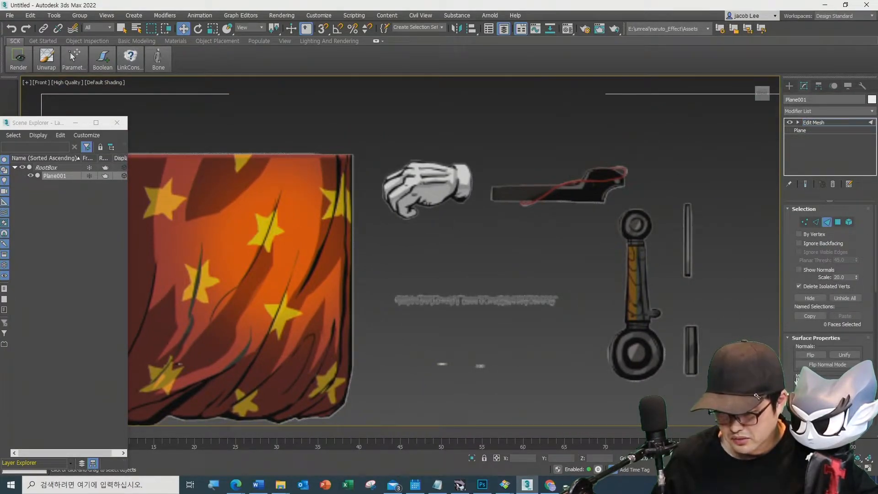
Step: Create a new face on the plane by tracing a closed outline around the white gloved hand
{"action": "scroll", "coordinate": [791, 386], "scroll_direction": "down", "scroll_amount": 10}
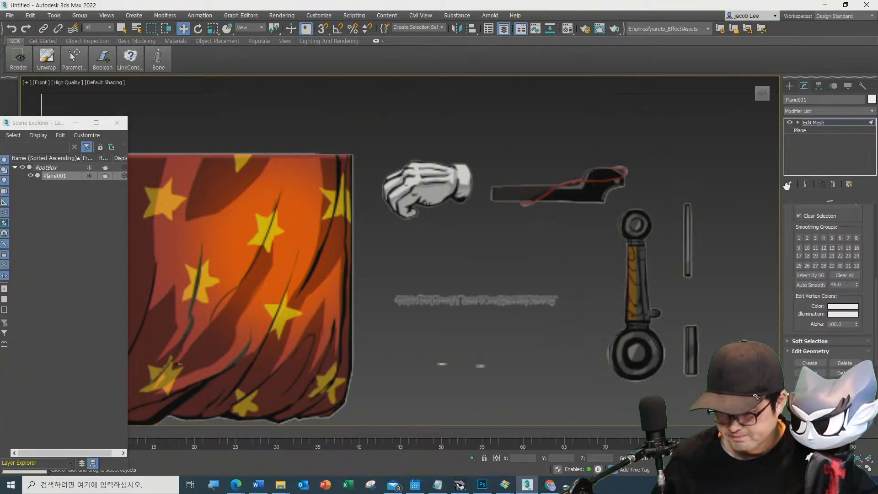
{"action": "left_click", "coordinate": [810, 363]}
{"action": "left_click", "coordinate": [405, 157]}
{"action": "left_click", "coordinate": [384, 172]}
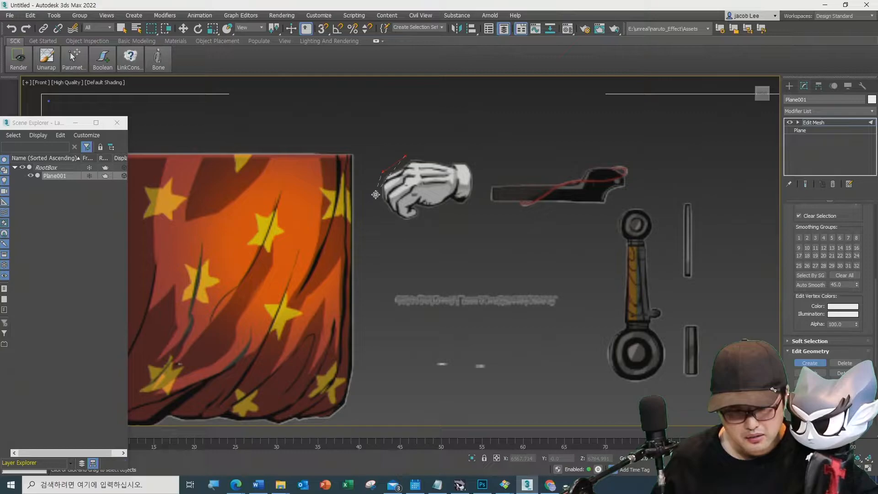
{"action": "left_click", "coordinate": [425, 218]}
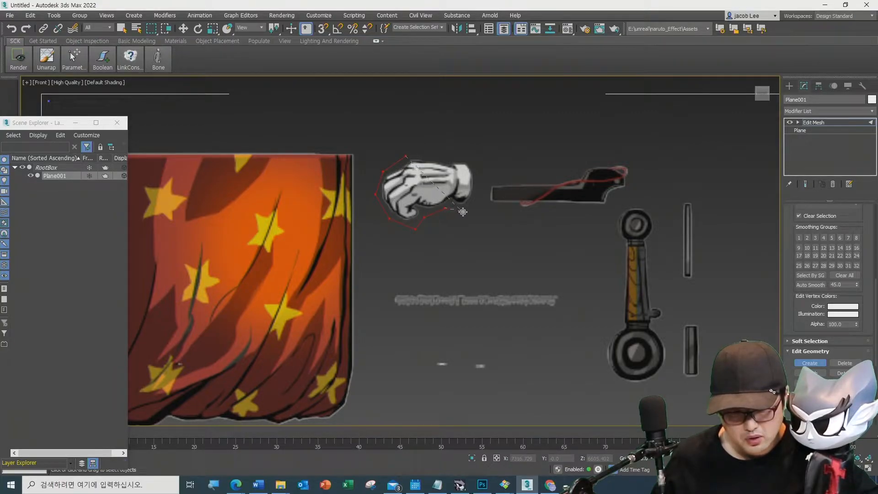
{"action": "left_click", "coordinate": [477, 196]}
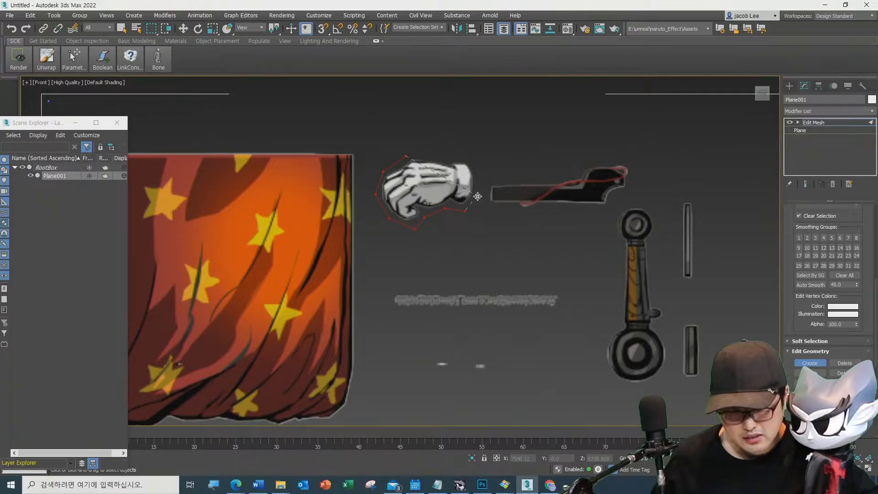
{"action": "left_click", "coordinate": [477, 163]}
{"action": "left_click", "coordinate": [462, 156]}
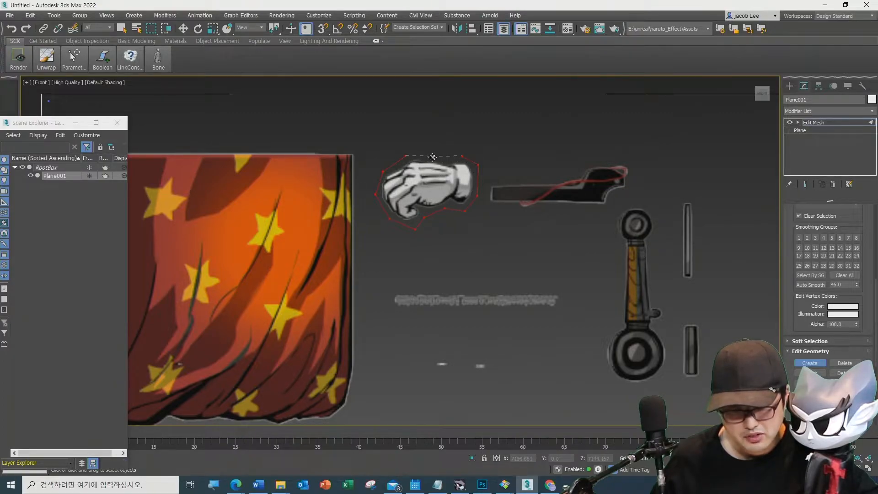
{"action": "double_click", "coordinate": [427, 154]}
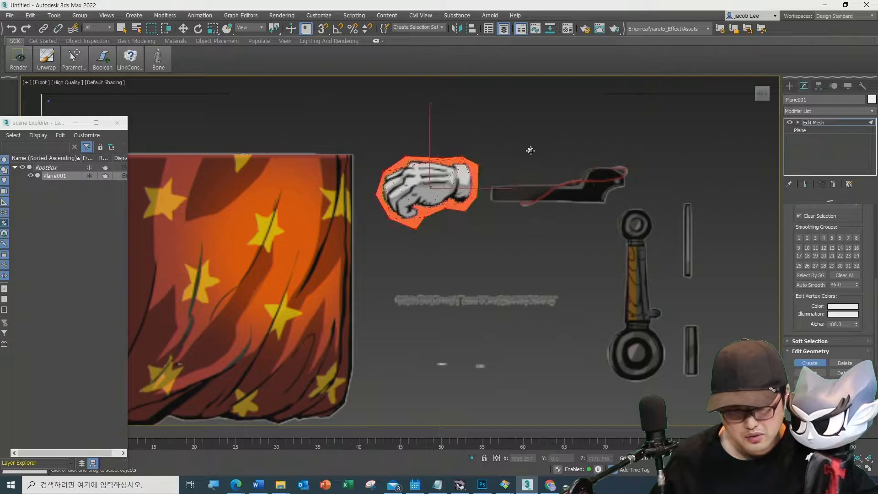
Step: Create a second face by tracing a closed outline around the black arm piece beside the hand
{"action": "left_click", "coordinate": [487, 208]}
{"action": "left_click", "coordinate": [589, 210]}
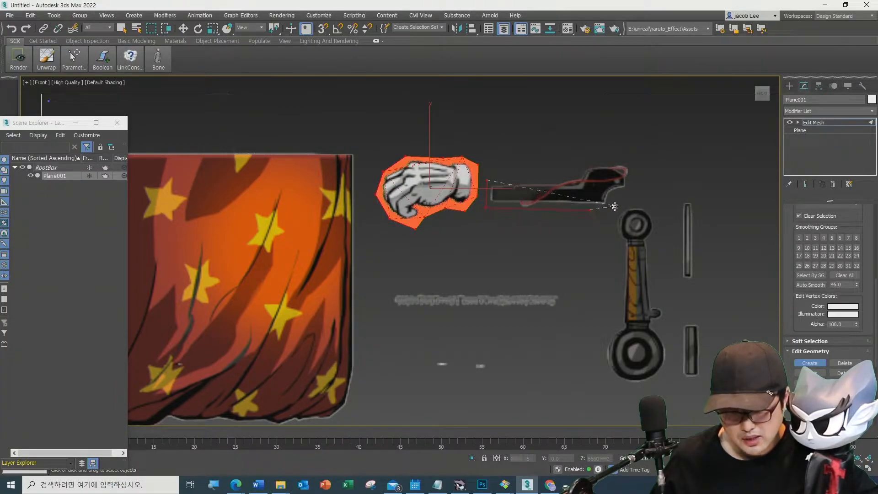
{"action": "left_click", "coordinate": [633, 191]}
{"action": "left_click", "coordinate": [632, 162]}
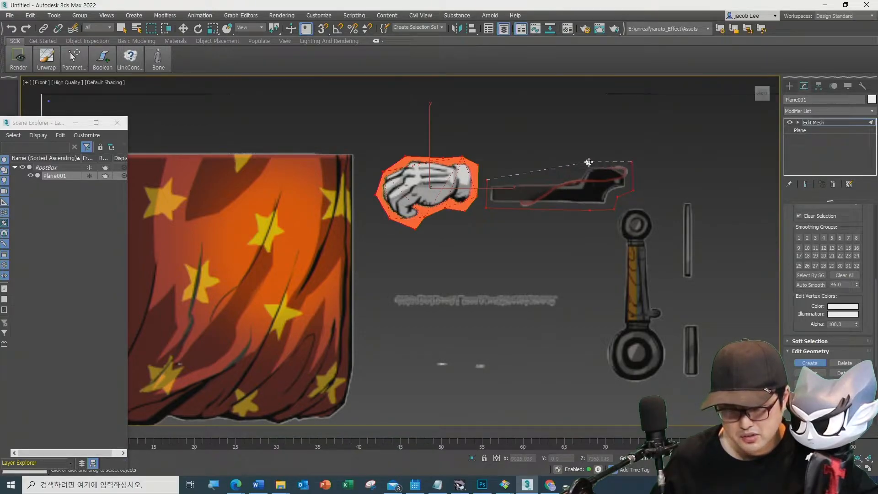
{"action": "left_click", "coordinate": [585, 162]}
{"action": "double_click", "coordinate": [578, 185]}
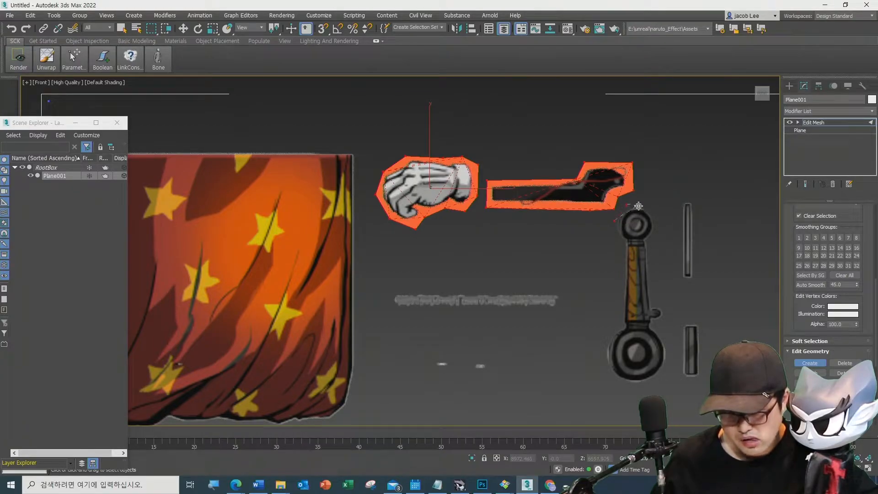
{"action": "left_click", "coordinate": [659, 223]}
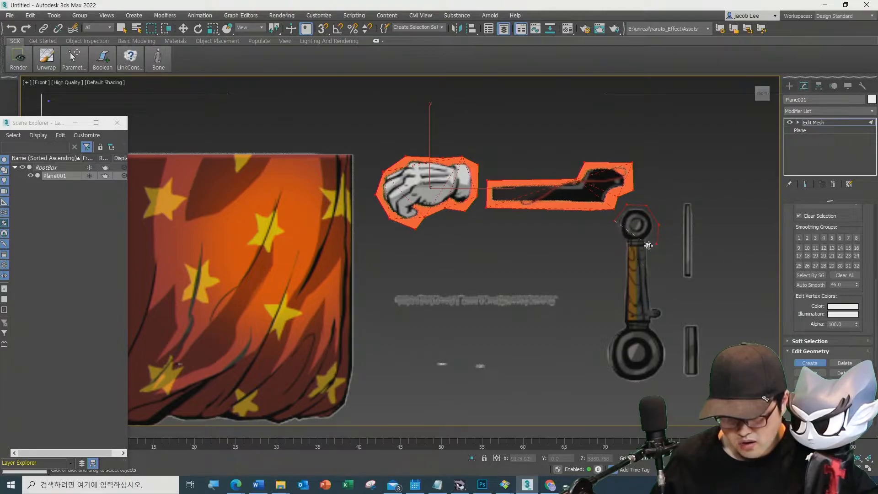
{"action": "double_click", "coordinate": [650, 245]}
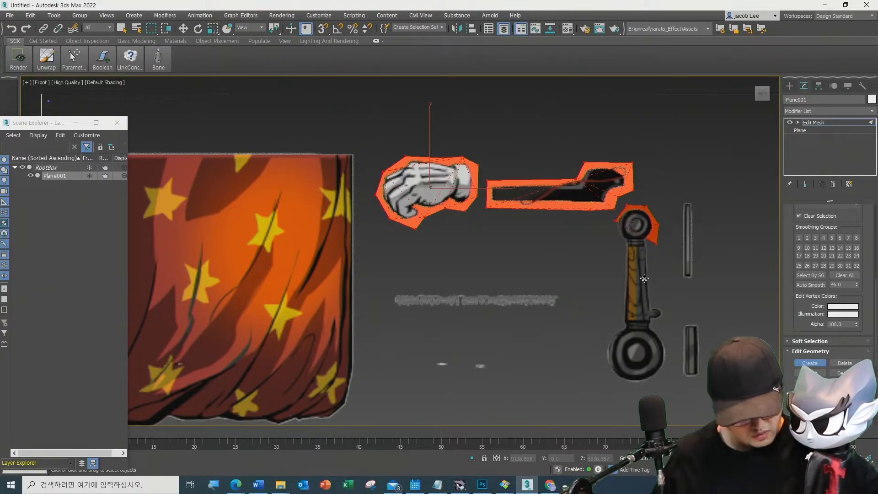
{"action": "key", "text": "ctrl+z"}
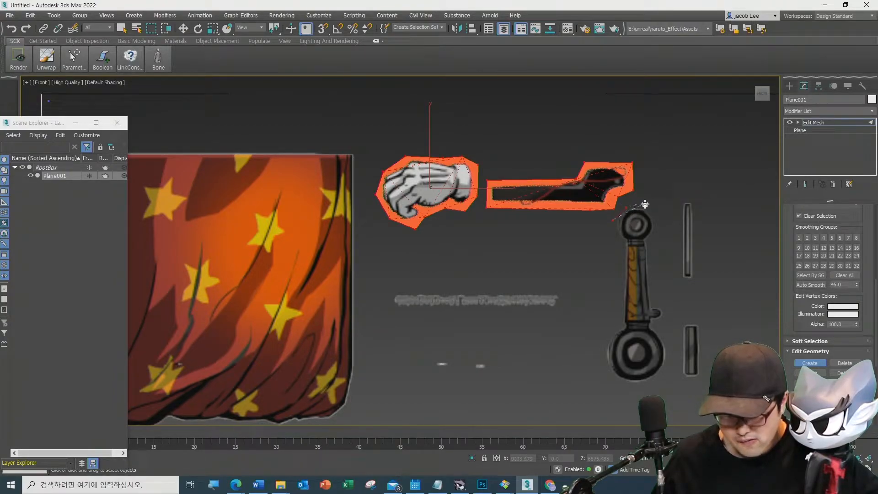
Step: Create a third face by tracing a closed outline around the vertical brown lever with a round joint at each end
{"action": "left_click", "coordinate": [649, 247]}
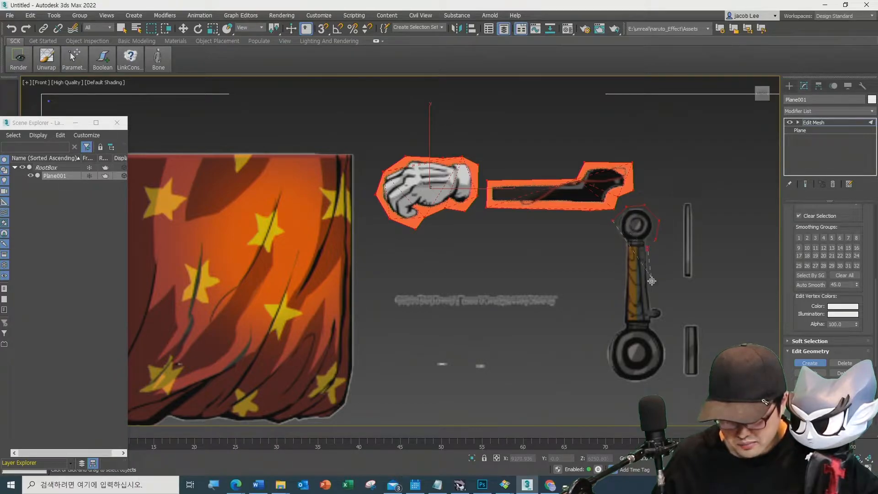
{"action": "left_click", "coordinate": [664, 311]}
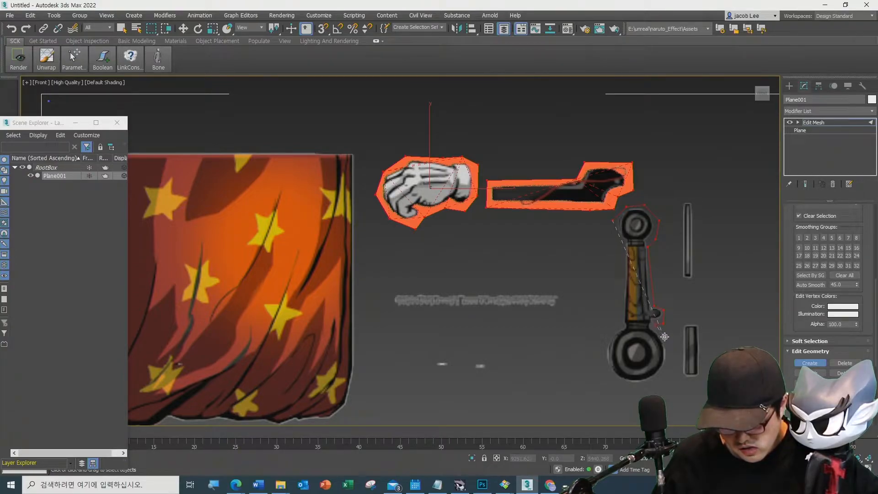
{"action": "left_click", "coordinate": [670, 359]}
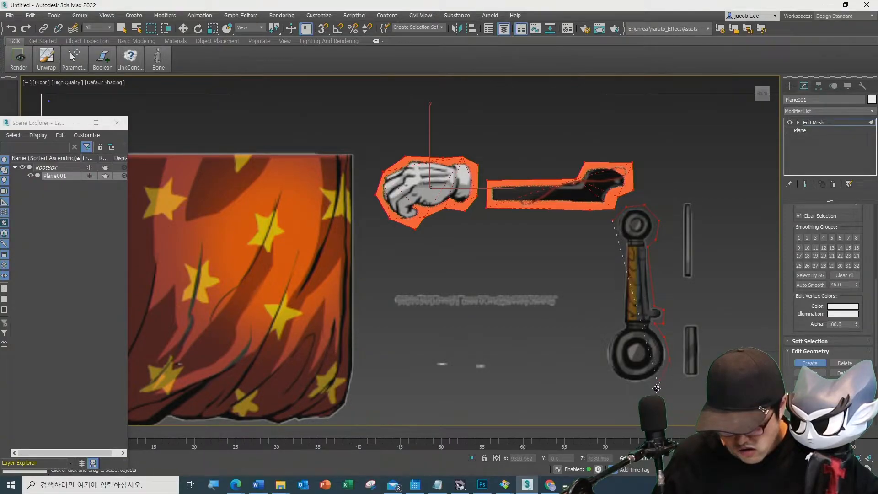
{"action": "left_click", "coordinate": [601, 343]}
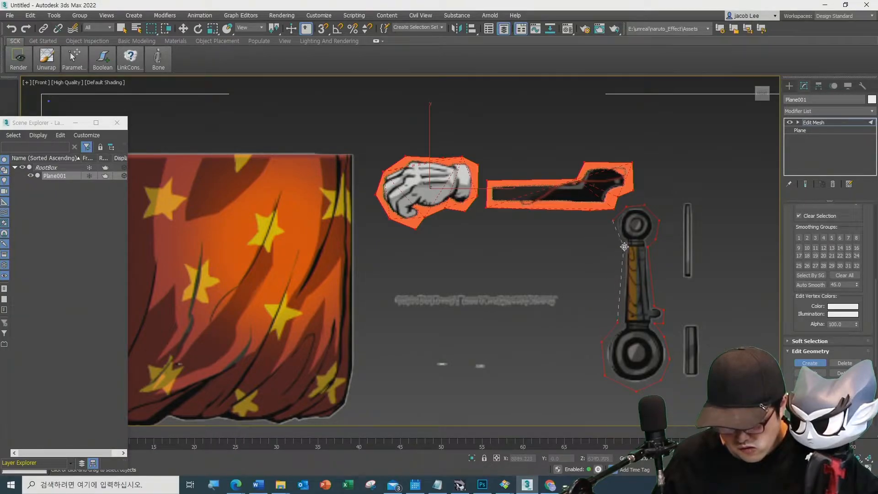
{"action": "left_click", "coordinate": [613, 224]}
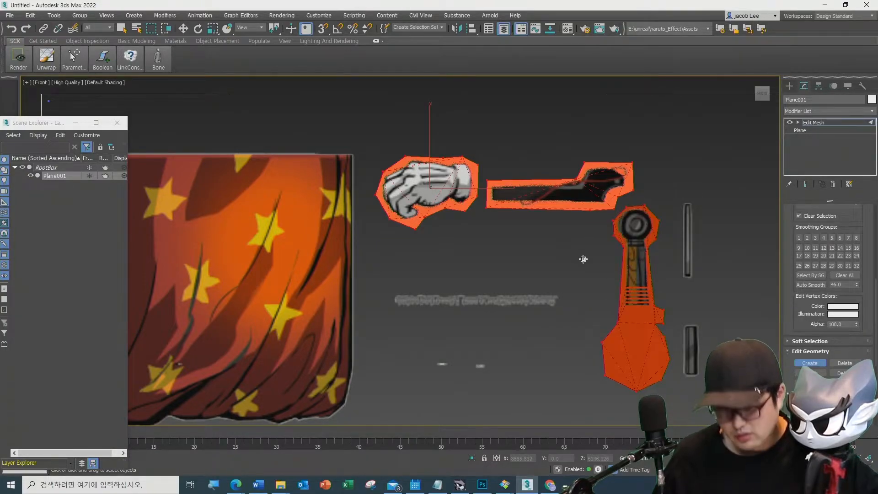
Step: Expand the Edit Mesh modifier and enter its Polygon sub-object level, keeping the three traced part faces selected
{"action": "scroll", "coordinate": [547, 256], "scroll_direction": "down", "scroll_amount": 5}
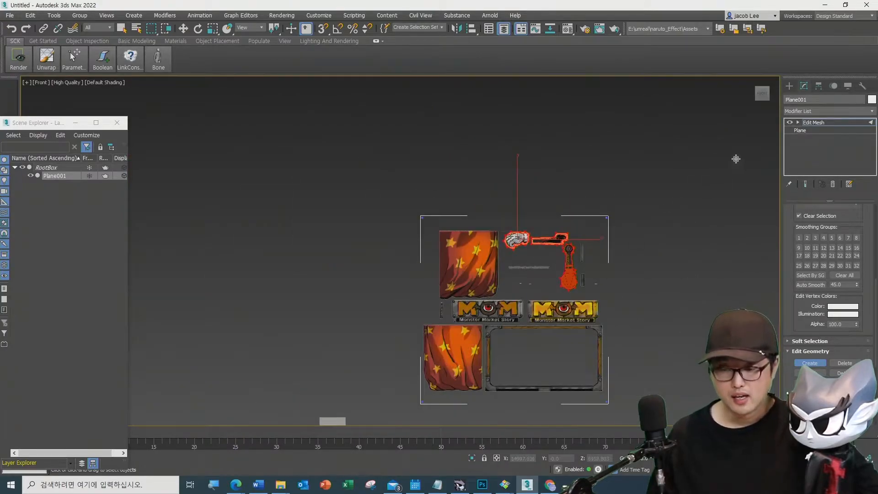
{"action": "left_click", "coordinate": [798, 123]}
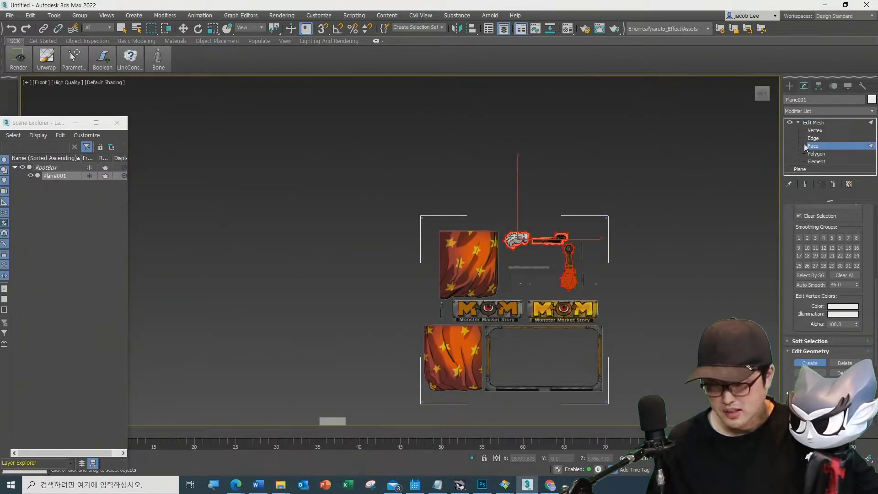
{"action": "left_click", "coordinate": [817, 154]}
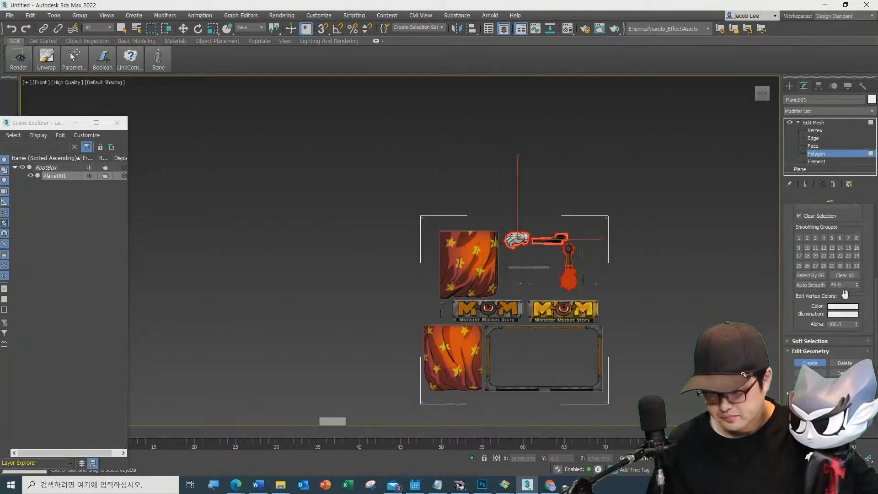
{"action": "scroll", "coordinate": [846, 292], "scroll_direction": "up", "scroll_amount": 3}
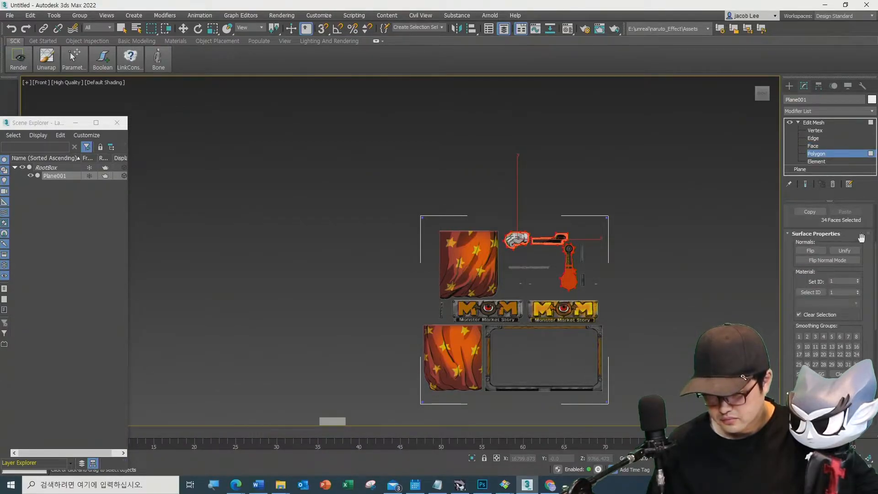
{"action": "scroll", "coordinate": [851, 236], "scroll_direction": "up", "scroll_amount": 3}
{"action": "key", "text": "r"}
{"action": "scroll", "coordinate": [551, 263], "scroll_direction": "up", "scroll_amount": 2}
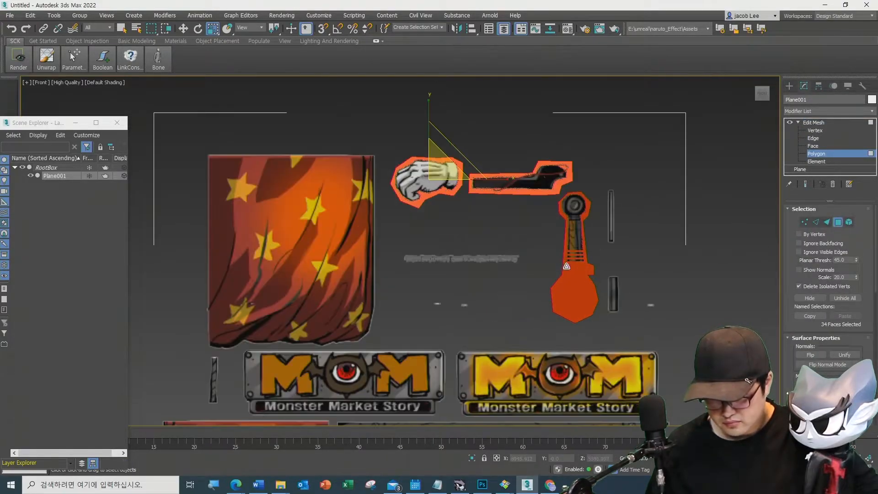
Step: Clone the selected hand, arm and lever faces to the empty area beside the plane as a separate mesh object
{"action": "left_click", "coordinate": [183, 29]}
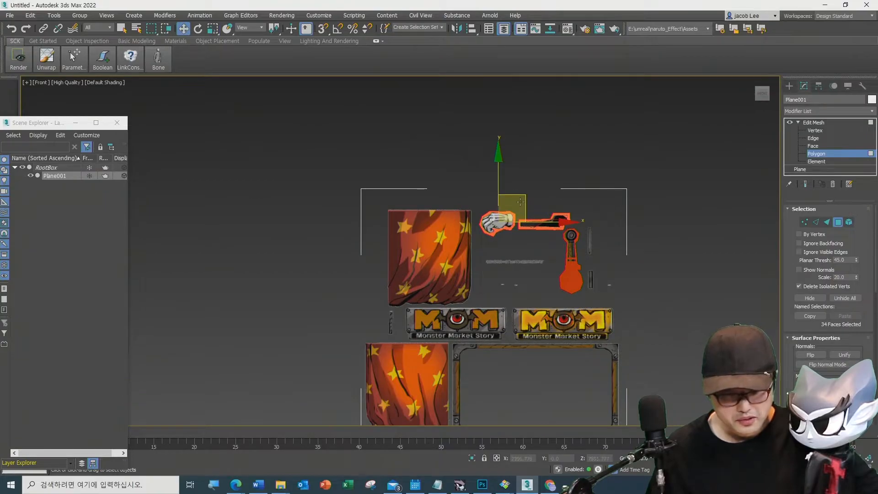
{"action": "left_click", "coordinate": [569, 260]}
{"action": "left_click_drag", "start_coordinate": [601, 237], "coordinate": [304, 218], "text": "shift"}
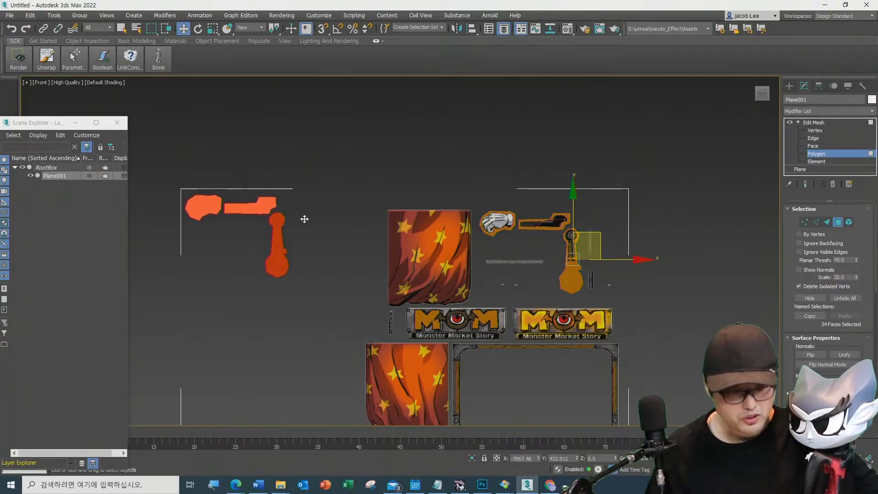
{"action": "left_click", "coordinate": [413, 236]}
{"action": "left_click", "coordinate": [476, 251]}
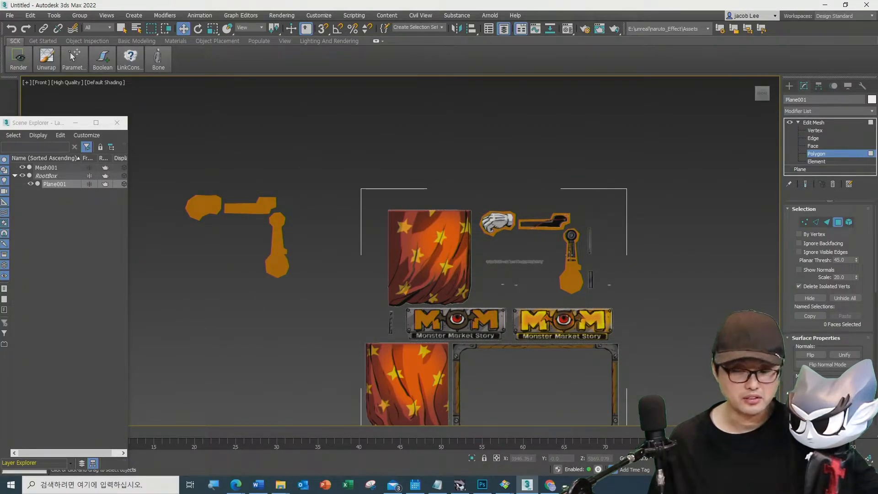
Step: Exit the Polygon level, reselect the plane and add a UVW Map modifier above its Edit Mesh
{"action": "left_click", "coordinate": [810, 123]}
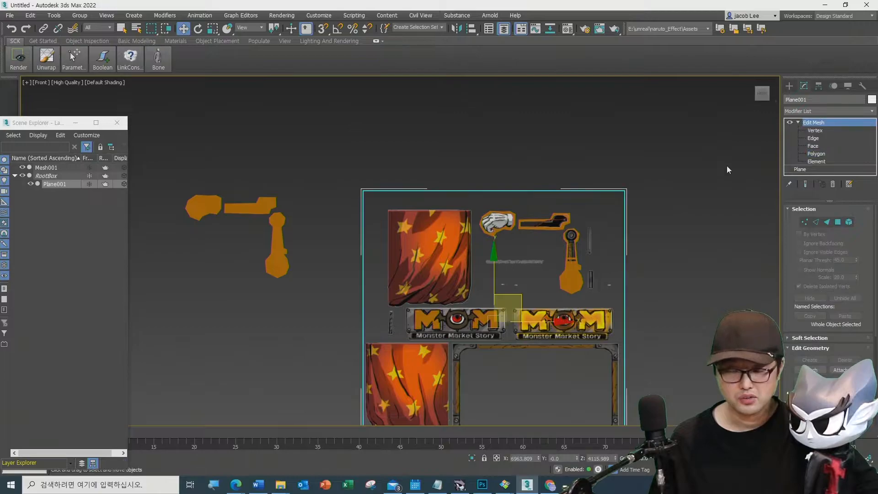
{"action": "left_click", "coordinate": [273, 233]}
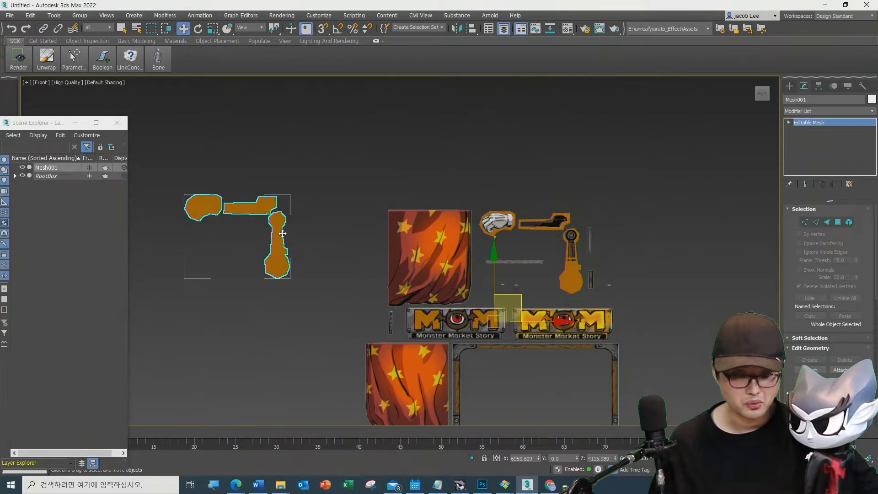
{"action": "left_click", "coordinate": [591, 221]}
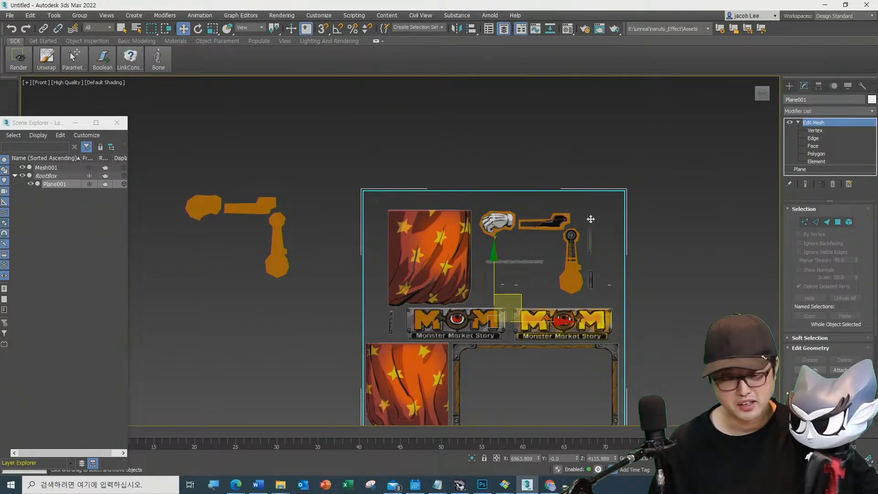
{"action": "left_click", "coordinate": [872, 111]}
{"action": "left_click_drag", "start_coordinate": [874, 133], "coordinate": [875, 351]}
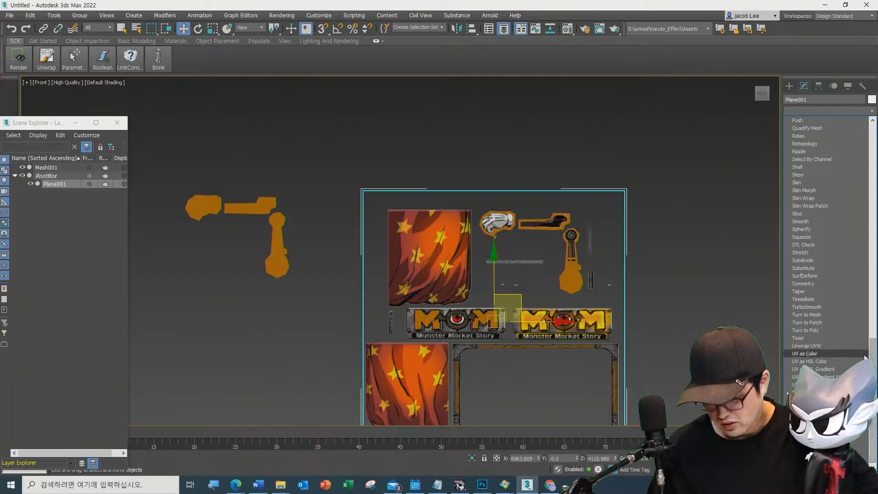
{"action": "left_click", "coordinate": [817, 385]}
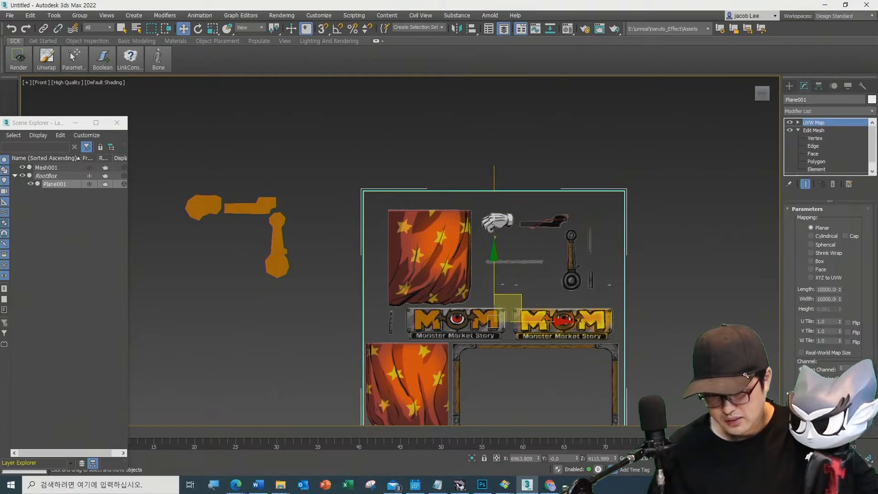
Step: Compare how the texture displays on the plane's traced faces at the UVW Map and Edit Mesh levels of its modifier stack
{"action": "scroll", "coordinate": [595, 217], "scroll_direction": "down", "scroll_amount": 3}
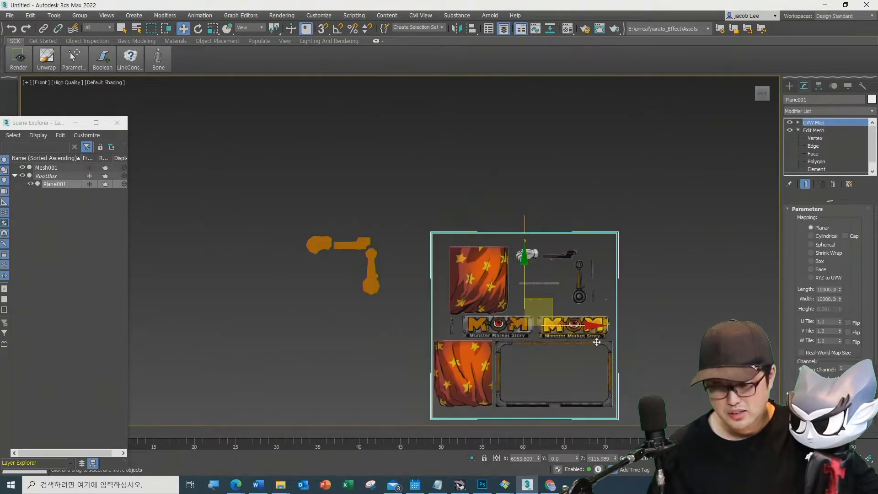
{"action": "left_click", "coordinate": [647, 303]}
{"action": "scroll", "coordinate": [645, 279], "scroll_direction": "up", "scroll_amount": 2}
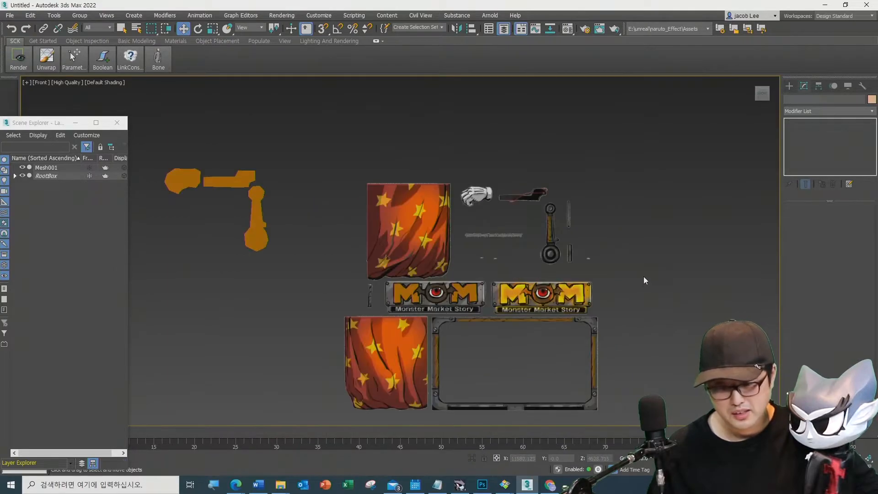
{"action": "left_click", "coordinate": [456, 237]}
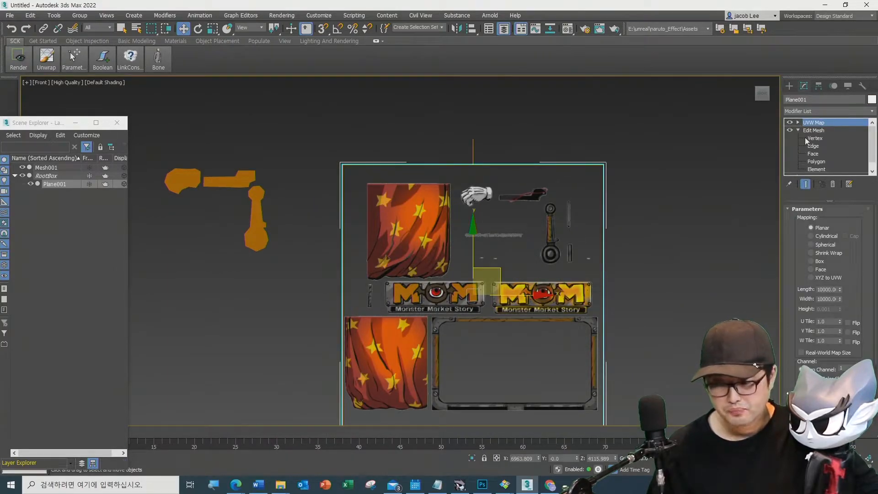
{"action": "left_click", "coordinate": [799, 131]}
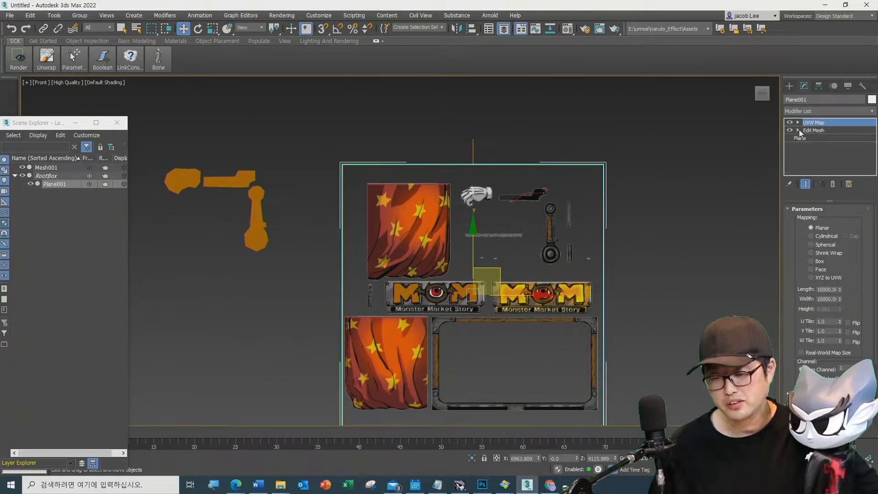
{"action": "left_click", "coordinate": [823, 138]}
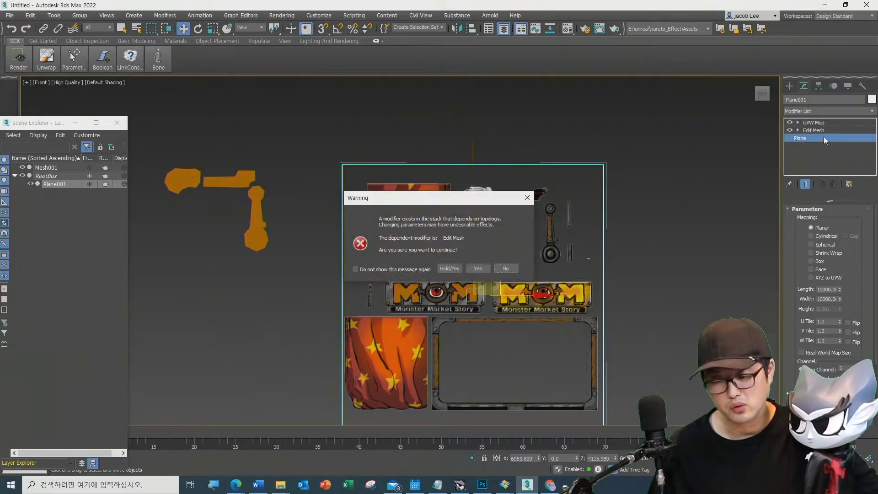
{"action": "left_click", "coordinate": [527, 198]}
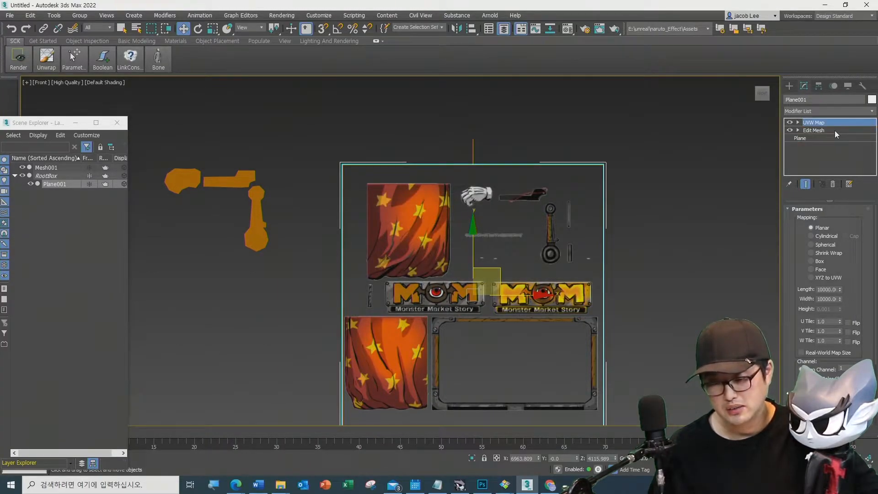
{"action": "left_click", "coordinate": [840, 132]}
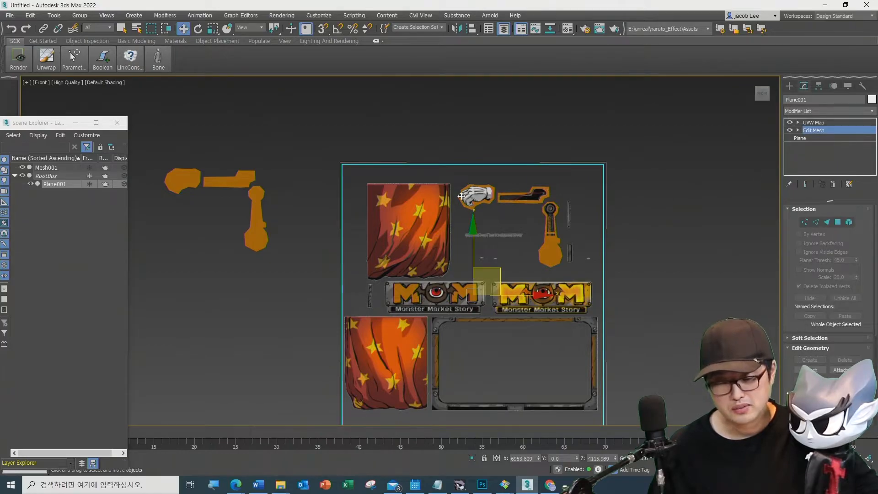
{"action": "left_click", "coordinate": [818, 123]}
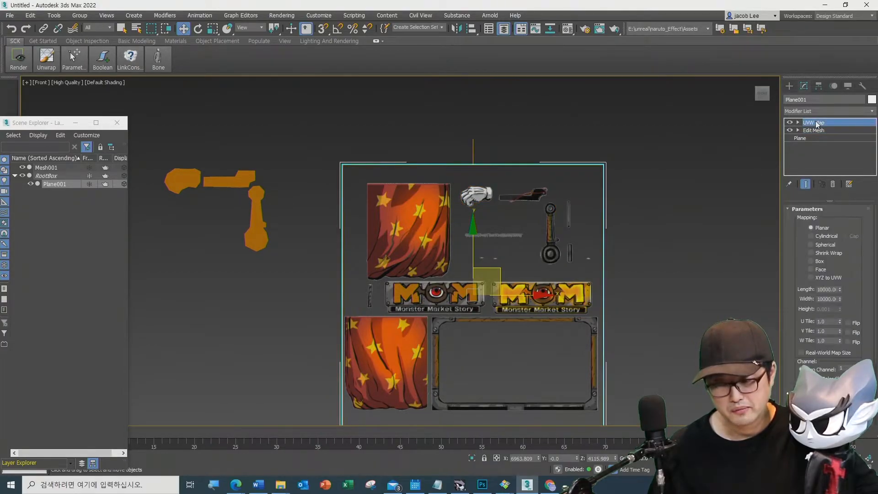
Step: Add a second Edit Mesh modifier above the UVW Map and enter its Polygon sub-object level
{"action": "middle_click_drag", "start_coordinate": [552, 271], "coordinate": [557, 251]}
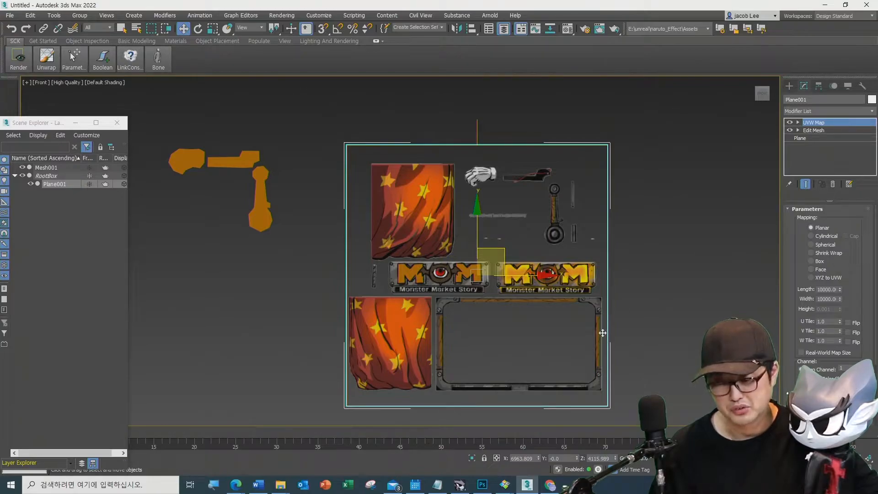
{"action": "left_click", "coordinate": [872, 114]}
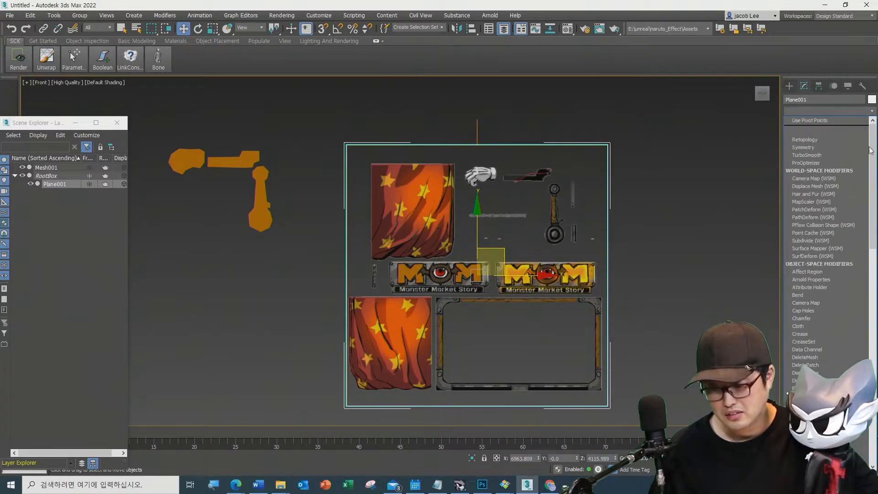
{"action": "scroll", "coordinate": [837, 358], "scroll_direction": "down", "scroll_amount": 3}
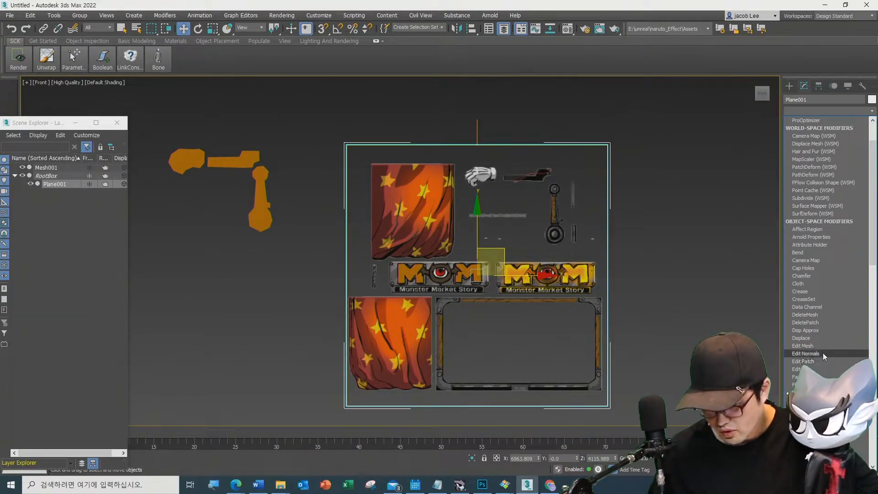
{"action": "left_click", "coordinate": [822, 350]}
{"action": "left_click", "coordinate": [839, 222]}
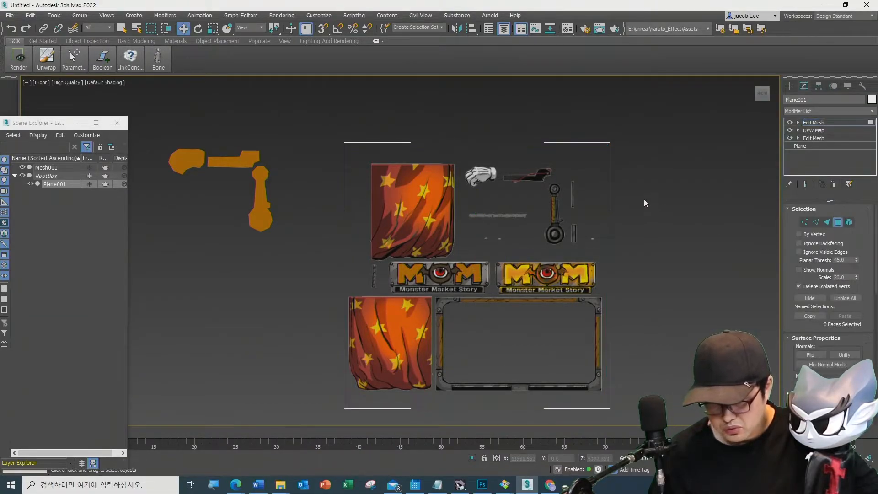
Step: Check the traced faces in the lower Edit Mesh and return to the Polygon level of the upper Edit Mesh
{"action": "left_click", "coordinate": [534, 178]}
{"action": "left_click", "coordinate": [807, 138]}
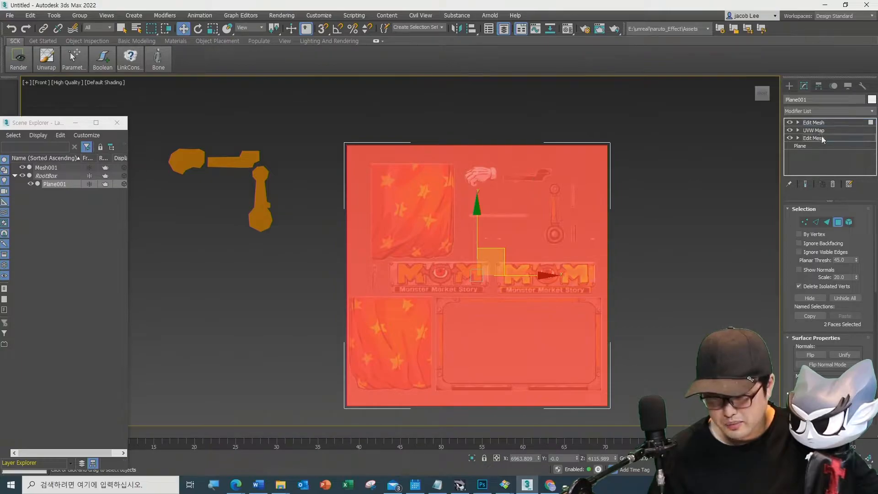
{"action": "left_click", "coordinate": [478, 269]}
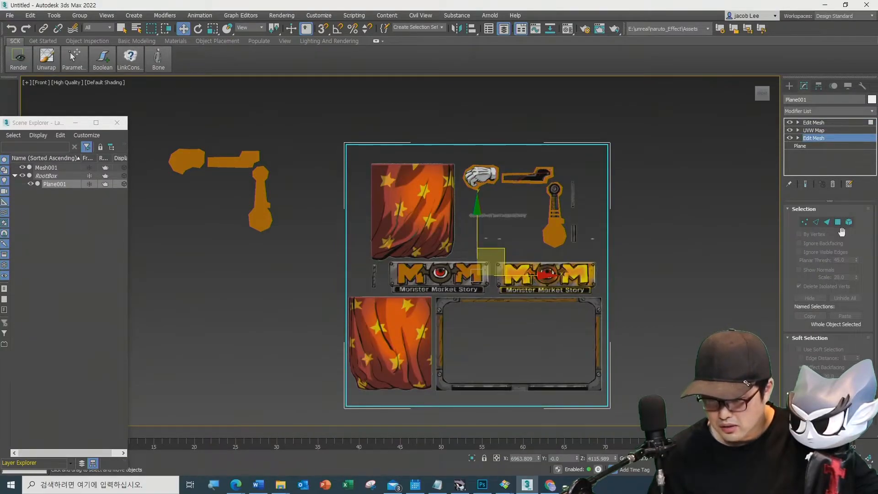
{"action": "left_click", "coordinate": [836, 122]}
{"action": "left_click", "coordinate": [838, 222]}
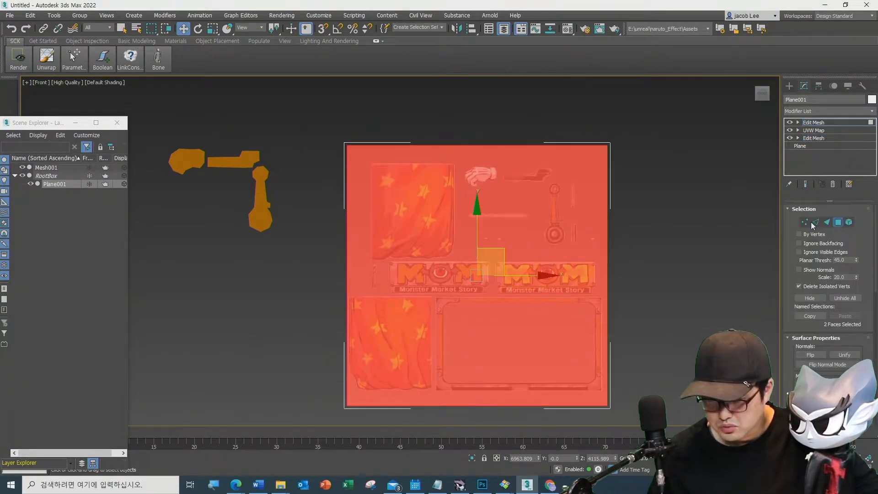
Step: Select the textured hand, arm and lever faces and clone them below the first copy as a separate mesh object
{"action": "scroll", "coordinate": [634, 186], "scroll_direction": "up", "scroll_amount": 3}
{"action": "left_click", "coordinate": [637, 195]}
{"action": "left_click_drag", "start_coordinate": [697, 123], "coordinate": [404, 295]}
{"action": "scroll", "coordinate": [624, 188], "scroll_direction": "down", "scroll_amount": 2}
{"action": "left_click_drag", "start_coordinate": [676, 122], "coordinate": [532, 181]}
{"action": "scroll", "coordinate": [547, 196], "scroll_direction": "down", "scroll_amount": 2}
{"action": "middle_click_drag", "start_coordinate": [604, 235], "coordinate": [738, 213]}
{"action": "mouse_move", "coordinate": [627, 173]}
{"action": "left_mouse_down", "text": "shift"}
{"action": "mouse_move", "coordinate": [648, 155]}
{"action": "mouse_move", "coordinate": [311, 217]}
{"action": "mouse_move", "coordinate": [352, 229]}
{"action": "left_mouse_up", "text": "shift"}
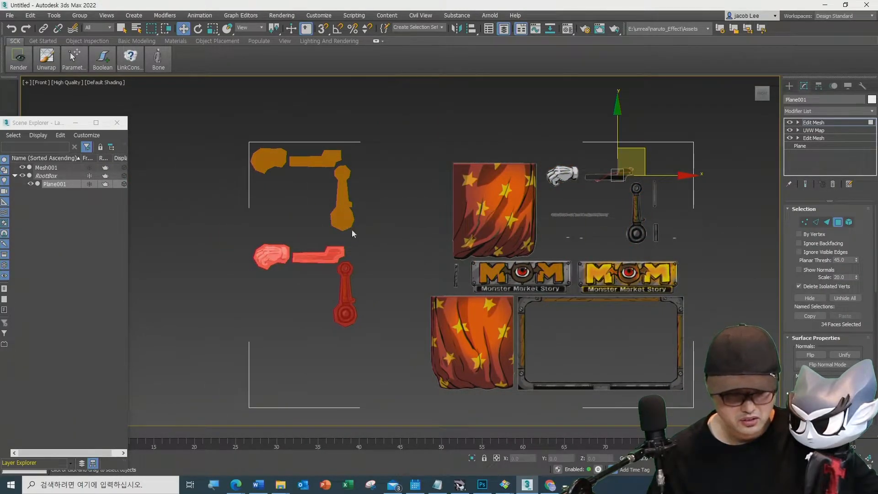
{"action": "left_click", "coordinate": [475, 250]}
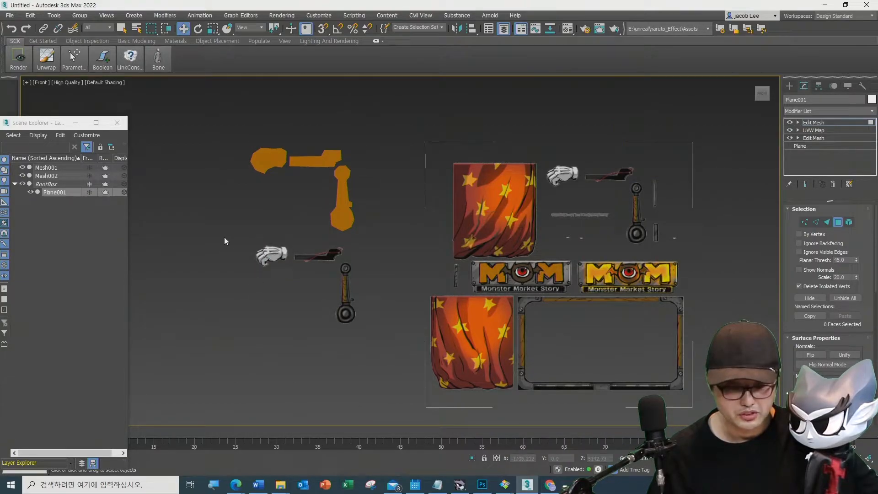
Step: Leave the plane's polygon editing and delete the first, untextured clone of the hand, arm and lever
{"action": "left_click", "coordinate": [827, 124]}
{"action": "left_click", "coordinate": [360, 357]}
{"action": "left_click", "coordinate": [320, 262]}
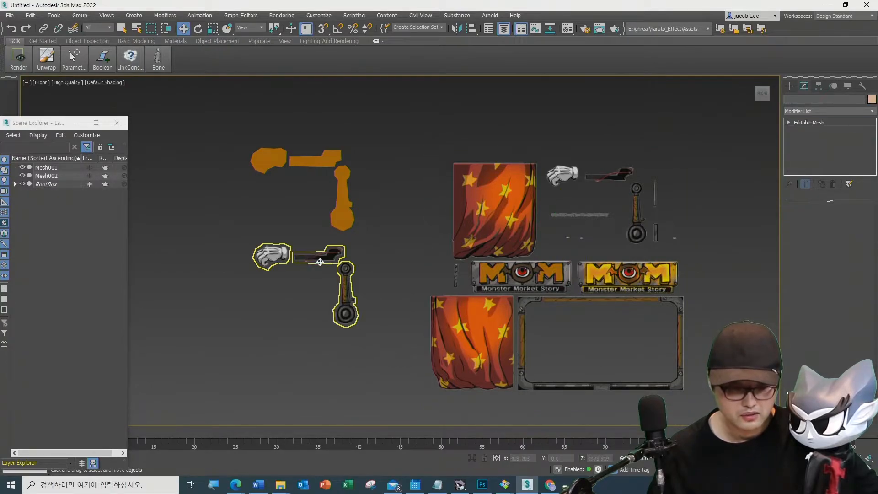
{"action": "left_click", "coordinate": [344, 200]}
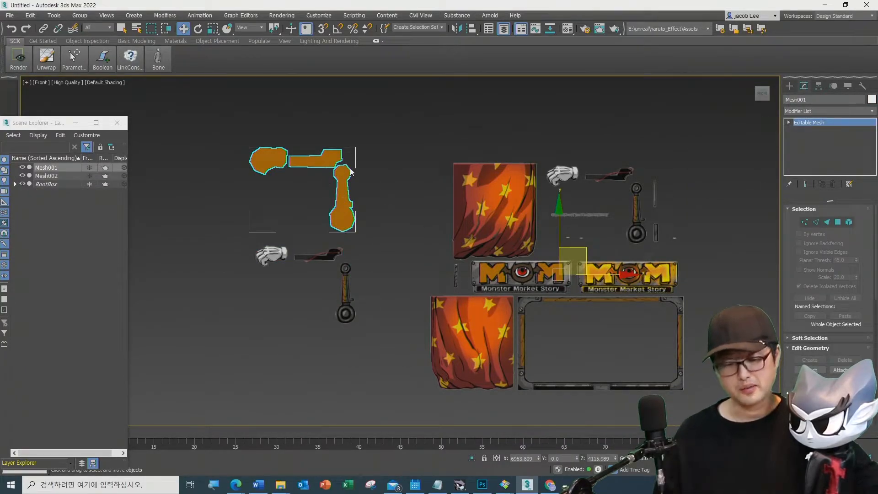
{"action": "left_click", "coordinate": [675, 180]}
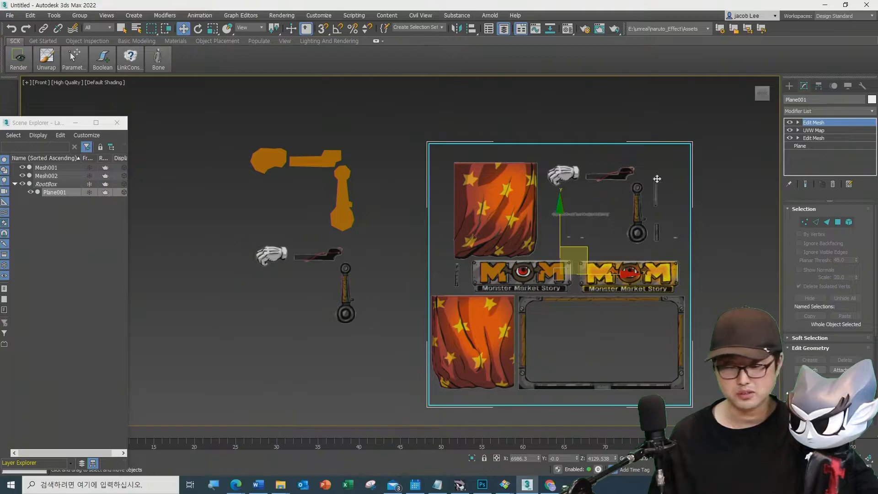
{"action": "left_click_drag", "start_coordinate": [395, 228], "coordinate": [230, 138]}
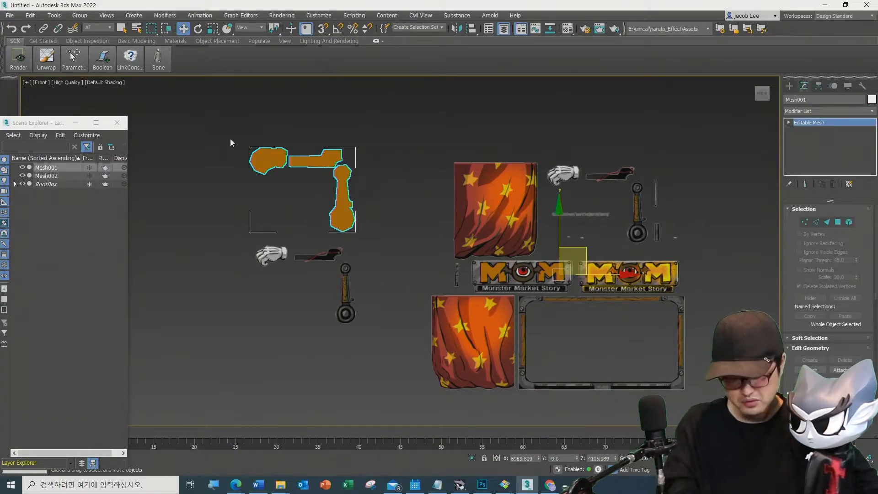
{"action": "key", "text": "Delete"}
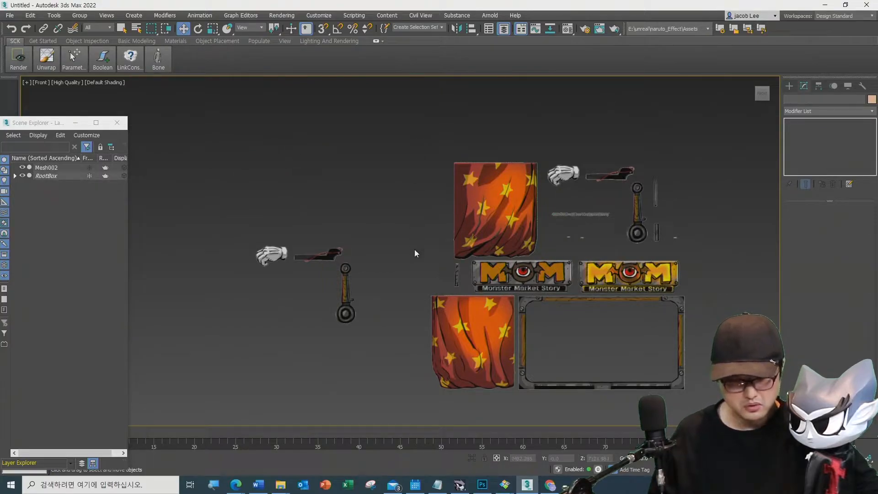
{"action": "middle_click_drag", "start_coordinate": [411, 250], "coordinate": [525, 235]}
{"action": "left_click", "coordinate": [606, 252]}
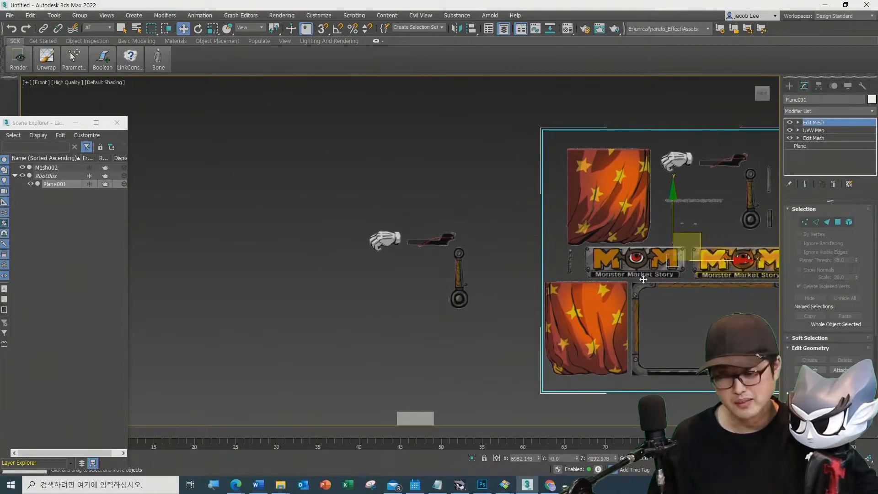
{"action": "key", "text": "ctrl+z"}
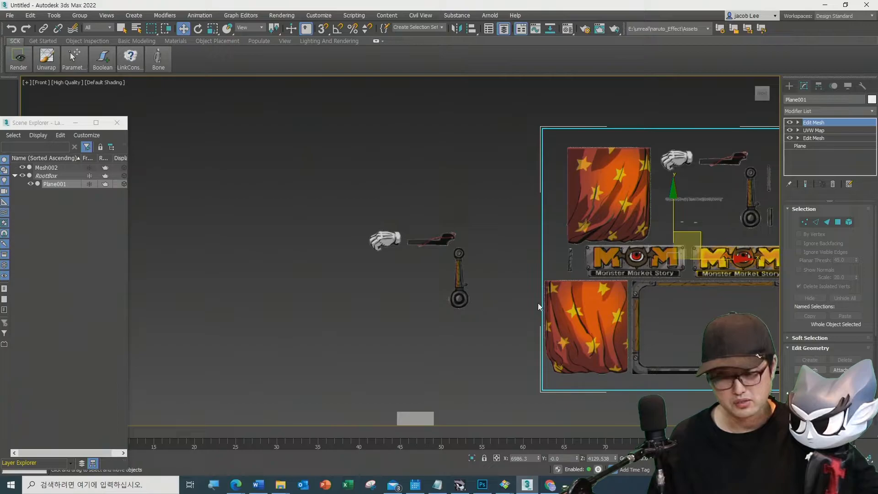
{"action": "scroll", "coordinate": [538, 303], "scroll_direction": "down", "scroll_amount": 2}
{"action": "middle_click_drag", "start_coordinate": [538, 303], "coordinate": [498, 300]}
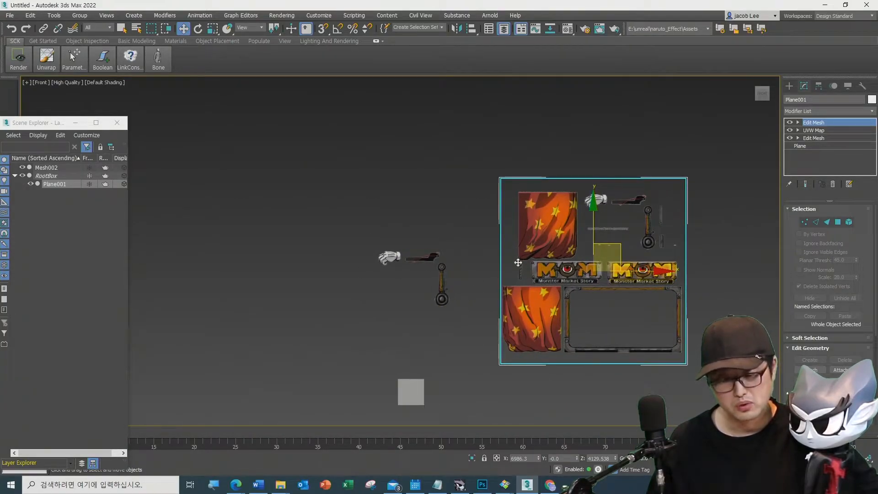
{"action": "scroll", "coordinate": [561, 263], "scroll_direction": "up", "scroll_amount": 2}
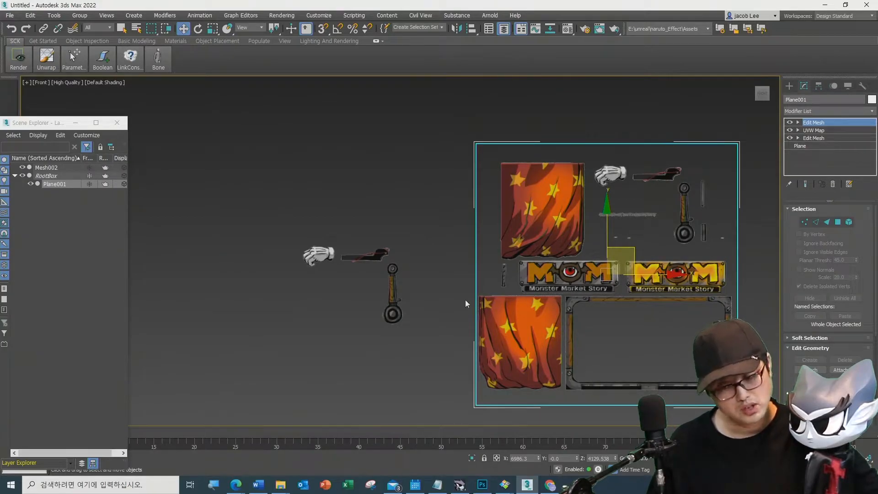
Step: Detach the lever element of the textured clone as a separate object
{"action": "left_click", "coordinate": [392, 310]}
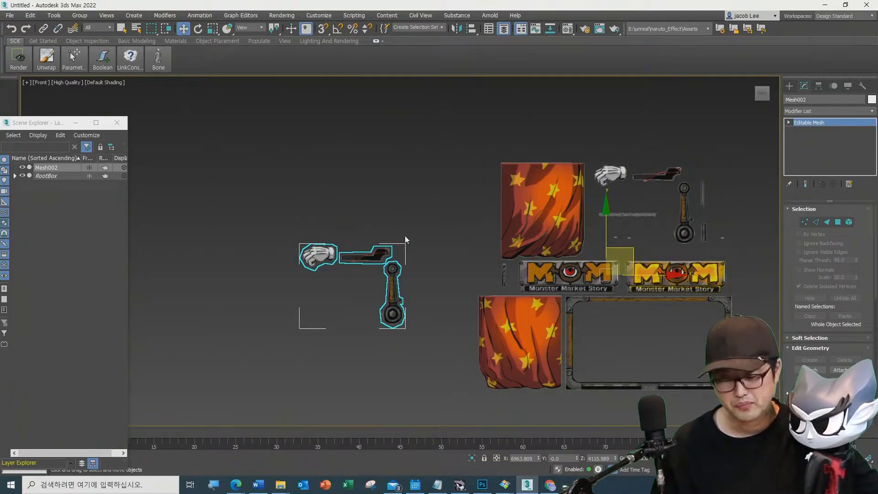
{"action": "middle_click_drag", "start_coordinate": [366, 280], "coordinate": [572, 284]}
{"action": "scroll", "coordinate": [547, 279], "scroll_direction": "up", "scroll_amount": 3}
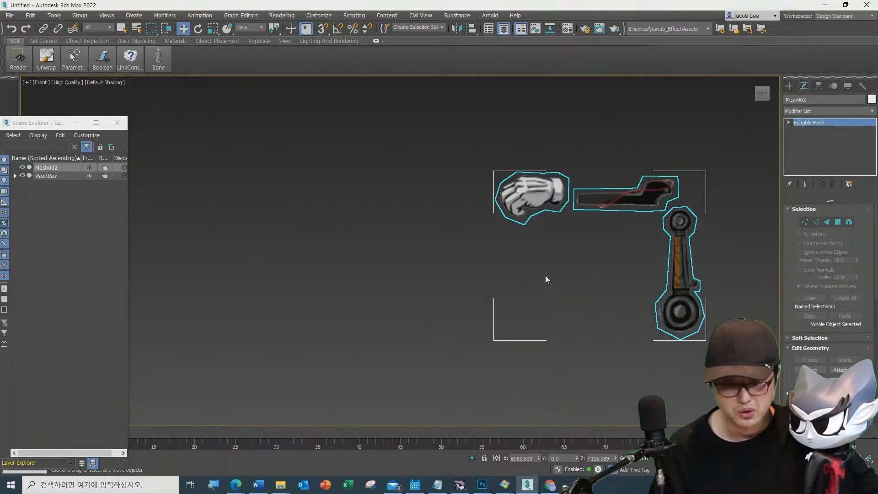
{"action": "scroll", "coordinate": [236, 97], "scroll_direction": "down", "scroll_amount": 2}
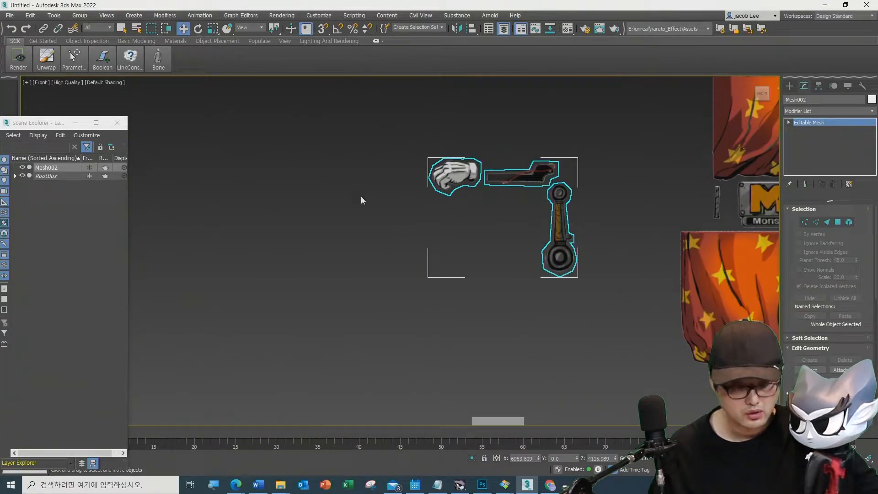
{"action": "left_click", "coordinate": [850, 223]}
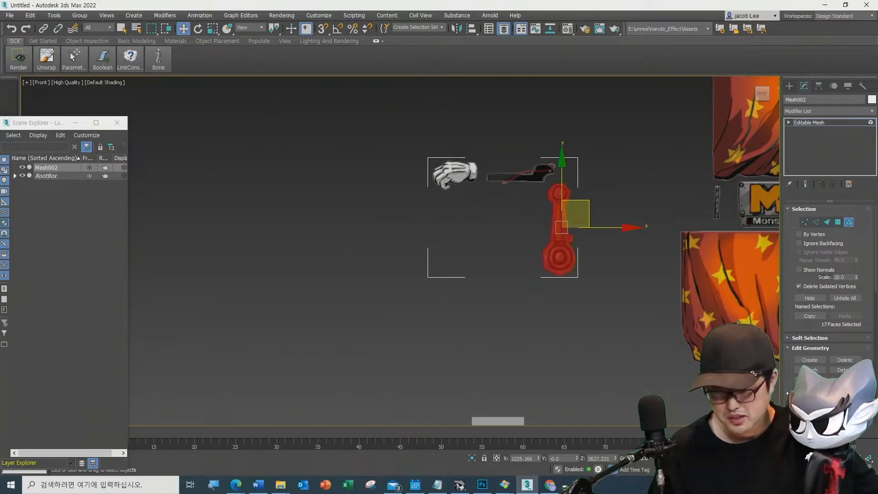
{"action": "left_click", "coordinate": [841, 369]}
{"action": "left_click", "coordinate": [469, 248]}
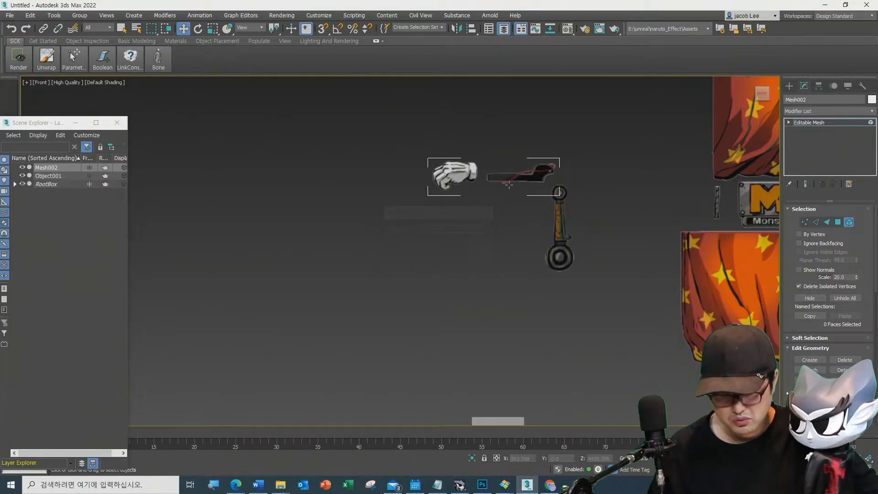
Step: Detach the arm element as its own object and leave the element level with only the hand in the original mesh
{"action": "left_click", "coordinate": [520, 180]}
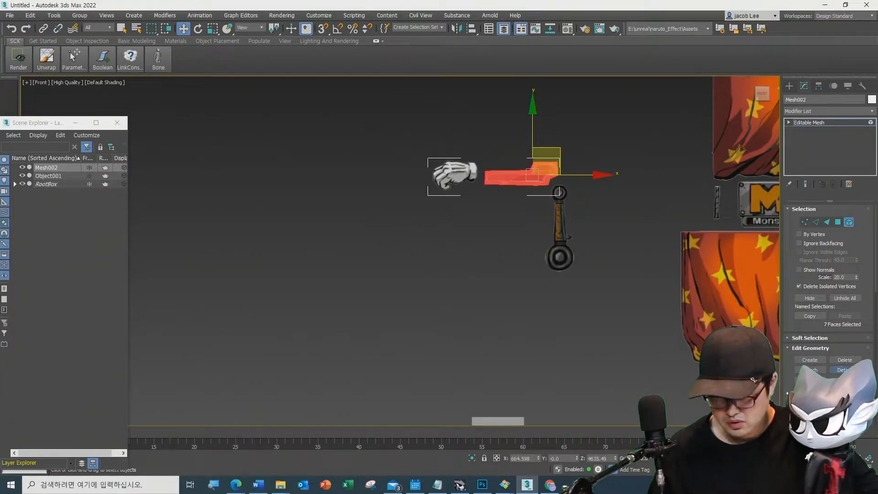
{"action": "left_click", "coordinate": [841, 369]}
{"action": "left_click", "coordinate": [479, 246]}
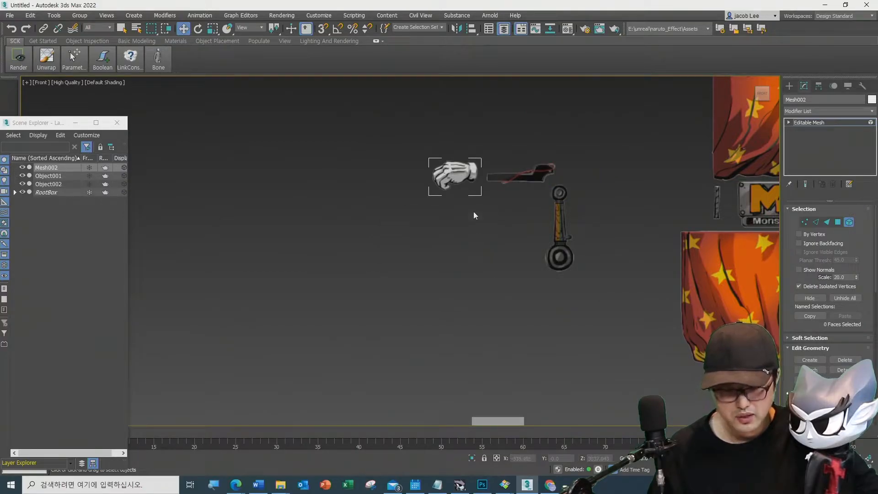
{"action": "right_click", "coordinate": [482, 238]}
{"action": "left_click", "coordinate": [429, 237]}
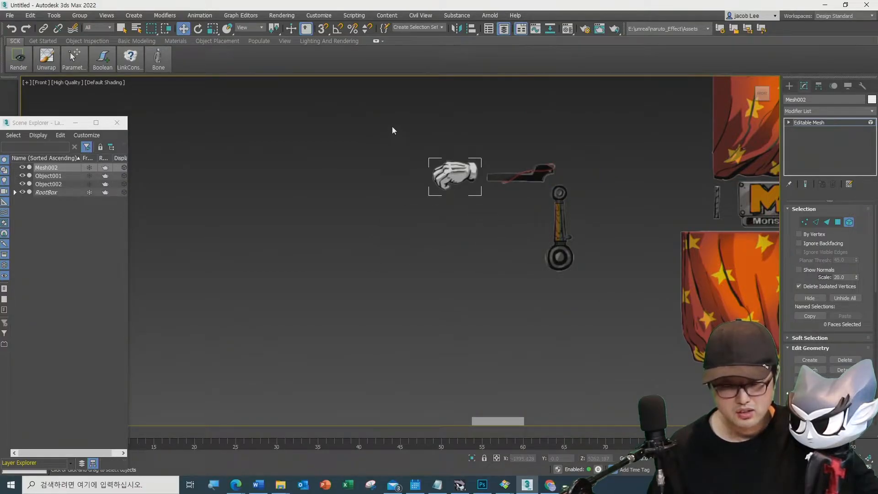
{"action": "left_click_drag", "start_coordinate": [617, 303], "coordinate": [618, 304]}
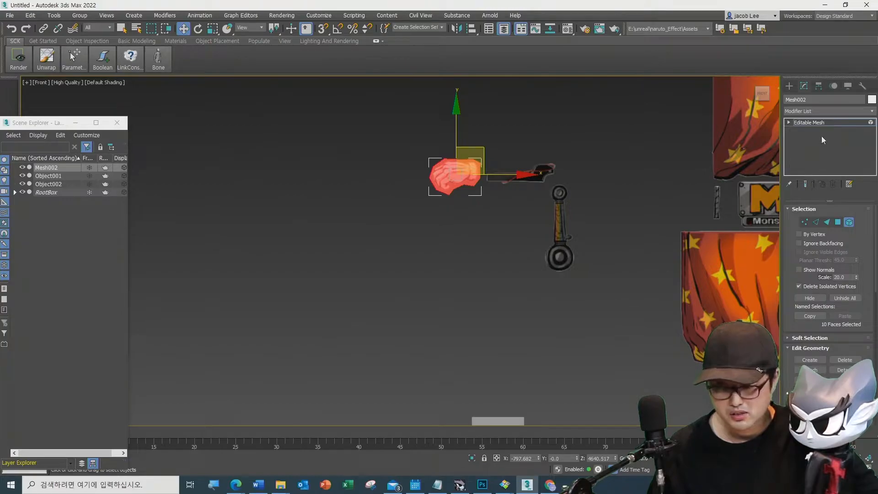
{"action": "left_click", "coordinate": [822, 123]}
Step: Center the pivots of the hand, arm and lever on their own objects using Affect Pivot Only
{"action": "left_click", "coordinate": [614, 291]}
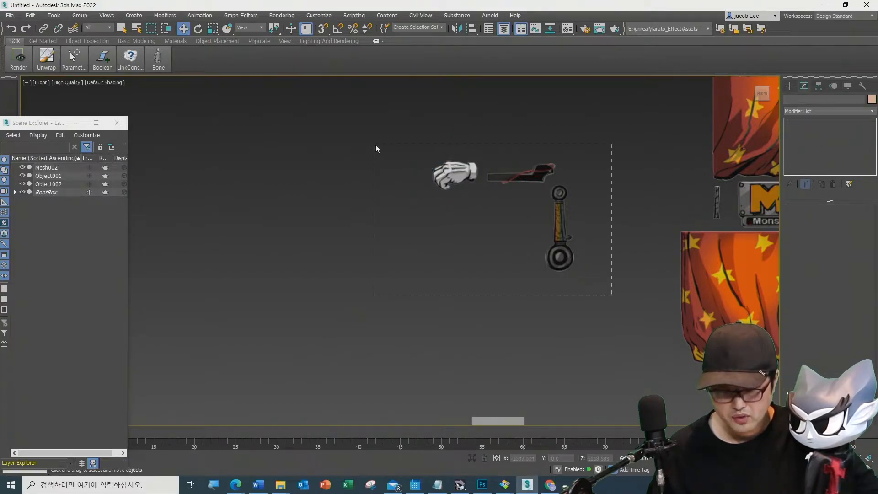
{"action": "left_click_drag", "start_coordinate": [376, 147], "coordinate": [376, 148]}
{"action": "left_click", "coordinate": [834, 86]}
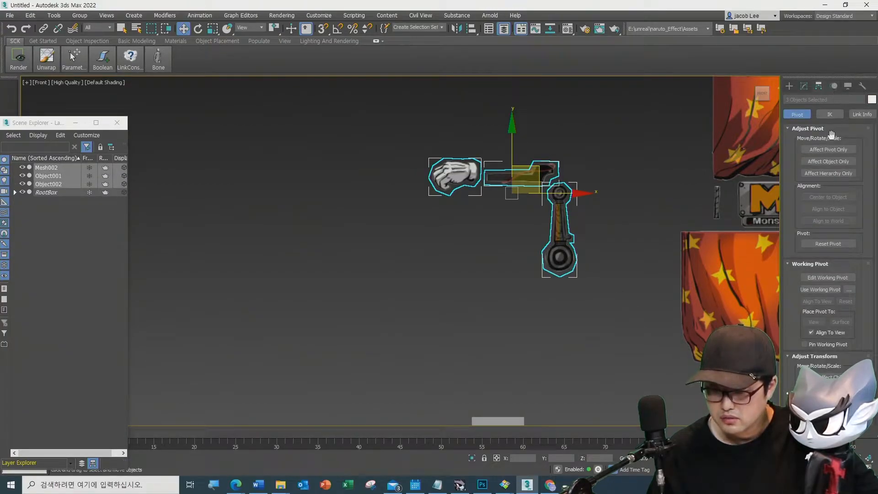
{"action": "left_click", "coordinate": [830, 153]}
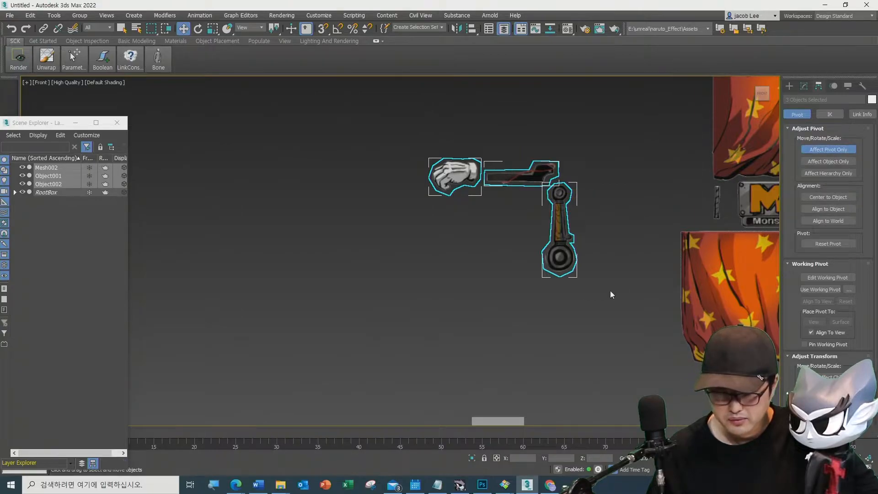
{"action": "left_click", "coordinate": [839, 201]}
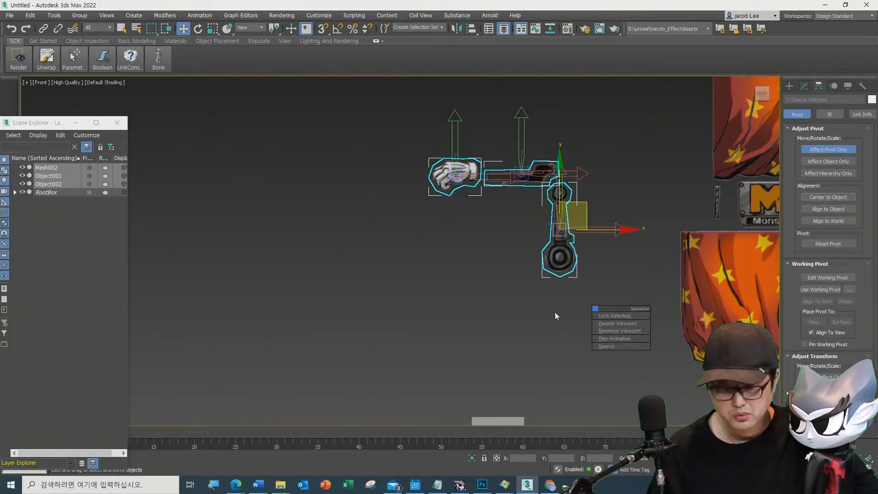
{"action": "left_click", "coordinate": [514, 314]}
{"action": "left_click_drag", "start_coordinate": [618, 308], "coordinate": [401, 136]}
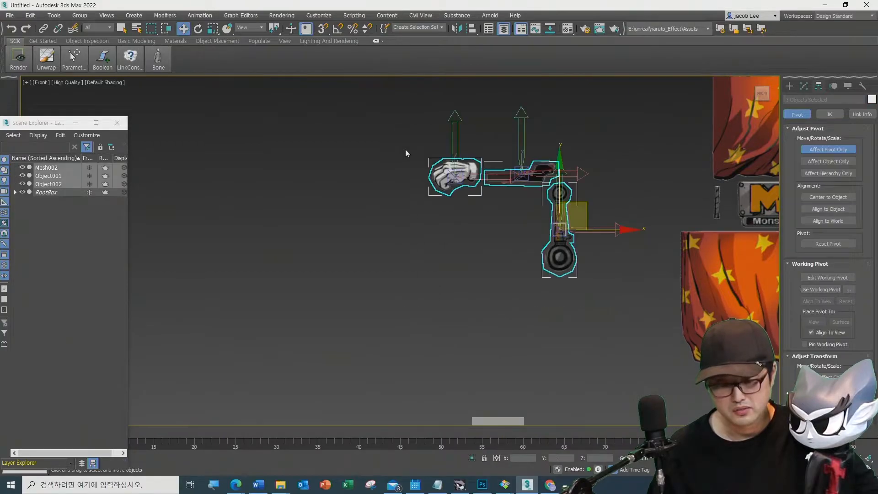
{"action": "scroll", "coordinate": [462, 235], "scroll_direction": "down", "scroll_amount": 4}
{"action": "scroll", "coordinate": [563, 237], "scroll_direction": "up", "scroll_amount": 2}
{"action": "left_click_drag", "start_coordinate": [577, 224], "coordinate": [520, 229]}
{"action": "key", "text": "z"}
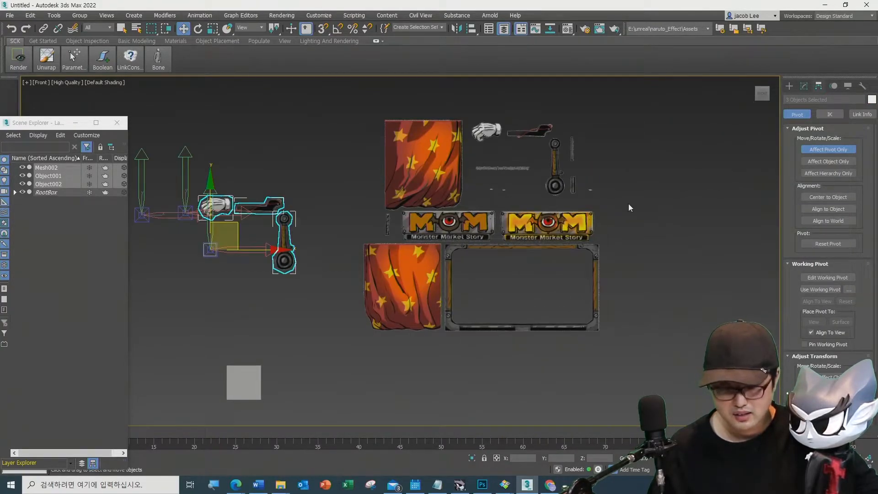
{"action": "key", "text": "ctrl+z"}
Step: Turn off Affect Pivot Only and move the lever left to just below the hand
{"action": "left_click", "coordinate": [829, 150]}
{"action": "middle_click_drag", "start_coordinate": [323, 292], "coordinate": [538, 331]}
{"action": "left_click", "coordinate": [320, 300]}
{"action": "scroll", "coordinate": [444, 284], "scroll_direction": "up", "scroll_amount": 5}
{"action": "scroll", "coordinate": [513, 338], "scroll_direction": "down", "scroll_amount": 2}
{"action": "scroll", "coordinate": [541, 331], "scroll_direction": "up", "scroll_amount": 2}
{"action": "left_click", "coordinate": [627, 310]}
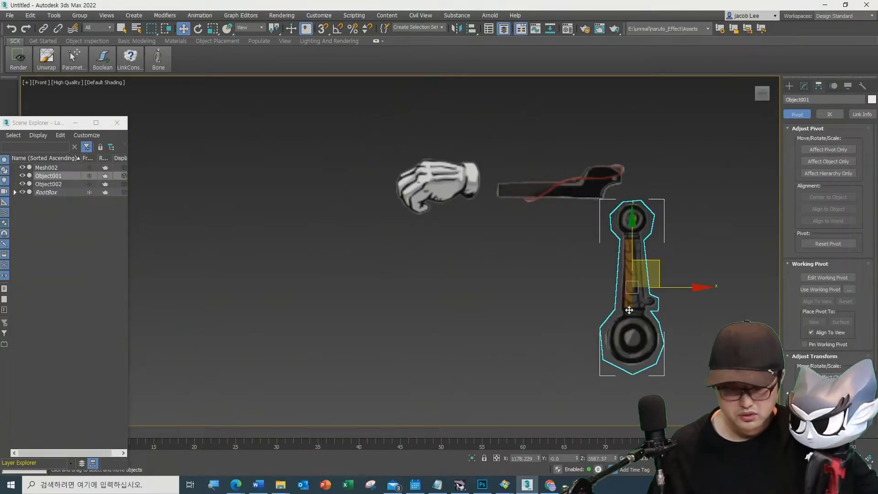
{"action": "left_click_drag", "start_coordinate": [656, 267], "coordinate": [503, 283]}
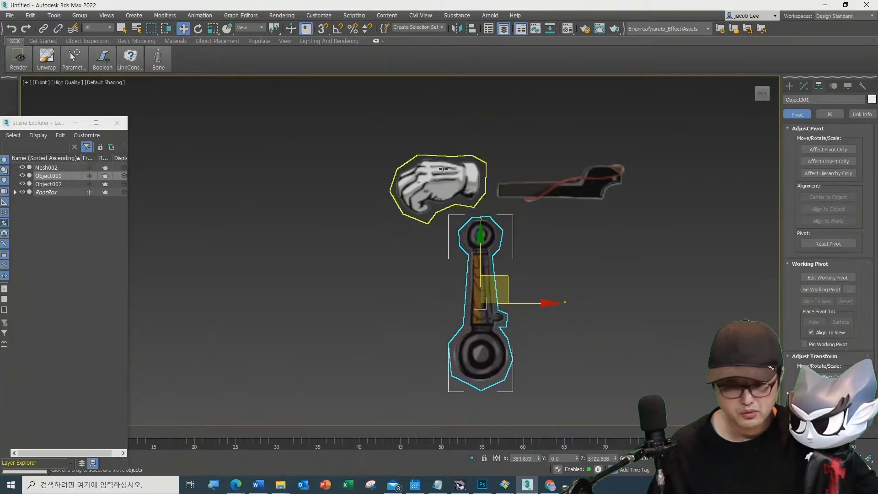
Step: Move the hand and then the arm to the left, leaving the arm between the hand and the lever
{"action": "left_click", "coordinate": [471, 175]}
{"action": "left_click_drag", "start_coordinate": [465, 167], "coordinate": [297, 171]}
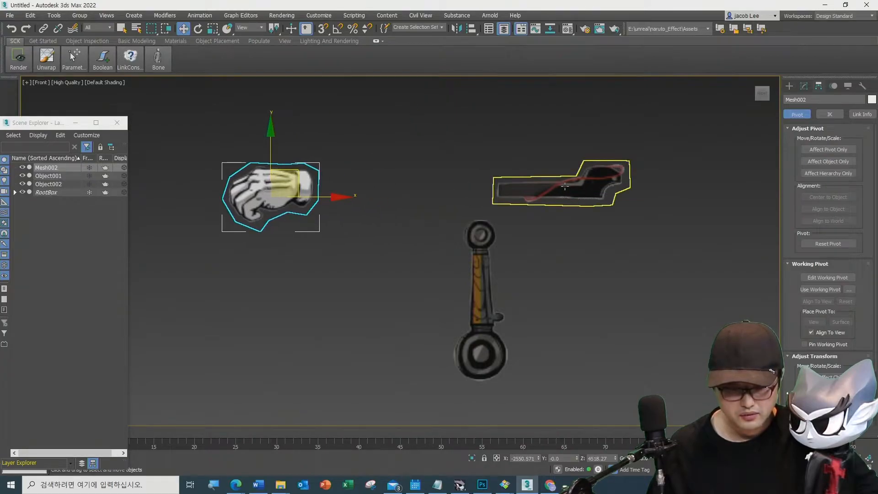
{"action": "left_click", "coordinate": [596, 174]}
{"action": "left_click_drag", "start_coordinate": [587, 155], "coordinate": [416, 157]}
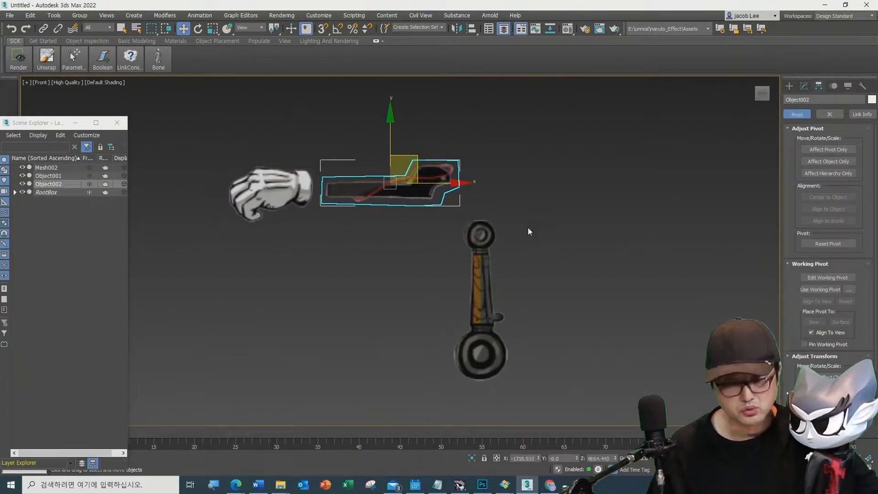
{"action": "left_click", "coordinate": [527, 231]}
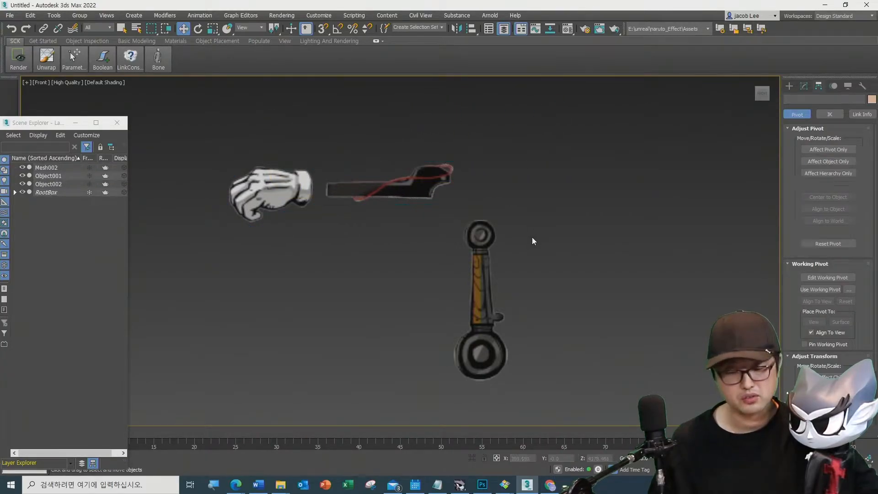
Step: Look through the object creation categories, from geometry, cameras, helpers and space warps to the Bones type under Systems
{"action": "left_click", "coordinate": [790, 85]}
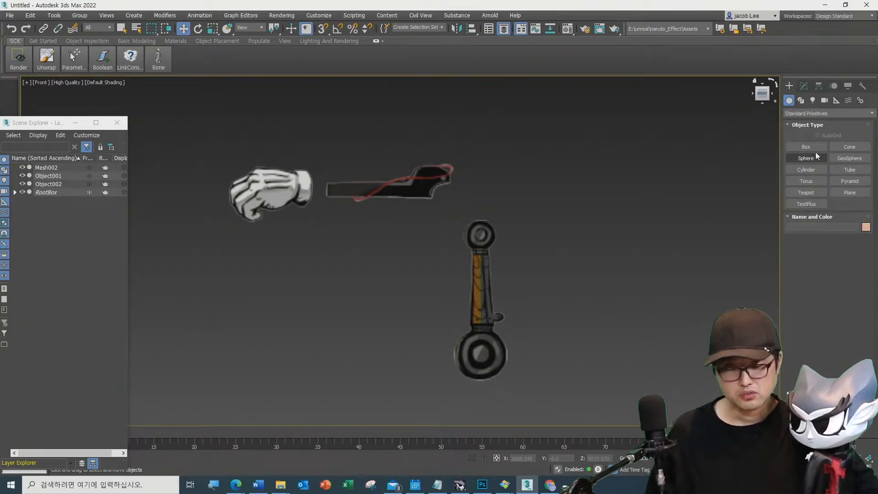
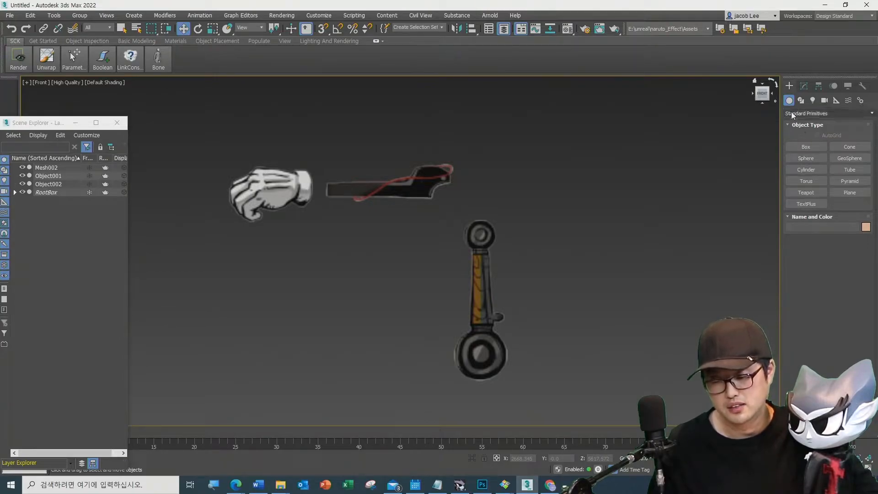
{"action": "left_click", "coordinate": [825, 101]}
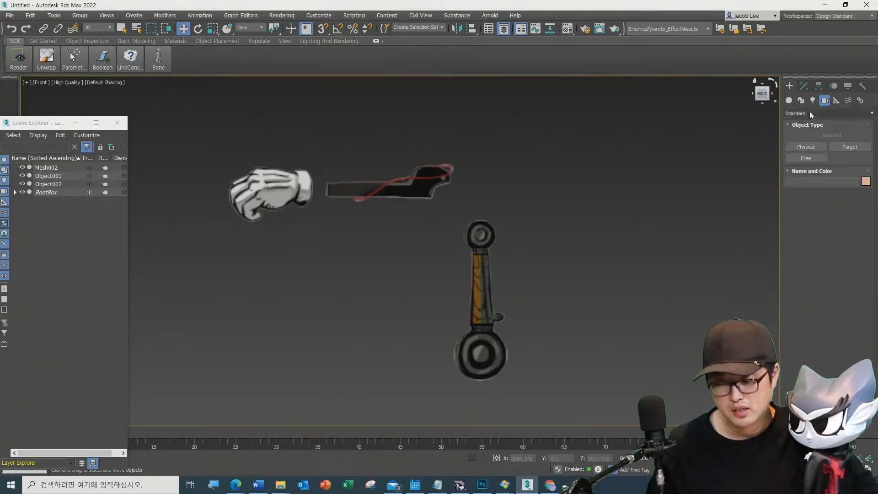
{"action": "left_click", "coordinate": [837, 101]}
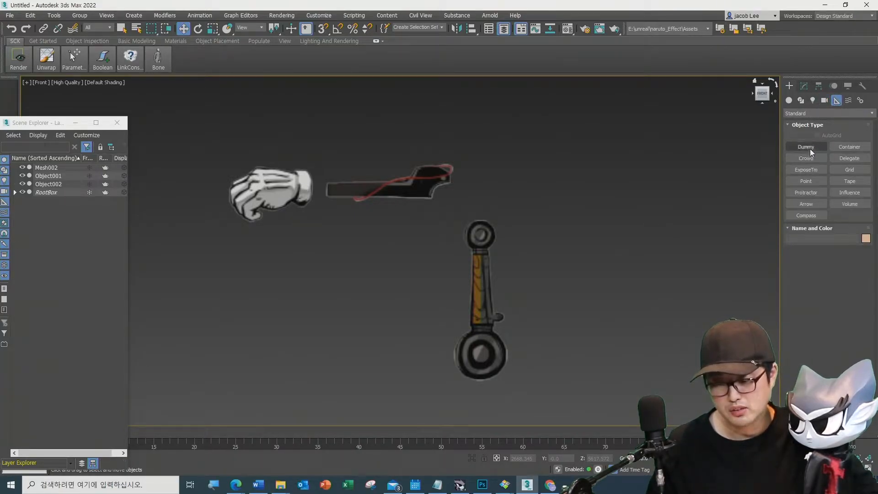
{"action": "left_click", "coordinate": [847, 101]}
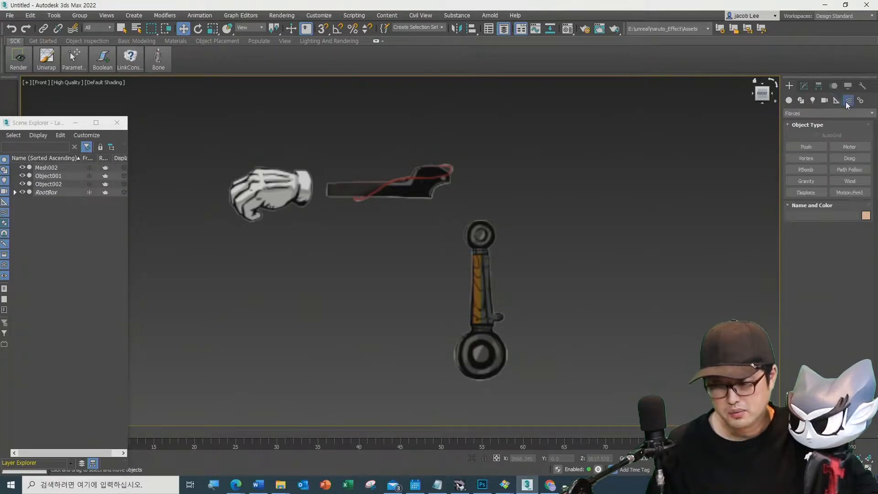
{"action": "left_click", "coordinate": [859, 102]}
{"action": "left_click", "coordinate": [811, 147]}
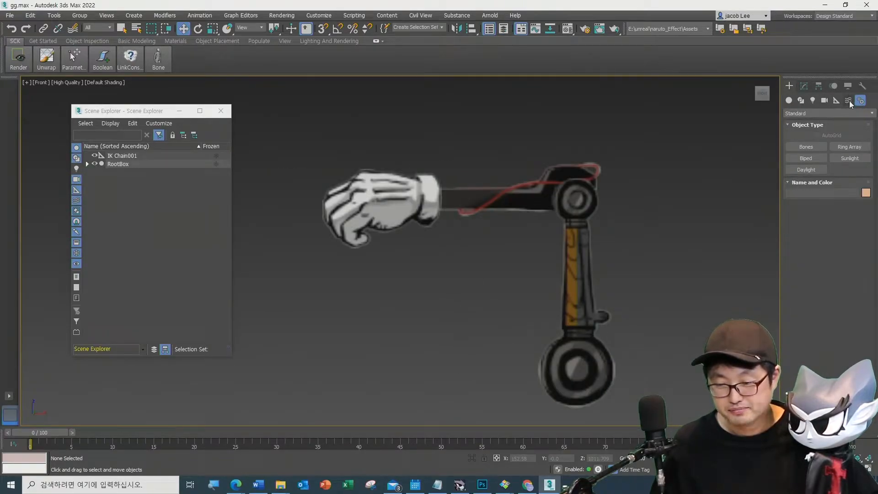
Step: Draw a bone chain from below the lever's base through the base wheel, elbow joint and wrist to the fingertips
{"action": "left_click", "coordinate": [818, 147]}
{"action": "middle_click_drag", "start_coordinate": [554, 235], "coordinate": [554, 207]}
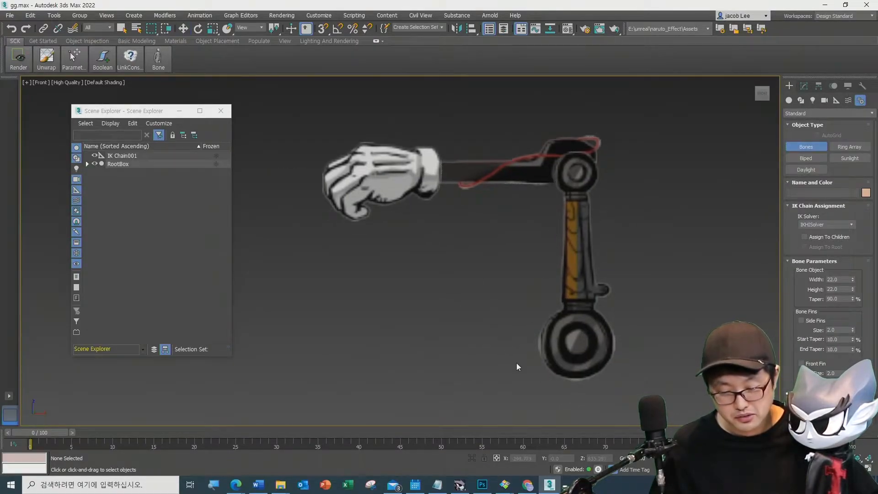
{"action": "left_click", "coordinate": [507, 388]}
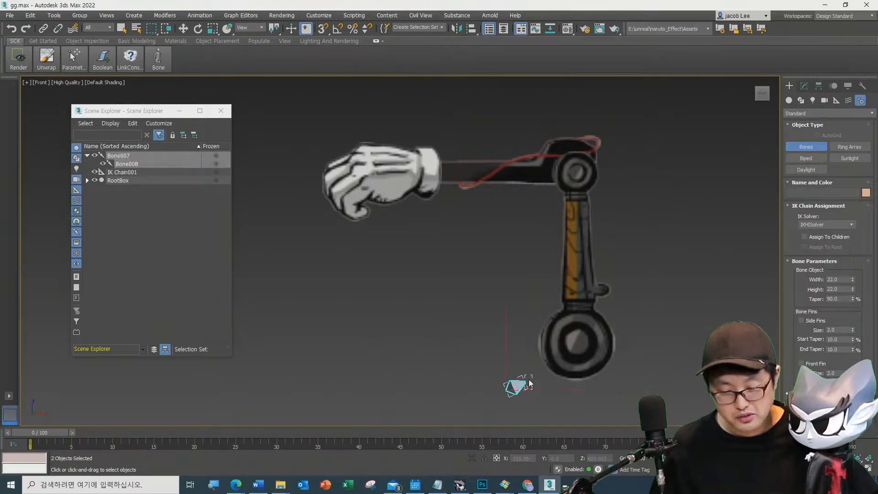
{"action": "left_click", "coordinate": [574, 342]}
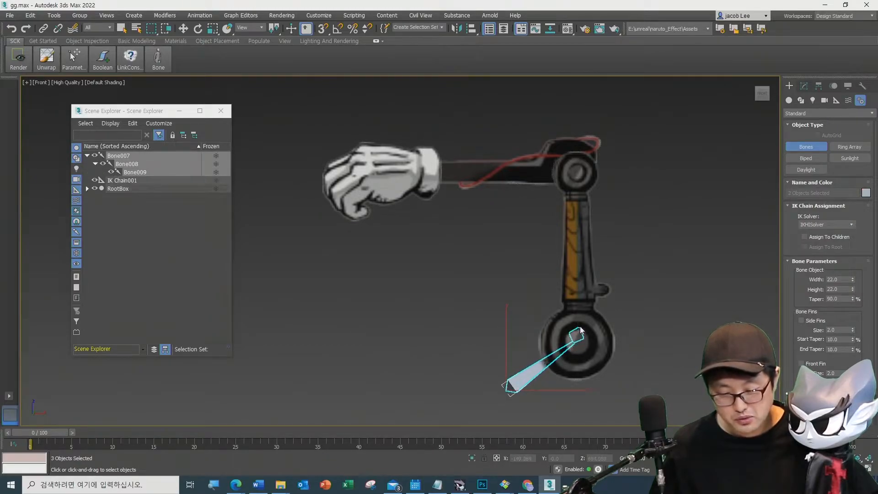
{"action": "left_click", "coordinate": [577, 172]}
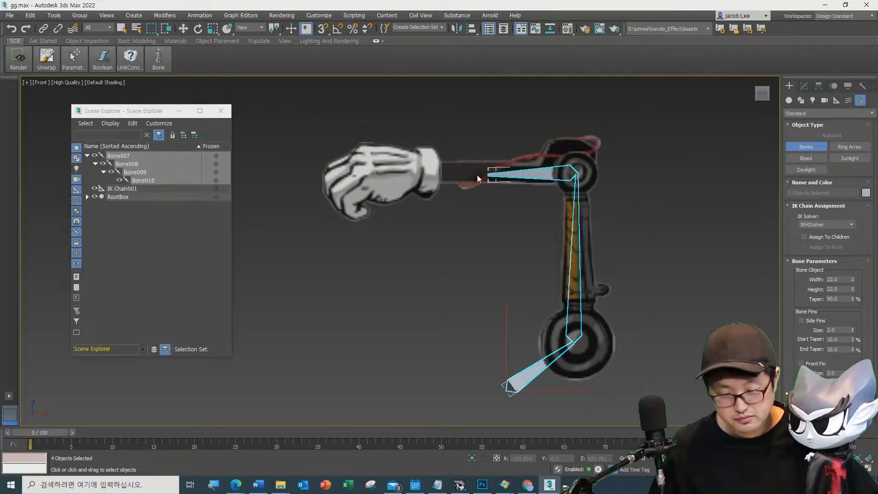
{"action": "left_click", "coordinate": [425, 169]}
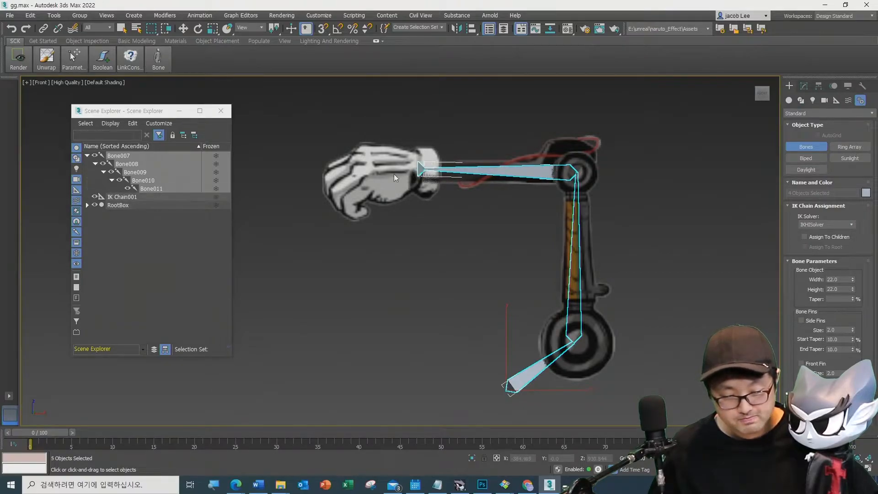
{"action": "left_click", "coordinate": [325, 180]}
{"action": "right_click", "coordinate": [289, 223]}
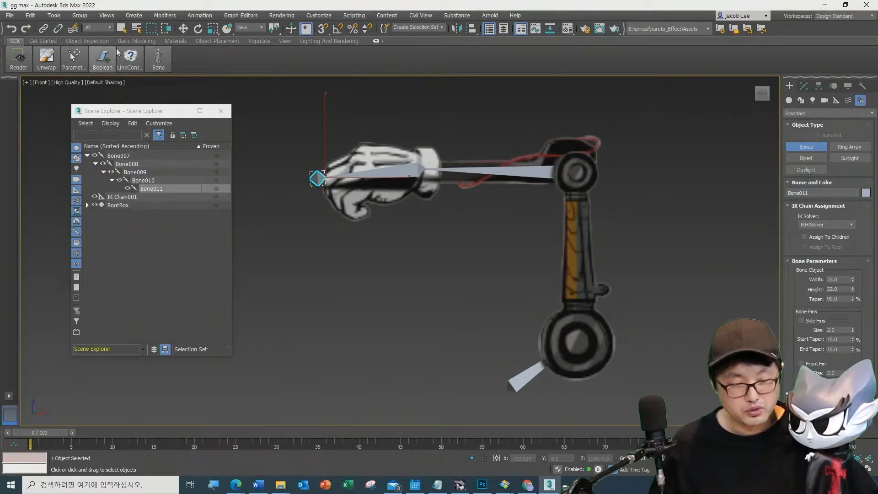
Step: Add an HI Solver IK chain from the end bone at the fingertips to the lever bone
{"action": "left_click", "coordinate": [134, 15]}
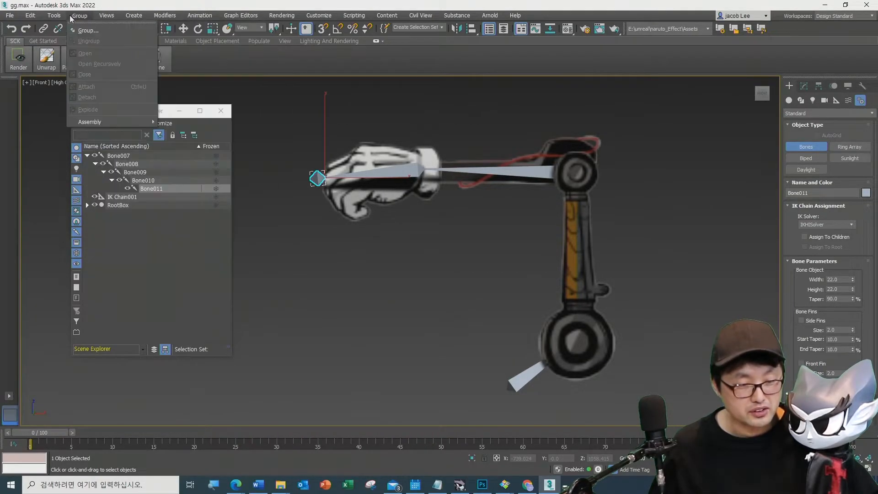
{"action": "mouse_move", "coordinate": [190, 17]}
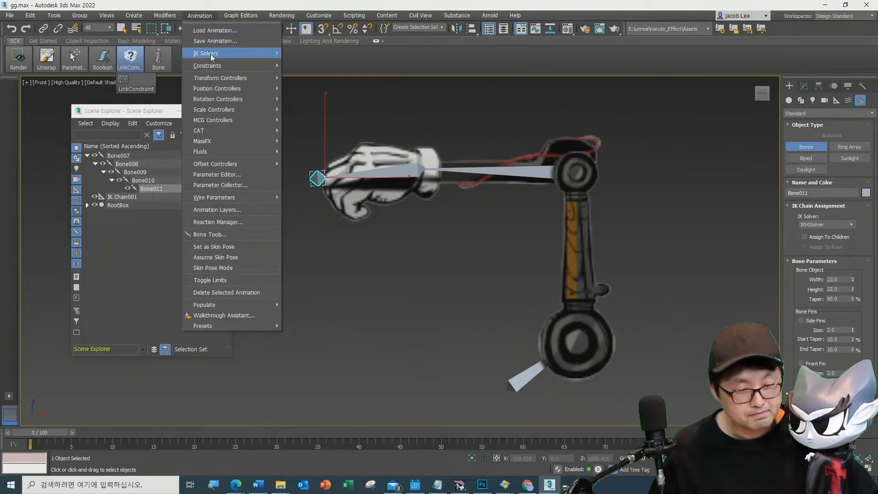
{"action": "mouse_move", "coordinate": [210, 54]}
{"action": "left_click", "coordinate": [306, 54]}
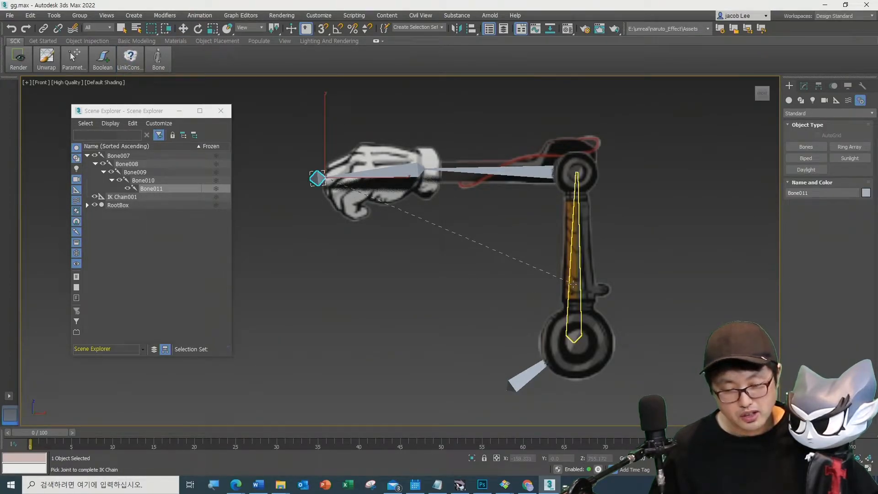
{"action": "left_click", "coordinate": [575, 309]}
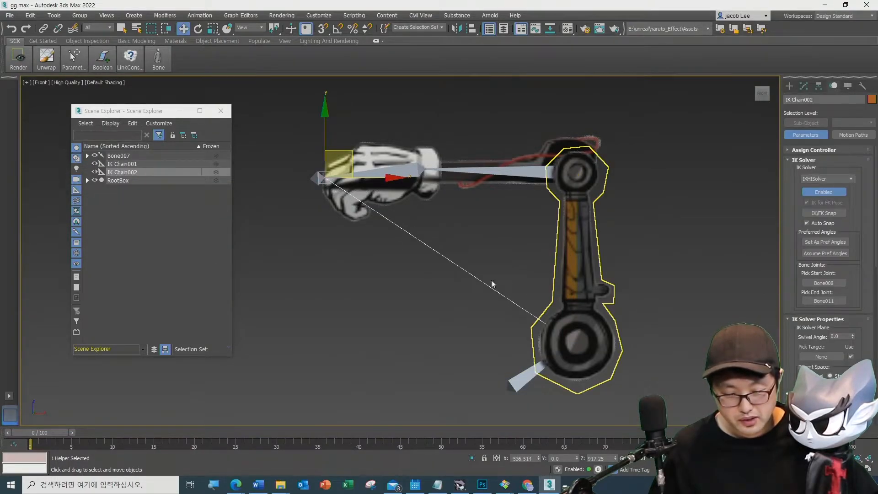
Step: Test the rig by moving the IK goal at the fingertips, and undo the move
{"action": "scroll", "coordinate": [331, 187], "scroll_direction": "up", "scroll_amount": 5}
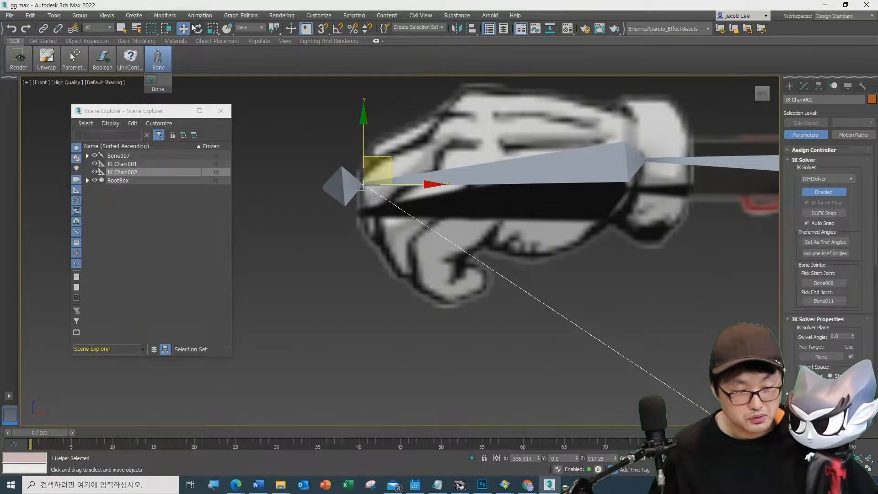
{"action": "left_click", "coordinate": [297, 271]}
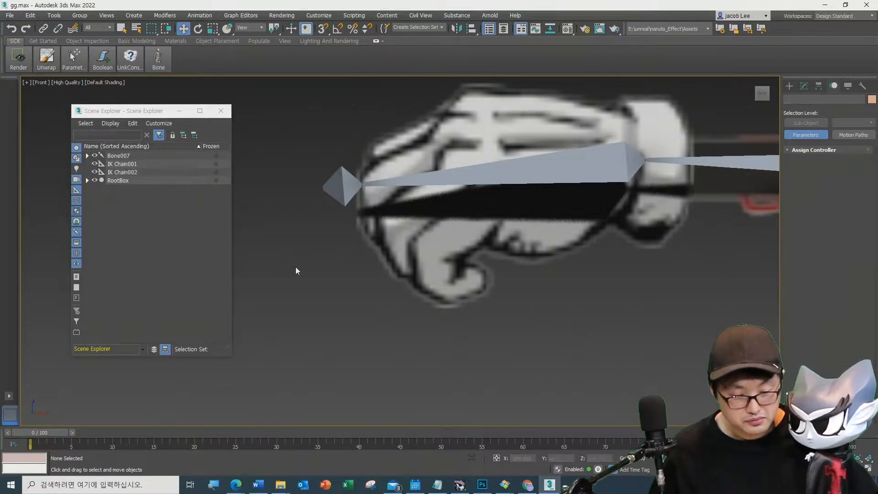
{"action": "left_click", "coordinate": [363, 181]}
{"action": "scroll", "coordinate": [366, 192], "scroll_direction": "down", "scroll_amount": 5}
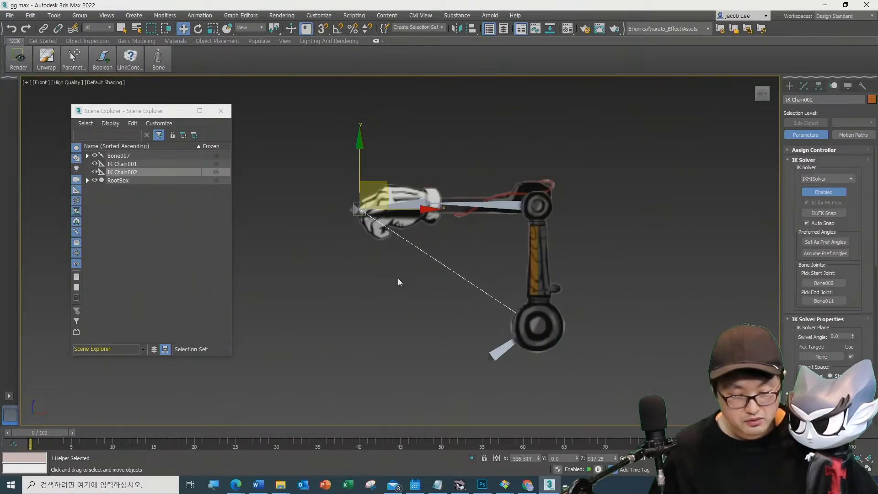
{"action": "mouse_move", "coordinate": [370, 207]}
{"action": "left_mouse_down"}
{"action": "mouse_move", "coordinate": [419, 234]}
{"action": "mouse_move", "coordinate": [345, 280]}
{"action": "mouse_move", "coordinate": [320, 163]}
{"action": "mouse_move", "coordinate": [406, 263]}
{"action": "mouse_move", "coordinate": [359, 179]}
{"action": "mouse_move", "coordinate": [383, 243]}
{"action": "mouse_move", "coordinate": [367, 198]}
{"action": "left_mouse_up"}
{"action": "scroll", "coordinate": [298, 255], "scroll_direction": "down", "scroll_amount": 3}
{"action": "key", "text": "ctrl+z"}
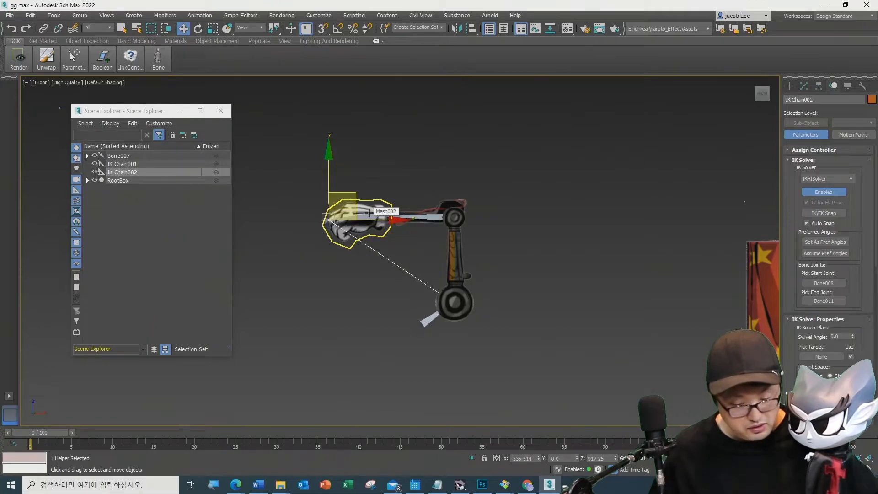
Step: Link the hand mesh to the hand bone and the arm mesh to the forearm bone
{"action": "scroll", "coordinate": [386, 222], "scroll_direction": "up", "scroll_amount": 5}
{"action": "left_click", "coordinate": [332, 356]}
{"action": "middle_click_drag", "start_coordinate": [356, 338], "coordinate": [426, 343]}
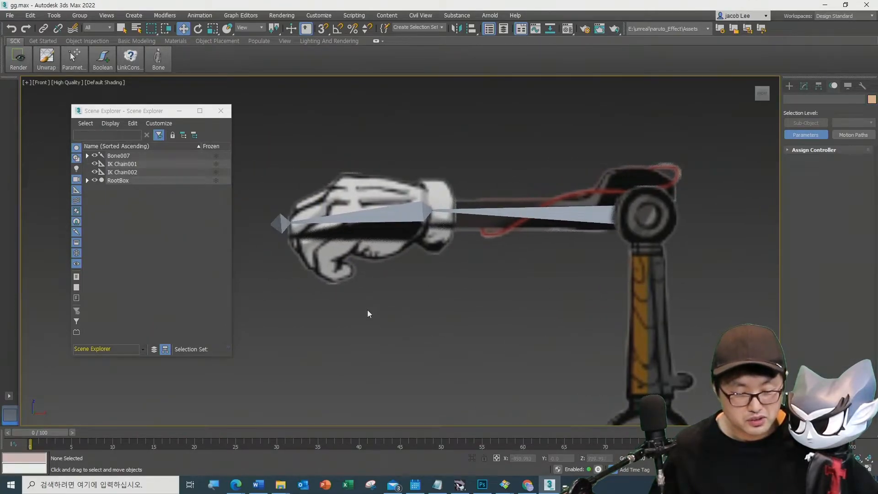
{"action": "left_click", "coordinate": [403, 250]}
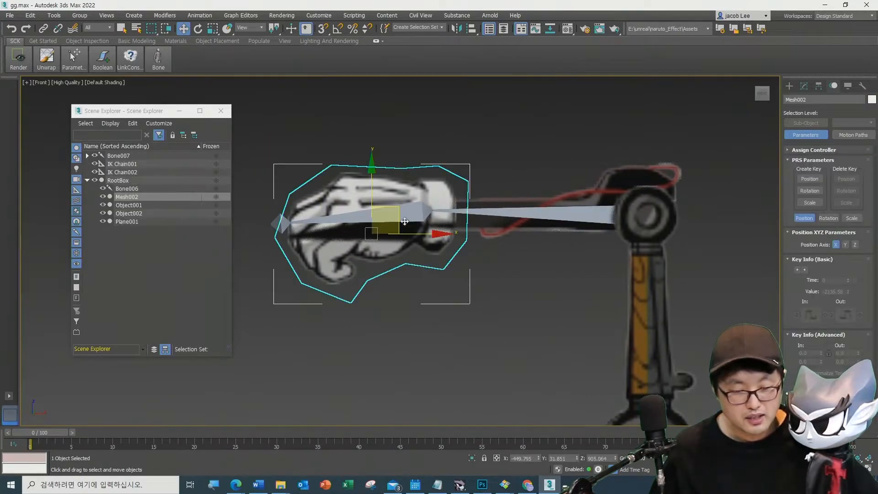
{"action": "left_click", "coordinate": [44, 29]}
{"action": "left_click", "coordinate": [373, 216]}
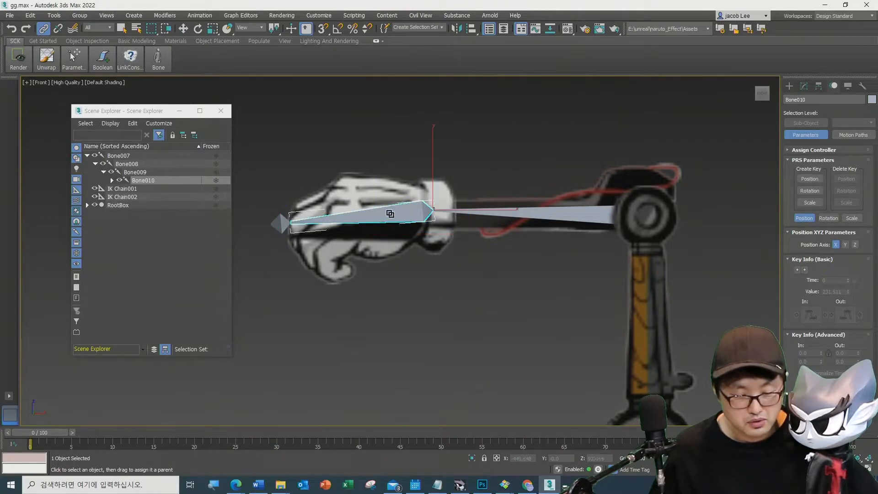
{"action": "left_click", "coordinate": [402, 179]}
{"action": "left_click_drag", "start_coordinate": [415, 182], "coordinate": [577, 218]}
{"action": "scroll", "coordinate": [628, 285], "scroll_direction": "down", "scroll_amount": 3}
{"action": "middle_click_drag", "start_coordinate": [551, 302], "coordinate": [525, 277]}
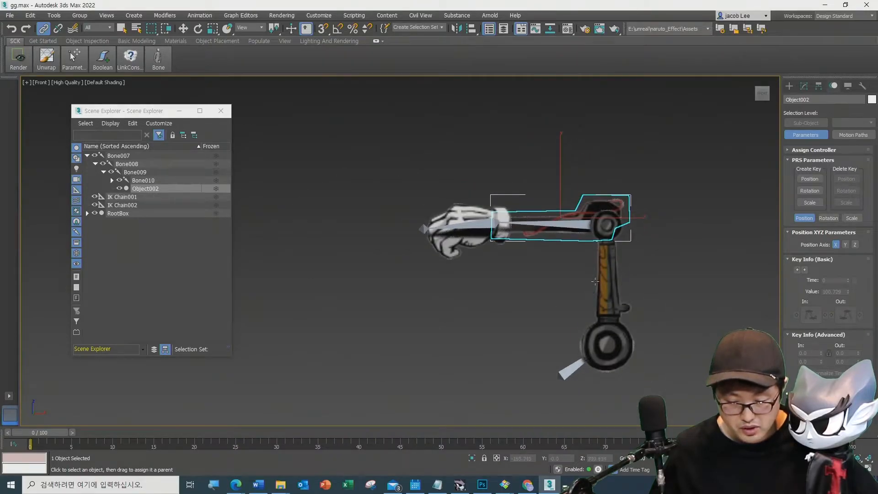
Step: Link the lever mesh to the lever bone, using wireframe display to reach the bone
{"action": "scroll", "coordinate": [524, 286], "scroll_direction": "up", "scroll_amount": 8}
{"action": "key", "text": "F3"}
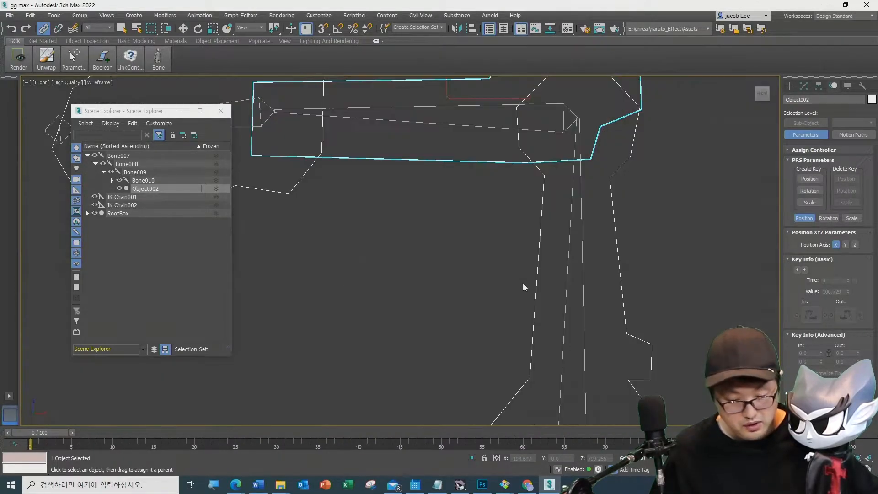
{"action": "left_click", "coordinate": [578, 279]}
{"action": "scroll", "coordinate": [518, 293], "scroll_direction": "down", "scroll_amount": 5}
{"action": "key", "text": "F3"}
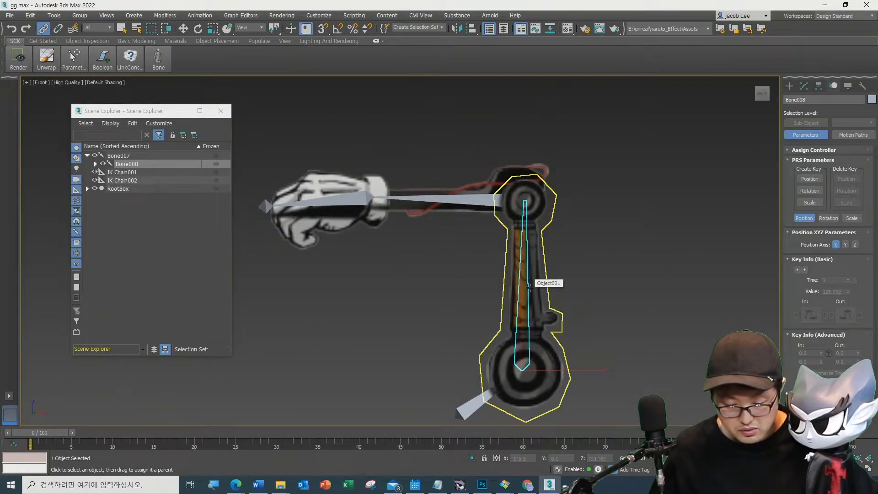
{"action": "left_click", "coordinate": [550, 295]}
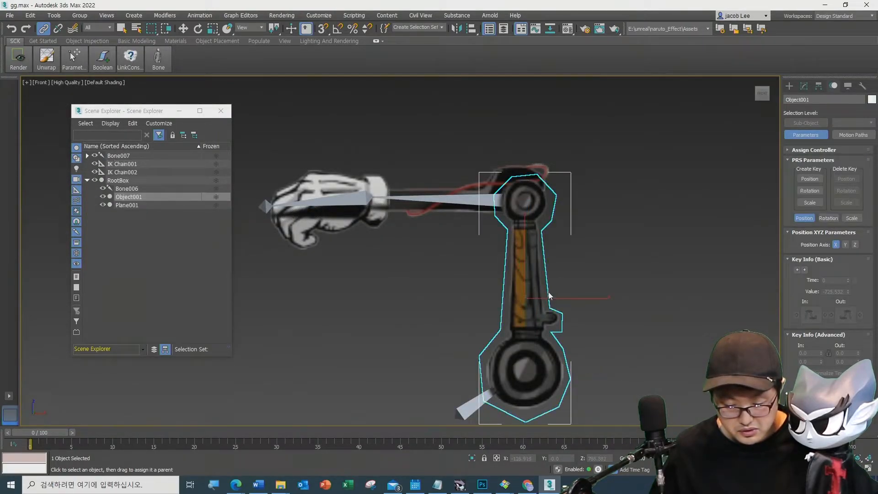
{"action": "key", "text": "F3"}
{"action": "left_click_drag", "start_coordinate": [540, 298], "coordinate": [530, 292]}
Step: Repeat the links of the arm mesh to the forearm bone and the hand mesh to the hand bone
{"action": "left_click", "coordinate": [463, 224]}
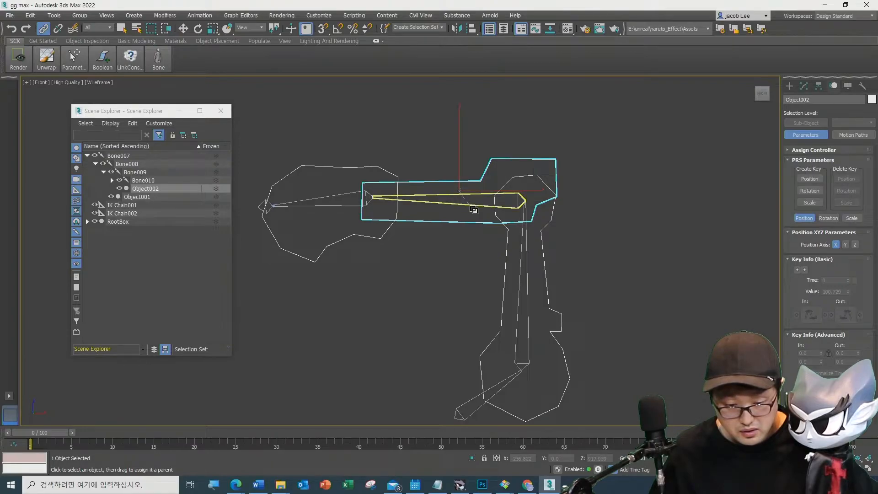
{"action": "left_click", "coordinate": [346, 243]}
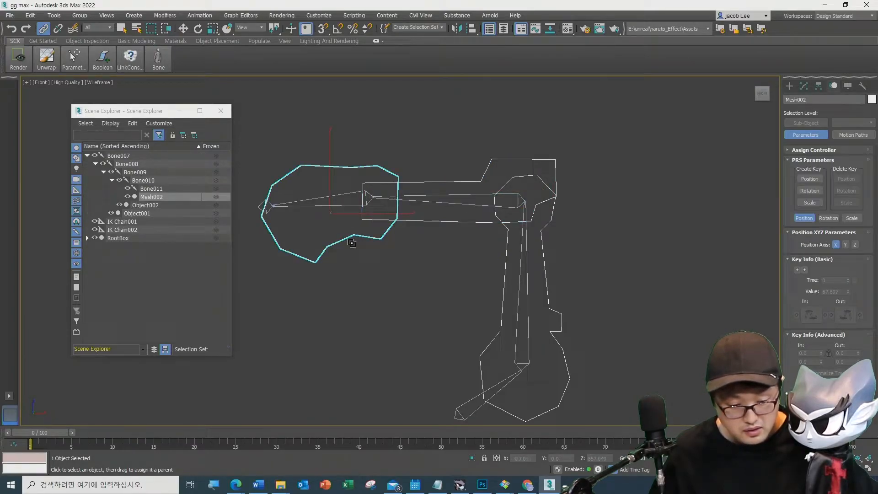
{"action": "left_click_drag", "start_coordinate": [342, 216], "coordinate": [351, 208]}
Step: Select the hand rig's IK chain, IK Chain002
{"action": "scroll", "coordinate": [339, 274], "scroll_direction": "down", "scroll_amount": 4}
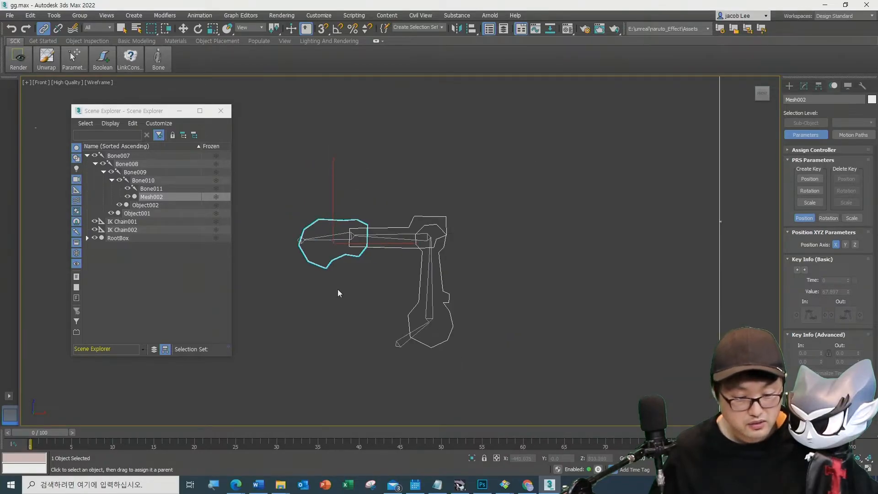
{"action": "left_click", "coordinate": [328, 322]}
{"action": "left_click", "coordinate": [145, 173]}
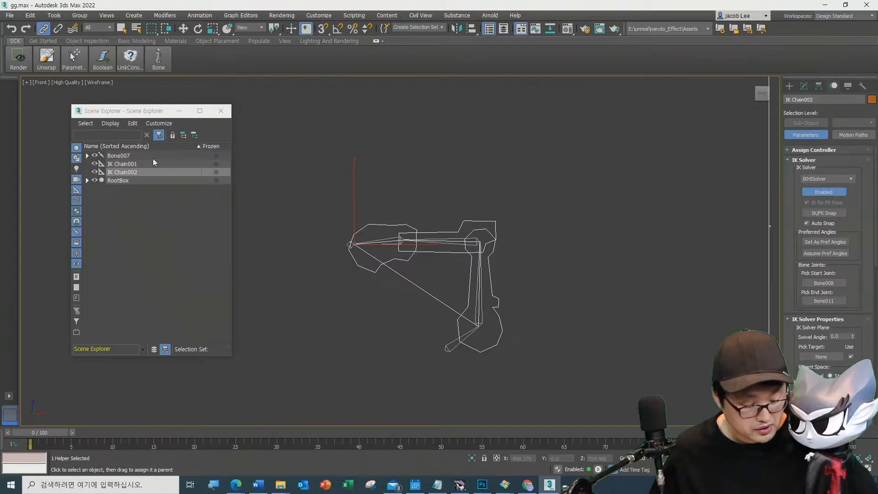
Step: Link Bone007, IK Chain001 and IK Chain002 to RootBox as their parent
{"action": "left_click", "coordinate": [155, 157], "text": "shift"}
{"action": "left_click_drag", "start_coordinate": [163, 157], "coordinate": [141, 180]}
{"action": "left_click", "coordinate": [135, 156]}
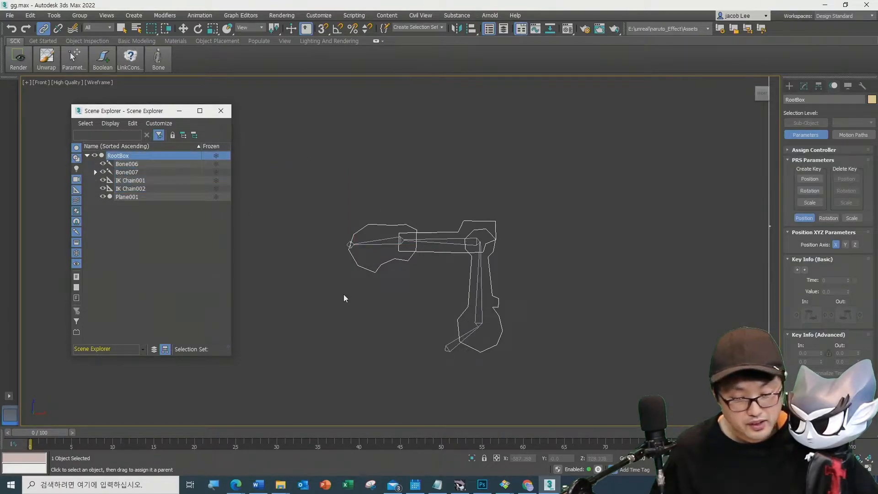
Step: Try scaling RootBox uniformly to test the linked hierarchy, and undo the scaling
{"action": "scroll", "coordinate": [393, 325], "scroll_direction": "down", "scroll_amount": 2}
{"action": "middle_click_drag", "start_coordinate": [417, 336], "coordinate": [413, 315]}
{"action": "scroll", "coordinate": [413, 315], "scroll_direction": "up", "scroll_amount": 1}
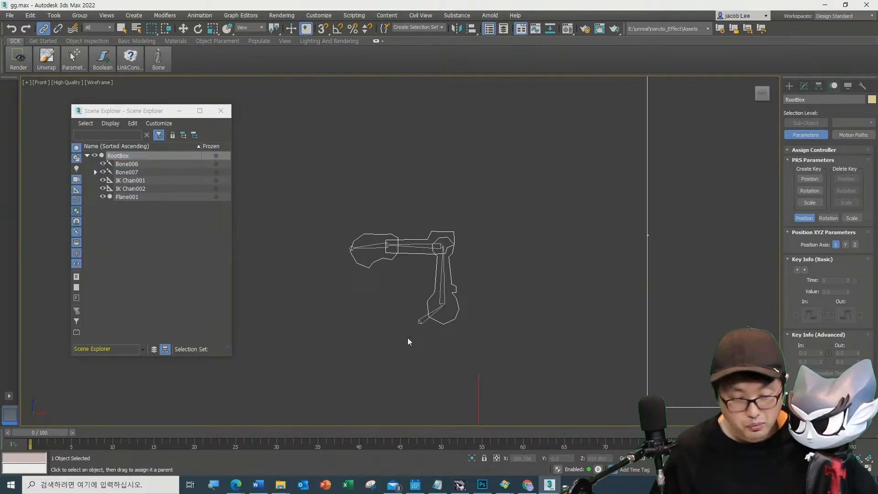
{"action": "middle_click_drag", "start_coordinate": [427, 378], "coordinate": [414, 312]}
{"action": "scroll", "coordinate": [441, 312], "scroll_direction": "down", "scroll_amount": 1}
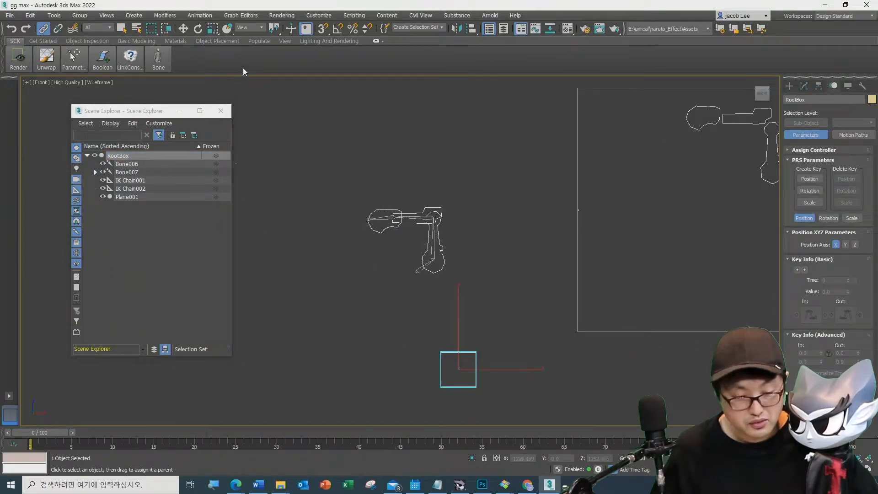
{"action": "left_click", "coordinate": [183, 28]}
{"action": "left_click", "coordinate": [213, 28]}
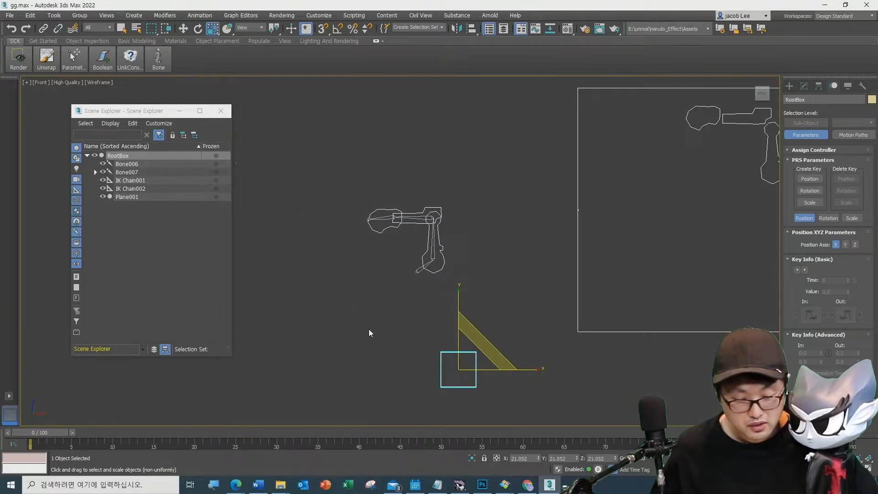
{"action": "left_click_drag", "start_coordinate": [466, 359], "coordinate": [474, 350]}
{"action": "key", "text": "ctrl+z"}
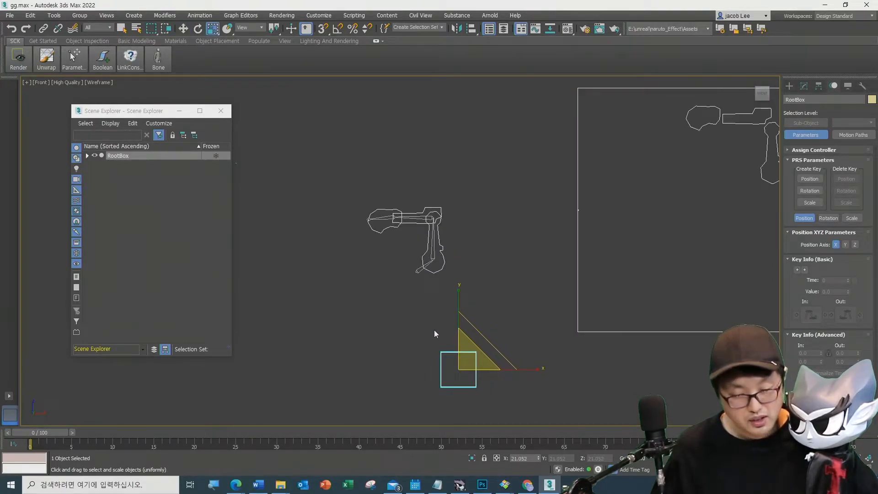
Step: Deselect everything and switch the viewport to default shading for a close look at the hand's tip
{"action": "left_click", "coordinate": [401, 300]}
{"action": "scroll", "coordinate": [388, 281], "scroll_direction": "up", "scroll_amount": 3}
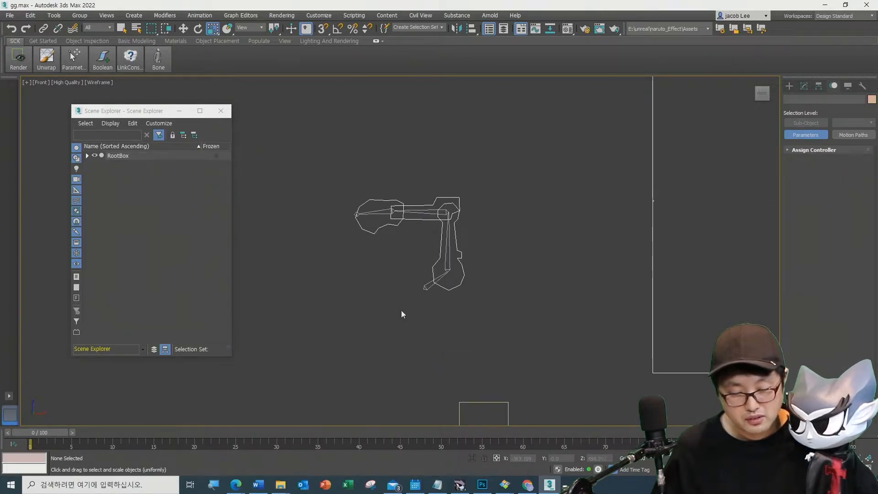
{"action": "scroll", "coordinate": [393, 279], "scroll_direction": "up", "scroll_amount": 3}
{"action": "scroll", "coordinate": [344, 179], "scroll_direction": "up", "scroll_amount": 2}
{"action": "scroll", "coordinate": [341, 220], "scroll_direction": "down", "scroll_amount": 2}
{"action": "key", "text": "F3"}
{"action": "scroll", "coordinate": [339, 156], "scroll_direction": "up", "scroll_amount": 4}
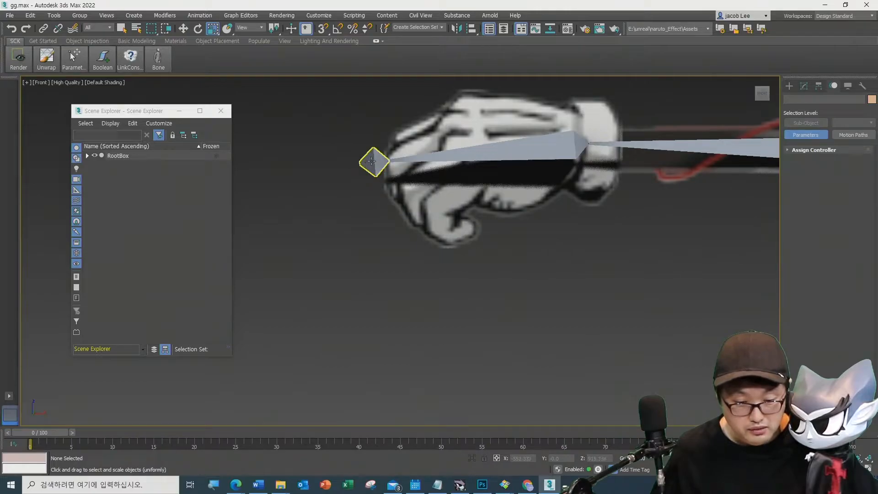
Step: Select IK Chain002 at the hand's tip, try deleting it and moving it, and undo both changes
{"action": "left_click", "coordinate": [372, 160]}
{"action": "left_click", "coordinate": [183, 27]}
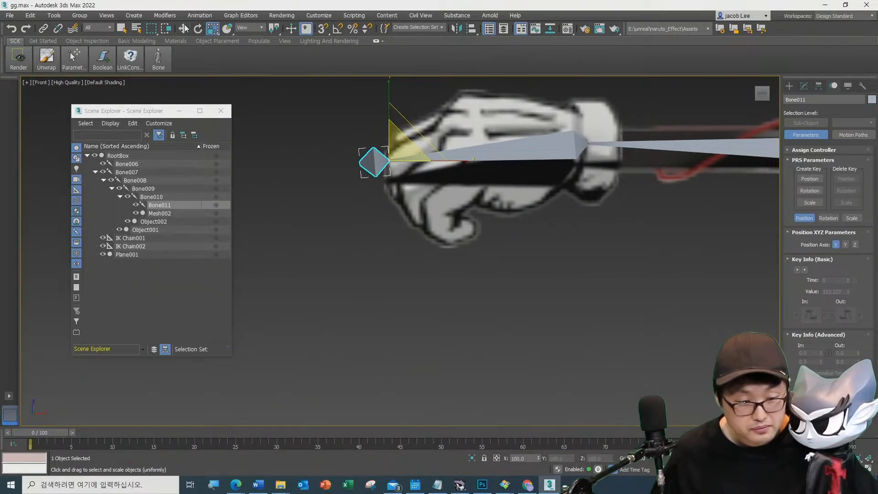
{"action": "left_click", "coordinate": [281, 191]}
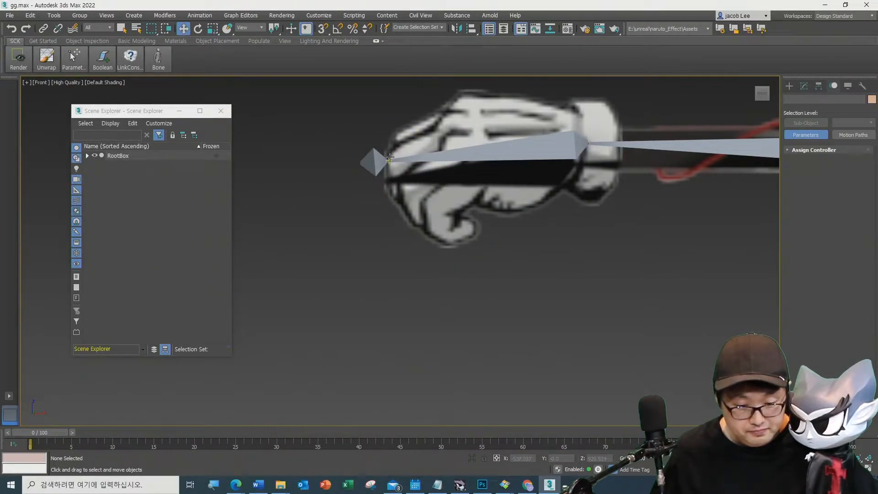
{"action": "left_click", "coordinate": [389, 155]}
{"action": "scroll", "coordinate": [393, 162], "scroll_direction": "up", "scroll_amount": 3}
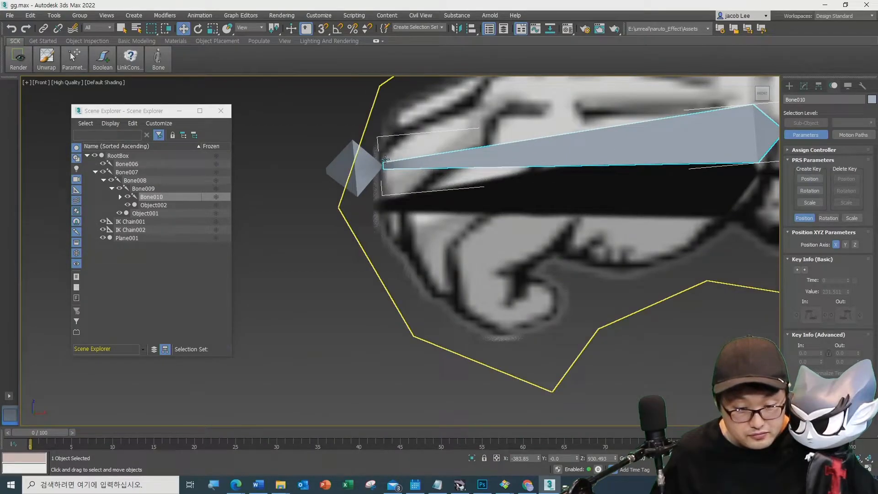
{"action": "left_click", "coordinate": [385, 161]}
{"action": "scroll", "coordinate": [383, 183], "scroll_direction": "down", "scroll_amount": 5}
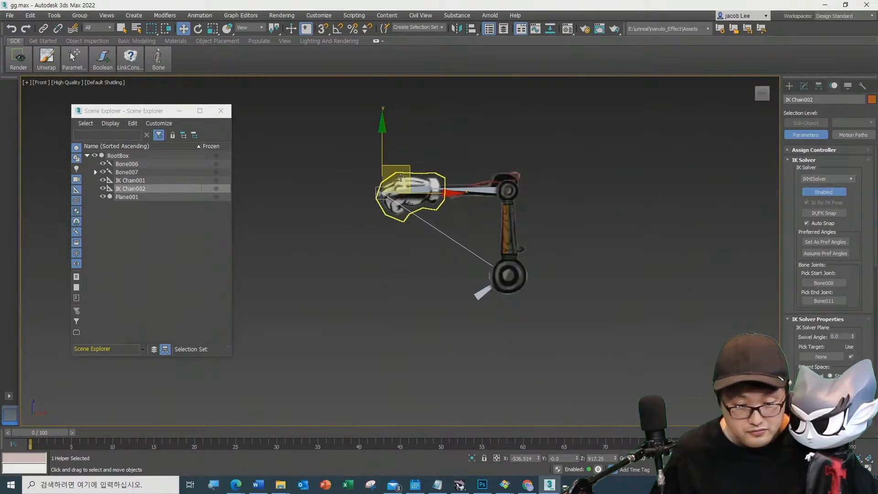
{"action": "key", "text": "Delete"}
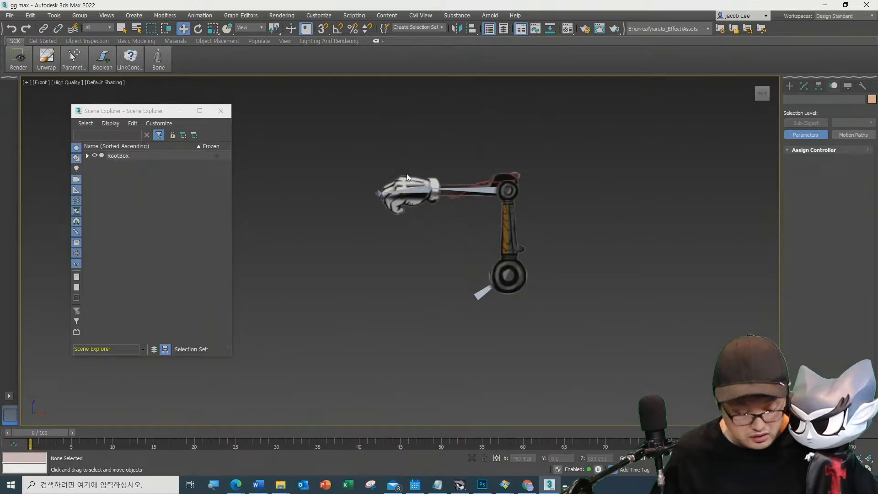
{"action": "key", "text": "ctrl+z"}
{"action": "left_click_drag", "start_coordinate": [410, 169], "coordinate": [431, 171]}
{"action": "key", "text": "ctrl+z"}
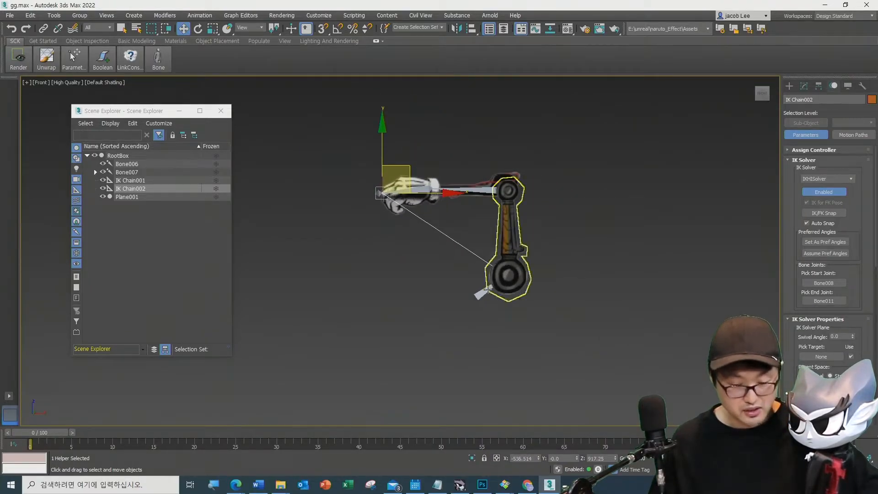
Step: Try moving Bone007 along X to test how the arm follows, and cancel the move
{"action": "left_click", "coordinate": [491, 295]}
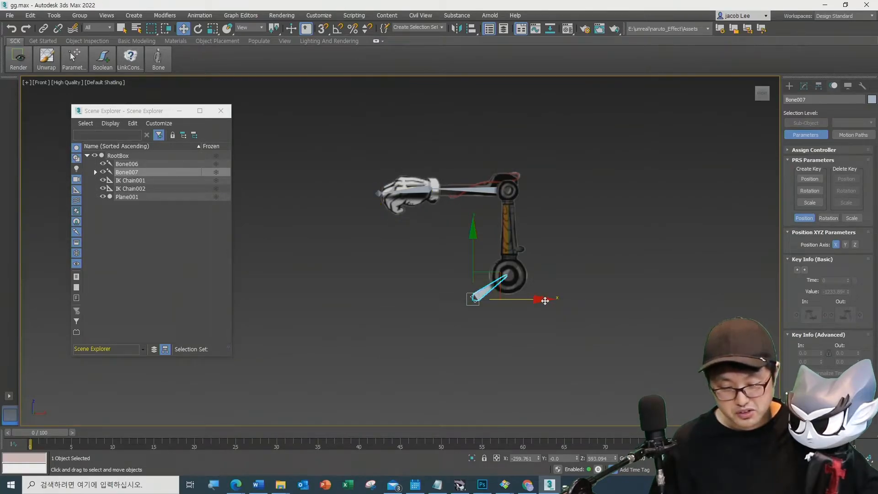
{"action": "left_click_drag", "start_coordinate": [543, 300], "coordinate": [500, 321]}
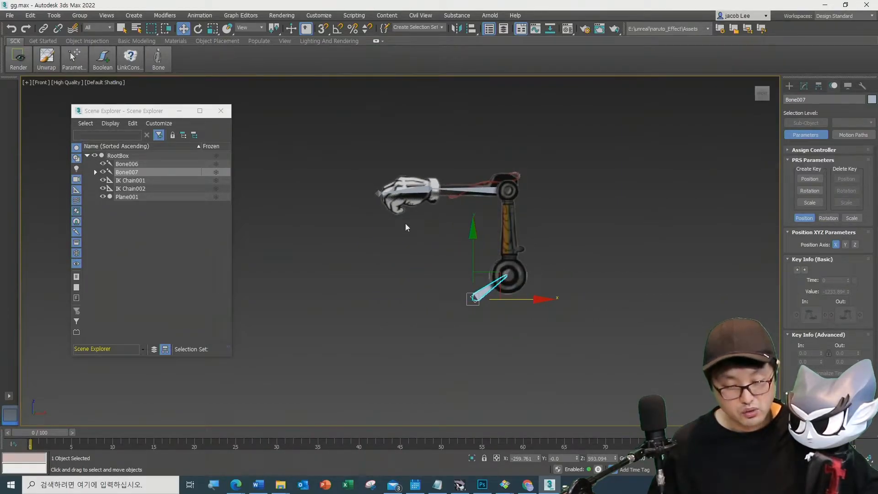
{"action": "mouse_move", "coordinate": [540, 300]}
{"action": "left_mouse_down"}
{"action": "mouse_move", "coordinate": [446, 300]}
{"action": "mouse_move", "coordinate": [546, 301]}
{"action": "left_mouse_up"}
{"action": "right_click", "coordinate": [546, 301]}
Step: Select IK Chain002 at the hand's tip and scale it up uniformly to about 10794 percent, using wireframe display
{"action": "scroll", "coordinate": [394, 218], "scroll_direction": "up", "scroll_amount": 6}
{"action": "left_click", "coordinate": [361, 143]}
{"action": "scroll", "coordinate": [347, 136], "scroll_direction": "up", "scroll_amount": 5}
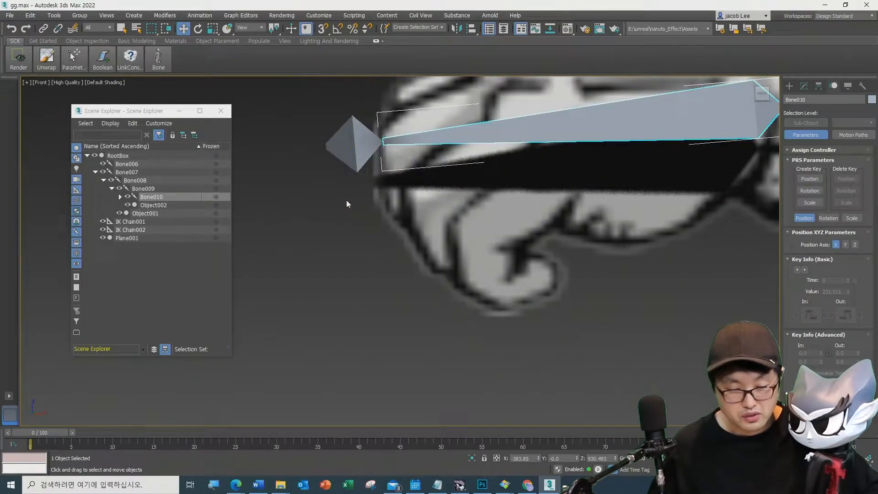
{"action": "left_click", "coordinate": [347, 199]}
{"action": "left_click", "coordinate": [383, 139]}
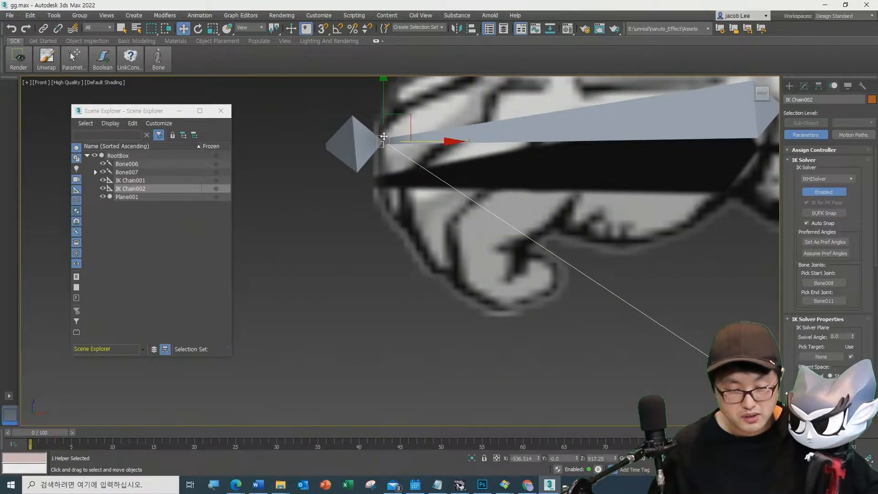
{"action": "scroll", "coordinate": [375, 196], "scroll_direction": "down", "scroll_amount": 5}
{"action": "scroll", "coordinate": [374, 210], "scroll_direction": "up", "scroll_amount": 5}
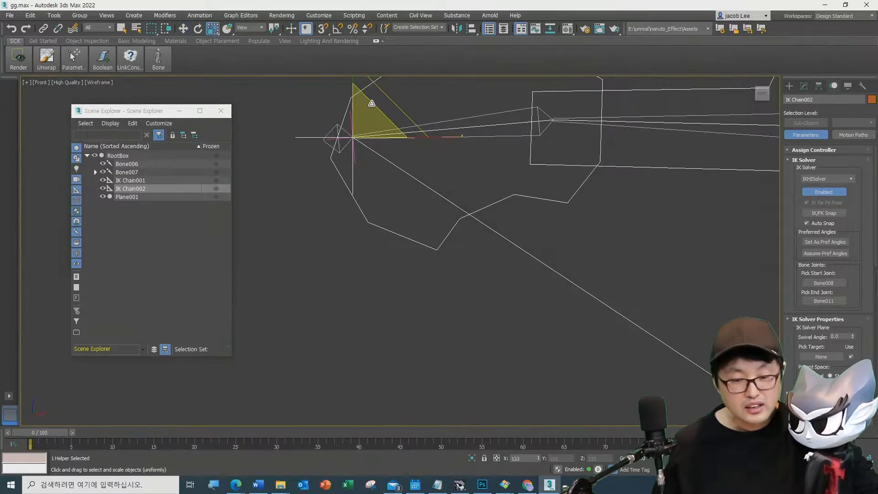
{"action": "left_click_drag", "start_coordinate": [372, 103], "coordinate": [371, 97]}
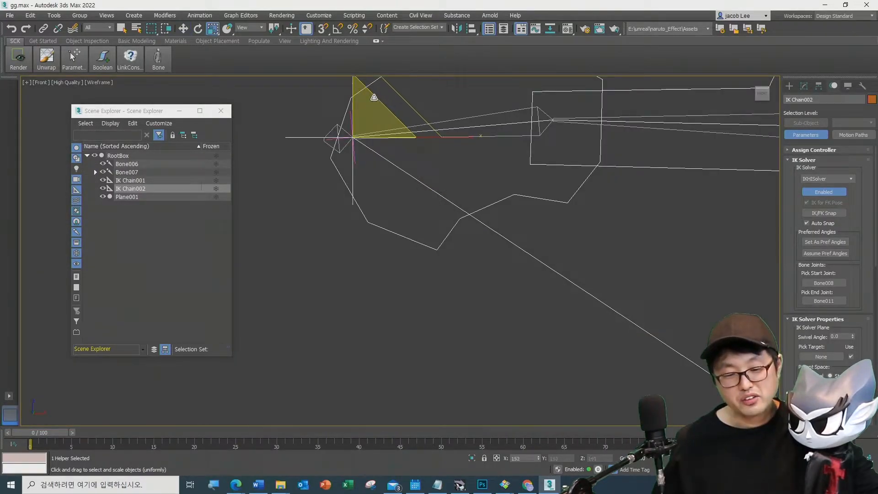
{"action": "left_click_drag", "start_coordinate": [381, 134], "coordinate": [390, 118]}
{"action": "scroll", "coordinate": [359, 226], "scroll_direction": "down", "scroll_amount": 5}
{"action": "middle_click_drag", "start_coordinate": [355, 259], "coordinate": [322, 242]}
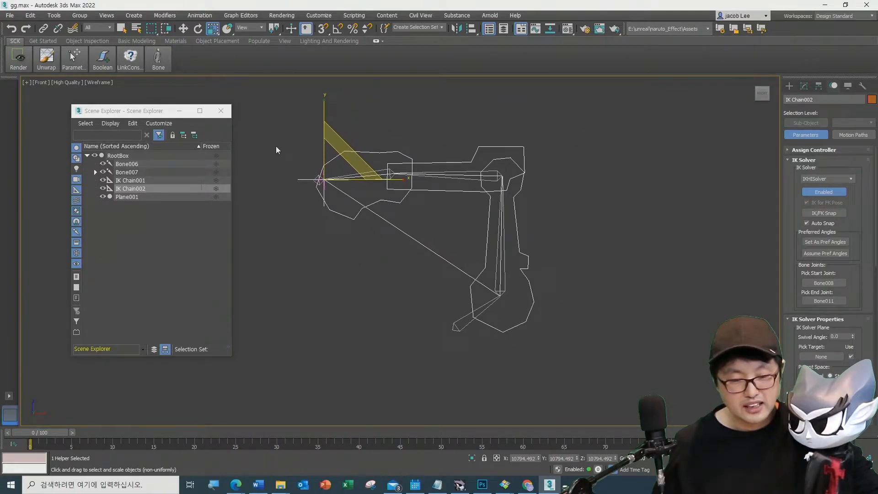
Step: Link IK Chain002 to Bone007 and move Bone007 left along X together with the arm
{"action": "left_click", "coordinate": [184, 30]}
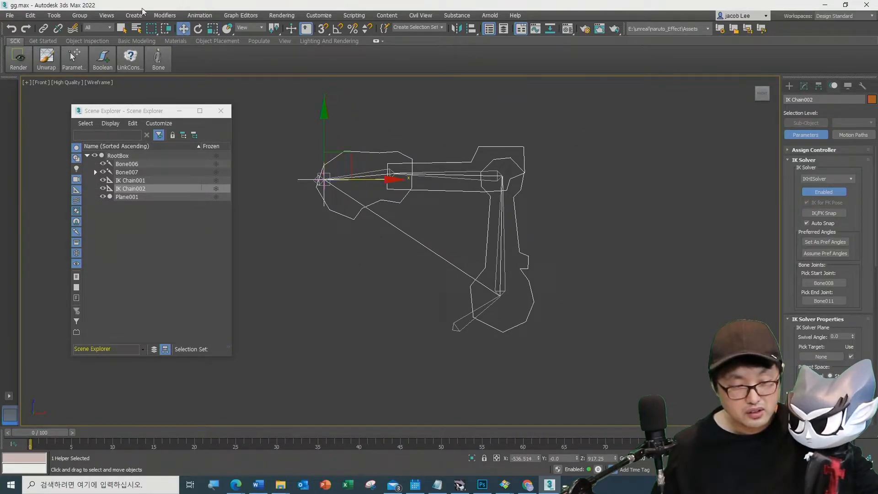
{"action": "left_click", "coordinate": [44, 29]}
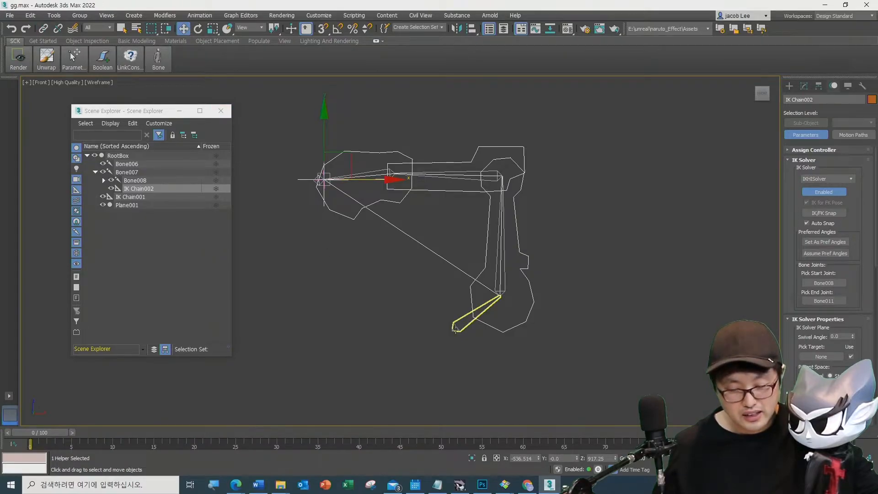
{"action": "left_click", "coordinate": [456, 329]}
{"action": "left_click_drag", "start_coordinate": [516, 331], "coordinate": [483, 296]}
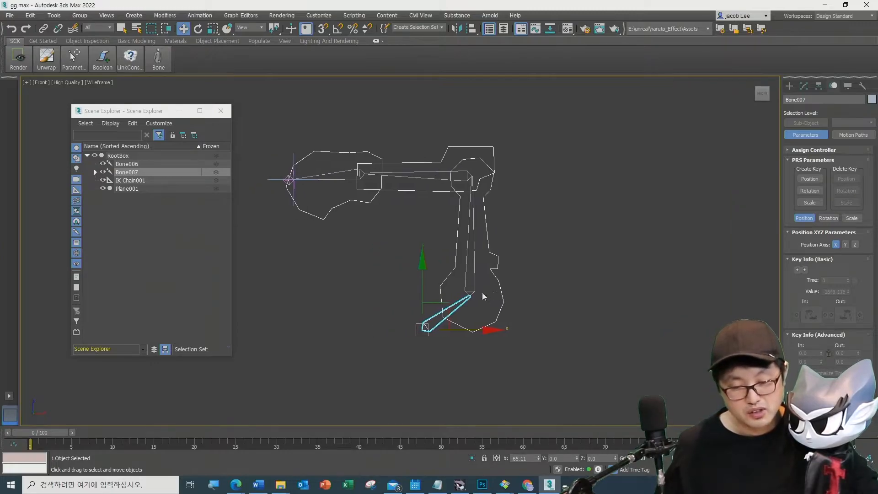
Step: Move IK Chain002 to the right and slightly down to bend the arm, leaving nothing selected
{"action": "left_click", "coordinate": [293, 159]}
{"action": "left_click_drag", "start_coordinate": [319, 151], "coordinate": [361, 178]}
{"action": "left_click", "coordinate": [354, 231]}
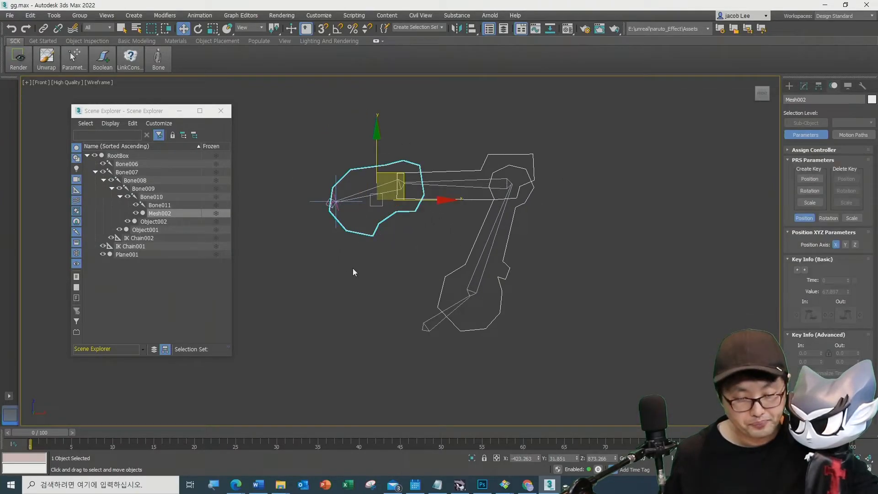
{"action": "left_click", "coordinate": [353, 268]}
{"action": "scroll", "coordinate": [311, 269], "scroll_direction": "down", "scroll_amount": 5}
{"action": "scroll", "coordinate": [313, 285], "scroll_direction": "up", "scroll_amount": 4}
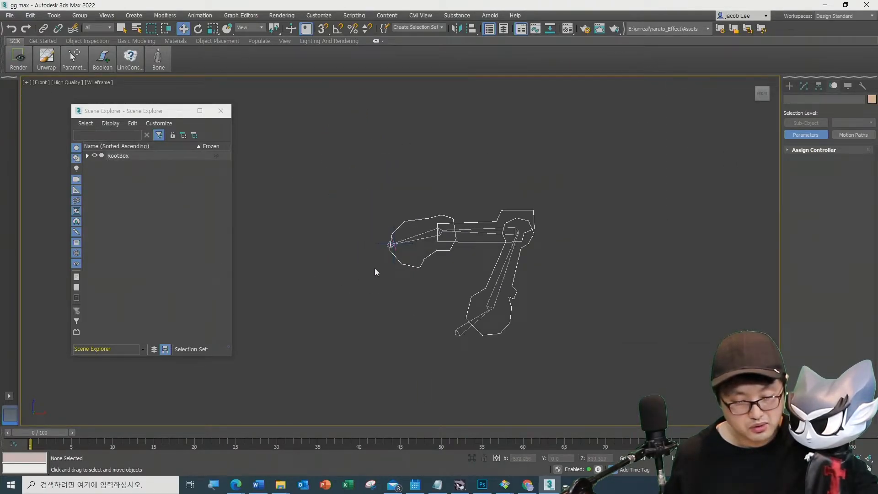
{"action": "middle_click_drag", "start_coordinate": [375, 269], "coordinate": [349, 250]}
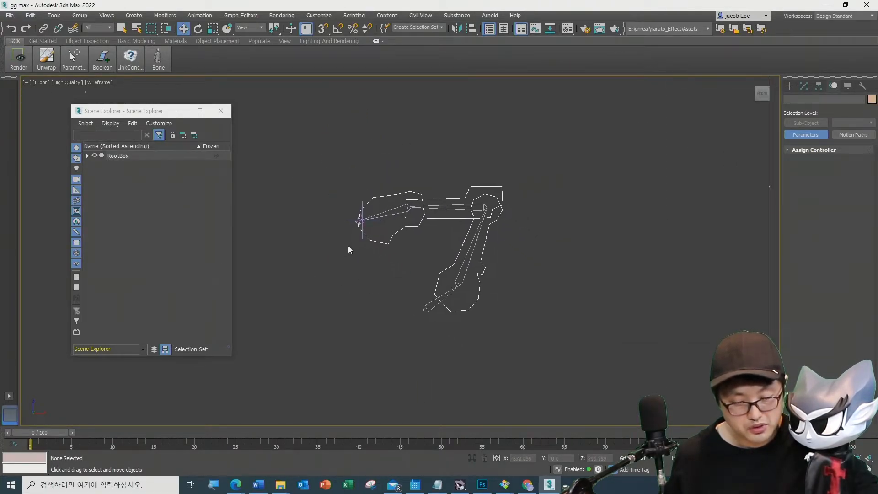
Step: Try moving IK Chain002 again to test the arm's IK, and deselect it
{"action": "left_click", "coordinate": [362, 211]}
{"action": "mouse_move", "coordinate": [389, 194]}
{"action": "left_mouse_down"}
{"action": "mouse_move", "coordinate": [402, 130]}
{"action": "mouse_move", "coordinate": [408, 206]}
{"action": "mouse_move", "coordinate": [373, 195]}
{"action": "left_mouse_up"}
{"action": "left_click", "coordinate": [369, 299]}
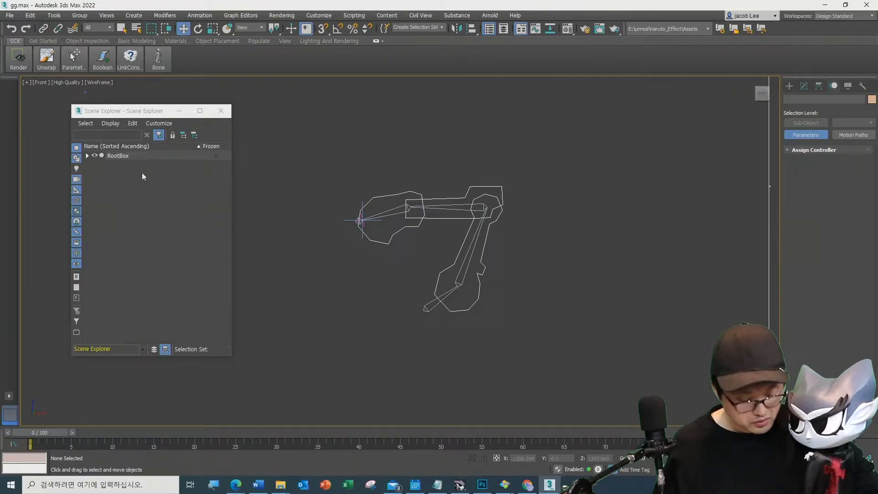
Step: Hold the current scene and open the Robot scene file from the 3DMax folder
{"action": "key", "text": "ctrl+alt+h"}
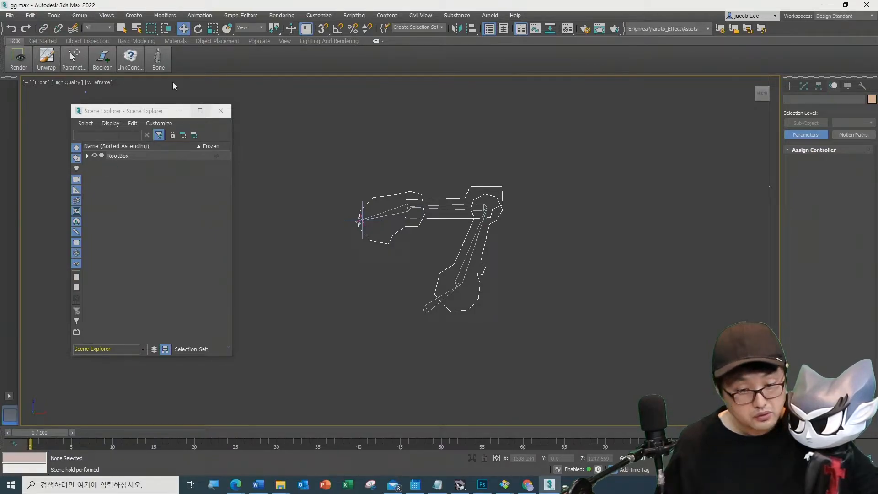
{"action": "left_click", "coordinate": [11, 16]}
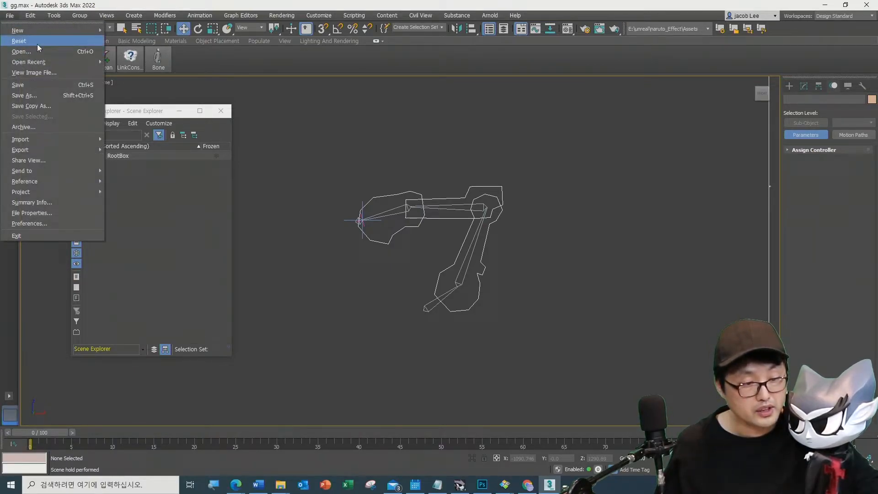
{"action": "left_click", "coordinate": [39, 52]}
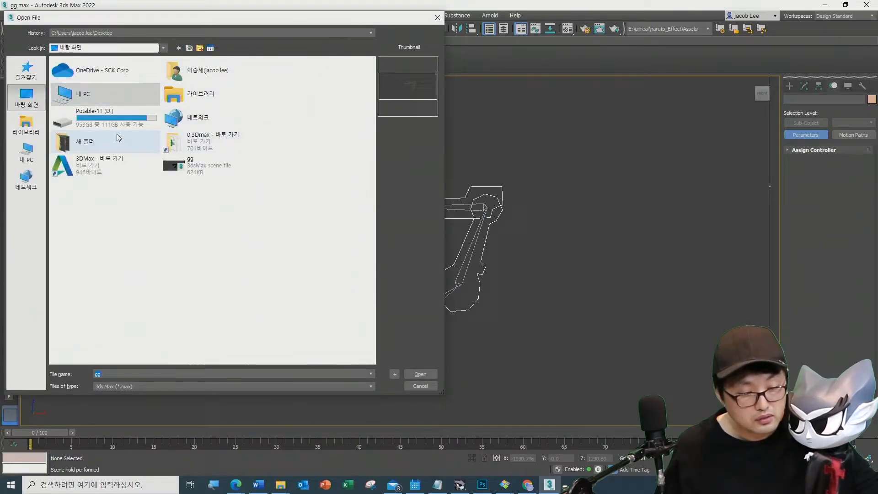
{"action": "double_click", "coordinate": [115, 170]}
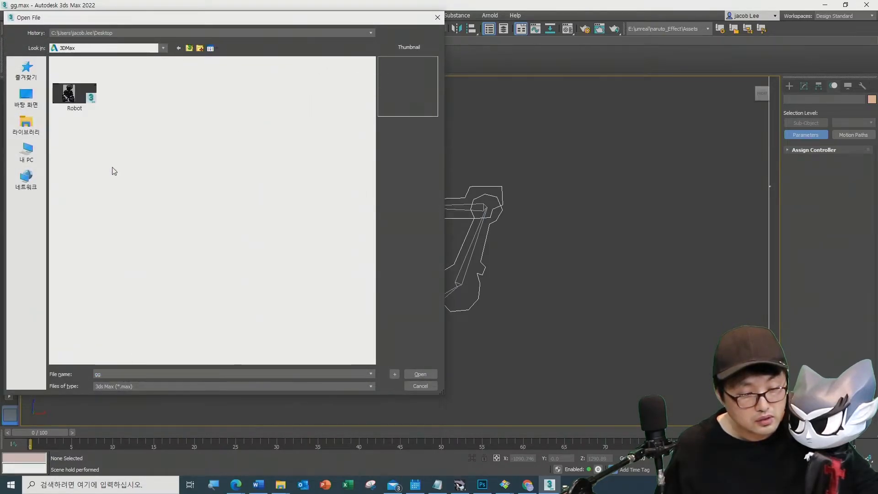
{"action": "double_click", "coordinate": [91, 98]}
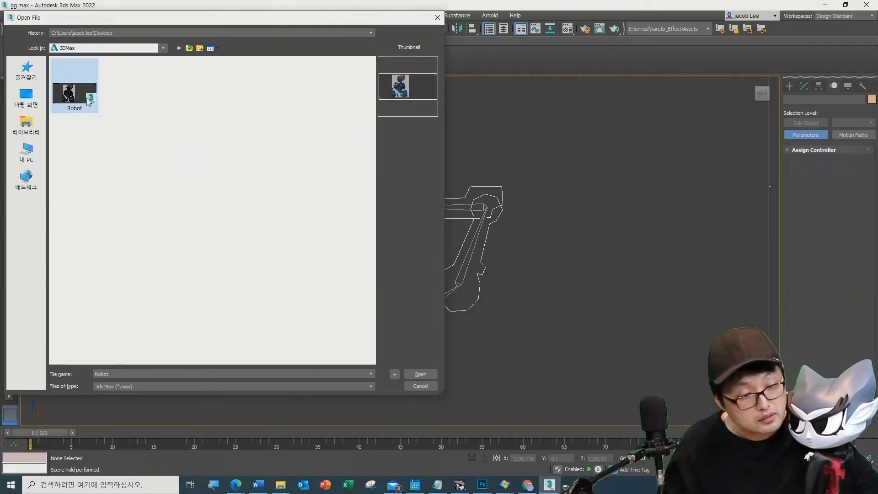
Step: Play the robot's animation and switch the viewport to wireframe to examine its bone chains in motion
{"action": "left_click", "coordinate": [450, 315]}
{"action": "middle_click_drag", "start_coordinate": [453, 311], "coordinate": [543, 310]}
{"action": "scroll", "coordinate": [394, 305], "scroll_direction": "up", "scroll_amount": 3}
{"action": "scroll", "coordinate": [414, 330], "scroll_direction": "down", "scroll_amount": 3}
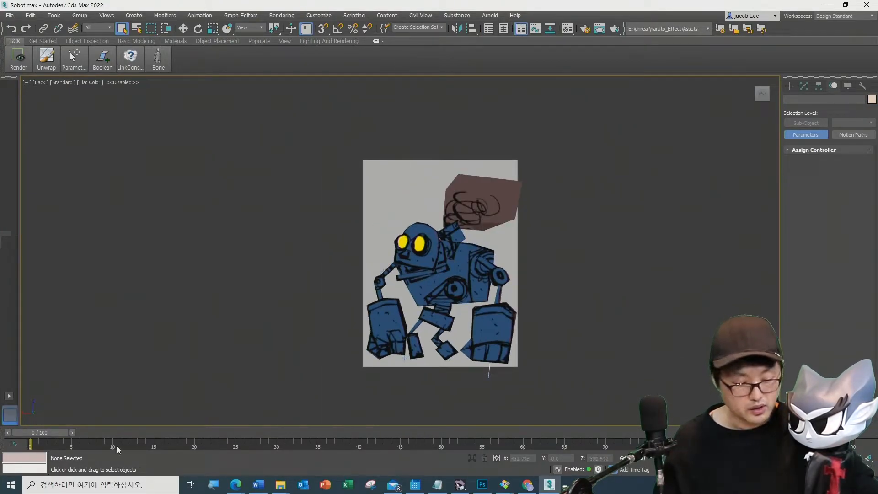
{"action": "key", "text": "slash"}
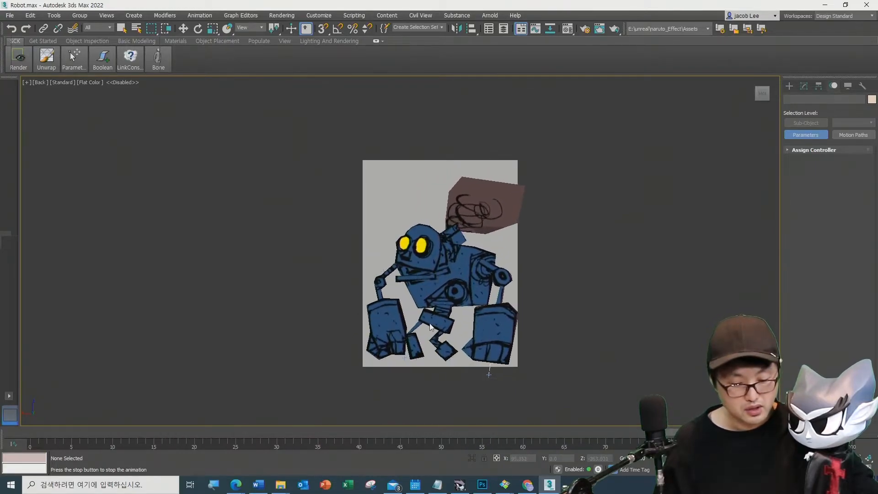
{"action": "scroll", "coordinate": [454, 334], "scroll_direction": "up", "scroll_amount": 3}
{"action": "key", "text": "F3"}
{"action": "scroll", "coordinate": [456, 336], "scroll_direction": "down", "scroll_amount": 2}
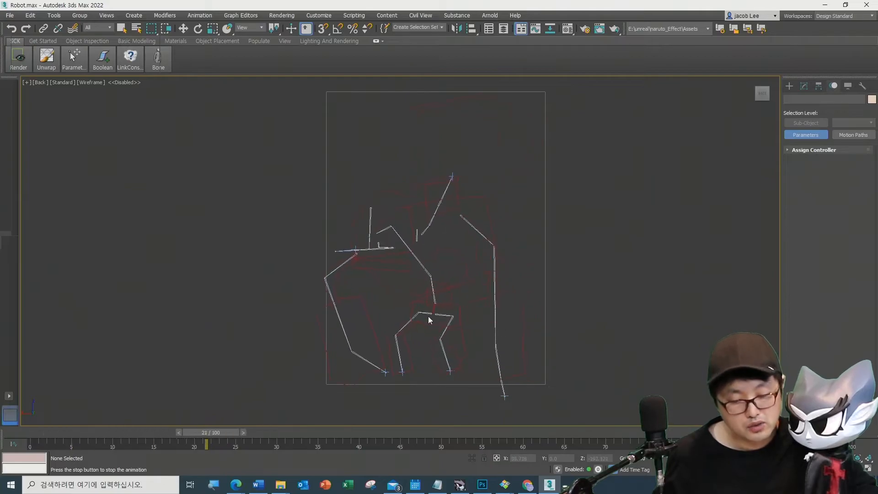
Step: Examine the robot's moving bones up close, return the viewport to flat color shading and stop the animation
{"action": "scroll", "coordinate": [463, 336], "scroll_direction": "up", "scroll_amount": 5}
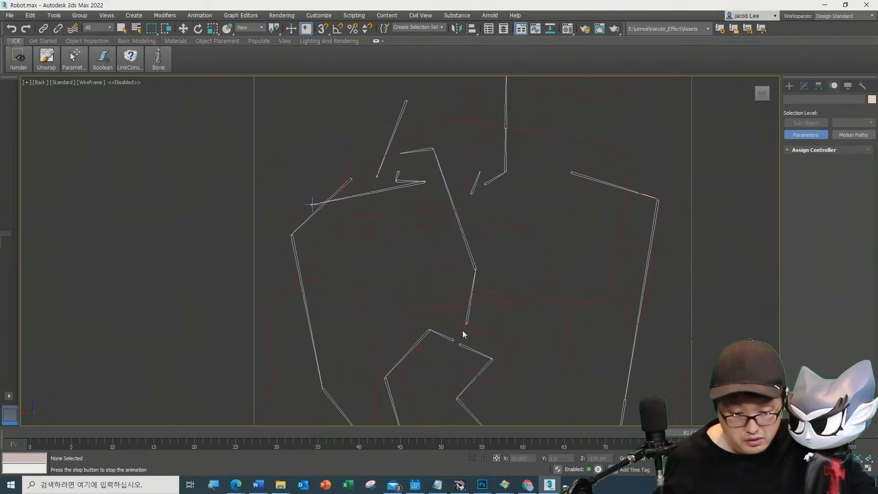
{"action": "key", "text": "F3"}
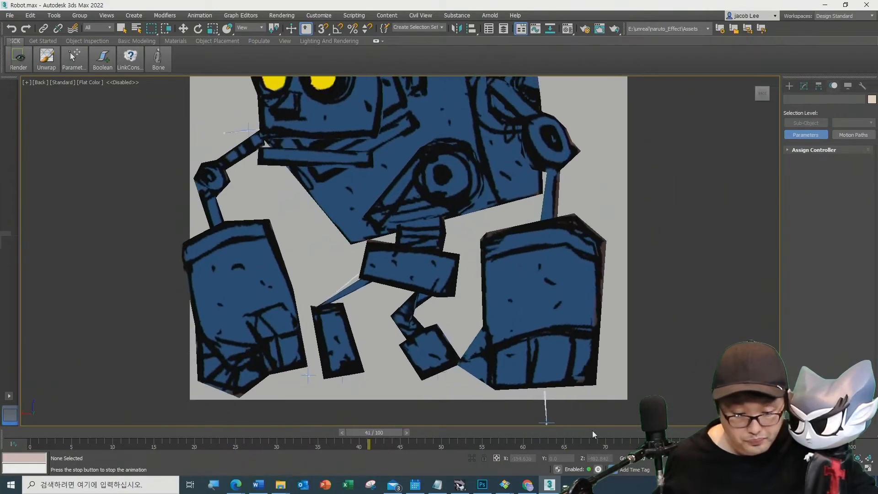
{"action": "key", "text": "slash"}
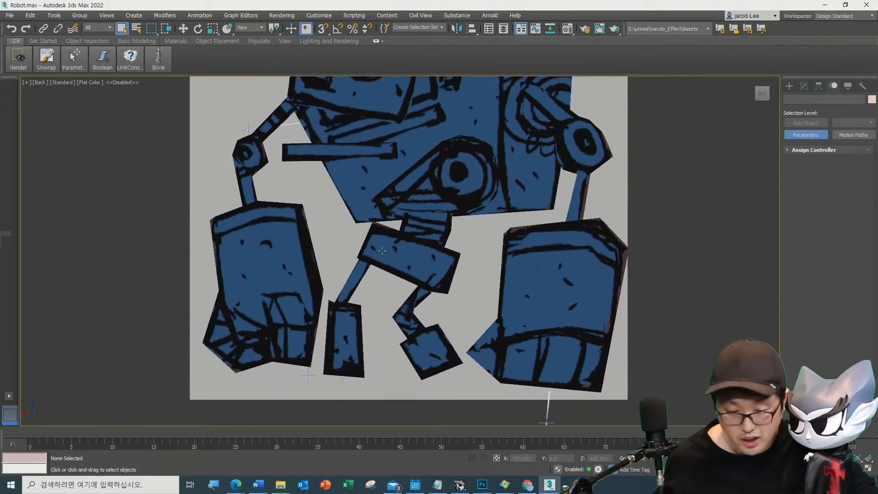
Step: Select the Center object in wireframe, try moving it in flat color shading, and undo the move
{"action": "key", "text": "F3"}
{"action": "left_click", "coordinate": [408, 244]}
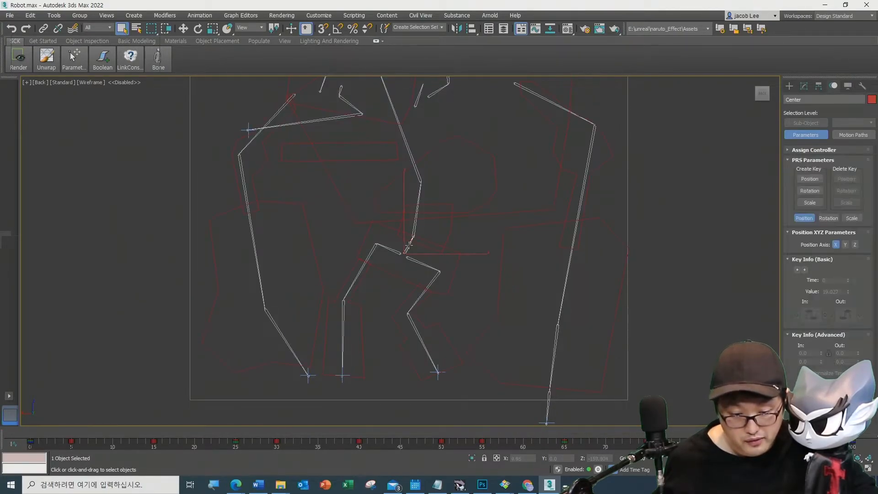
{"action": "scroll", "coordinate": [333, 376], "scroll_direction": "down", "scroll_amount": 3}
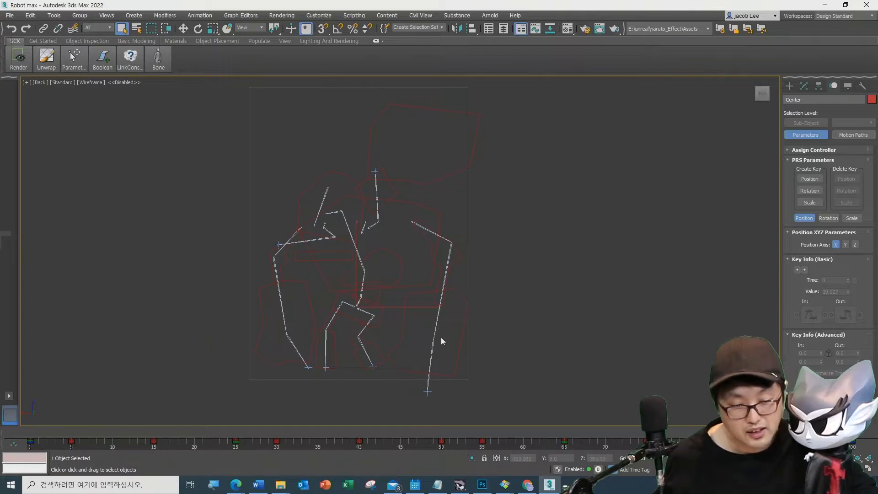
{"action": "key", "text": "F3"}
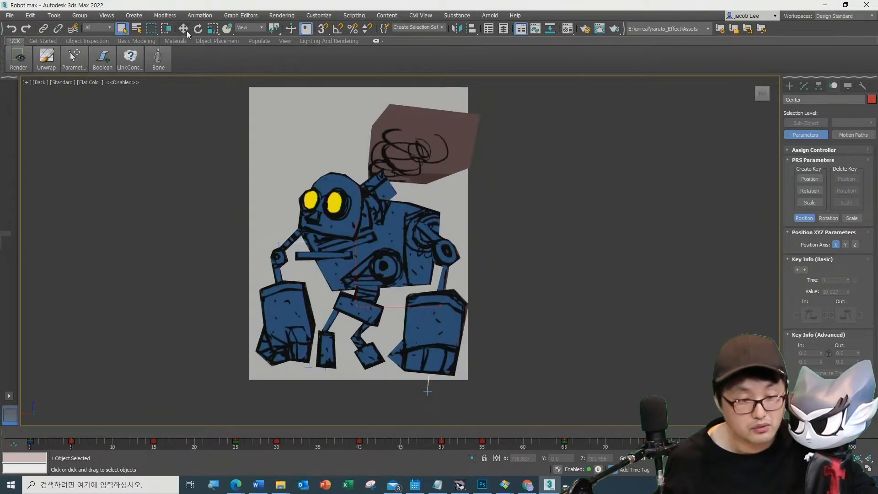
{"action": "key", "text": "w"}
{"action": "left_click_drag", "start_coordinate": [383, 282], "coordinate": [369, 302]}
{"action": "key", "text": "ctrl+z"}
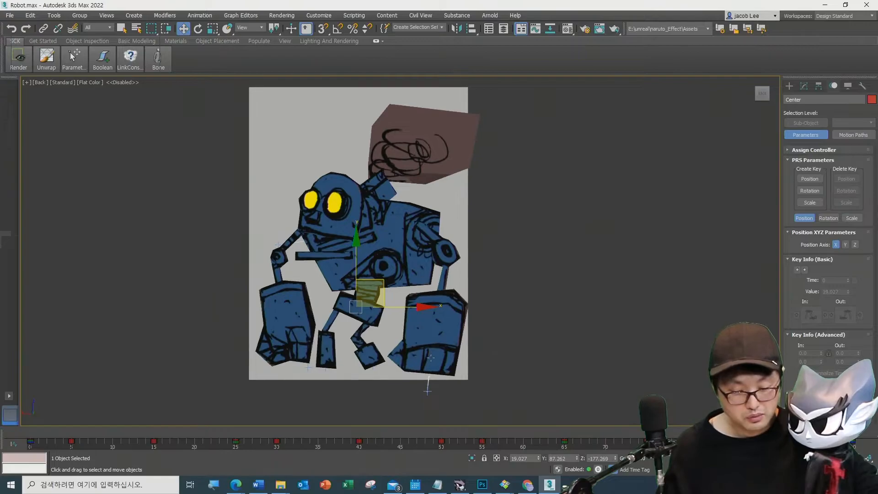
Step: Select Bone030 and review the animation by playing and scrubbing it in wireframe and flat color shading
{"action": "left_click", "coordinate": [427, 387]}
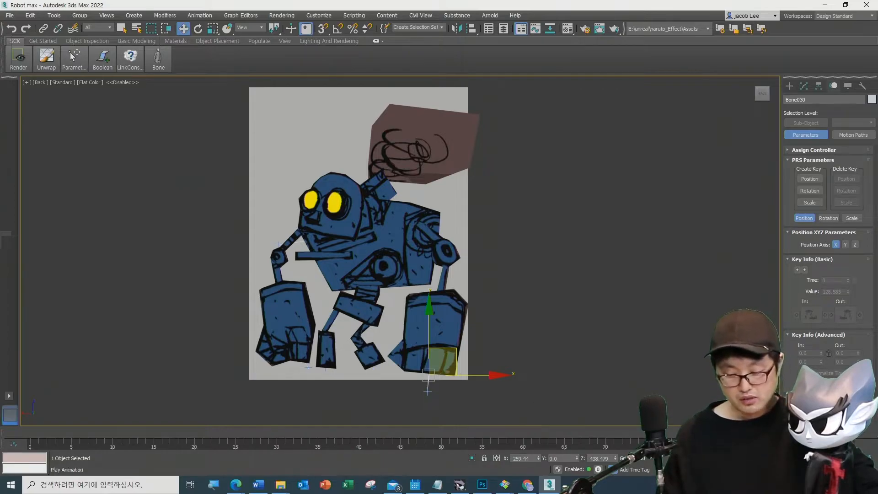
{"action": "left_click", "coordinate": [681, 458]}
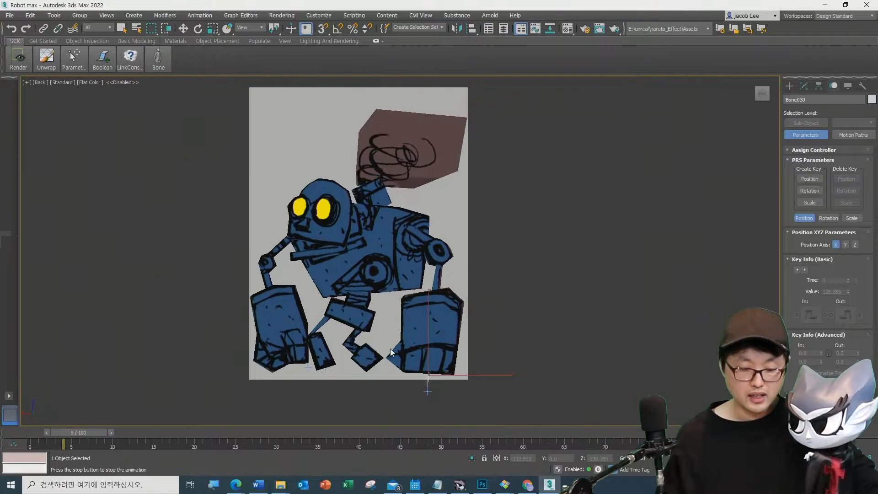
{"action": "key", "text": "F3"}
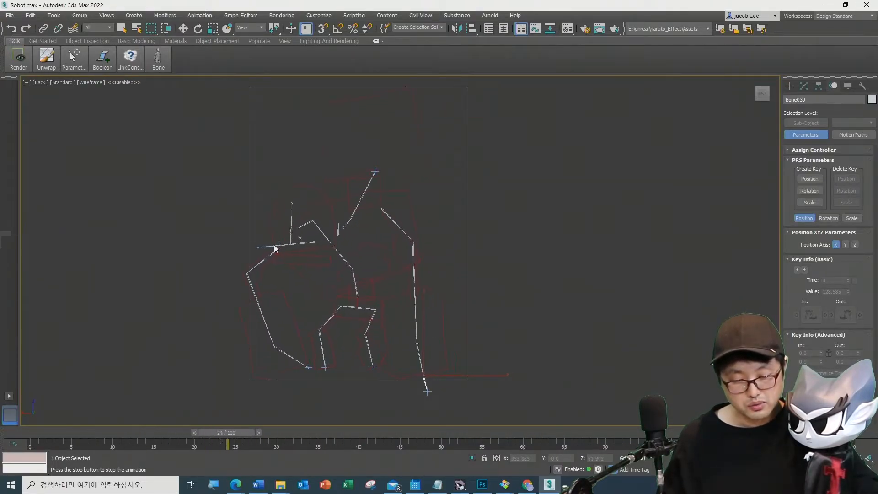
{"action": "key", "text": "F3"}
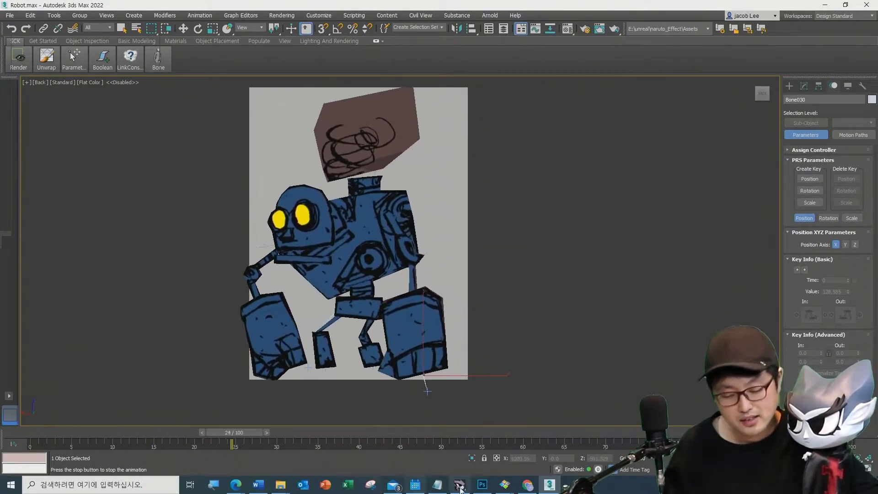
{"action": "key", "text": "slash"}
{"action": "left_click_drag", "start_coordinate": [47, 434], "coordinate": [732, 441]}
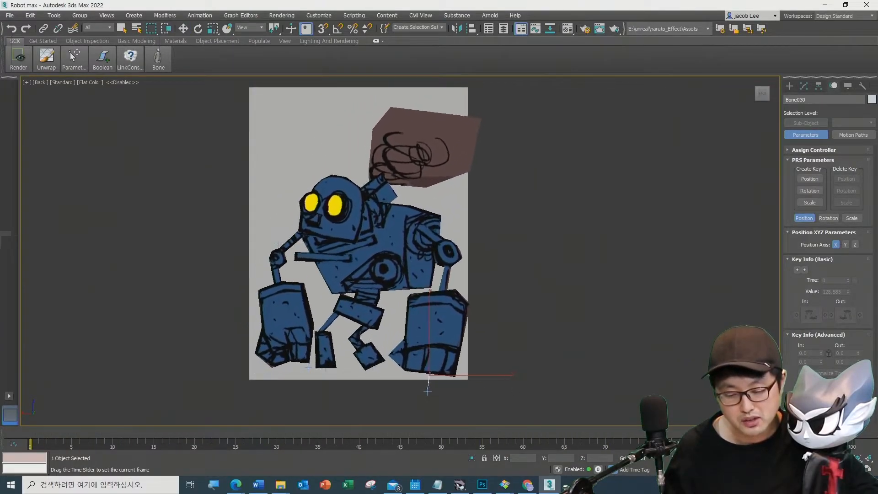
{"action": "key", "text": "slash"}
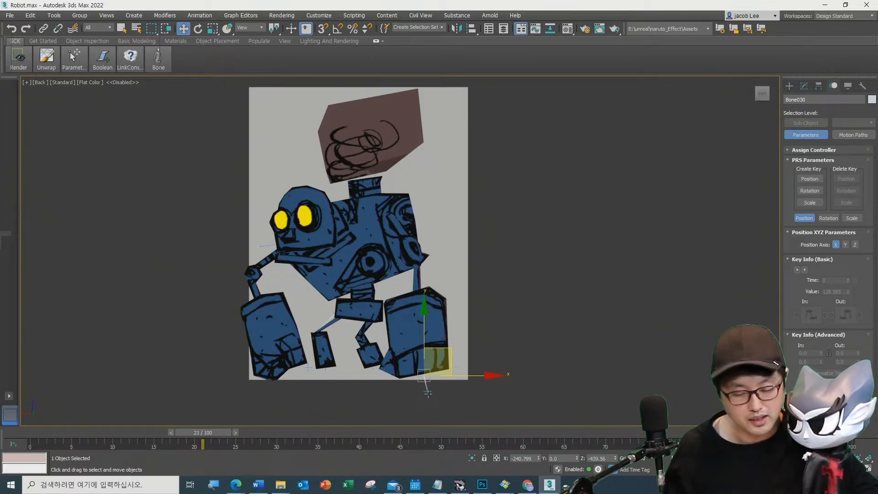
Step: Return to frame 0, turn on Auto Key and select IK Chain002 at the end of the robot's arm
{"action": "left_click", "coordinate": [428, 392]}
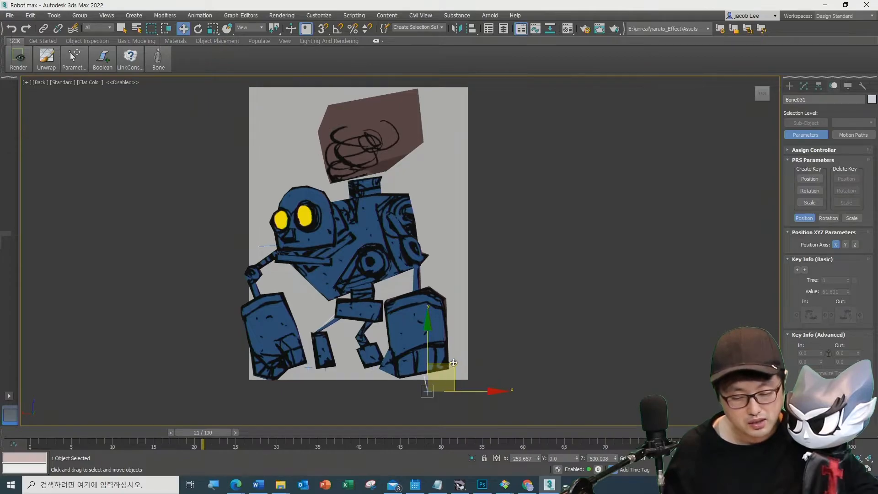
{"action": "left_click_drag", "start_coordinate": [222, 433], "coordinate": [18, 447]}
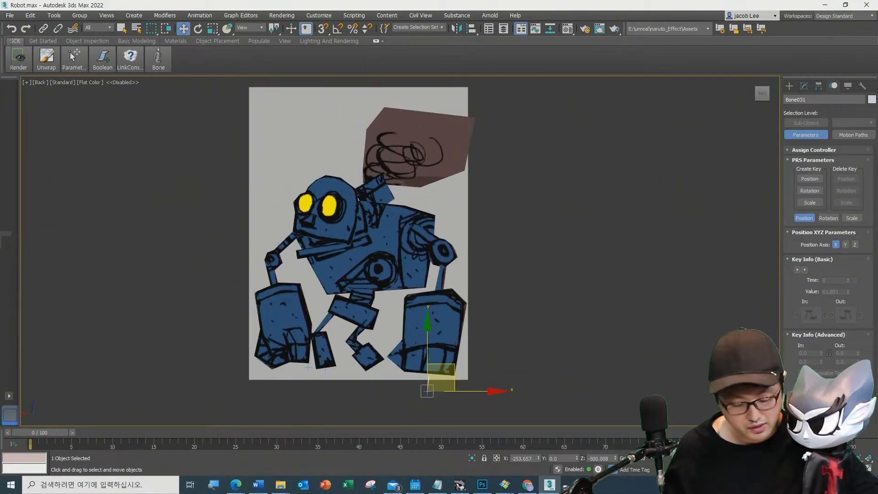
{"action": "key", "text": "n"}
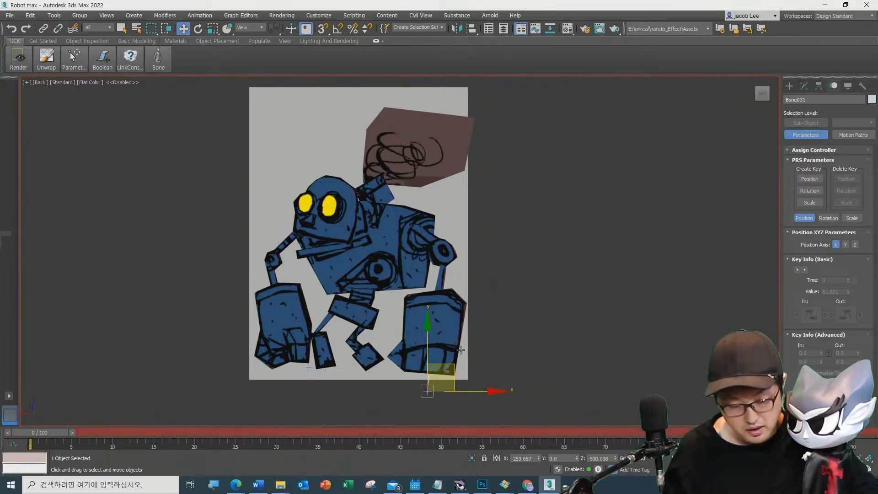
{"action": "scroll", "coordinate": [434, 387], "scroll_direction": "up", "scroll_amount": 3}
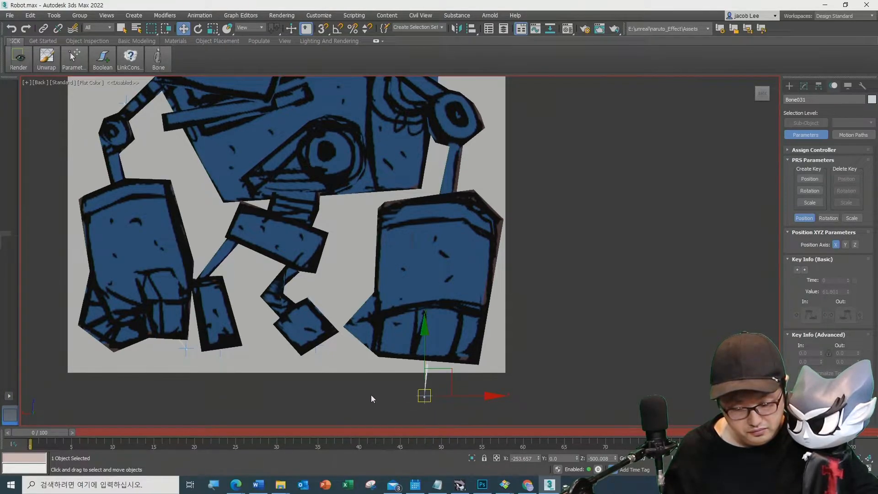
{"action": "scroll", "coordinate": [376, 397], "scroll_direction": "up", "scroll_amount": 4}
{"action": "left_click", "coordinate": [466, 393]}
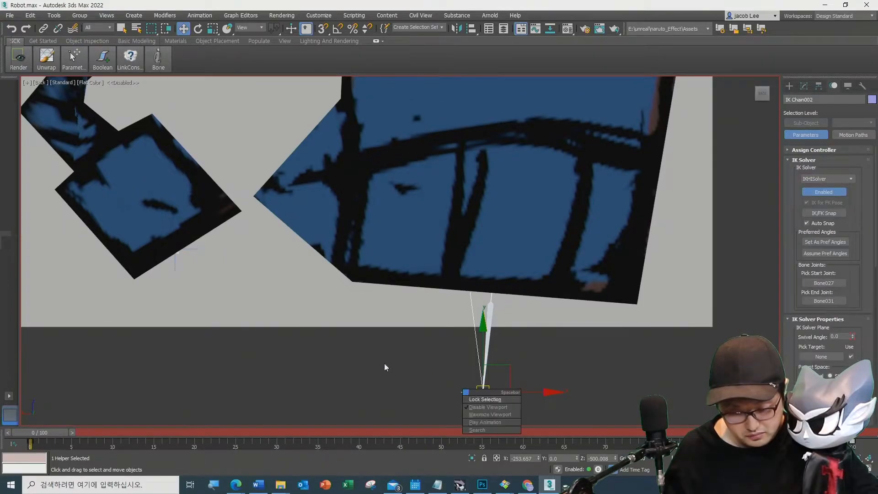
{"action": "scroll", "coordinate": [362, 363], "scroll_direction": "down", "scroll_amount": 5}
{"action": "scroll", "coordinate": [354, 372], "scroll_direction": "down", "scroll_amount": 4}
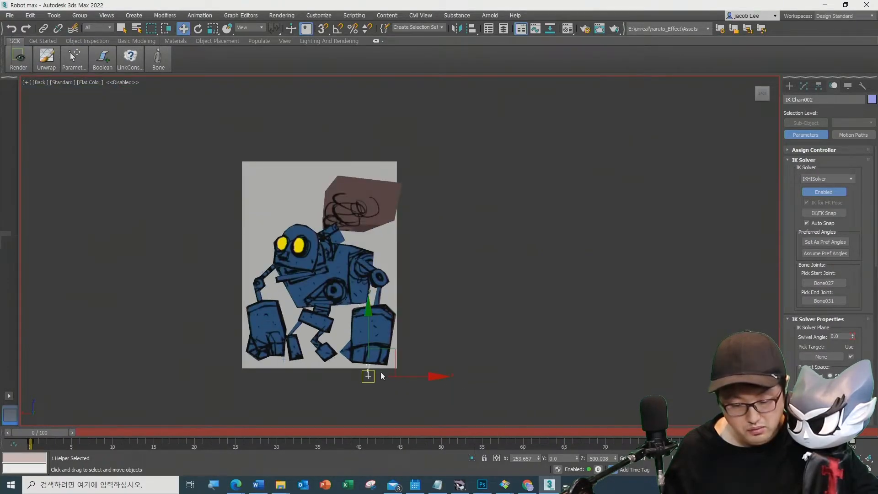
Step: Set a key for Mesh003 at frame 0, go to frame 44 and try moving the mesh, undoing that move
{"action": "left_click", "coordinate": [393, 350]}
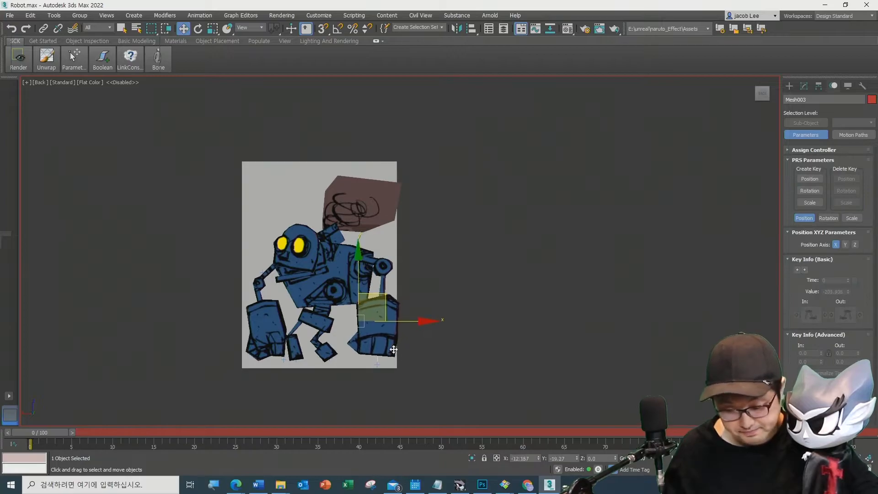
{"action": "key", "text": "n"}
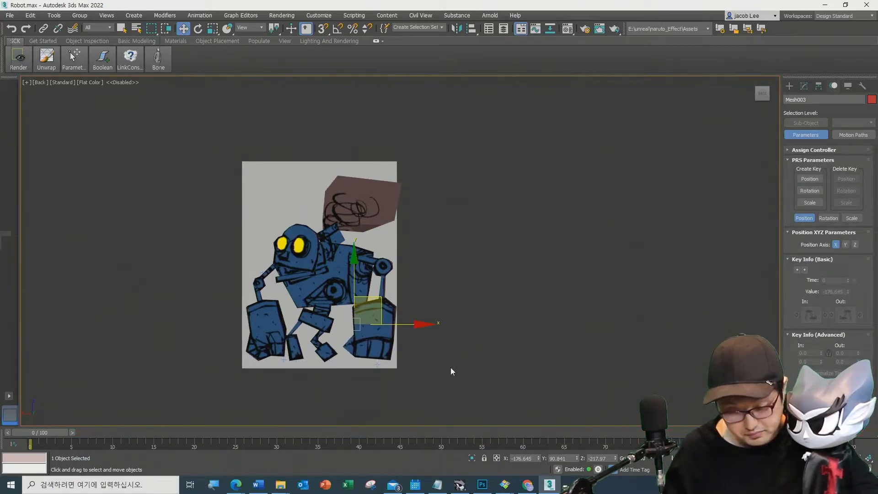
{"action": "key", "text": "n"}
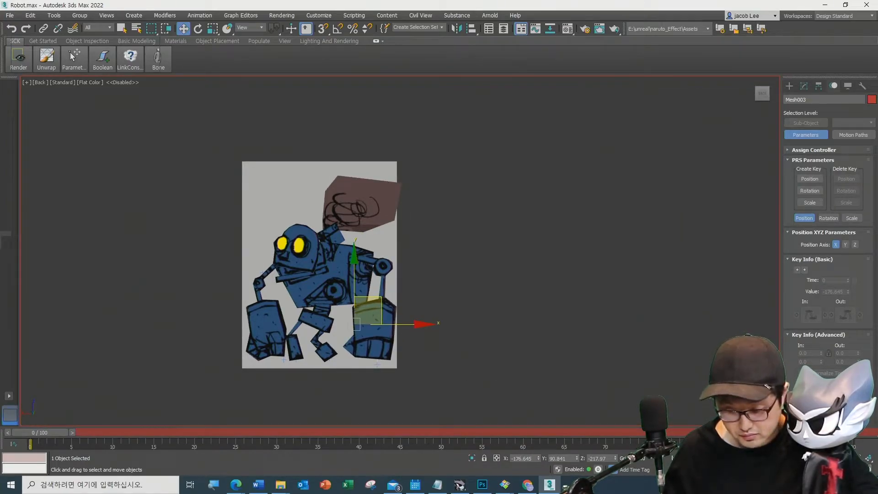
{"action": "key", "text": "k"}
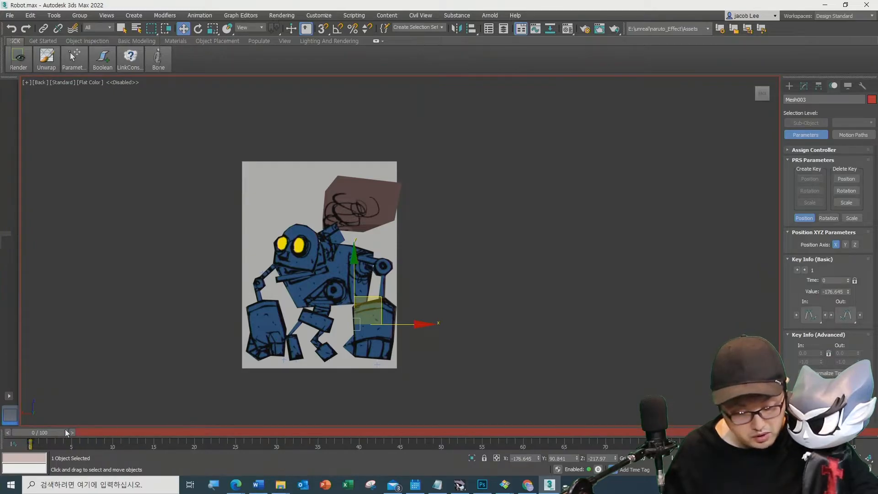
{"action": "left_click_drag", "start_coordinate": [57, 431], "coordinate": [409, 437]}
{"action": "left_click_drag", "start_coordinate": [380, 303], "coordinate": [425, 265]}
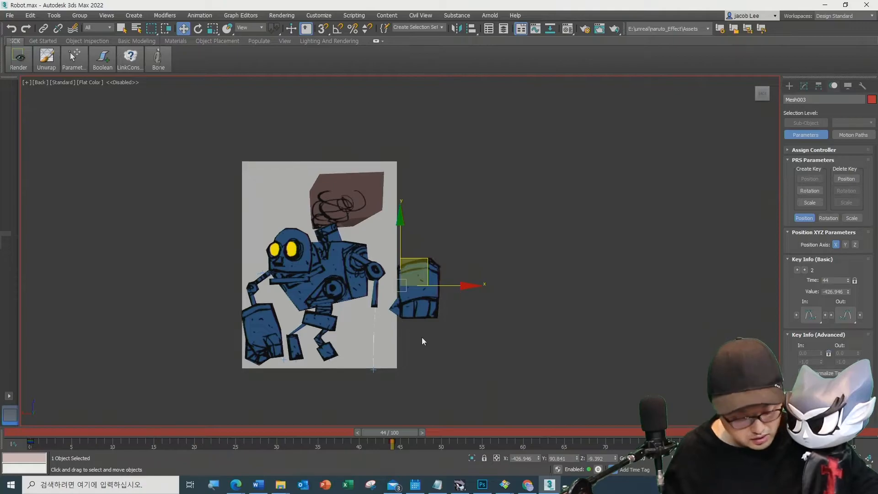
{"action": "key", "text": "ctrl+z"}
Step: Move IK Chain002 up and away from the body at frame 44 to raise the arm, and scrub through the motion
{"action": "left_click", "coordinate": [374, 370]}
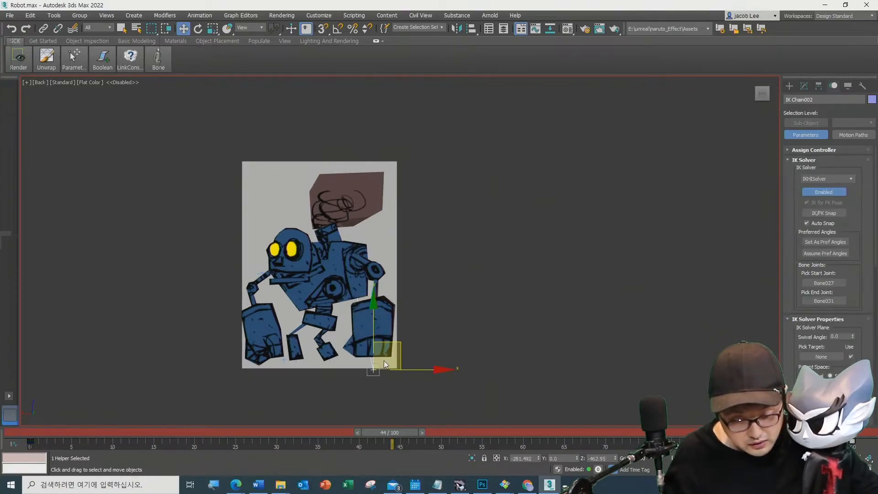
{"action": "left_click_drag", "start_coordinate": [401, 343], "coordinate": [496, 274]}
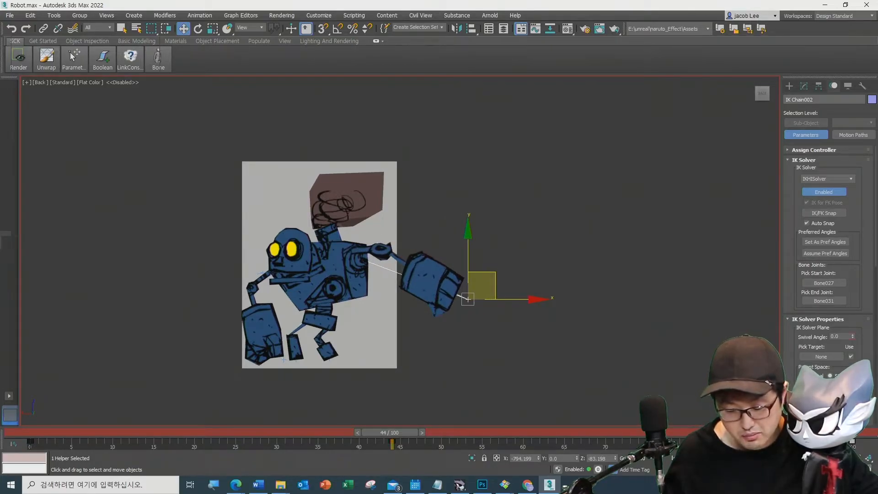
{"action": "left_click_drag", "start_coordinate": [401, 433], "coordinate": [833, 453]}
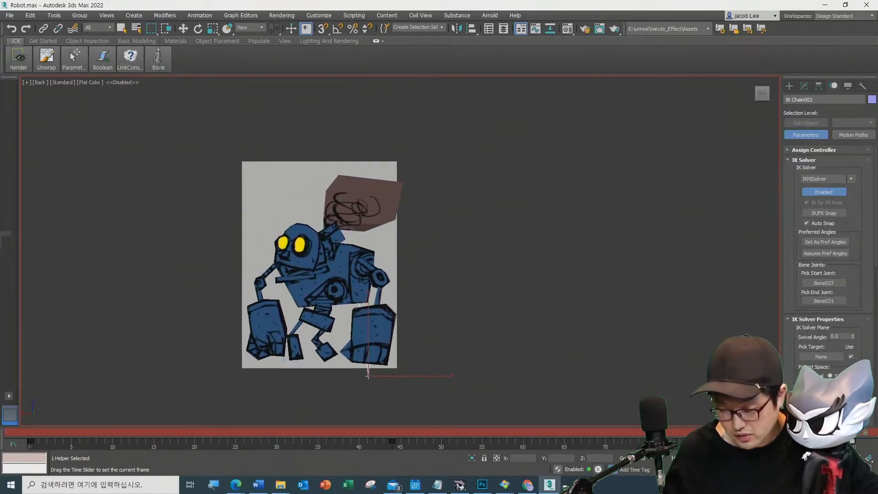
Step: Play the animation to review the new arm swing, turn off Auto Key and stop playback
{"action": "key", "text": "w"}
{"action": "key", "text": "slash"}
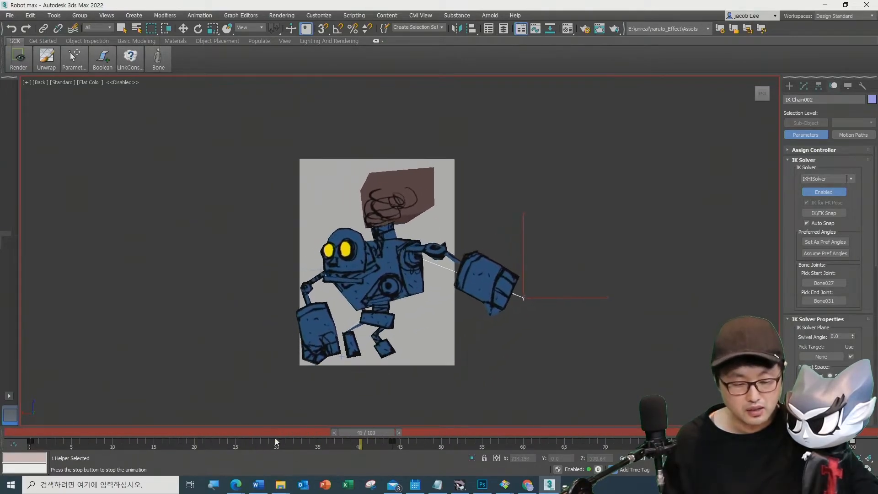
{"action": "key", "text": "n"}
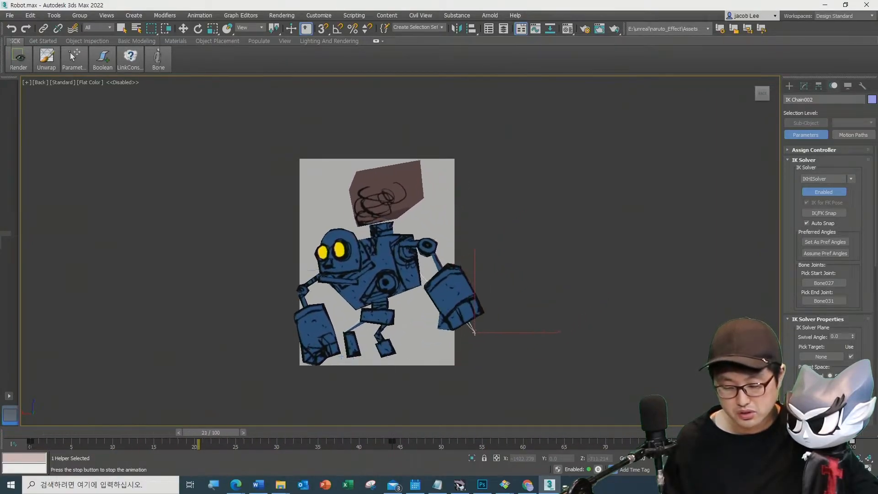
{"action": "key", "text": "/"}
{"action": "key", "text": "w"}
Step: Clear the selection and save the Robot scene
{"action": "left_click", "coordinate": [429, 381]}
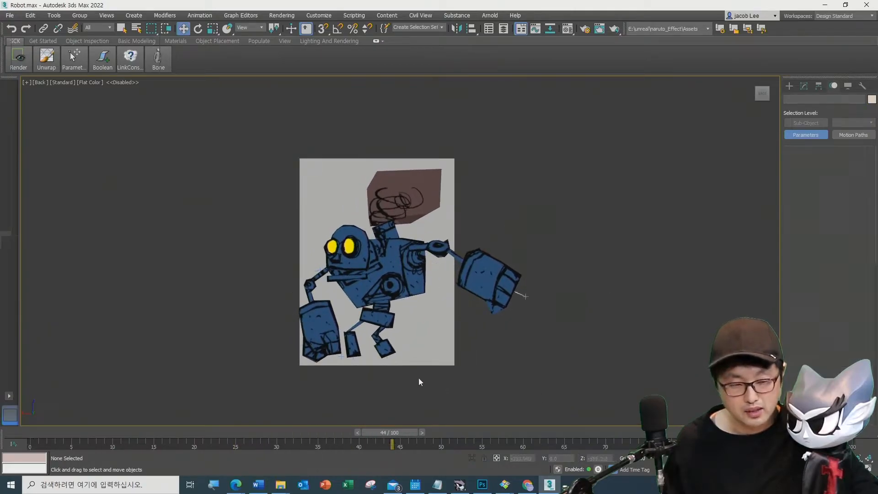
{"action": "left_click", "coordinate": [10, 15]}
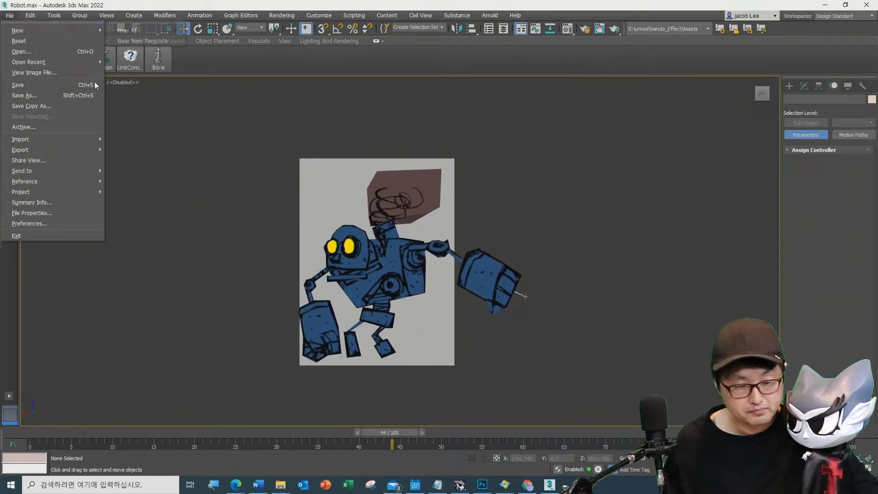
{"action": "left_click", "coordinate": [48, 85]}
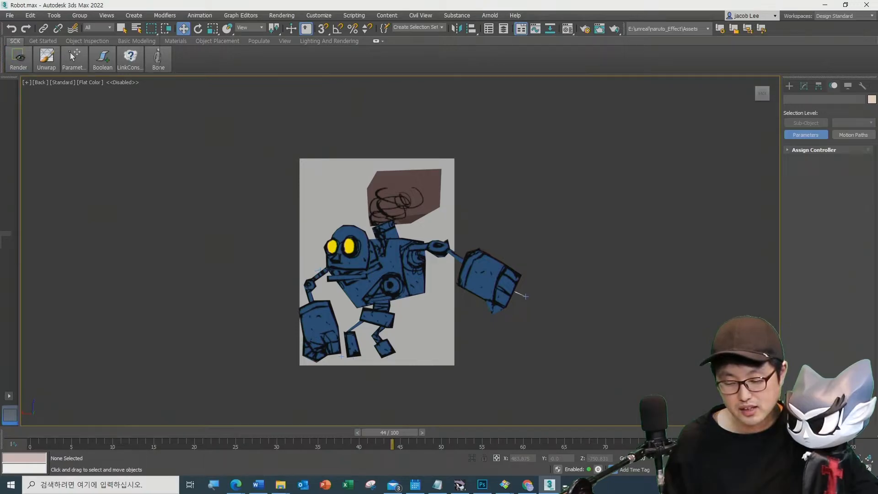
Step: Play the animation, view its bones in wireframe, select the Center object at the waist and restore flat color shading
{"action": "key", "text": "/"}
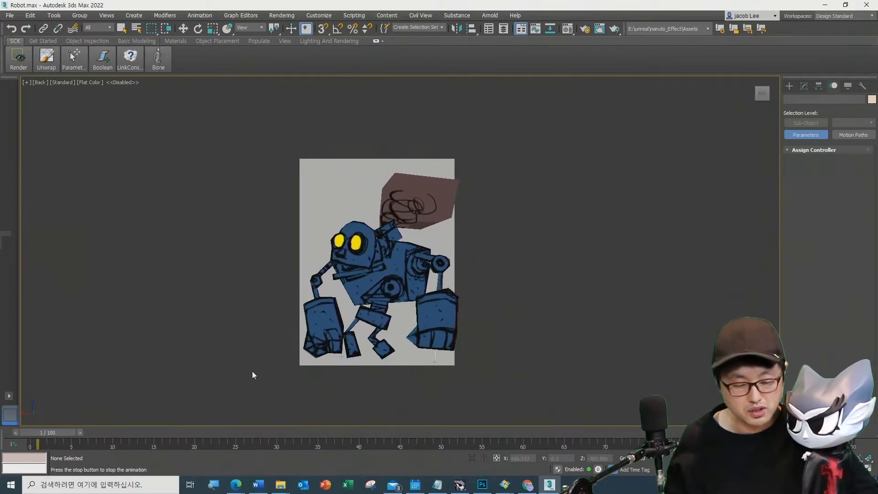
{"action": "key", "text": "F3"}
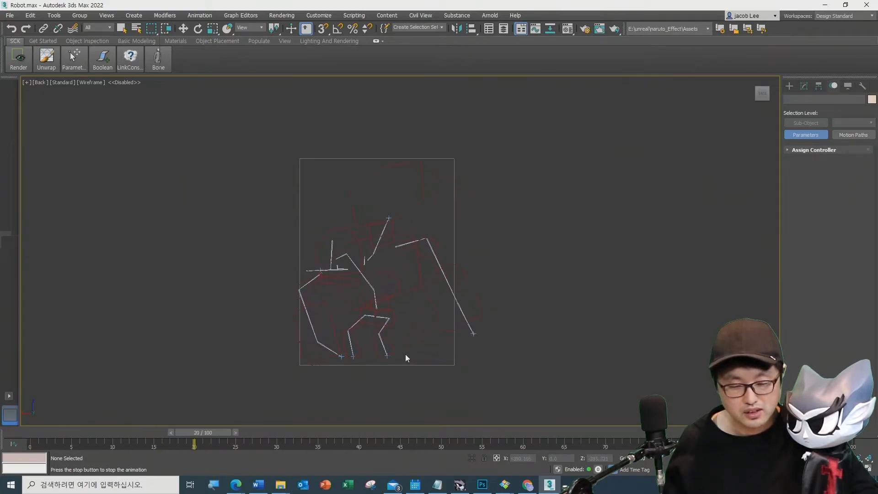
{"action": "scroll", "coordinate": [411, 364], "scroll_direction": "up", "scroll_amount": 3}
{"action": "left_click", "coordinate": [375, 295]}
{"action": "key", "text": "F3"}
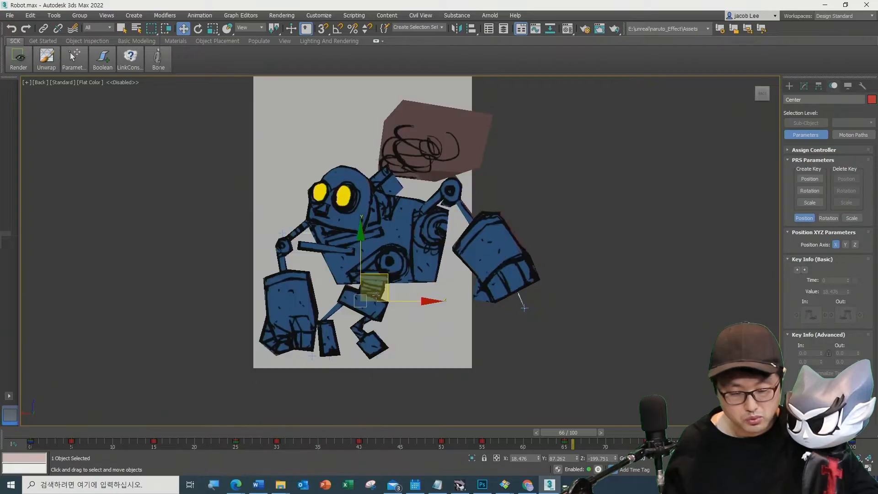
Step: Clear the selection and fetch the held arm scene, adopting the file's gamma and LUT settings
{"action": "left_click_drag", "start_coordinate": [382, 277], "coordinate": [379, 300]}
{"action": "left_click", "coordinate": [433, 397]}
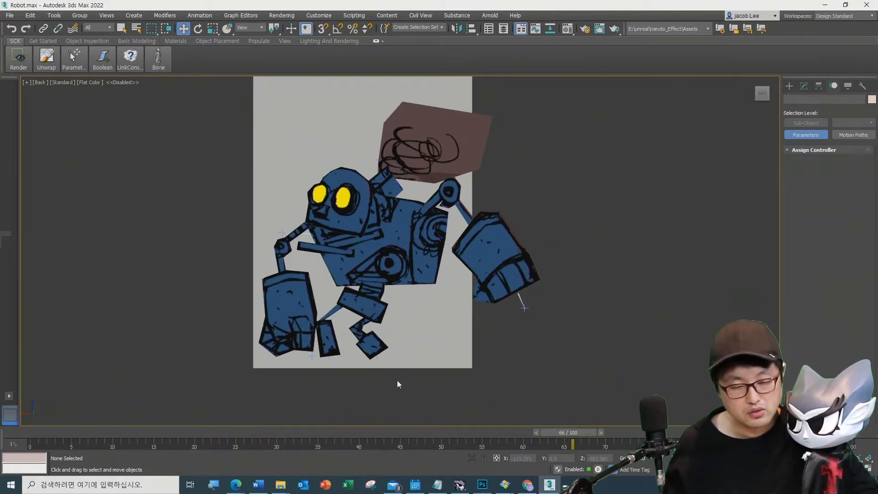
{"action": "left_click", "coordinate": [10, 16]}
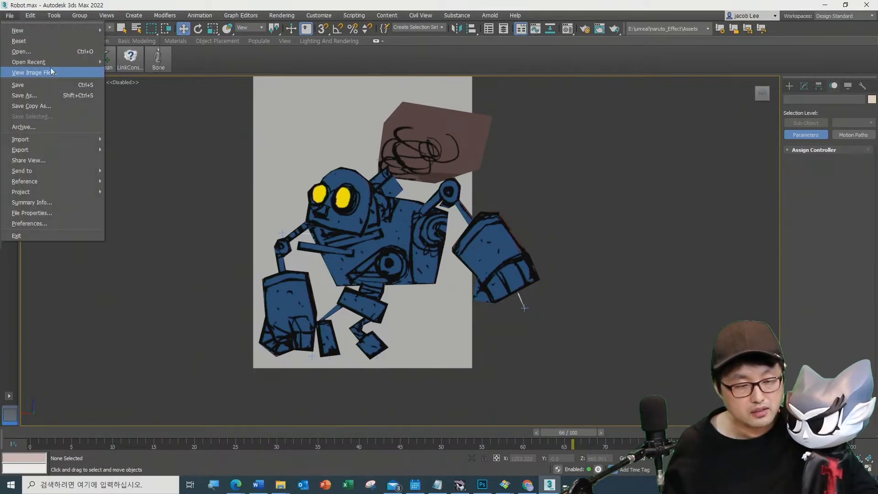
{"action": "mouse_move", "coordinate": [65, 63]}
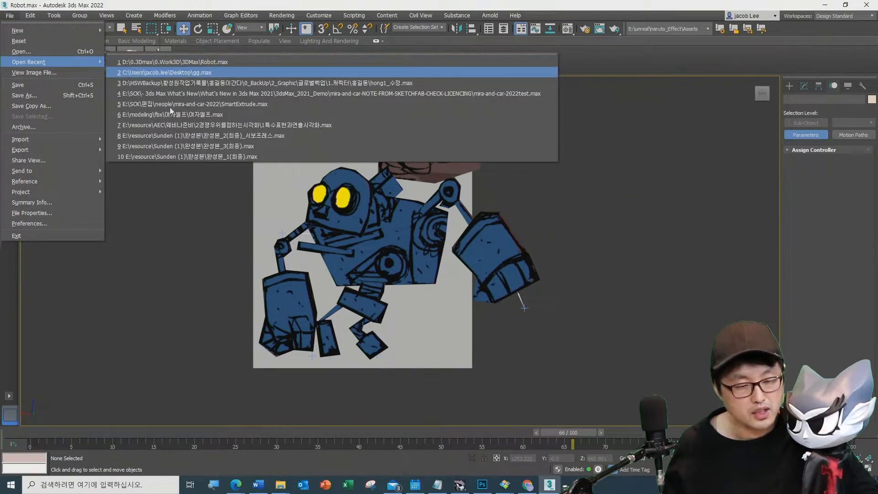
{"action": "left_click", "coordinate": [185, 207]}
{"action": "left_click", "coordinate": [34, 16]}
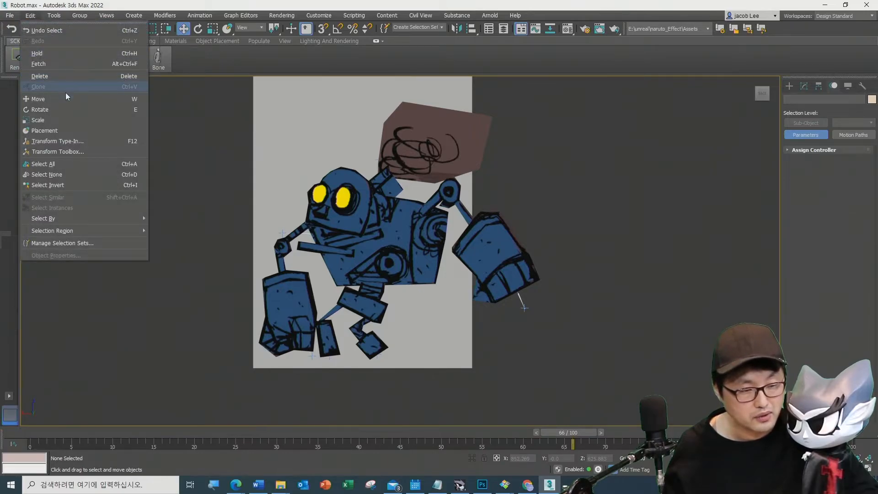
{"action": "left_click", "coordinate": [72, 67]}
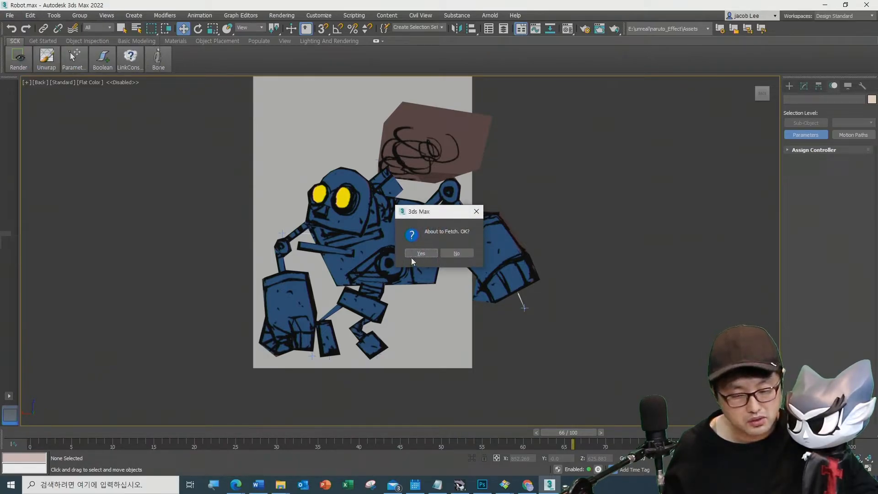
{"action": "left_click", "coordinate": [420, 256]}
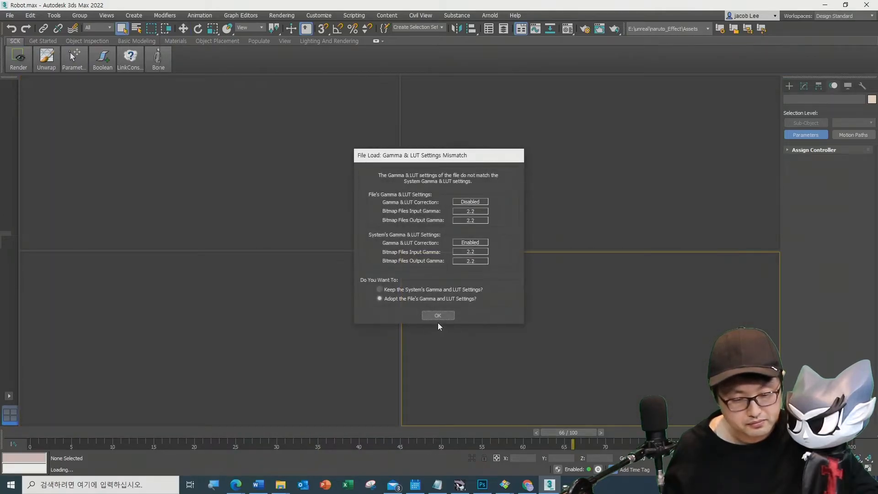
{"action": "left_click", "coordinate": [437, 316]}
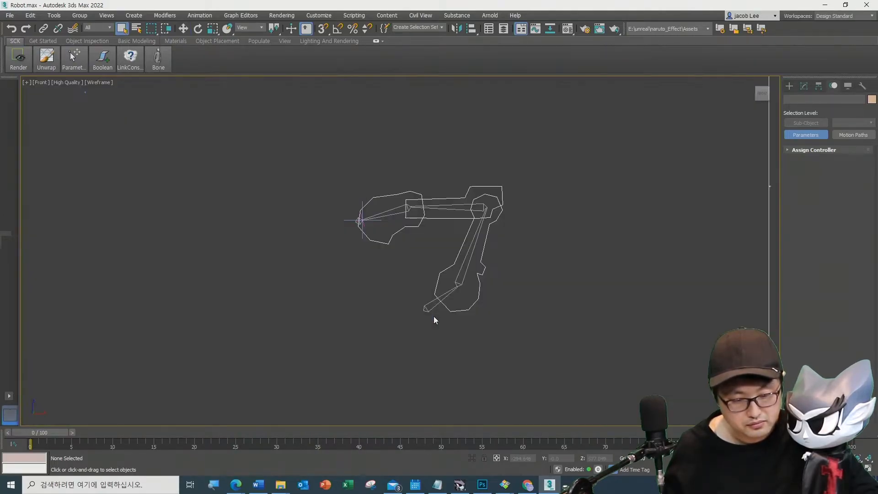
Step: Move IK Chain002 slightly to repose the arm, switch the view to default shading and clear the selection
{"action": "scroll", "coordinate": [381, 285], "scroll_direction": "up", "scroll_amount": 3}
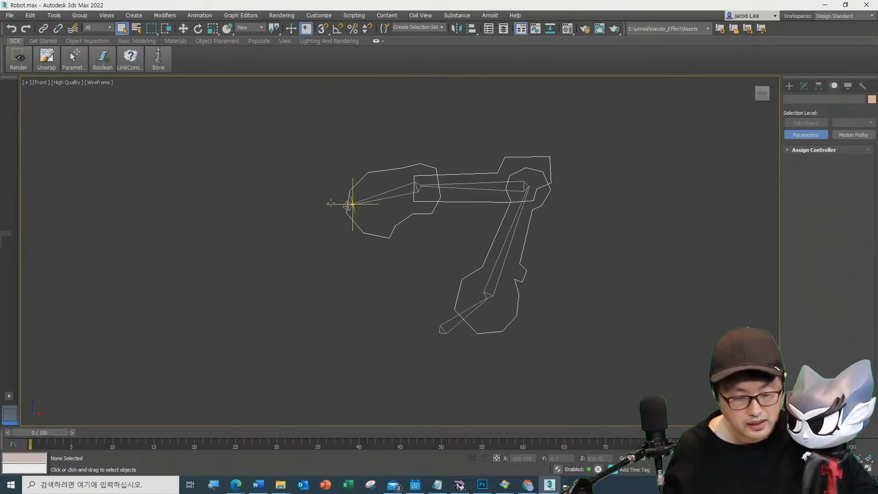
{"action": "left_click", "coordinate": [331, 203]}
{"action": "left_click", "coordinate": [183, 29]}
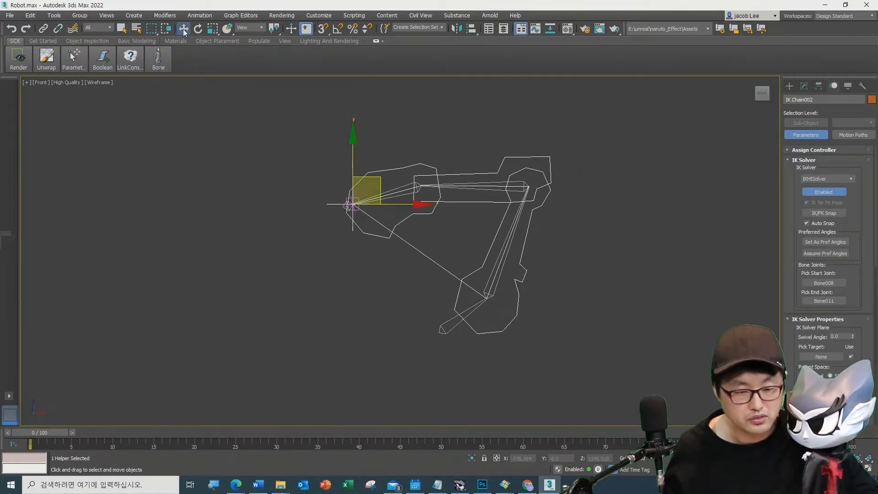
{"action": "mouse_move", "coordinate": [368, 185]}
{"action": "left_mouse_down"}
{"action": "mouse_move", "coordinate": [379, 203]}
{"action": "mouse_move", "coordinate": [362, 192]}
{"action": "mouse_move", "coordinate": [347, 197]}
{"action": "left_mouse_up"}
{"action": "key", "text": "F3"}
{"action": "scroll", "coordinate": [320, 266], "scroll_direction": "down", "scroll_amount": 2}
{"action": "left_click", "coordinate": [323, 264]}
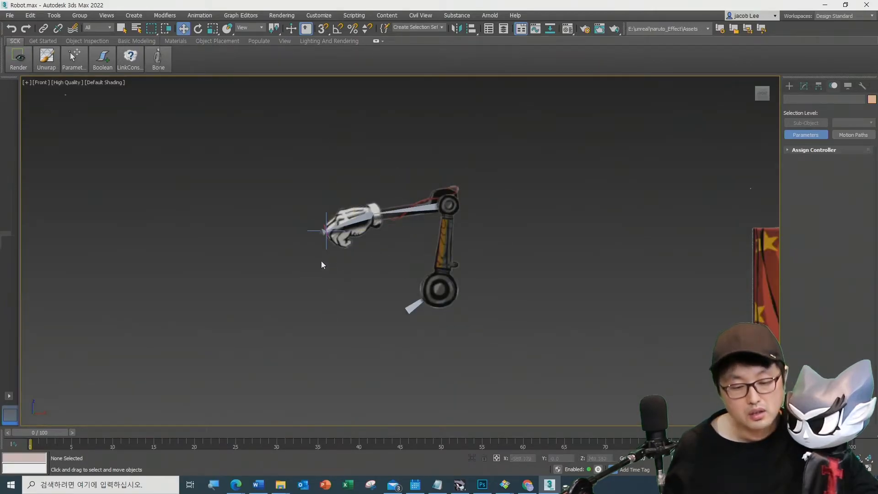
Step: Select the bone at the arm's base and examine the source sheet of cutout parts beside the rig
{"action": "left_click", "coordinate": [404, 311]}
{"action": "middle_click_drag", "start_coordinate": [372, 277], "coordinate": [252, 290]}
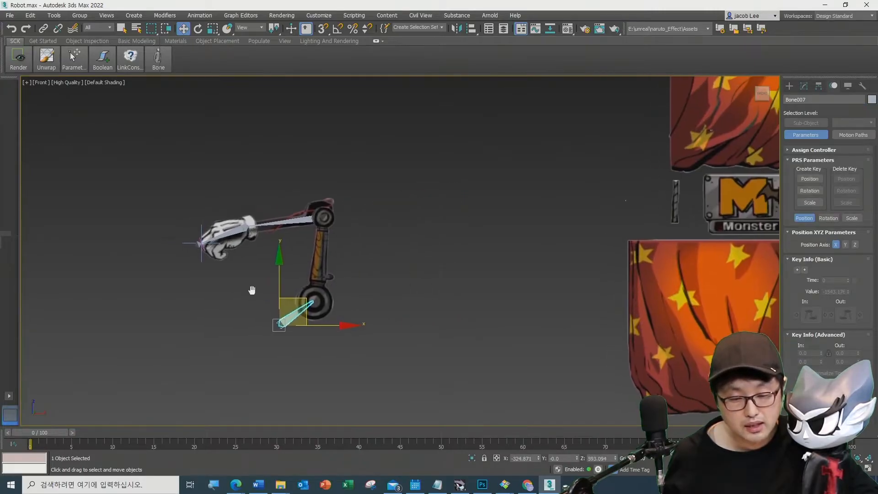
{"action": "scroll", "coordinate": [400, 281], "scroll_direction": "down", "scroll_amount": 3}
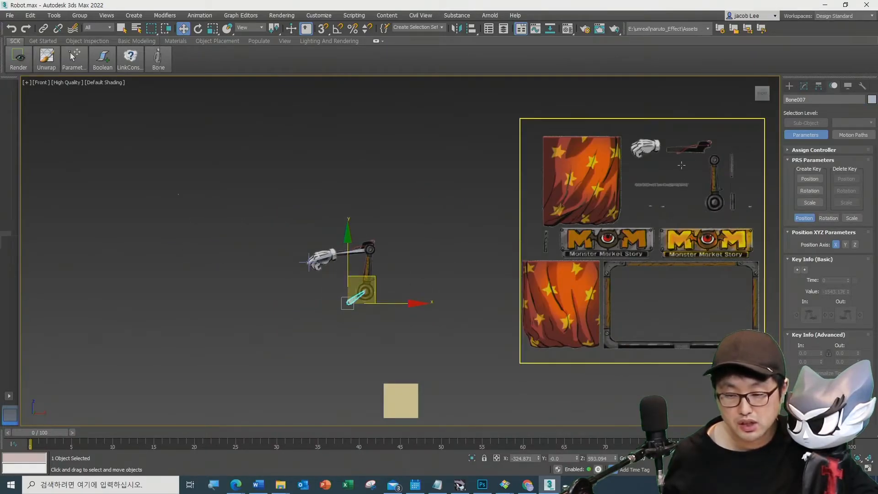
{"action": "middle_click_drag", "start_coordinate": [681, 165], "coordinate": [522, 232]}
{"action": "scroll", "coordinate": [526, 242], "scroll_direction": "up", "scroll_amount": 4}
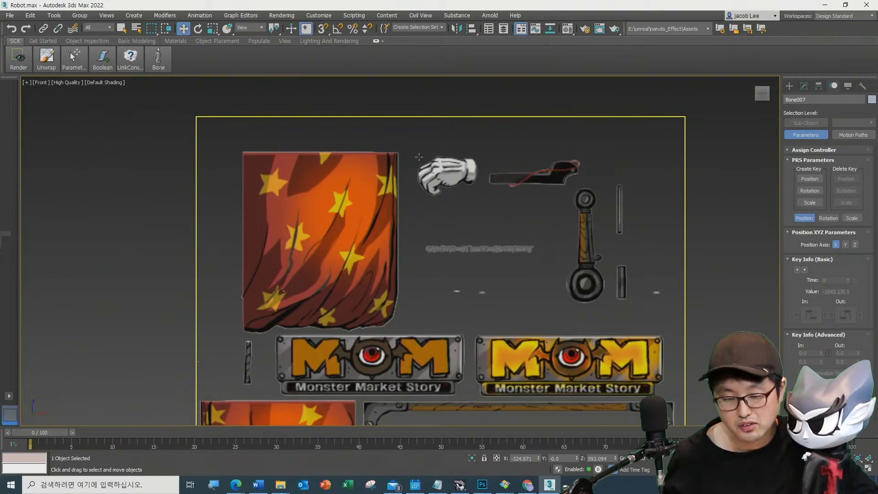
{"action": "scroll", "coordinate": [184, 307], "scroll_direction": "down", "scroll_amount": 2}
{"action": "middle_click_drag", "start_coordinate": [288, 290], "coordinate": [666, 251]}
{"action": "scroll", "coordinate": [397, 342], "scroll_direction": "up", "scroll_amount": 2}
{"action": "middle_click_drag", "start_coordinate": [430, 291], "coordinate": [511, 201]}
{"action": "left_click", "coordinate": [383, 267]}
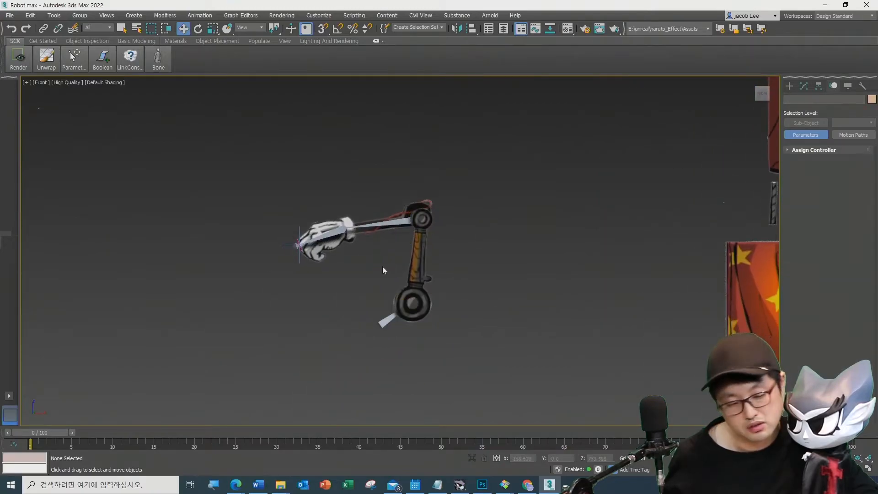
Step: Create a free Spring dynamics object in the Top view beyond the hand end, about 13.5 in diameter and 113 high
{"action": "left_click", "coordinate": [325, 236]}
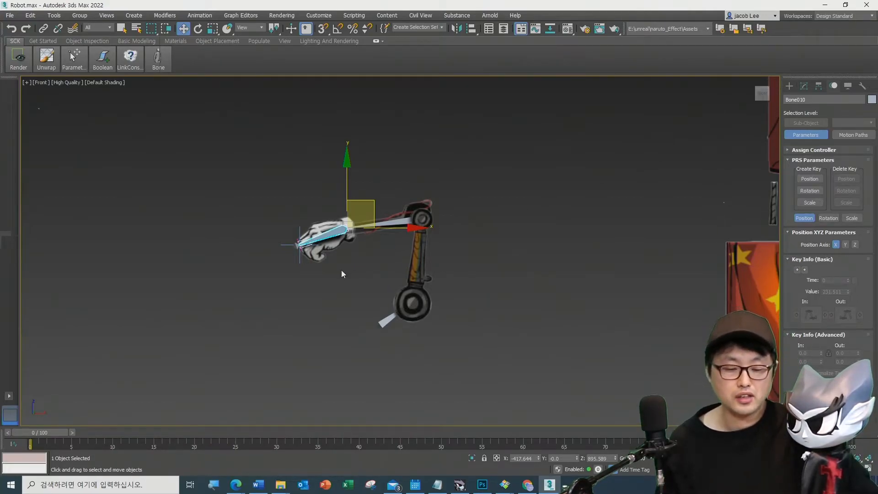
{"action": "scroll", "coordinate": [341, 272], "scroll_direction": "up", "scroll_amount": 5}
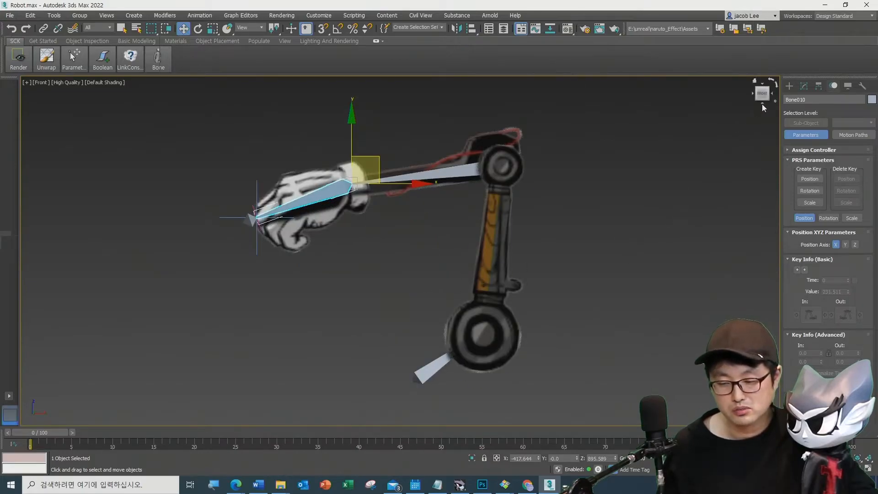
{"action": "left_click", "coordinate": [791, 87]}
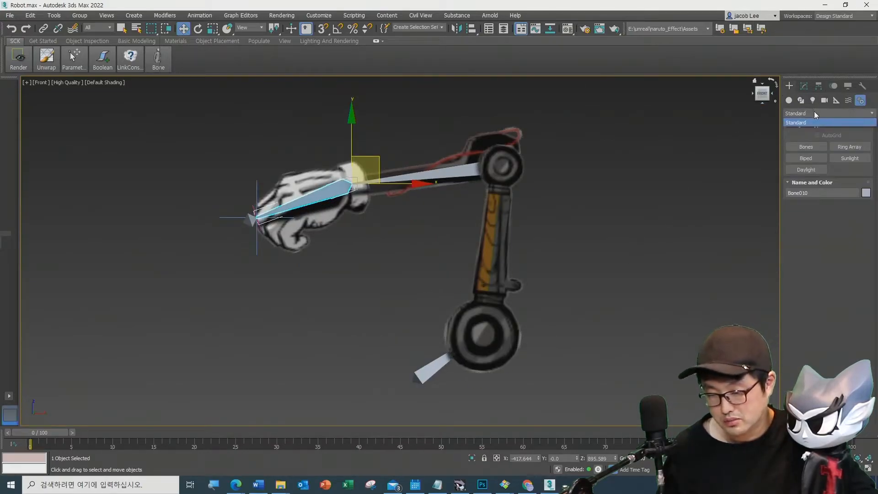
{"action": "left_click", "coordinate": [789, 101]}
{"action": "left_click", "coordinate": [805, 113]}
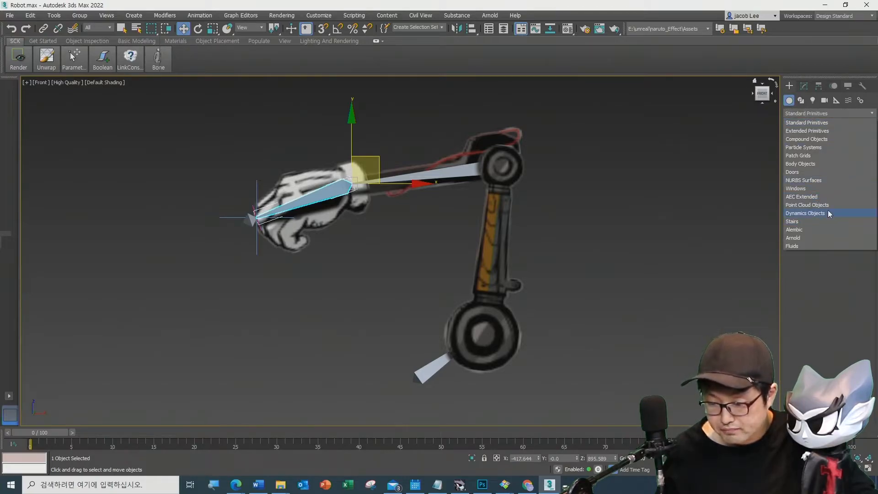
{"action": "left_click", "coordinate": [829, 213]}
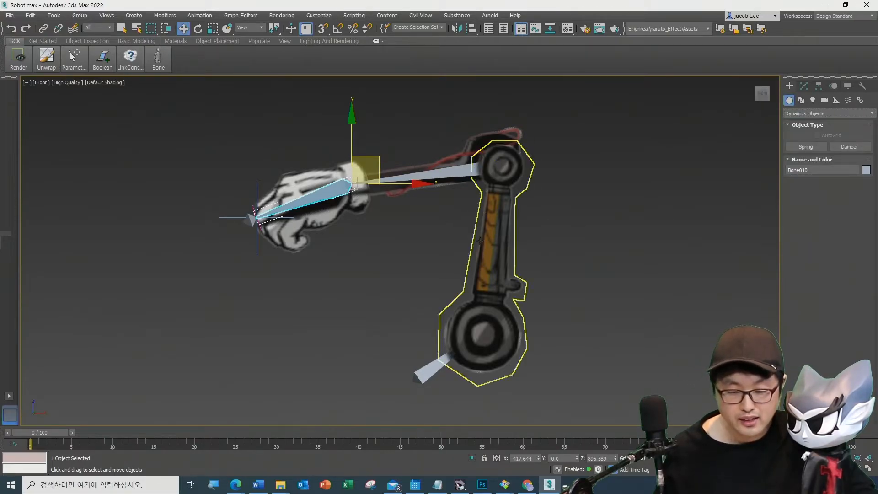
{"action": "left_click", "coordinate": [806, 147]}
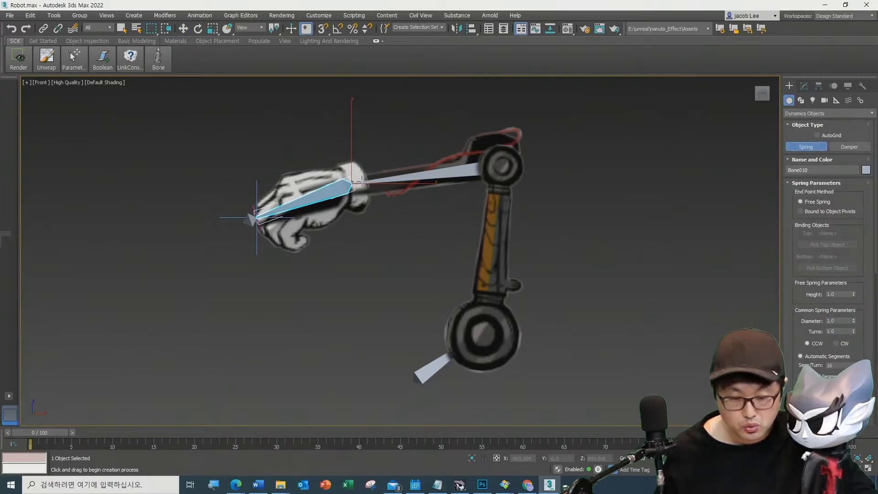
{"action": "scroll", "coordinate": [356, 253], "scroll_direction": "down", "scroll_amount": 2}
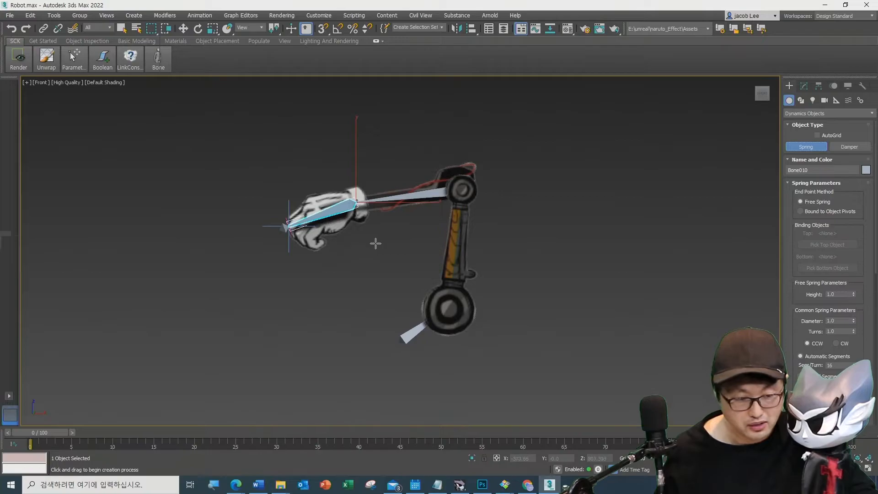
{"action": "scroll", "coordinate": [371, 251], "scroll_direction": "down", "scroll_amount": 2}
{"action": "key", "text": "t"}
{"action": "scroll", "coordinate": [480, 308], "scroll_direction": "up", "scroll_amount": 4}
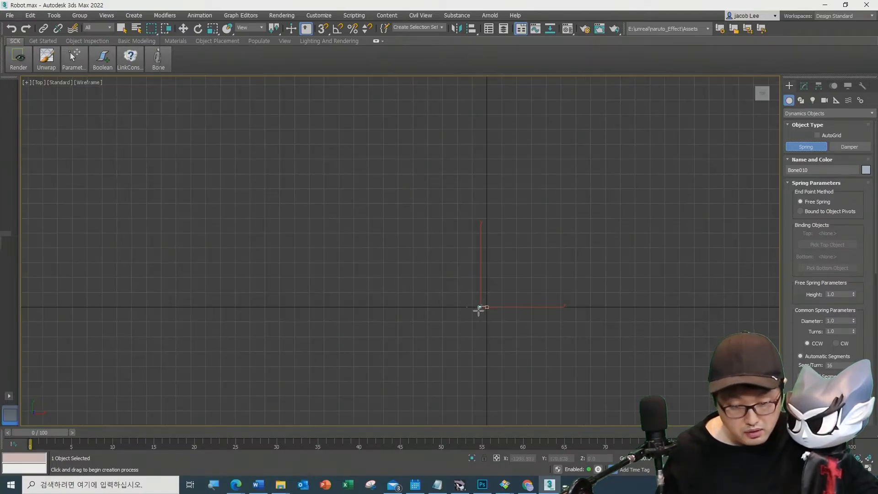
{"action": "scroll", "coordinate": [500, 310], "scroll_direction": "up", "scroll_amount": 5}
{"action": "scroll", "coordinate": [312, 205], "scroll_direction": "up", "scroll_amount": 4}
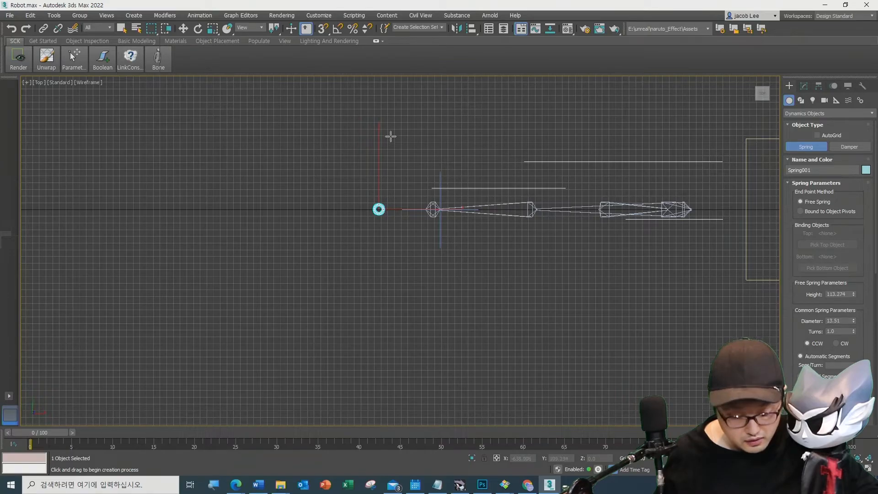
Step: Move the spring in the Front view into the space between the hand and the arm's base joint
{"action": "key", "text": "f"}
{"action": "scroll", "coordinate": [434, 242], "scroll_direction": "down", "scroll_amount": 4}
{"action": "scroll", "coordinate": [453, 262], "scroll_direction": "up", "scroll_amount": 3}
{"action": "scroll", "coordinate": [453, 262], "scroll_direction": "down", "scroll_amount": 5}
{"action": "scroll", "coordinate": [465, 269], "scroll_direction": "up", "scroll_amount": 3}
{"action": "middle_click_drag", "start_coordinate": [465, 269], "coordinate": [451, 292]}
{"action": "left_click", "coordinate": [184, 29]}
{"action": "left_click_drag", "start_coordinate": [409, 306], "coordinate": [468, 159]}
{"action": "key", "text": "z"}
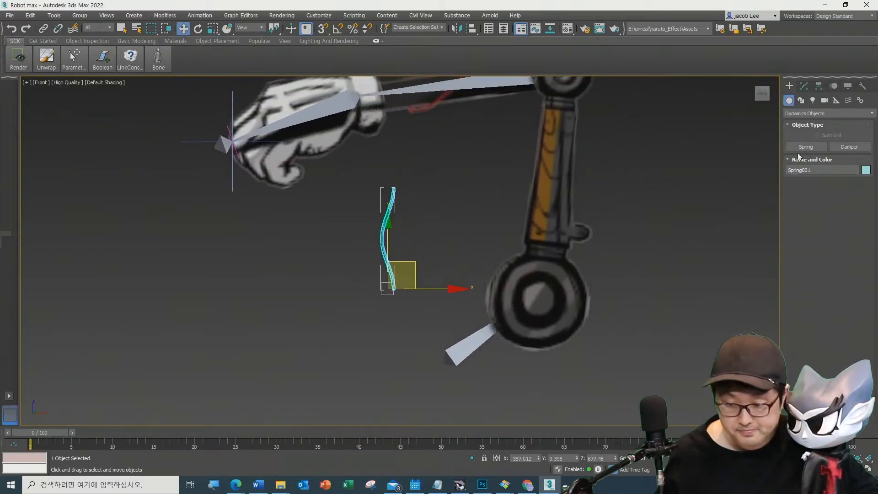
Step: Set the spring to 15.5 turns, a diameter of 13.41 and a height of 228.974
{"action": "left_click", "coordinate": [805, 86]}
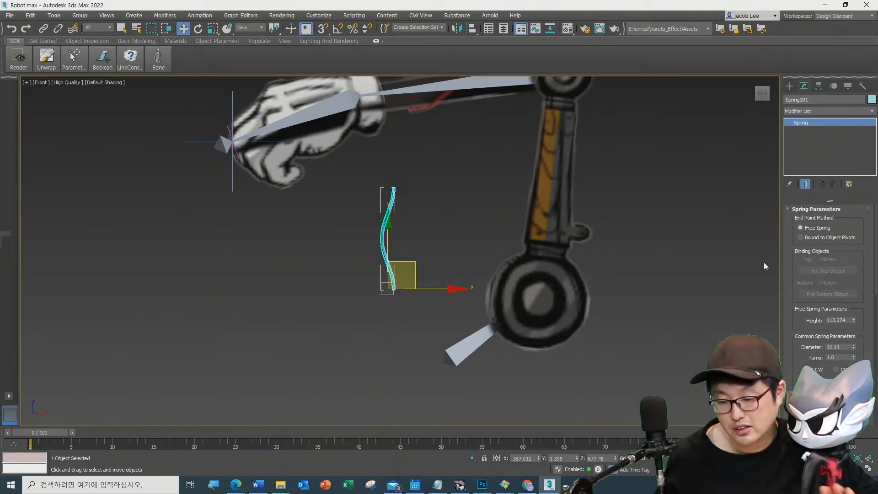
{"action": "left_click_drag", "start_coordinate": [799, 356], "coordinate": [798, 309]}
{"action": "mouse_move", "coordinate": [799, 381]}
{"action": "left_mouse_down"}
{"action": "mouse_move", "coordinate": [800, 345]}
{"action": "mouse_move", "coordinate": [794, 386]}
{"action": "left_mouse_up"}
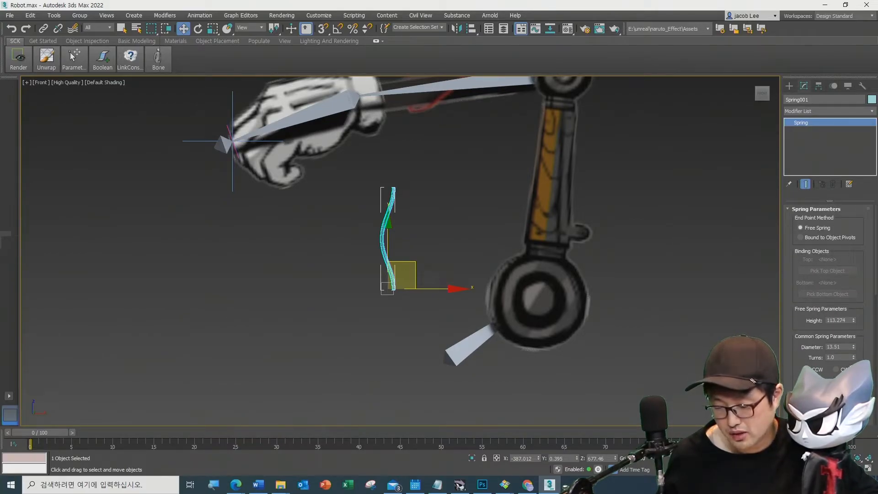
{"action": "left_click_drag", "start_coordinate": [855, 359], "coordinate": [854, 330]}
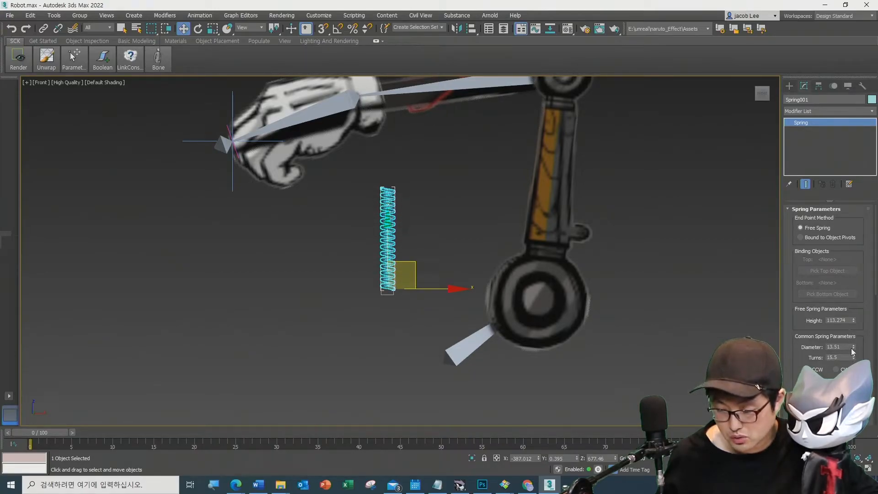
{"action": "left_click", "coordinate": [855, 348]}
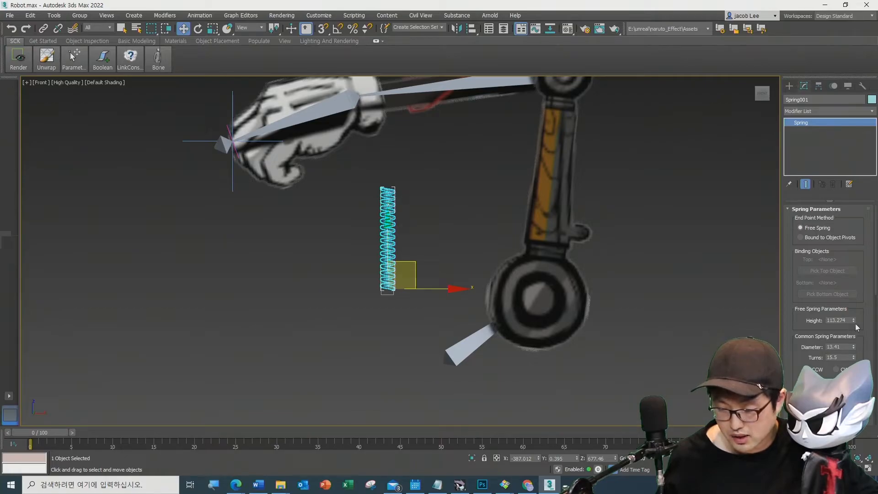
{"action": "left_click_drag", "start_coordinate": [855, 321], "coordinate": [854, 284]}
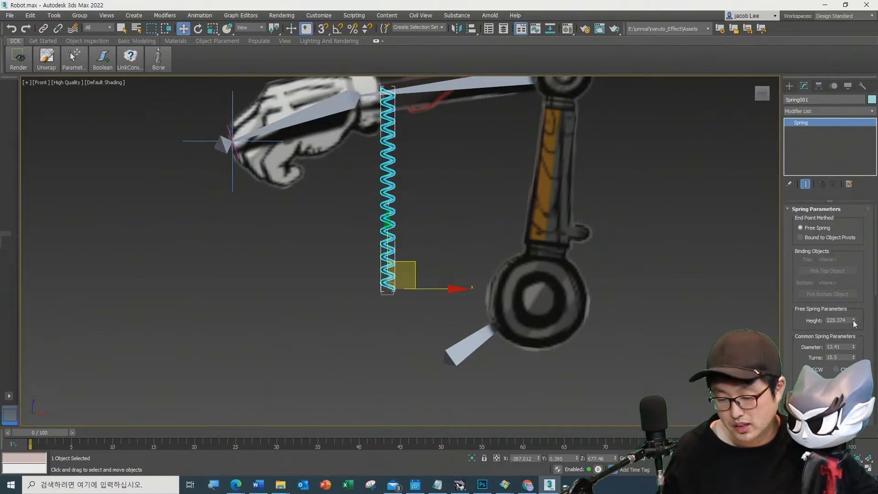
{"action": "left_click_drag", "start_coordinate": [854, 320], "coordinate": [853, 318]}
{"action": "scroll", "coordinate": [369, 289], "scroll_direction": "down", "scroll_amount": 2}
{"action": "scroll", "coordinate": [369, 288], "scroll_direction": "down", "scroll_amount": 2}
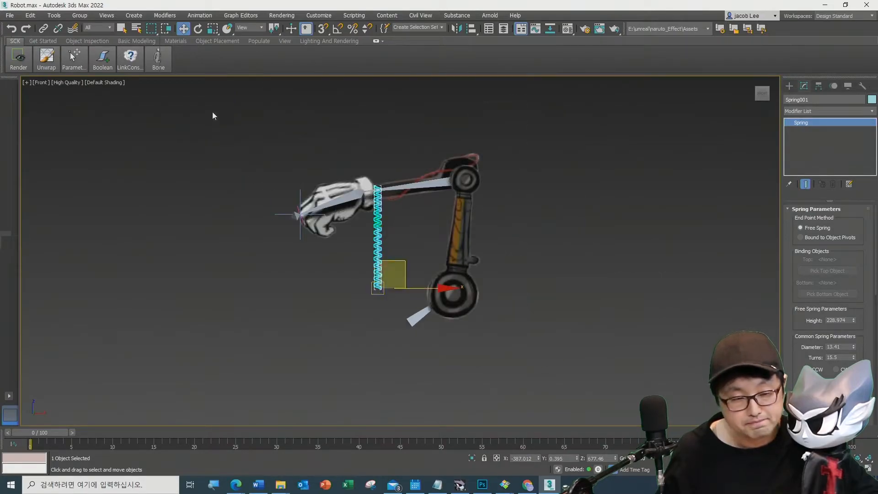
Step: Tilt the spring about 49 degrees toward the hand and set its diameter to 9.71, turns to 27.75 and height to 416.074
{"action": "left_click", "coordinate": [198, 29]}
{"action": "left_click_drag", "start_coordinate": [432, 260], "coordinate": [399, 227]}
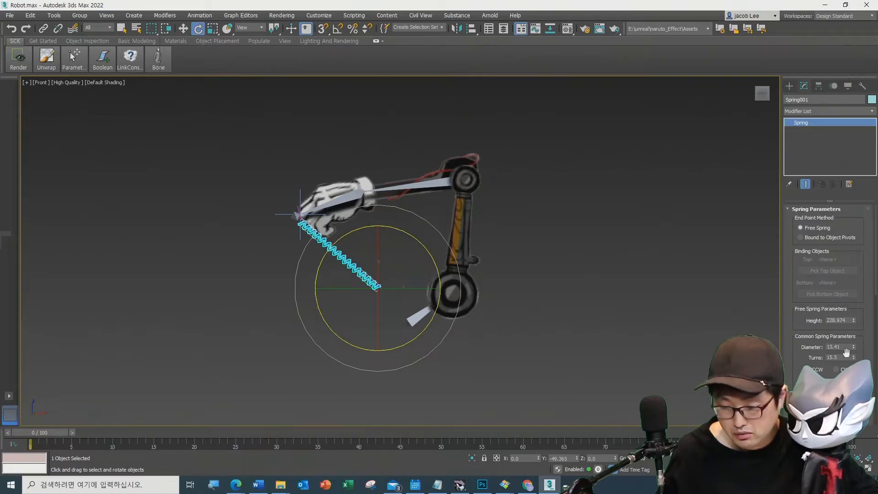
{"action": "left_click_drag", "start_coordinate": [849, 295], "coordinate": [864, 356]}
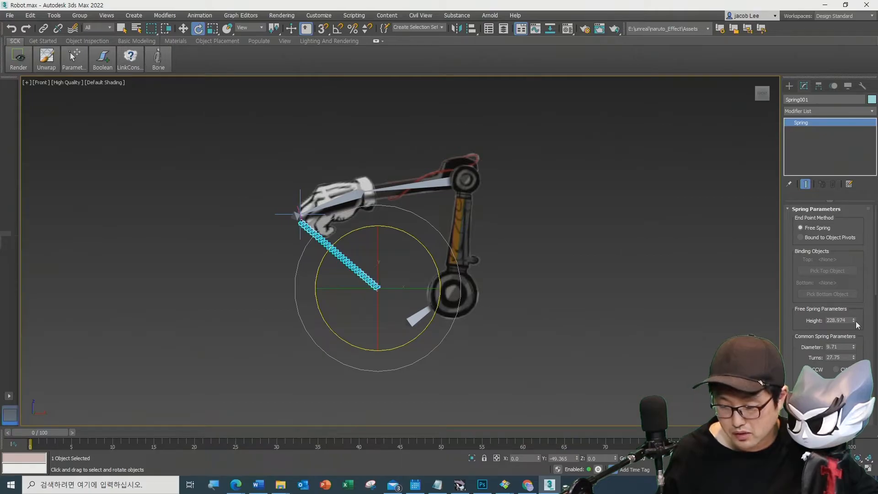
{"action": "left_click_drag", "start_coordinate": [855, 319], "coordinate": [856, 306]}
Step: Move the spring so that its lower end sits on the centre of the arm's round base joint
{"action": "left_click", "coordinate": [266, 140]}
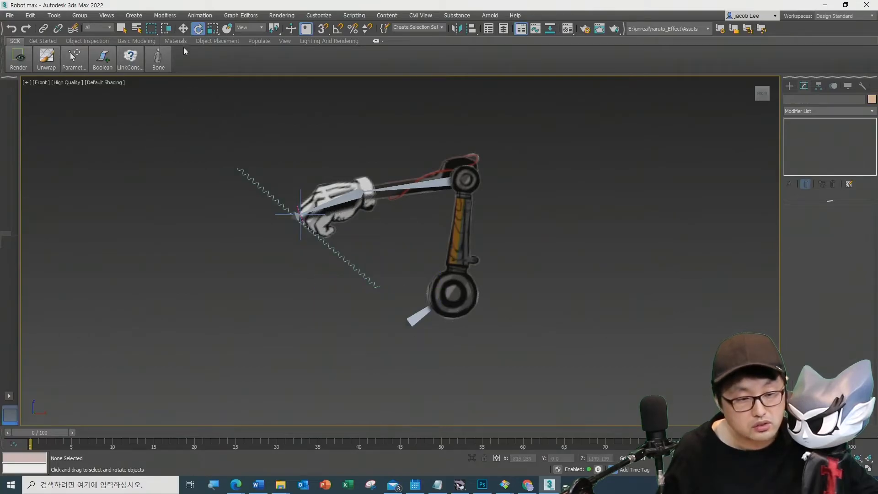
{"action": "left_click", "coordinate": [183, 29]}
{"action": "left_click", "coordinate": [259, 187]}
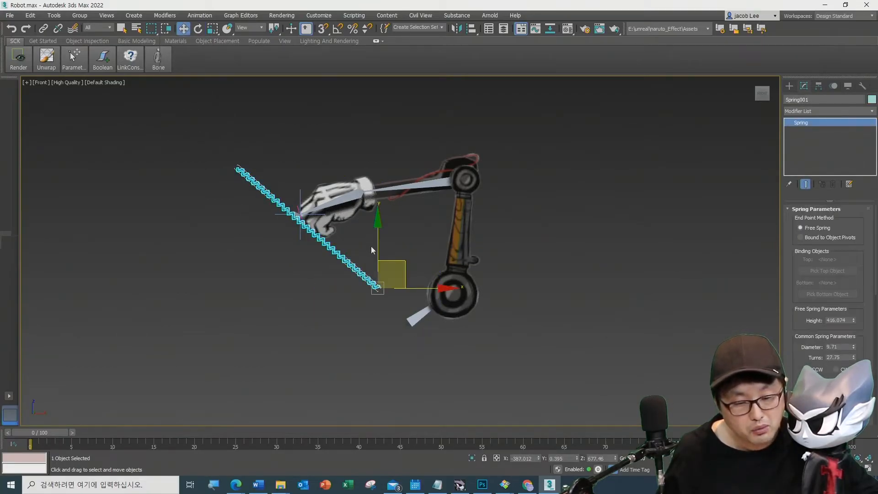
{"action": "left_click_drag", "start_coordinate": [401, 258], "coordinate": [477, 262]}
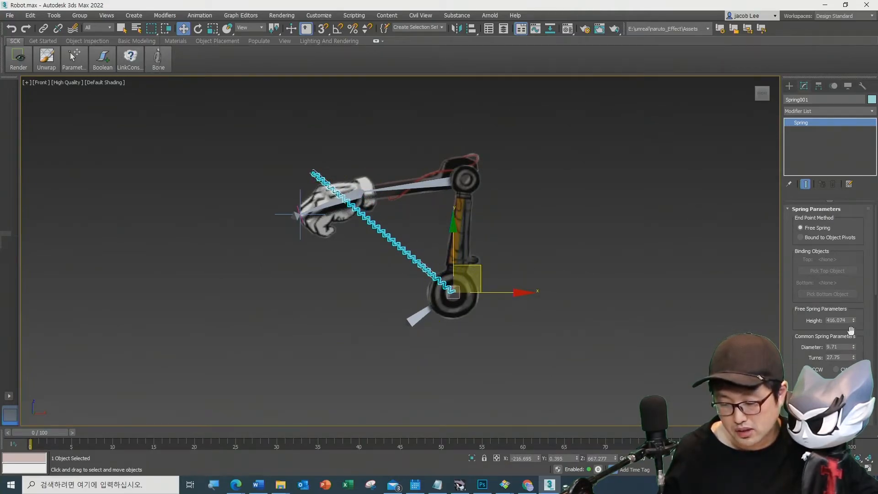
Step: Shorten the spring to a height of 303.674 so that its upper end meets the underside of the hand
{"action": "left_click_drag", "start_coordinate": [853, 321], "coordinate": [857, 324]}
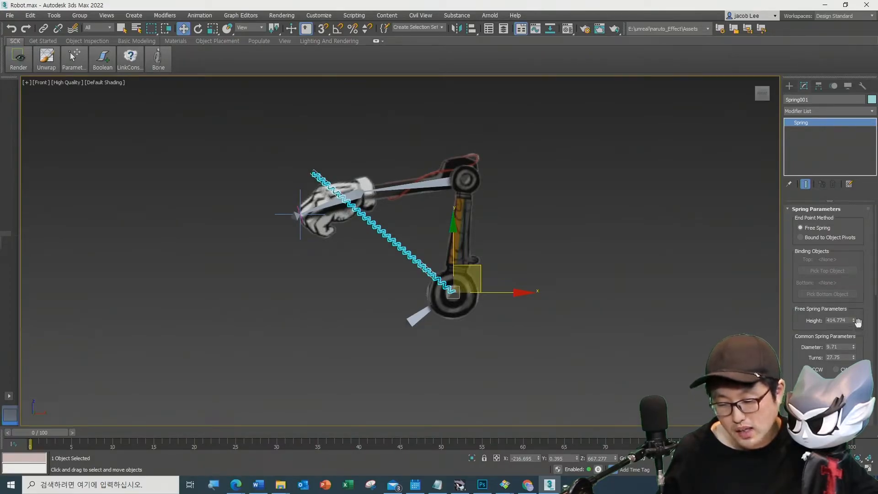
{"action": "left_click_drag", "start_coordinate": [857, 325], "coordinate": [695, 361]}
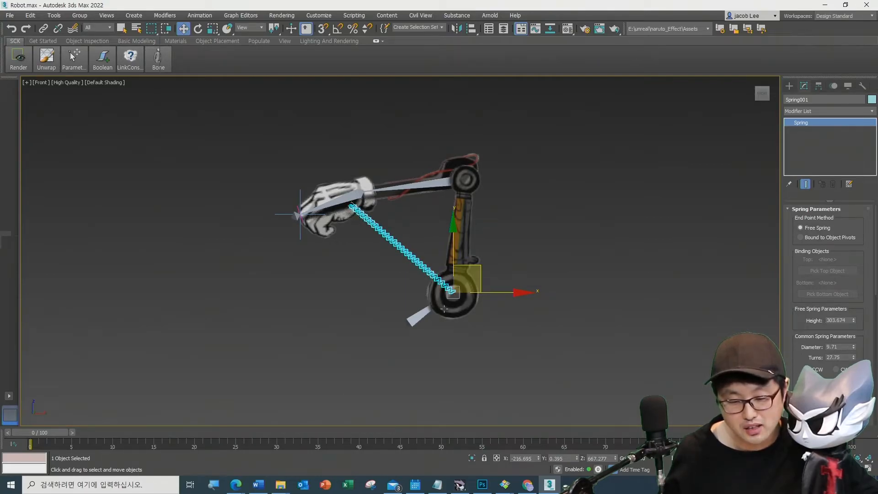
{"action": "scroll", "coordinate": [394, 277], "scroll_direction": "up", "scroll_amount": 5}
{"action": "middle_click_drag", "start_coordinate": [393, 276], "coordinate": [338, 328]}
{"action": "left_click", "coordinate": [319, 313]}
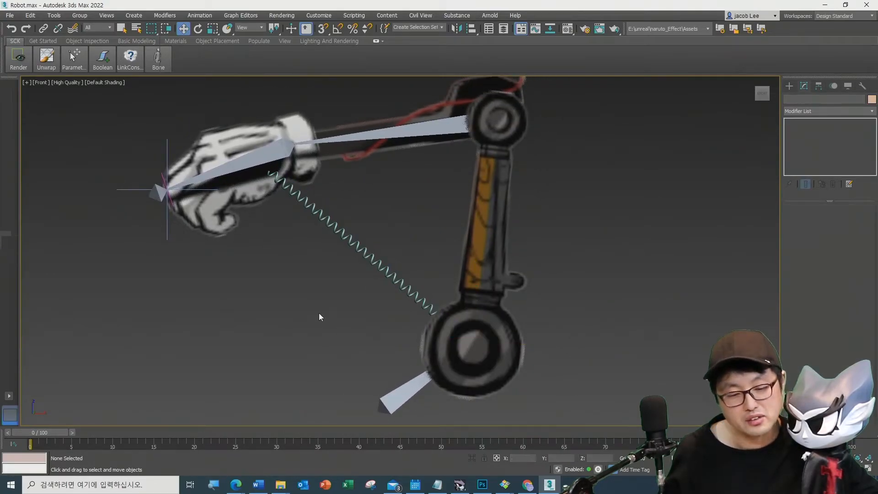
Step: Change the spring's object colour to black and check it against the arm in the Front view
{"action": "left_click", "coordinate": [364, 253]}
{"action": "scroll", "coordinate": [315, 294], "scroll_direction": "down", "scroll_amount": 4}
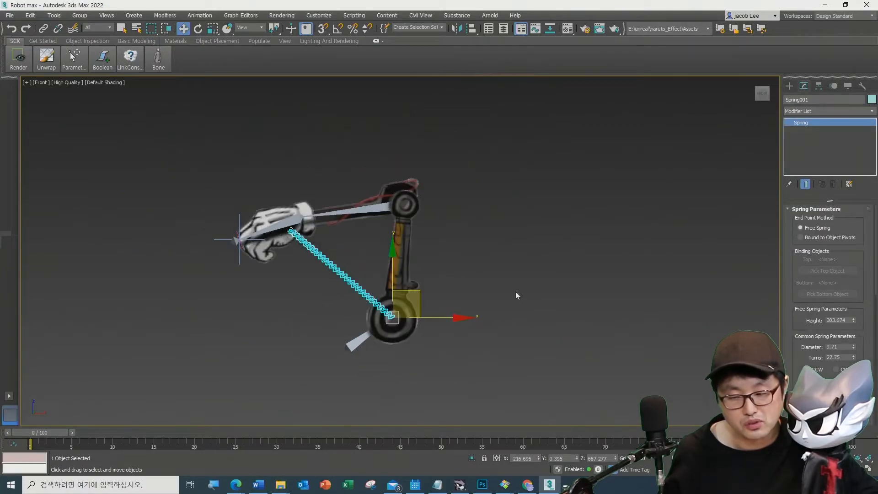
{"action": "left_click", "coordinate": [872, 100]}
{"action": "left_click", "coordinate": [510, 263]}
{"action": "left_click", "coordinate": [486, 292]}
{"action": "left_click", "coordinate": [471, 349]}
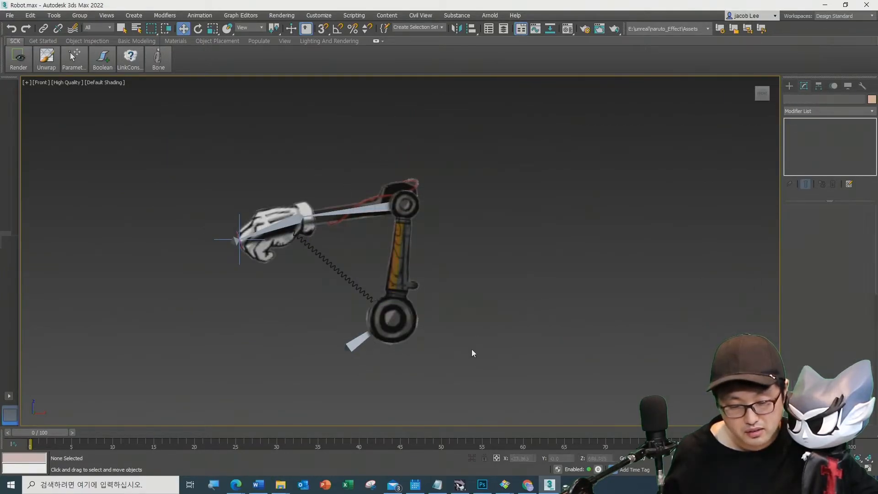
{"action": "left_click", "coordinate": [344, 274]}
{"action": "scroll", "coordinate": [327, 310], "scroll_direction": "up", "scroll_amount": 2}
{"action": "left_click", "coordinate": [313, 321]}
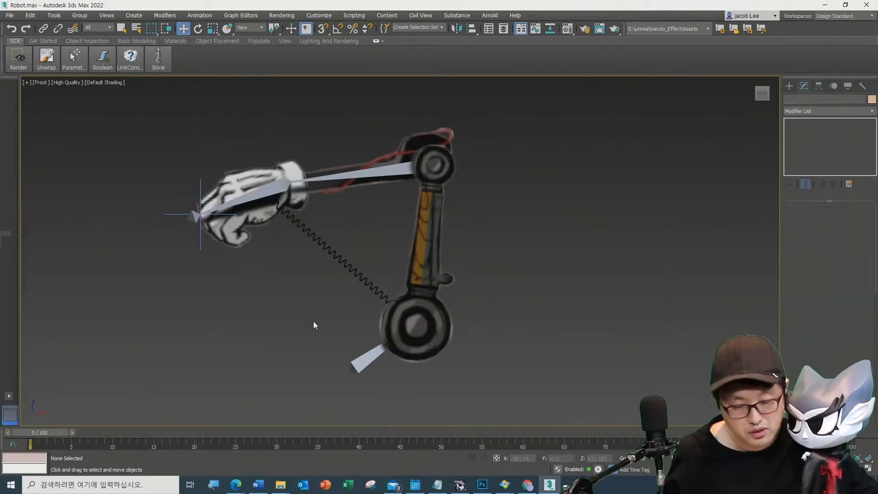
{"action": "left_click", "coordinate": [350, 273]}
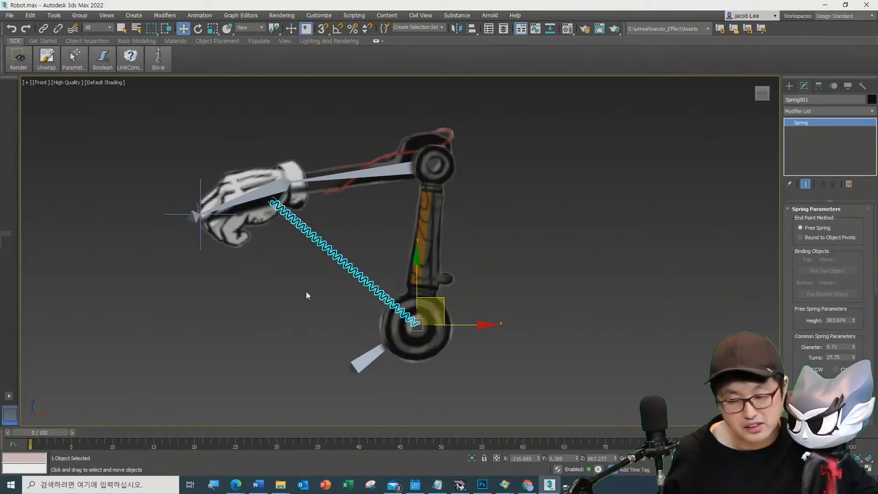
{"action": "left_click", "coordinate": [819, 86]}
{"action": "left_click", "coordinate": [818, 150]}
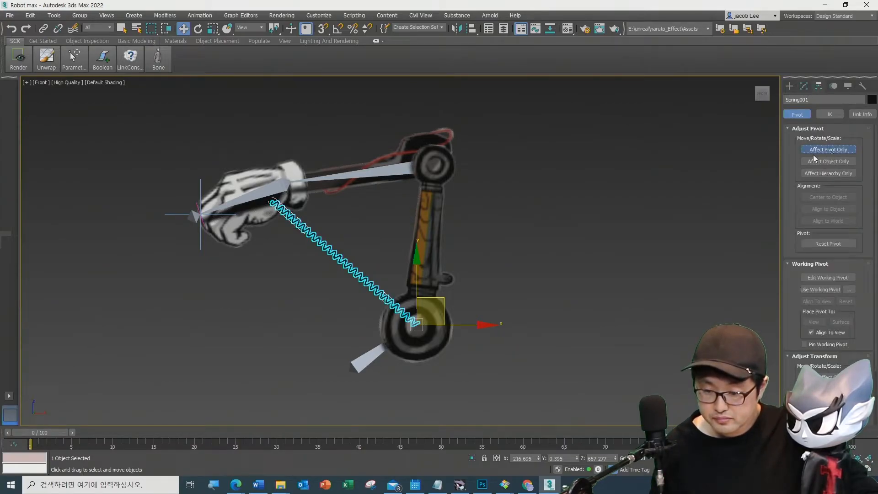
{"action": "left_click", "coordinate": [615, 272]}
{"action": "left_click", "coordinate": [807, 92]}
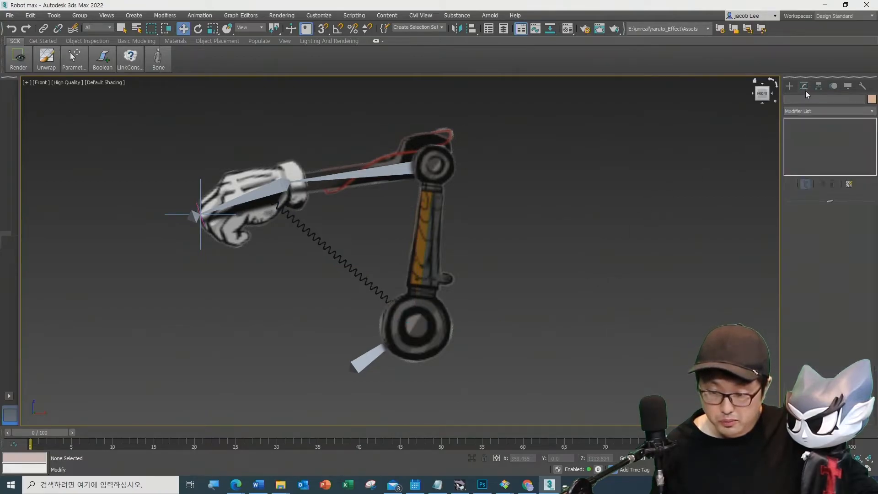
Step: Bind the spring to object pivots, picking the hand bone Bone010 as top object and the lower arm bone Bone008 as bottom object
{"action": "left_click", "coordinate": [325, 251]}
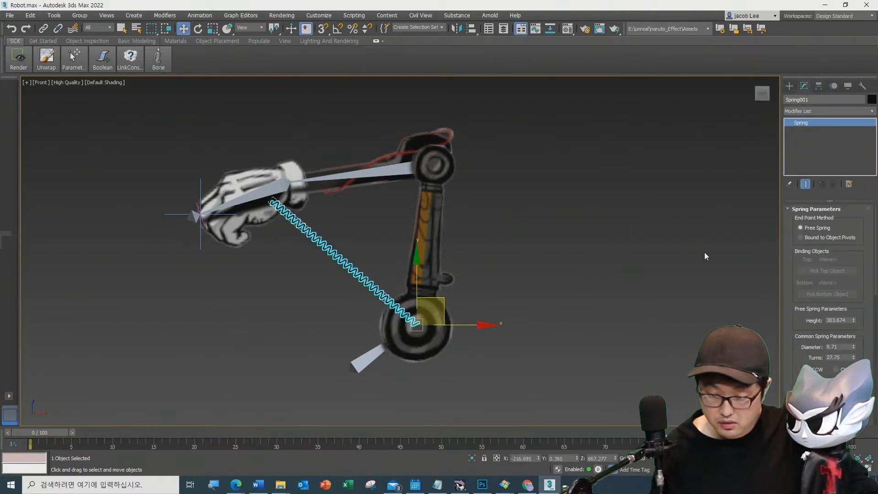
{"action": "left_click", "coordinate": [817, 238]}
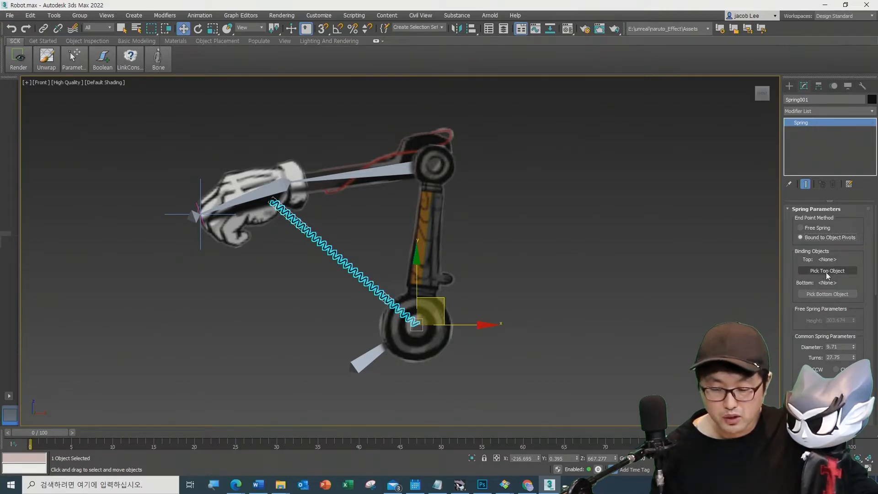
{"action": "left_click", "coordinate": [827, 271]}
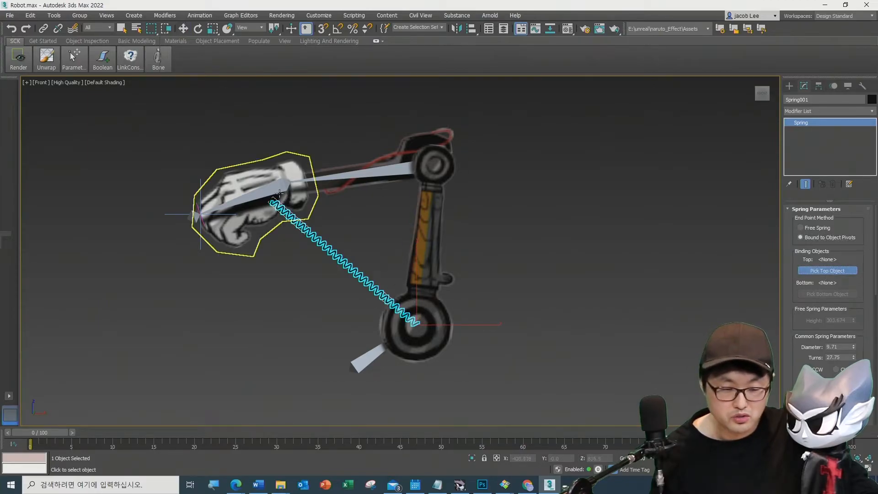
{"action": "left_click", "coordinate": [280, 194]}
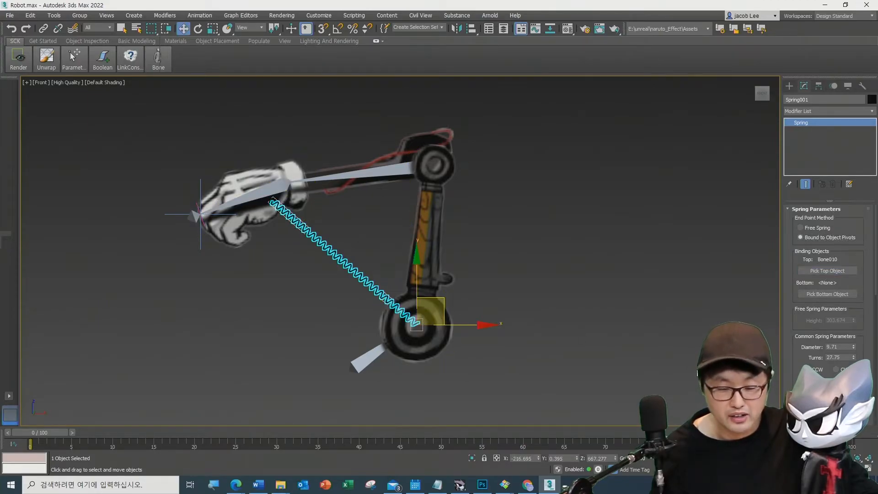
{"action": "left_click", "coordinate": [836, 294]}
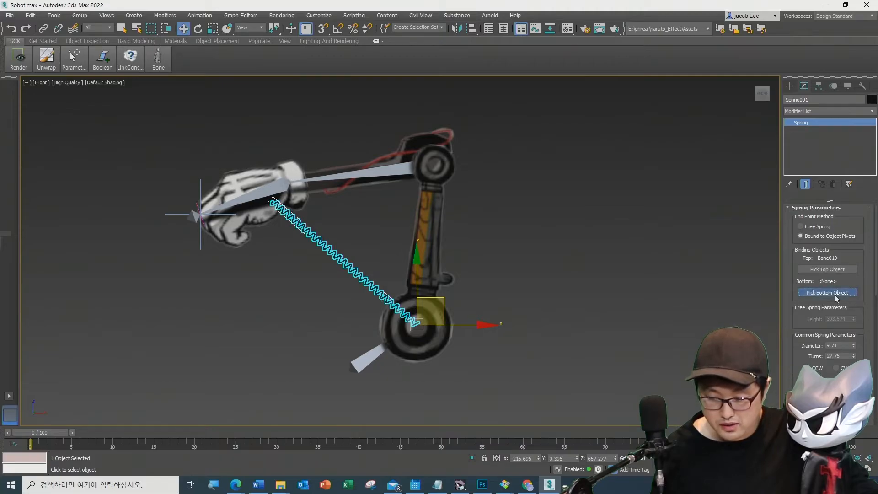
{"action": "key", "text": "F3"}
{"action": "left_click", "coordinate": [411, 291]}
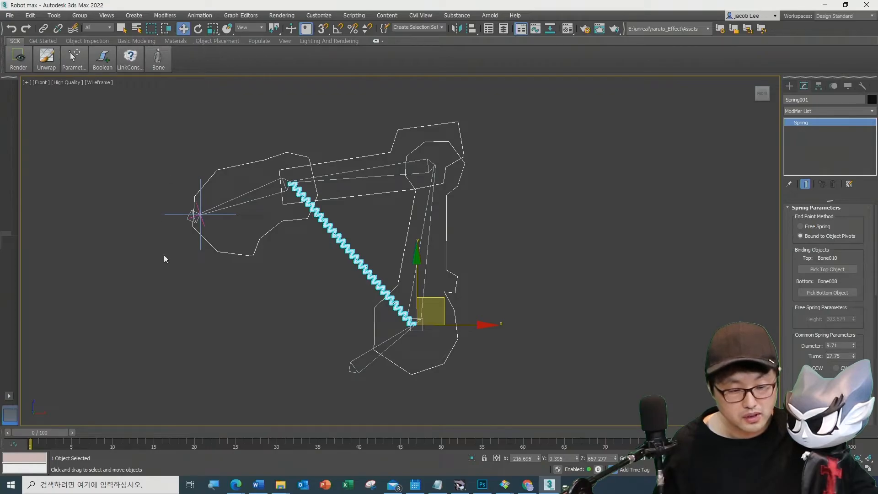
Step: Move the IK goal at the fingertips up and back down to flex the arm together with the bound spring
{"action": "left_click", "coordinate": [168, 265]}
{"action": "left_click", "coordinate": [198, 219]}
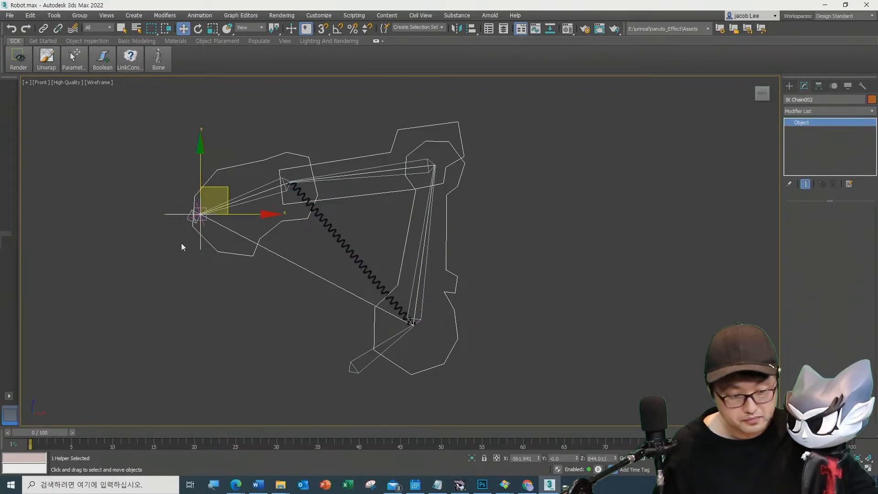
{"action": "scroll", "coordinate": [180, 242], "scroll_direction": "down", "scroll_amount": 3}
{"action": "scroll", "coordinate": [249, 281], "scroll_direction": "up", "scroll_amount": 6}
{"action": "left_click_drag", "start_coordinate": [275, 225], "coordinate": [250, 165]}
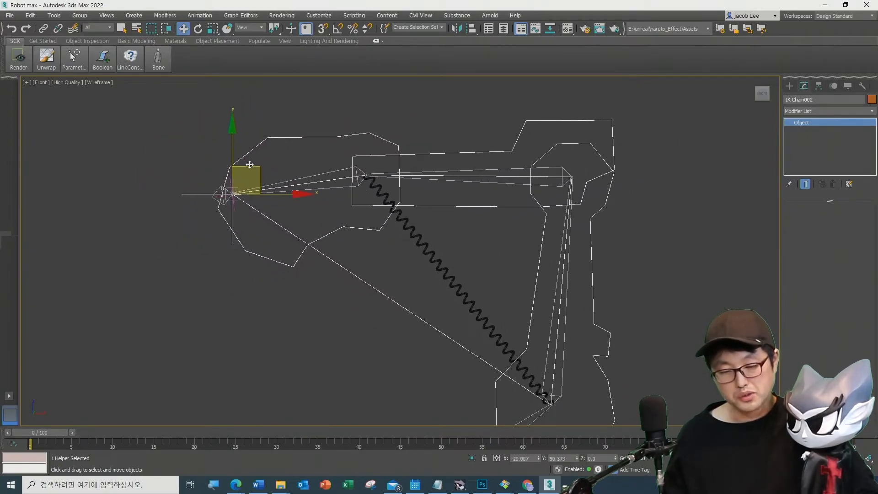
{"action": "scroll", "coordinate": [240, 196], "scroll_direction": "down", "scroll_amount": 4}
{"action": "scroll", "coordinate": [243, 229], "scroll_direction": "up", "scroll_amount": 3}
{"action": "middle_click_drag", "start_coordinate": [269, 244], "coordinate": [311, 277]}
{"action": "left_click_drag", "start_coordinate": [274, 163], "coordinate": [255, 215]}
Step: Select the forearm bone and return the Front view from wireframe to default shading
{"action": "left_click", "coordinate": [420, 232]}
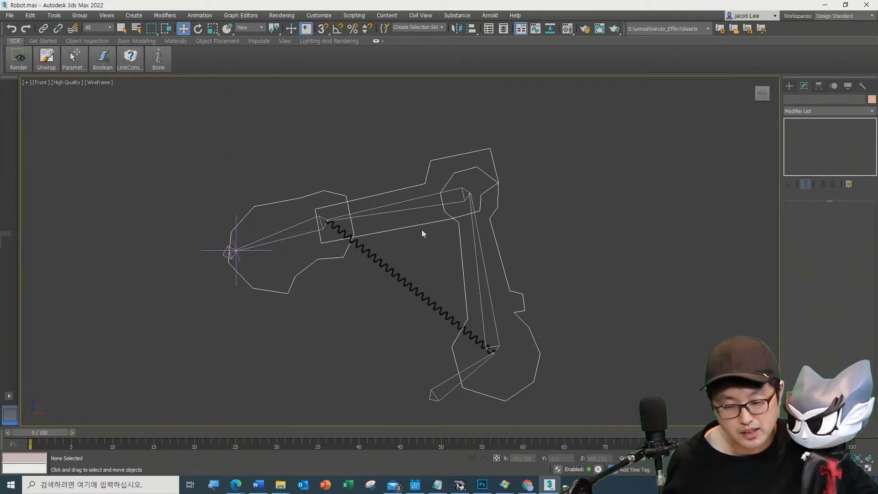
{"action": "left_click", "coordinate": [438, 205]}
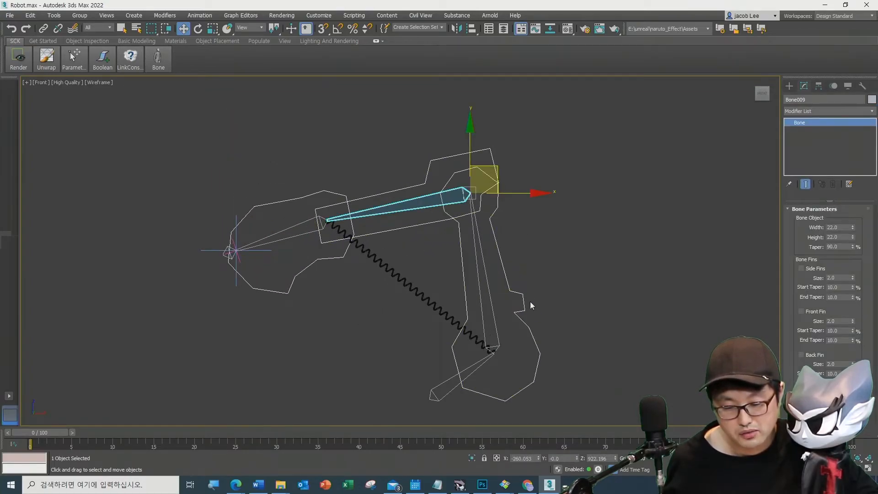
{"action": "key", "text": "F3"}
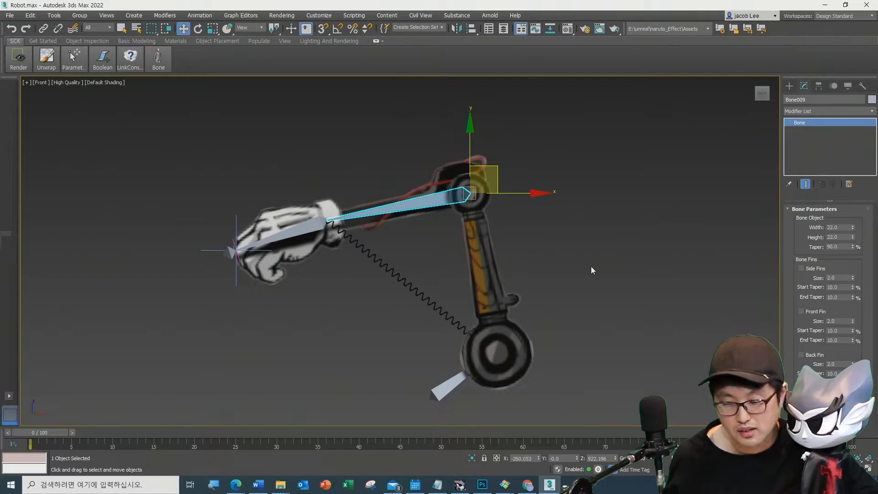
Step: Create a damper beside the arm's base in the Top view, with a base diameter of about 12.3 and pin-to-pin height of about 138.5
{"action": "left_click", "coordinate": [790, 86]}
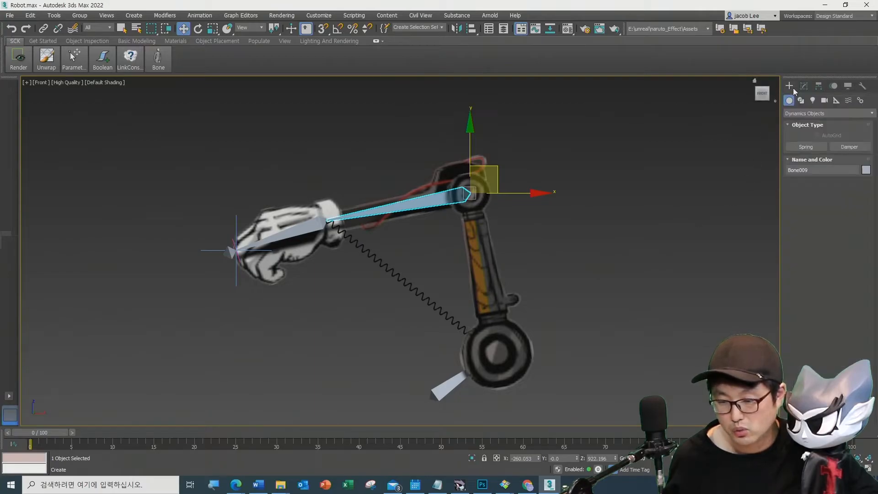
{"action": "left_click", "coordinate": [848, 147]}
{"action": "middle_click_drag", "start_coordinate": [644, 235], "coordinate": [382, 273]}
{"action": "key", "text": "t"}
{"action": "left_click", "coordinate": [557, 223]}
{"action": "left_click_drag", "start_coordinate": [557, 223], "coordinate": [559, 229]}
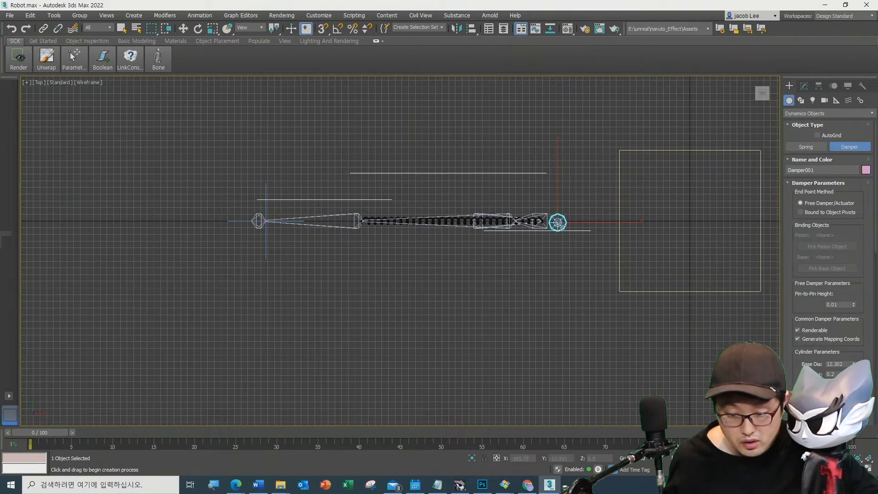
{"action": "key", "text": "f"}
{"action": "scroll", "coordinate": [471, 263], "scroll_direction": "down", "scroll_amount": 10}
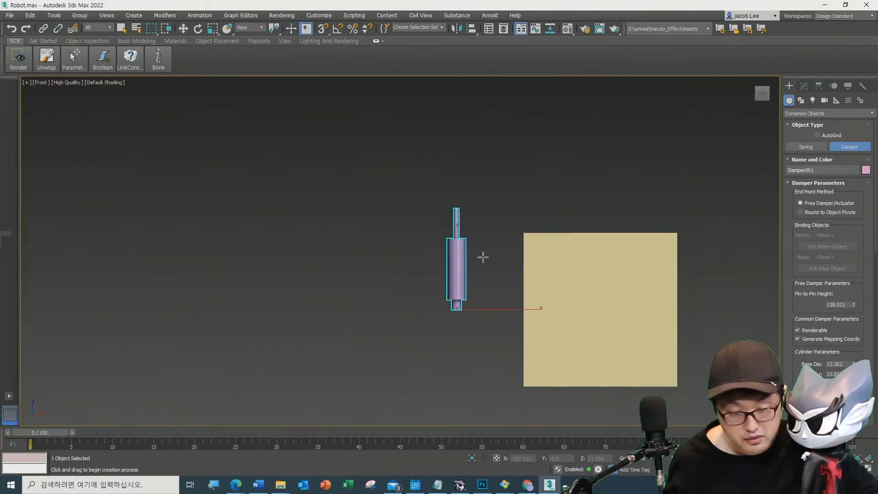
{"action": "scroll", "coordinate": [481, 320], "scroll_direction": "up", "scroll_amount": 3}
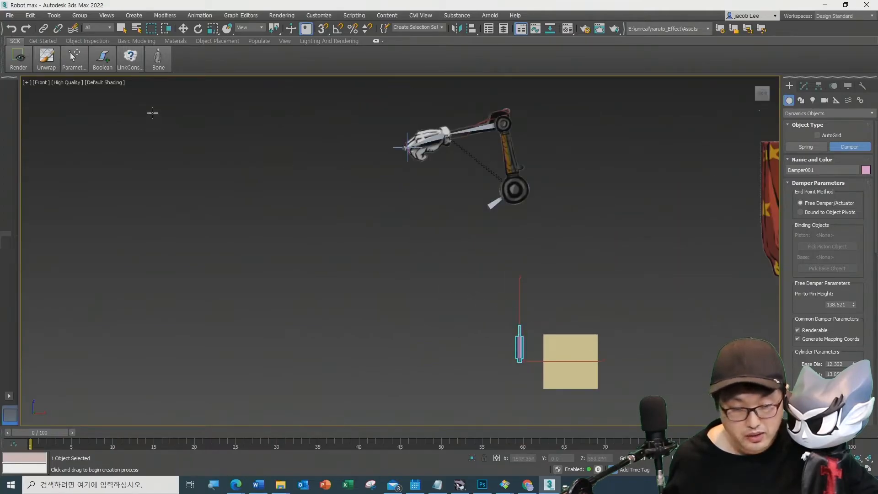
{"action": "left_click_drag", "start_coordinate": [153, 113], "coordinate": [163, 114]}
{"action": "right_click", "coordinate": [222, 173]}
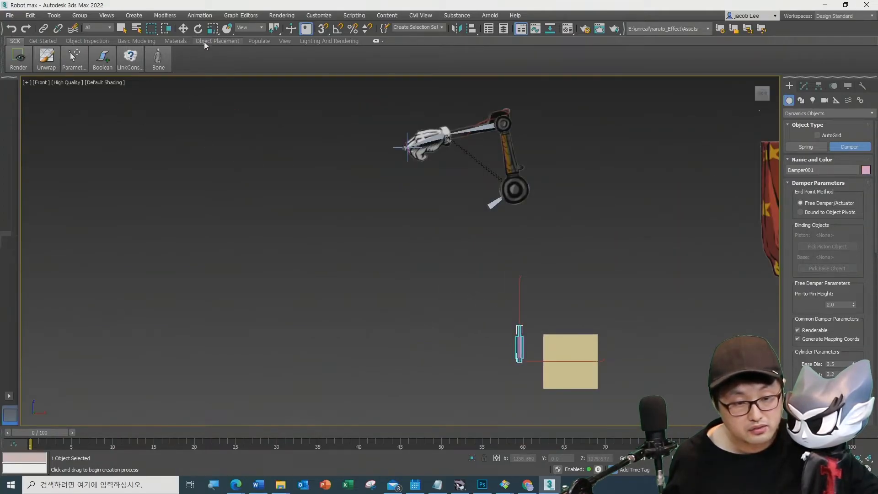
Step: Move the damper up in the Front view to stand just beside the orange lower arm segment, on the side away from the hand
{"action": "left_click", "coordinate": [183, 28]}
{"action": "left_click_drag", "start_coordinate": [545, 336], "coordinate": [554, 140]}
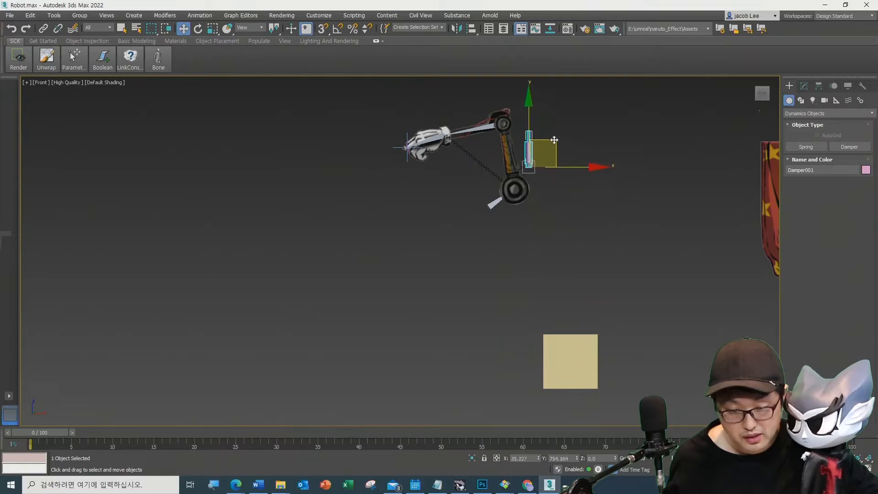
{"action": "scroll", "coordinate": [533, 151], "scroll_direction": "up", "scroll_amount": 4}
{"action": "middle_click_drag", "start_coordinate": [534, 164], "coordinate": [534, 311]}
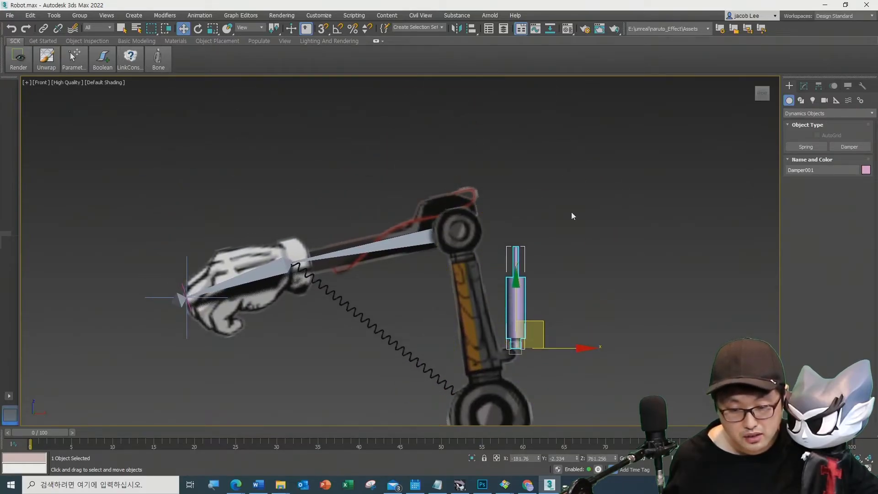
{"action": "scroll", "coordinate": [581, 289], "scroll_direction": "down", "scroll_amount": 1}
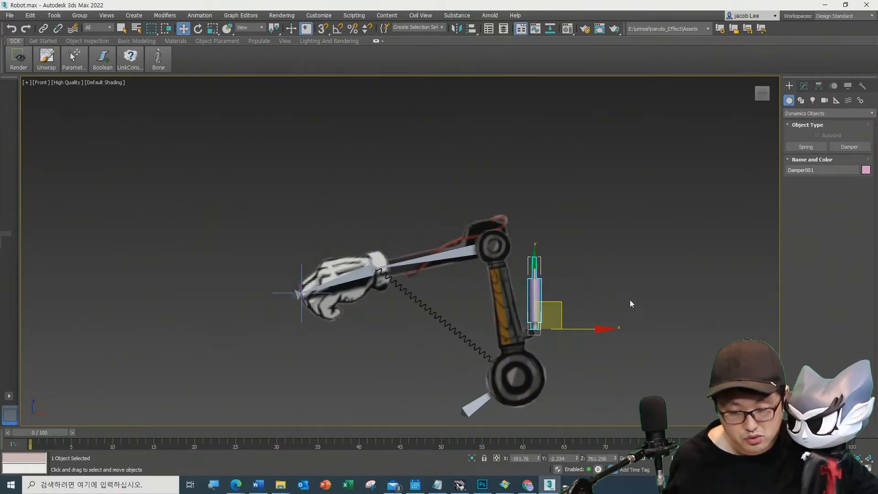
Step: Set the damper cylinder's base diameter to 25.012 and base height to 38.083, and its main diameter to 11.624 and main height to 117.495
{"action": "left_click", "coordinate": [610, 239]}
{"action": "left_click", "coordinate": [447, 255]}
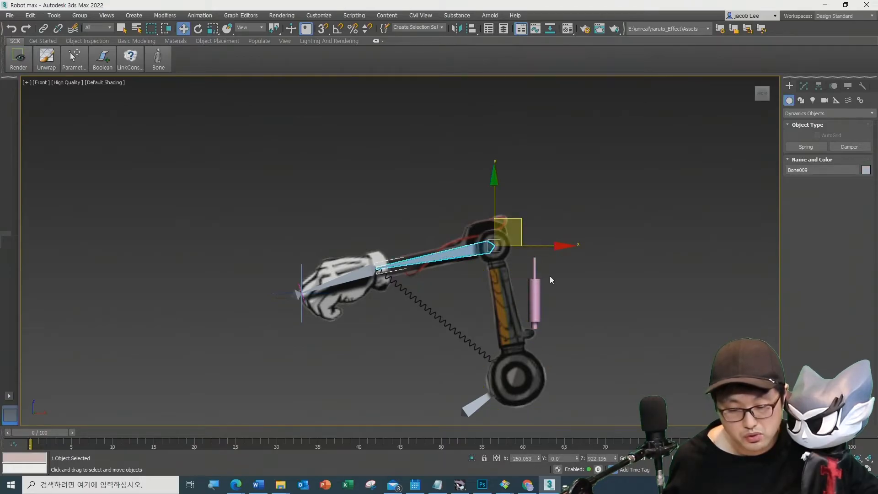
{"action": "left_click", "coordinate": [536, 301]}
{"action": "scroll", "coordinate": [550, 303], "scroll_direction": "up", "scroll_amount": 1}
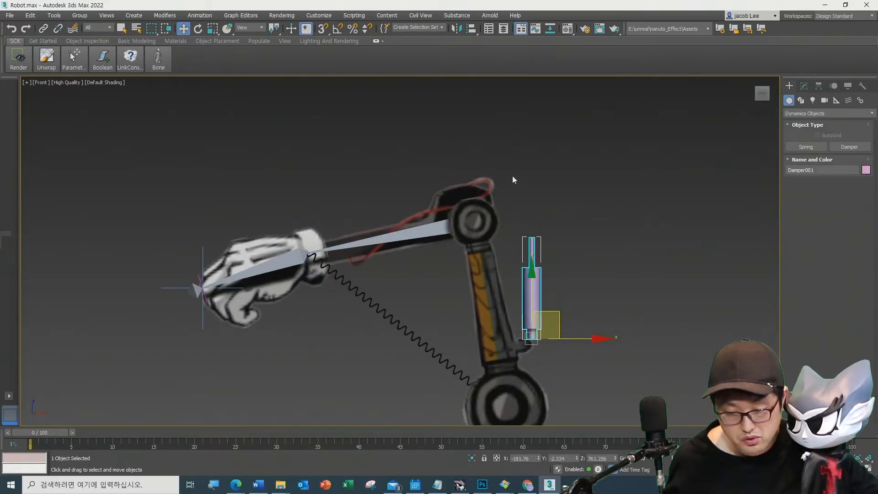
{"action": "left_click", "coordinate": [805, 87]}
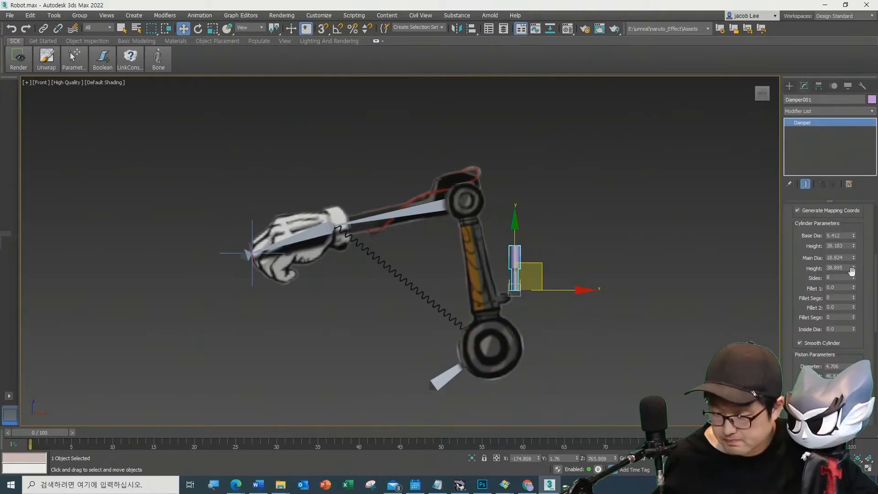
{"action": "left_click", "coordinate": [854, 270]}
{"action": "left_click_drag", "start_coordinate": [862, 213], "coordinate": [862, 222]}
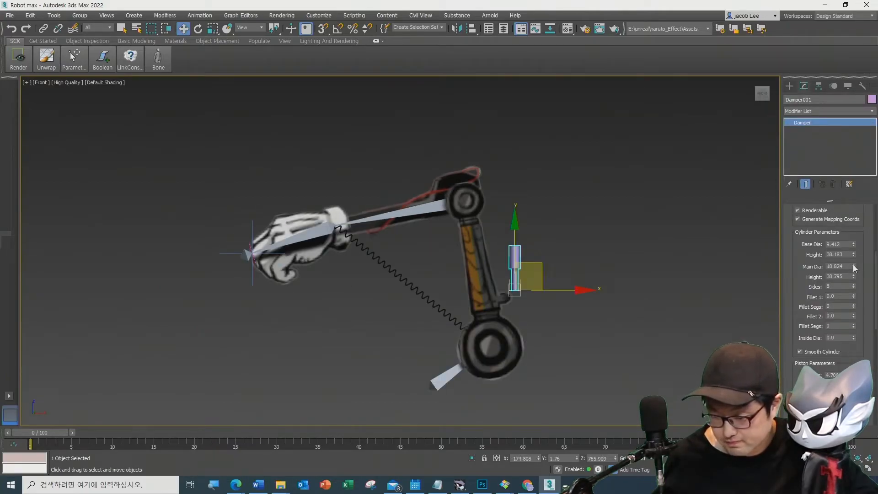
{"action": "left_click_drag", "start_coordinate": [854, 245], "coordinate": [846, 178]}
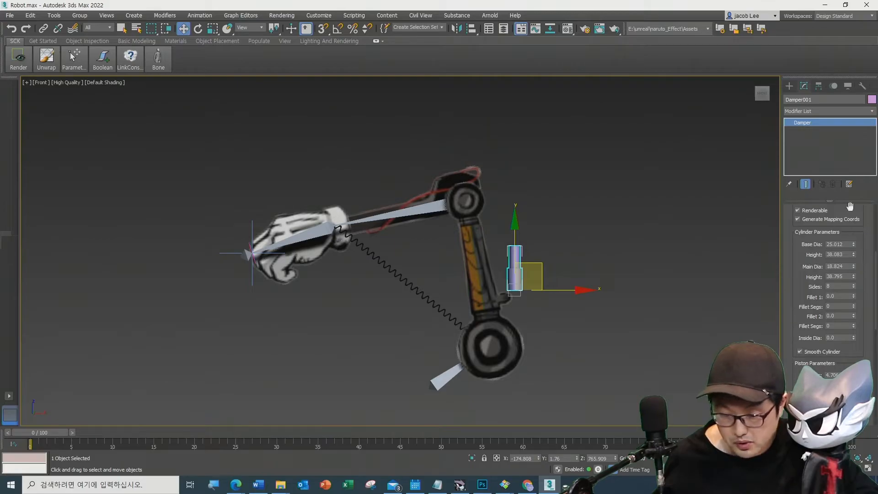
{"action": "left_click_drag", "start_coordinate": [854, 268], "coordinate": [850, 187]}
{"action": "left_click_drag", "start_coordinate": [854, 276], "coordinate": [854, 274]}
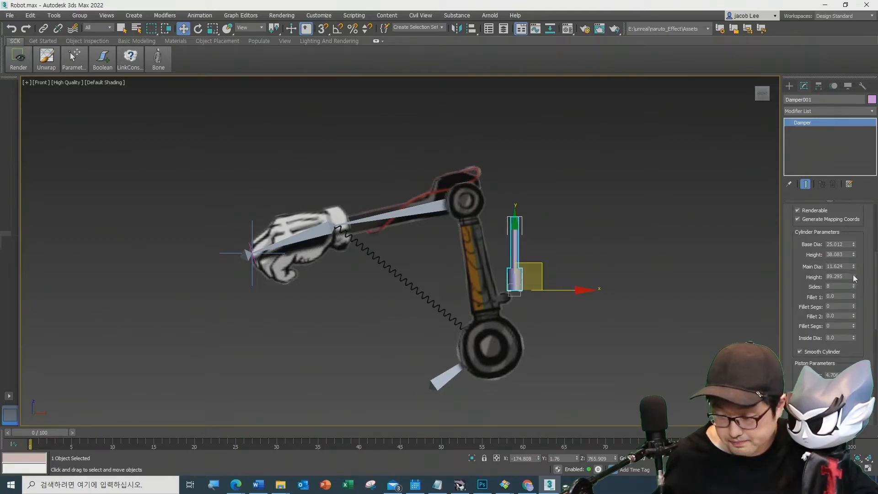
{"action": "left_click_drag", "start_coordinate": [869, 159], "coordinate": [870, 147]}
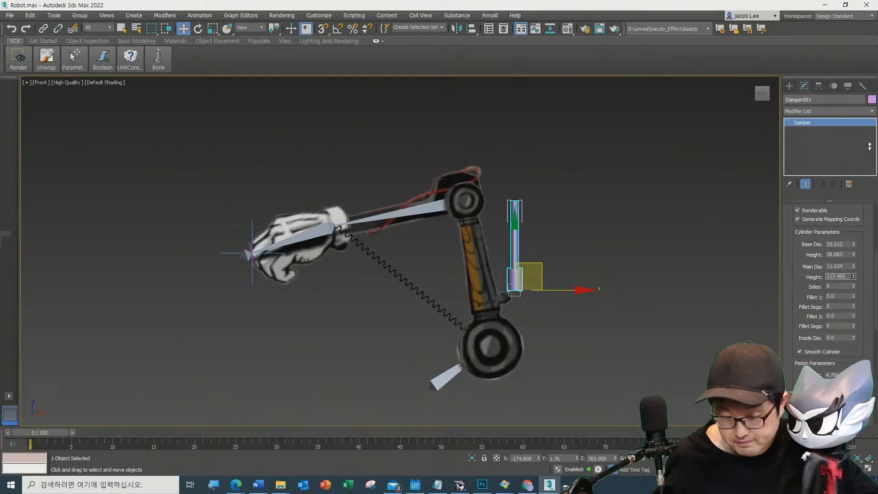
Step: Rotate the damper to run parallel to the orange lower arm segment and place it close against that segment
{"action": "left_click", "coordinate": [600, 303]}
{"action": "left_click", "coordinate": [197, 30]}
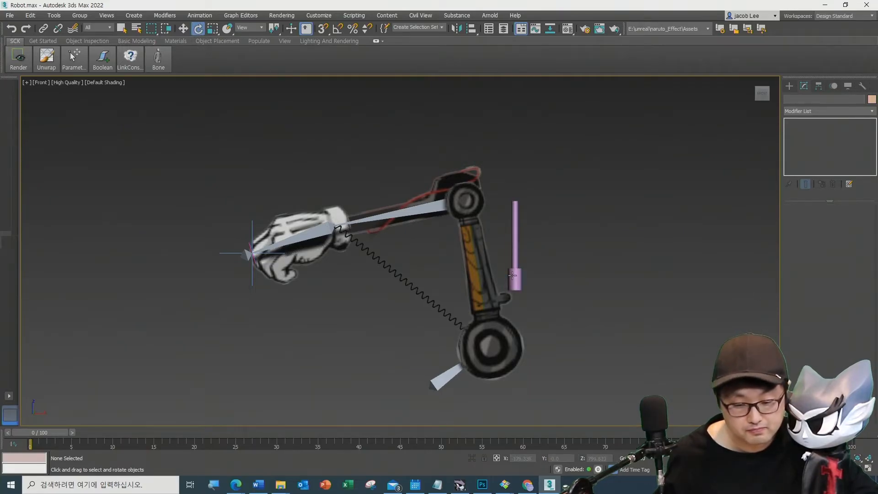
{"action": "left_click", "coordinate": [516, 265]}
{"action": "left_click_drag", "start_coordinate": [568, 259], "coordinate": [530, 264]}
{"action": "left_click", "coordinate": [184, 29]}
{"action": "left_click", "coordinate": [560, 228]}
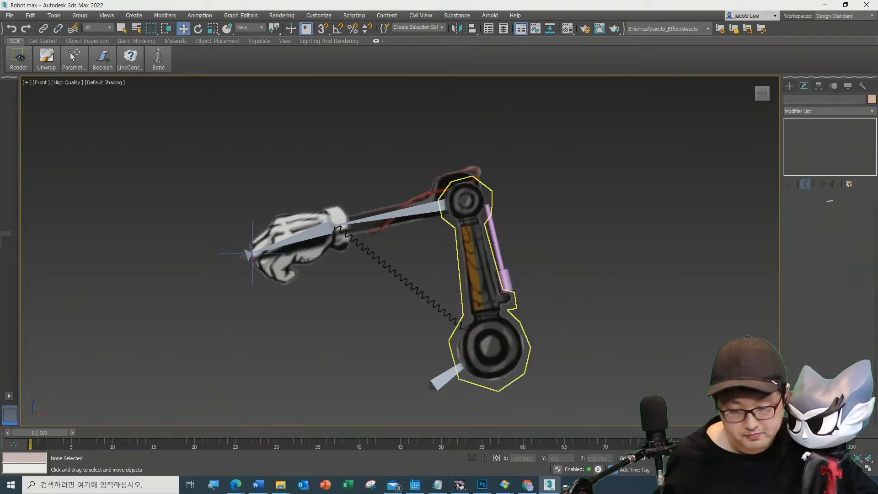
Step: Set the damper's pin-to-pin height to 98.025, its base diameter to 20.412 and its base height to 100.783
{"action": "left_click", "coordinate": [421, 211]}
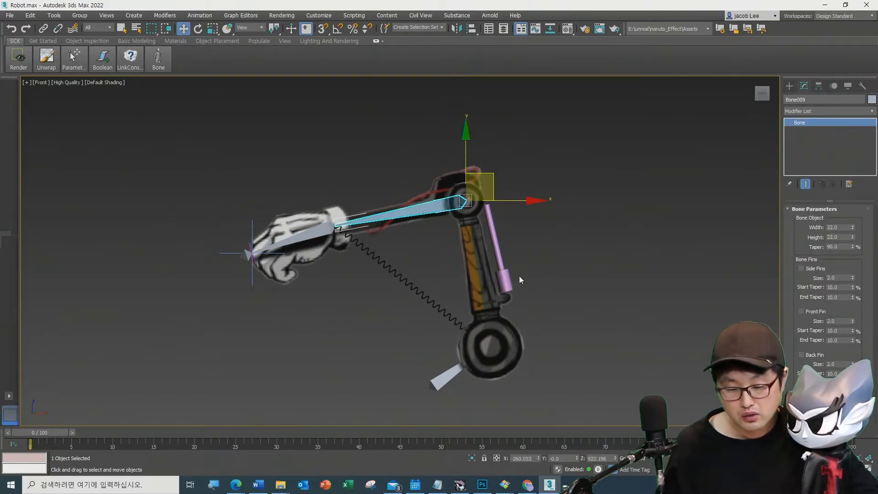
{"action": "left_click", "coordinate": [509, 286]}
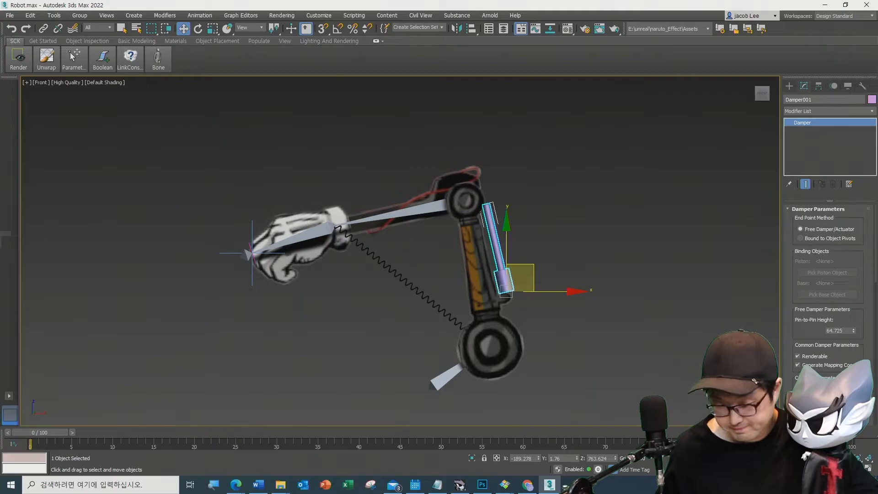
{"action": "left_click_drag", "start_coordinate": [853, 398], "coordinate": [819, 144]}
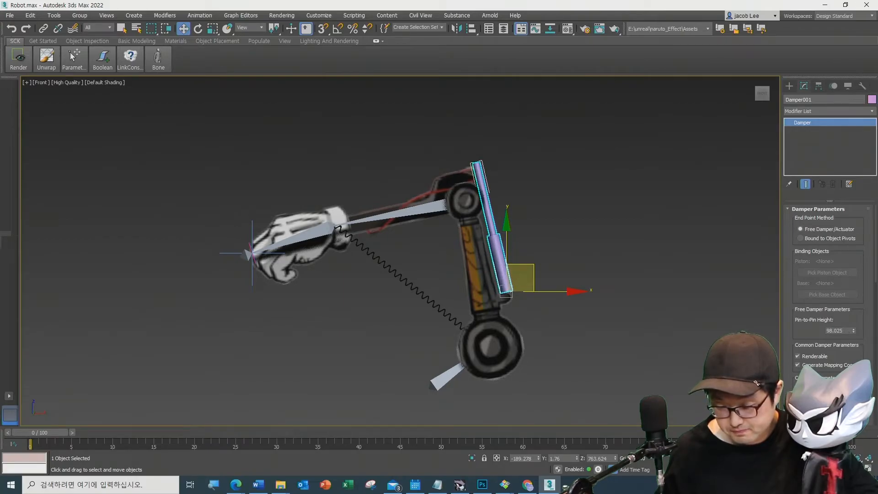
{"action": "scroll", "coordinate": [829, 293], "scroll_direction": "down", "scroll_amount": 2}
{"action": "left_click_drag", "start_coordinate": [851, 366], "coordinate": [871, 93]}
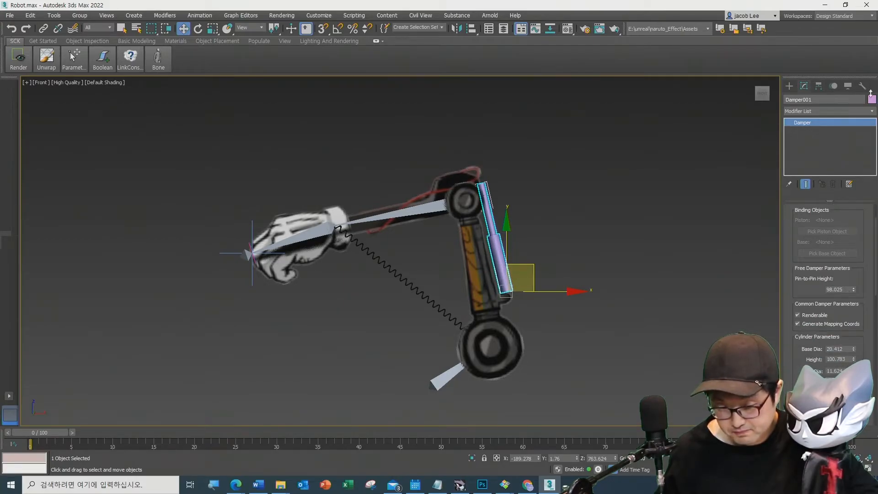
{"action": "left_click", "coordinate": [603, 216]}
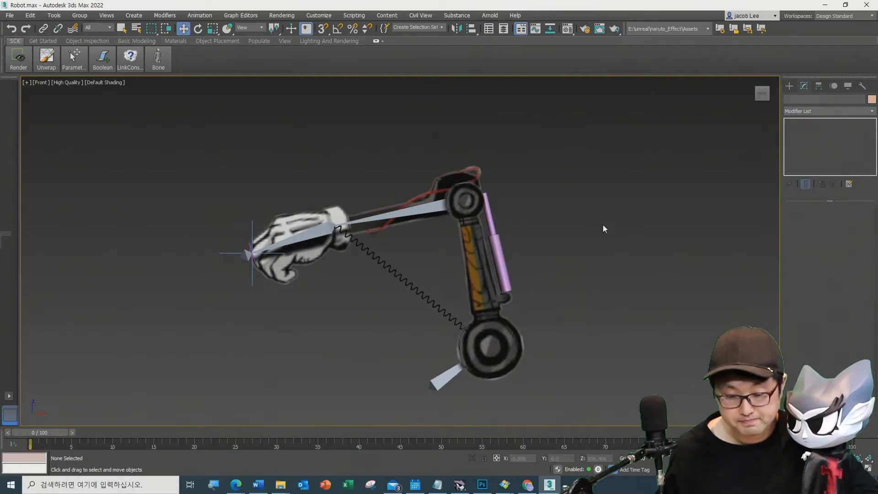
Step: Shorten the damper's base cylinder so that more of the thin upper cylinder is exposed
{"action": "left_click", "coordinate": [421, 214]}
{"action": "left_click", "coordinate": [499, 258]}
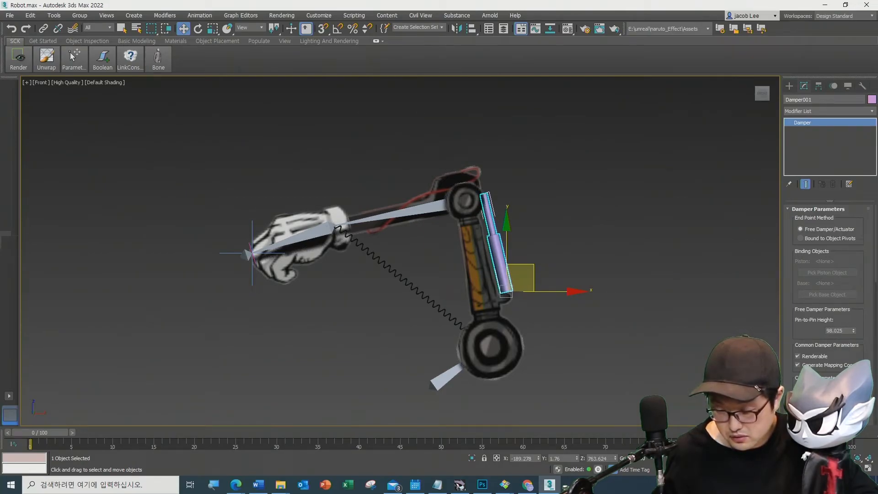
{"action": "left_click_drag", "start_coordinate": [860, 448], "coordinate": [864, 128]}
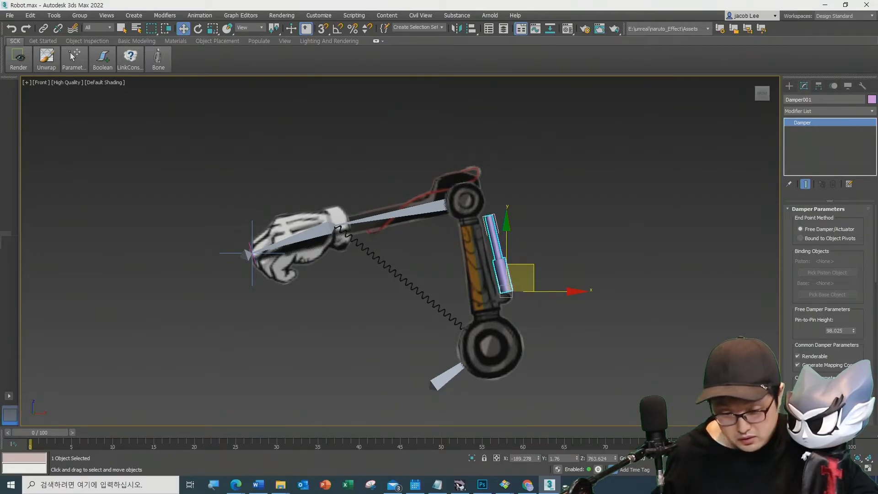
{"action": "left_click", "coordinate": [623, 310]}
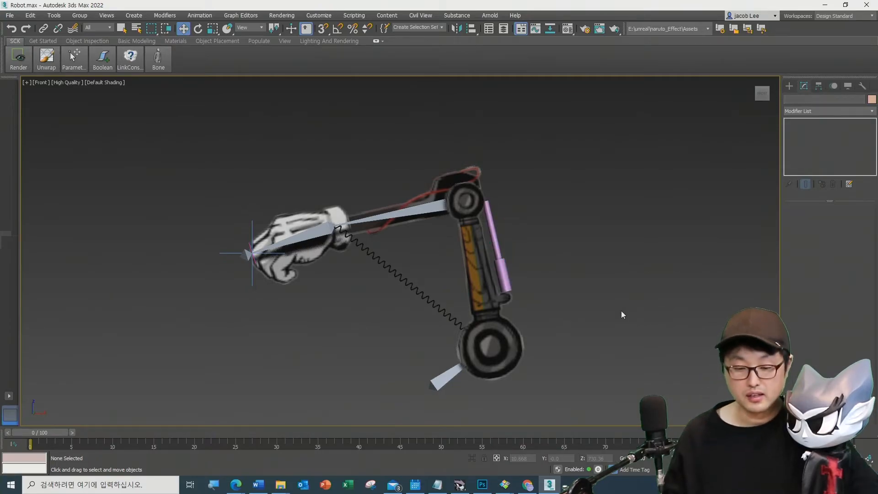
Step: In the wireframe Front view, create a bone from the arm's base joint to the damper's lower end
{"action": "left_click", "coordinate": [404, 214]}
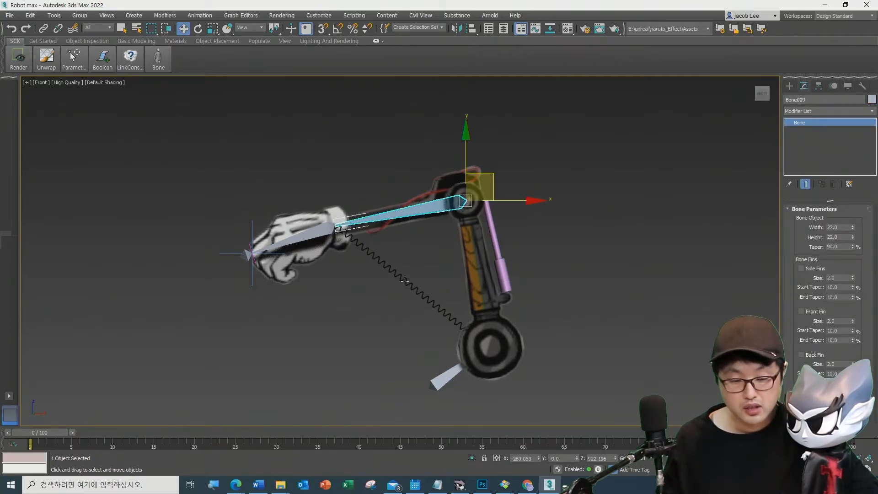
{"action": "key", "text": "F3"}
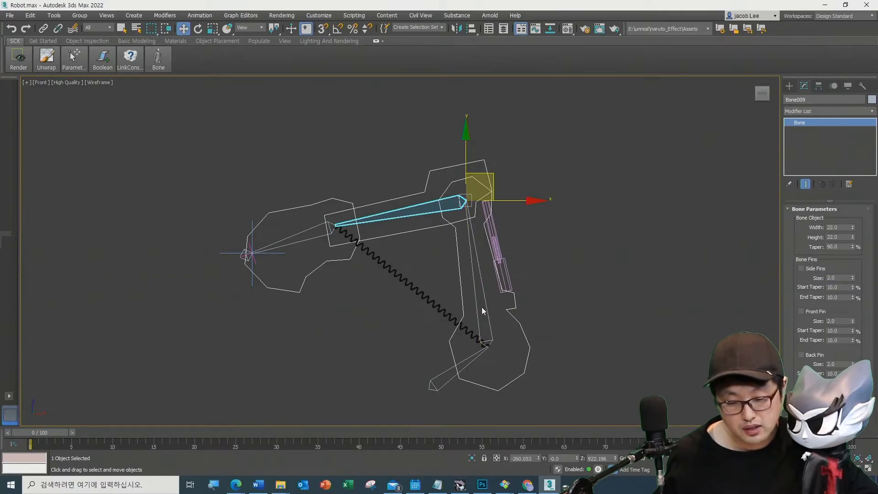
{"action": "left_click", "coordinate": [485, 308]}
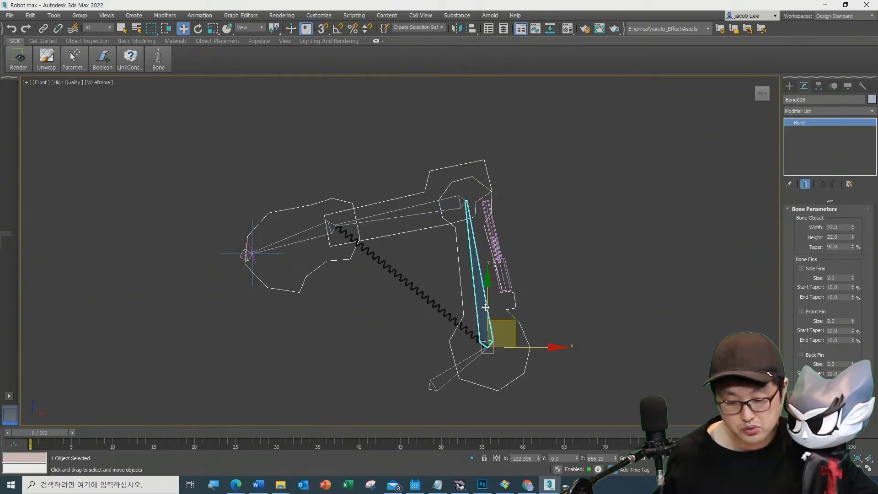
{"action": "left_click", "coordinate": [789, 86]}
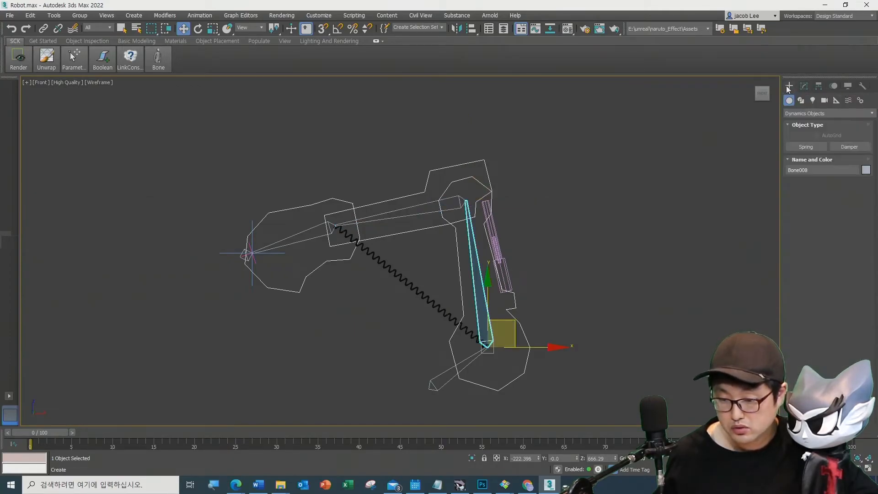
{"action": "left_click", "coordinate": [861, 100]}
{"action": "left_click", "coordinate": [806, 146]}
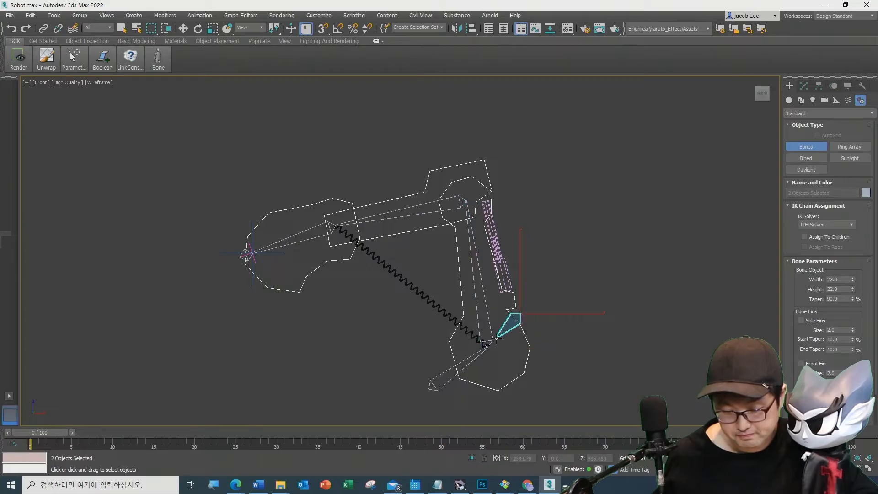
{"action": "left_click", "coordinate": [492, 338]}
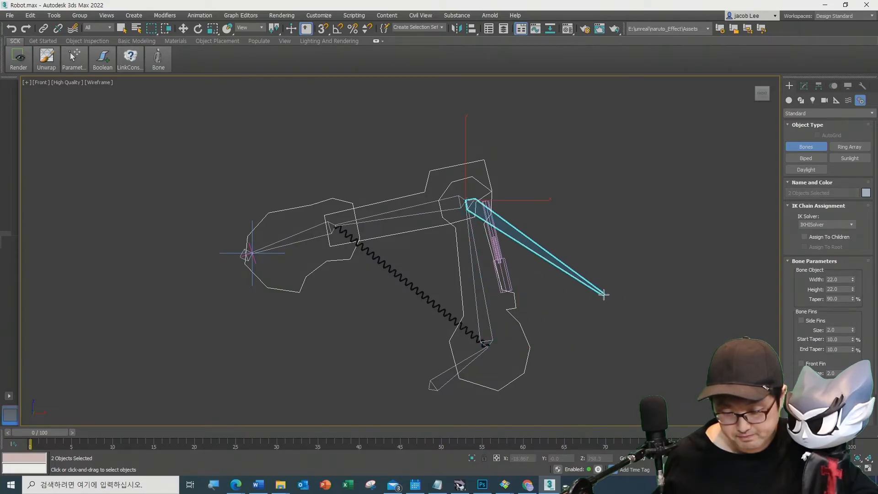
{"action": "right_click", "coordinate": [575, 228]}
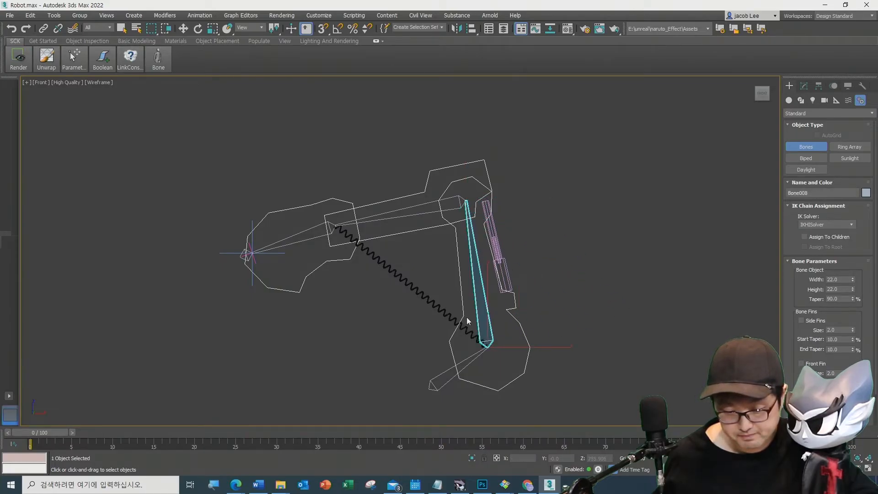
{"action": "left_click", "coordinate": [477, 357]}
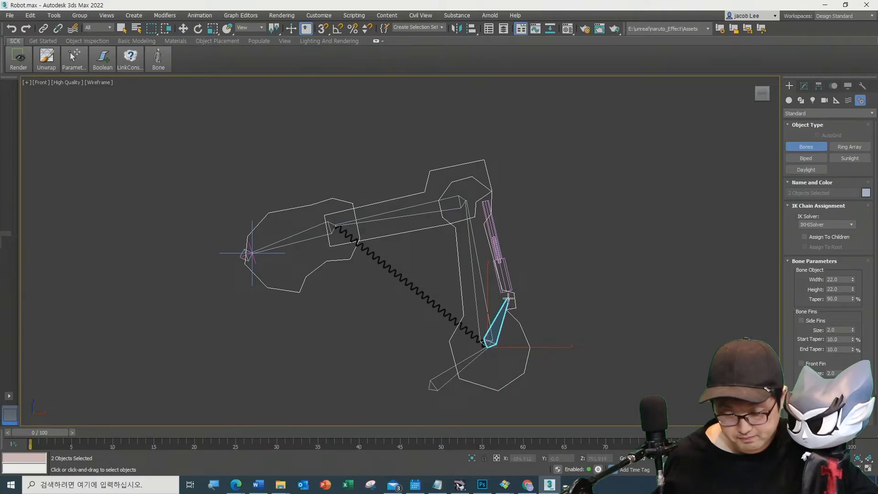
{"action": "left_click", "coordinate": [508, 298]}
{"action": "right_click", "coordinate": [549, 308]}
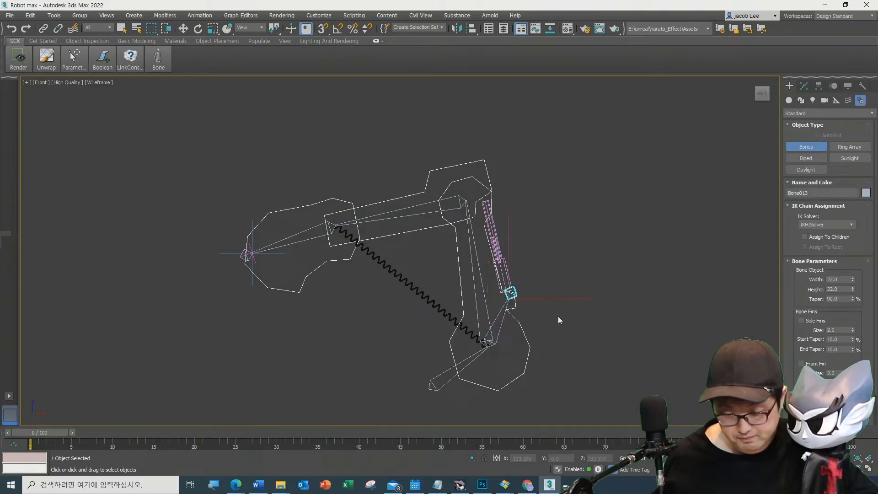
Step: Create a second bone running from the wrist joint past the elbow to the damper's upper end
{"action": "left_click", "coordinate": [338, 226]}
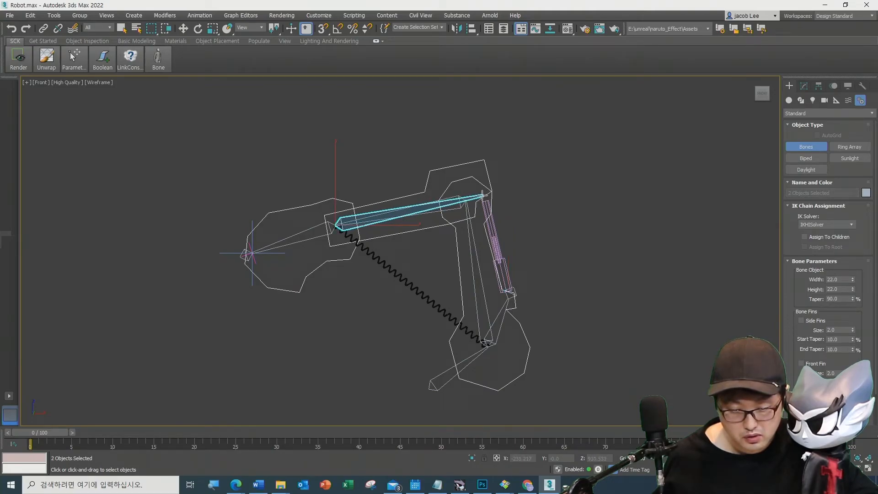
{"action": "left_click", "coordinate": [505, 198]}
{"action": "right_click", "coordinate": [524, 201]}
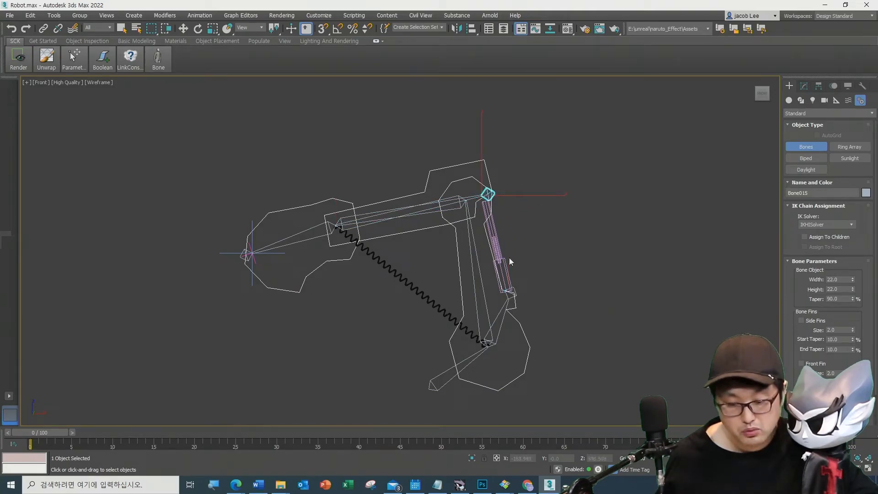
{"action": "left_click", "coordinate": [183, 29]}
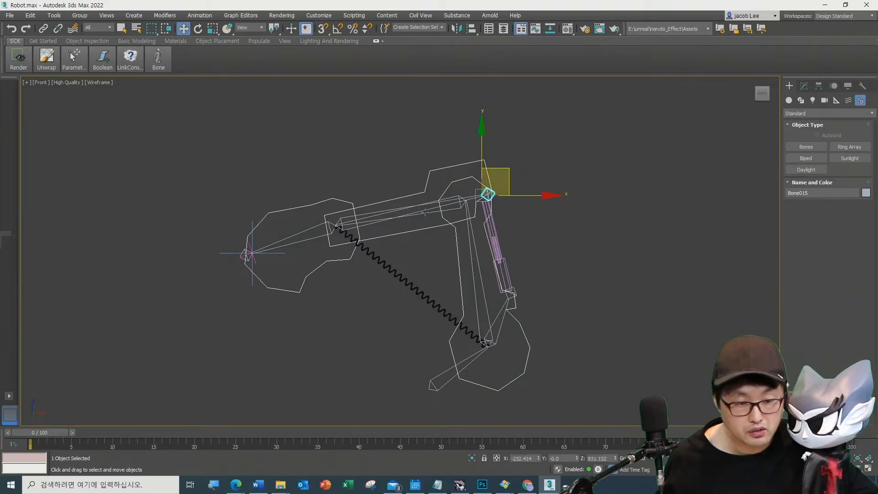
Step: Bind the damper to object pivots, with the upper end bone Bone015 as piston and the lower end bone Bone013 as base
{"action": "left_click", "coordinate": [550, 249]}
{"action": "left_click", "coordinate": [494, 238]}
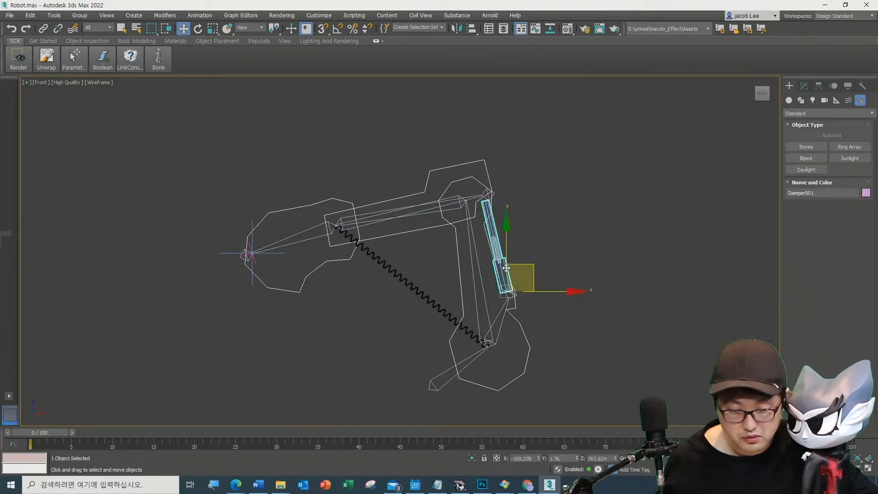
{"action": "left_click", "coordinate": [805, 86]}
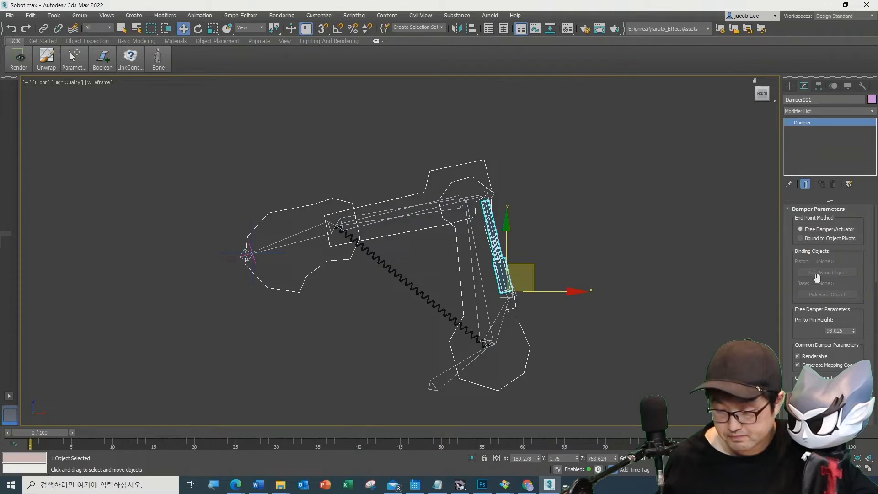
{"action": "left_click", "coordinate": [808, 238]}
{"action": "left_click", "coordinate": [827, 272]}
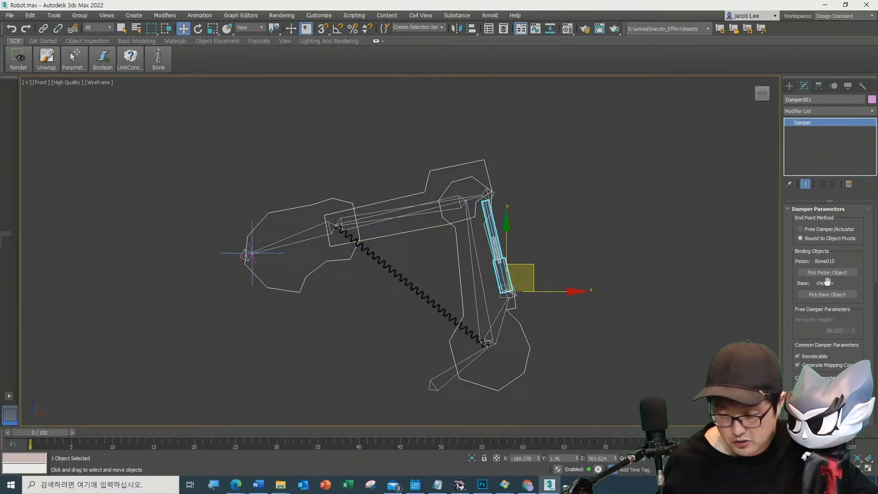
{"action": "left_click", "coordinate": [828, 294]}
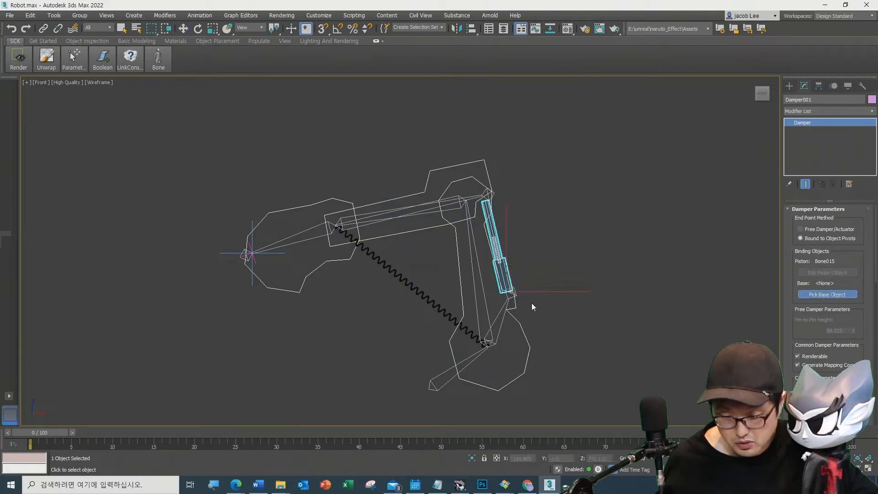
{"action": "left_click", "coordinate": [512, 290]}
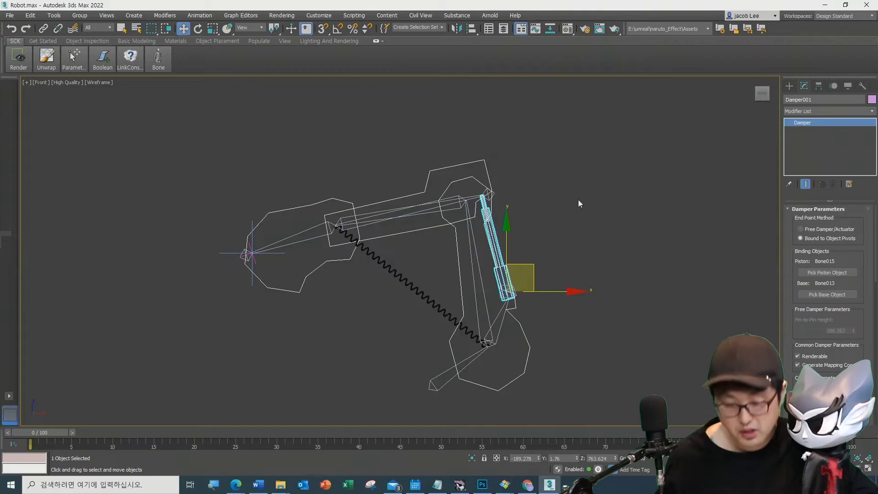
{"action": "left_click", "coordinate": [587, 208]}
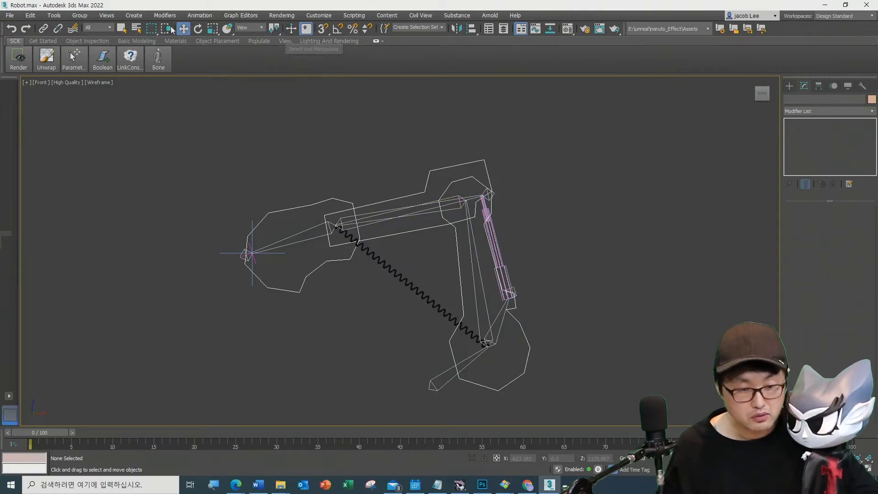
Step: Raise the hand's IK chain goal by about 84 units until the forearm is nearly horizontal
{"action": "left_click", "coordinate": [253, 238]}
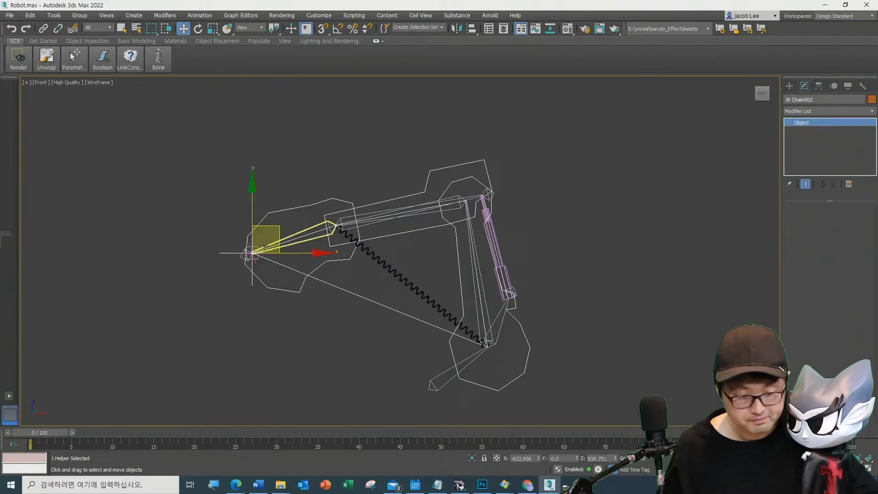
{"action": "left_click_drag", "start_coordinate": [278, 232], "coordinate": [265, 184]}
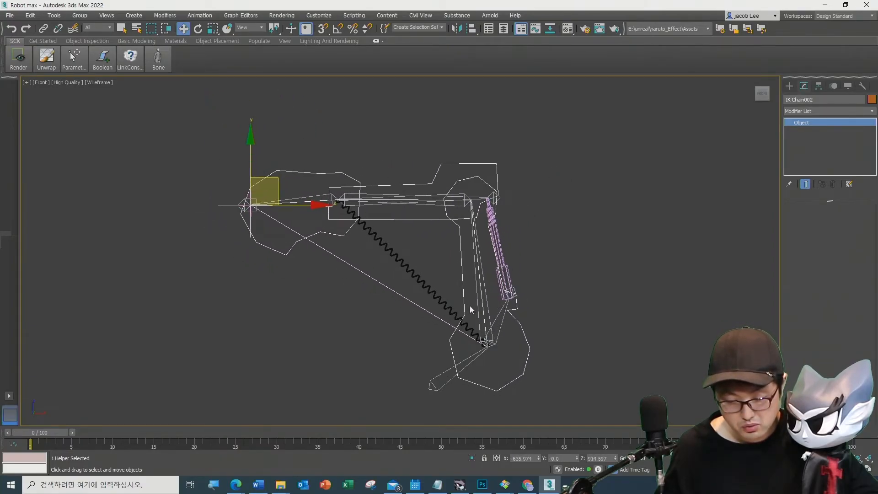
Step: Link the short bone below the damper to the lower arm bone as its parent, then restore default shading in the Front view
{"action": "left_click", "coordinate": [498, 315]}
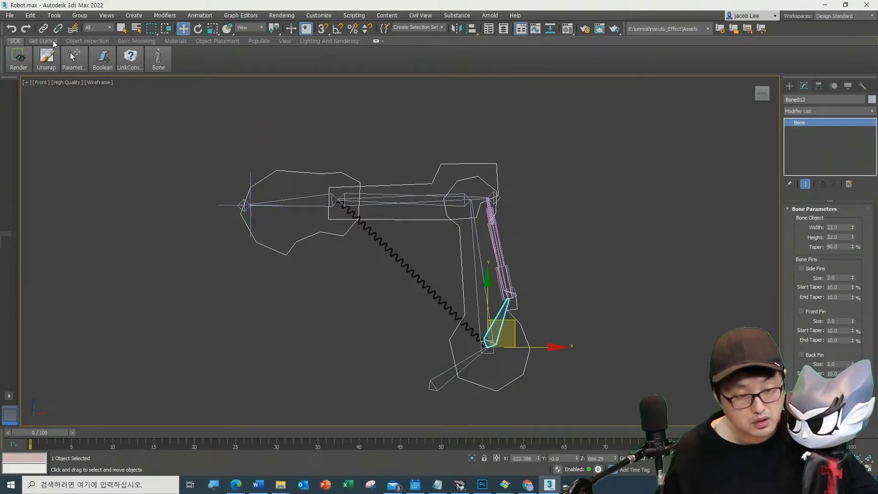
{"action": "left_click", "coordinate": [43, 28]}
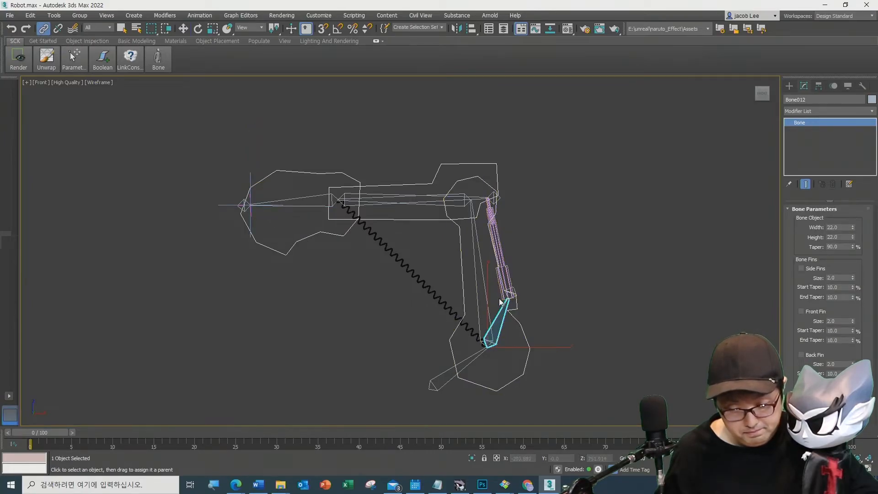
{"action": "scroll", "coordinate": [519, 300], "scroll_direction": "up", "scroll_amount": 3}
{"action": "left_click_drag", "start_coordinate": [506, 325], "coordinate": [481, 313]}
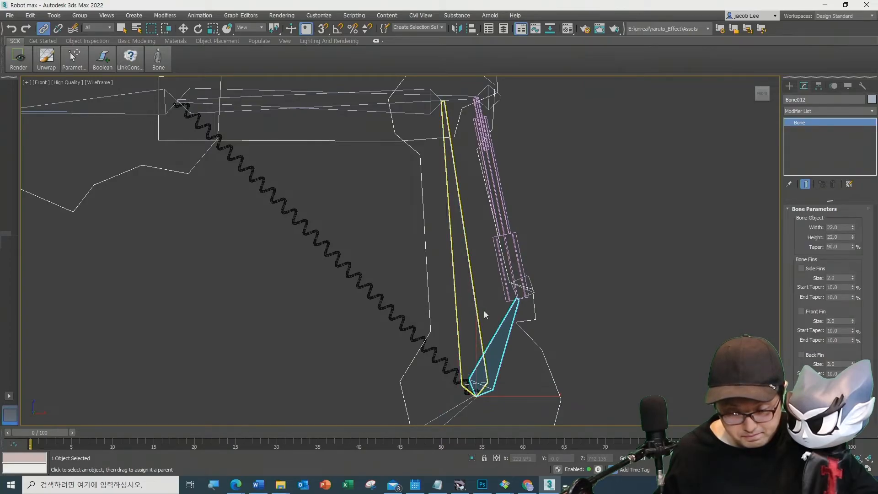
{"action": "scroll", "coordinate": [435, 301], "scroll_direction": "down", "scroll_amount": 4}
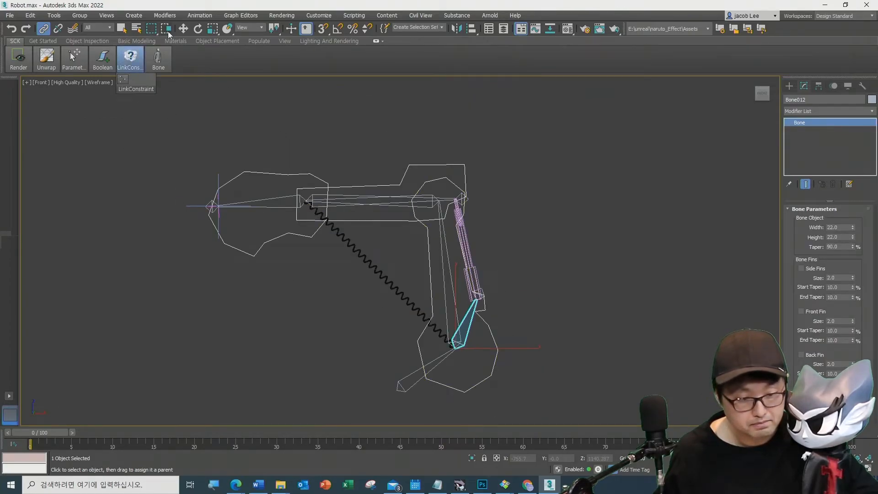
{"action": "key", "text": "F3"}
{"action": "left_click", "coordinate": [184, 28]}
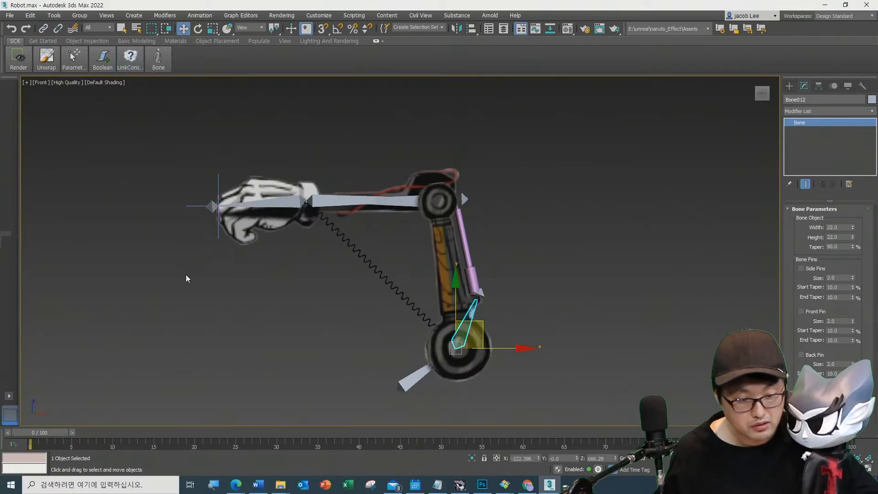
{"action": "left_click", "coordinate": [196, 205]}
{"action": "mouse_move", "coordinate": [262, 187]}
{"action": "left_mouse_down"}
{"action": "mouse_move", "coordinate": [280, 199]}
{"action": "mouse_move", "coordinate": [251, 190]}
{"action": "left_mouse_up"}
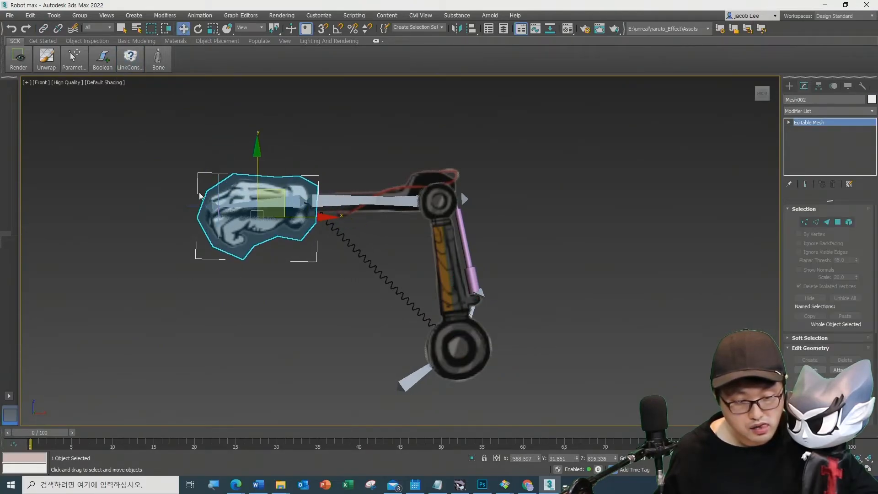
{"action": "key", "text": "ctrl+z"}
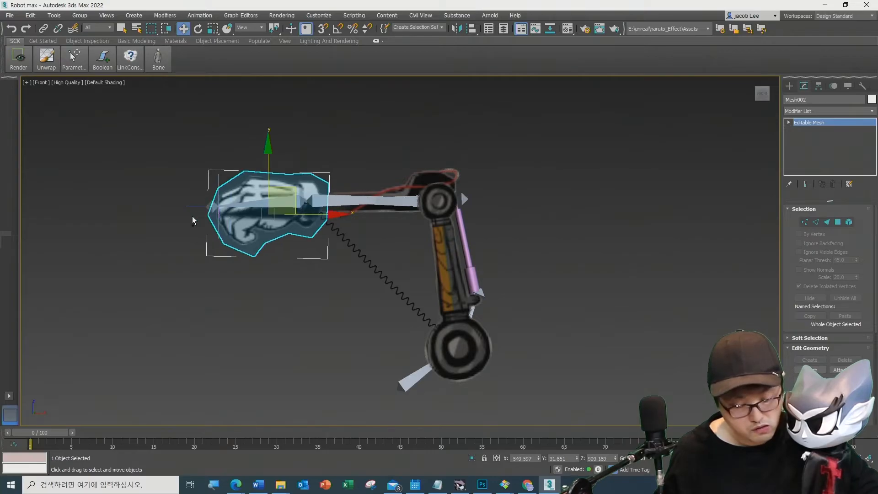
Step: Move the hand's IK chain goal to test how the mechanical arm bends
{"action": "left_click", "coordinate": [197, 207]}
{"action": "left_click_drag", "start_coordinate": [244, 181], "coordinate": [297, 246]}
{"action": "scroll", "coordinate": [303, 270], "scroll_direction": "down", "scroll_amount": 4}
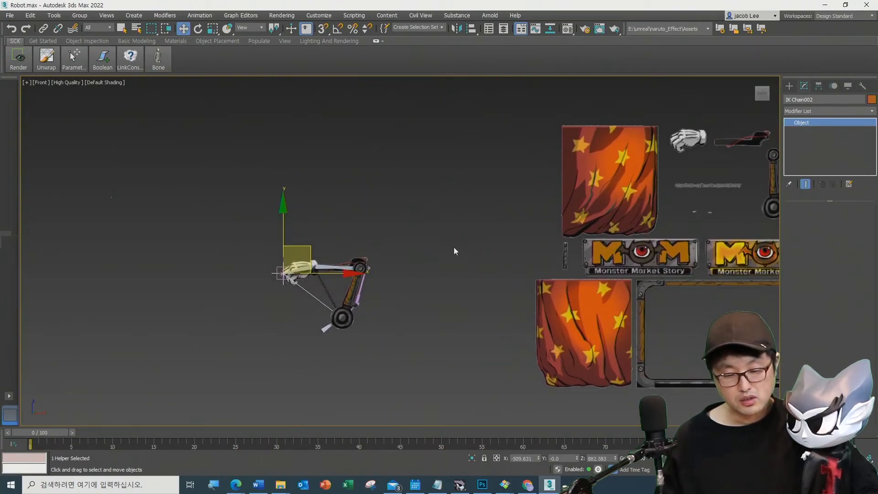
Step: Open the texture sheet plane's lowest Edit Mesh modifier at polygon level, accepting the topology-dependence warning
{"action": "left_click", "coordinate": [506, 208]}
{"action": "left_click", "coordinate": [581, 354]}
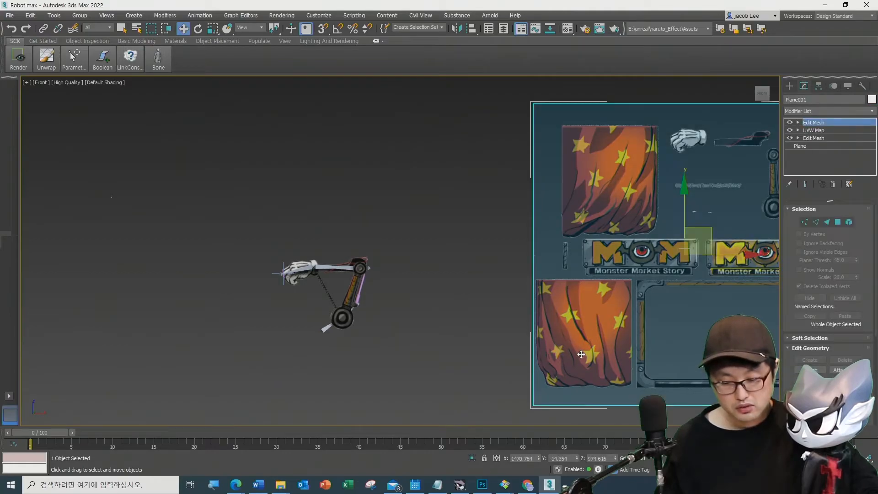
{"action": "left_click", "coordinate": [822, 139]}
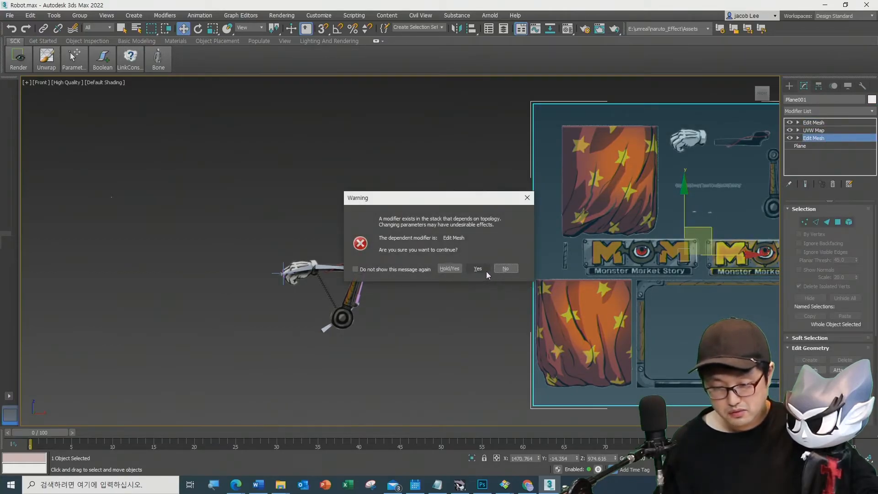
{"action": "left_click", "coordinate": [489, 268]}
{"action": "left_click", "coordinate": [839, 222]}
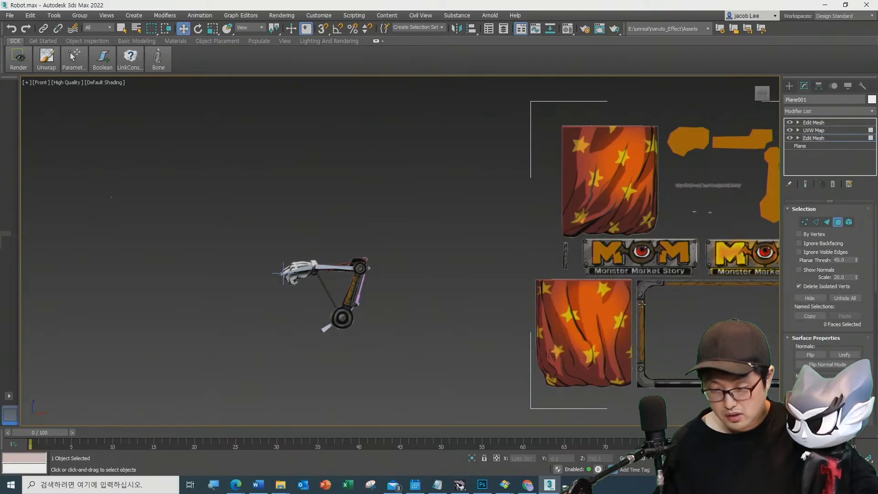
Step: Create a new polygon closely outlining the lower star-patterned curtain on the texture sheet
{"action": "scroll", "coordinate": [645, 301], "scroll_direction": "up", "scroll_amount": 4}
{"action": "middle_click_drag", "start_coordinate": [654, 323], "coordinate": [587, 210]}
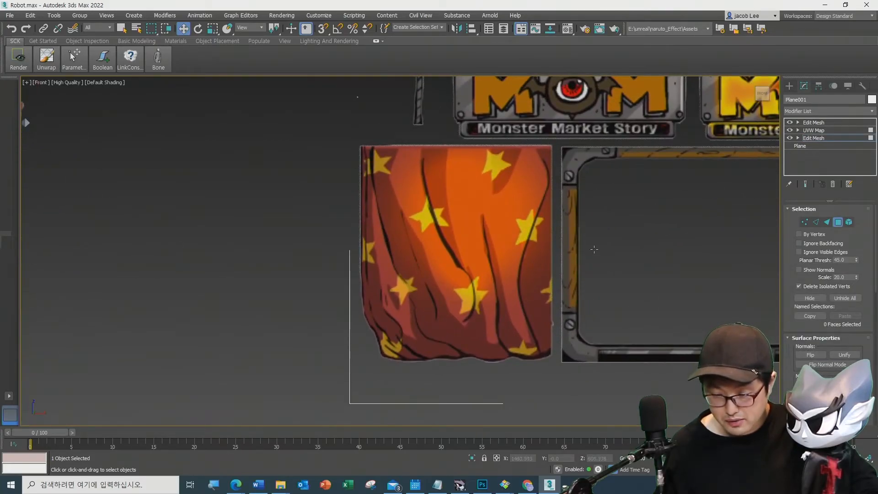
{"action": "scroll", "coordinate": [509, 246], "scroll_direction": "down", "scroll_amount": 2}
{"action": "scroll", "coordinate": [428, 207], "scroll_direction": "up", "scroll_amount": 2}
{"action": "mouse_move", "coordinate": [428, 207]}
{"action": "middle_mouse_down"}
{"action": "mouse_move", "coordinate": [439, 210]}
{"action": "mouse_move", "coordinate": [425, 218]}
{"action": "middle_mouse_up"}
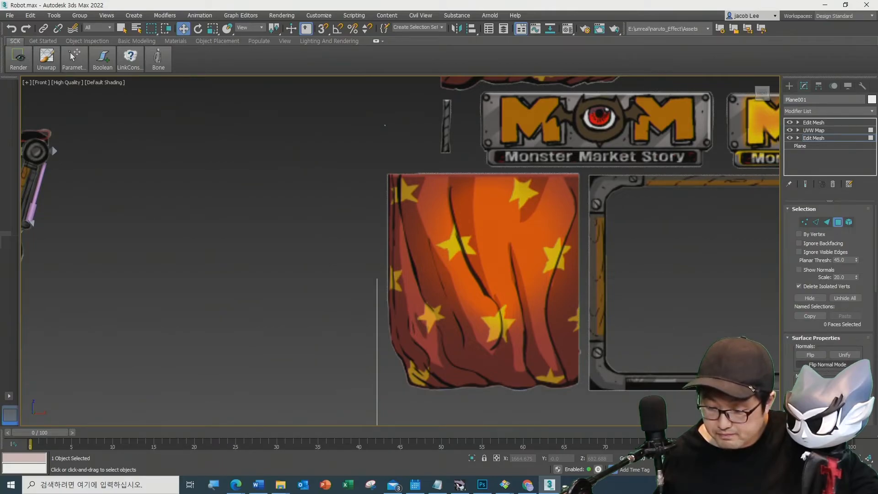
{"action": "left_click_drag", "start_coordinate": [803, 379], "coordinate": [788, 180]}
{"action": "left_click", "coordinate": [811, 271]}
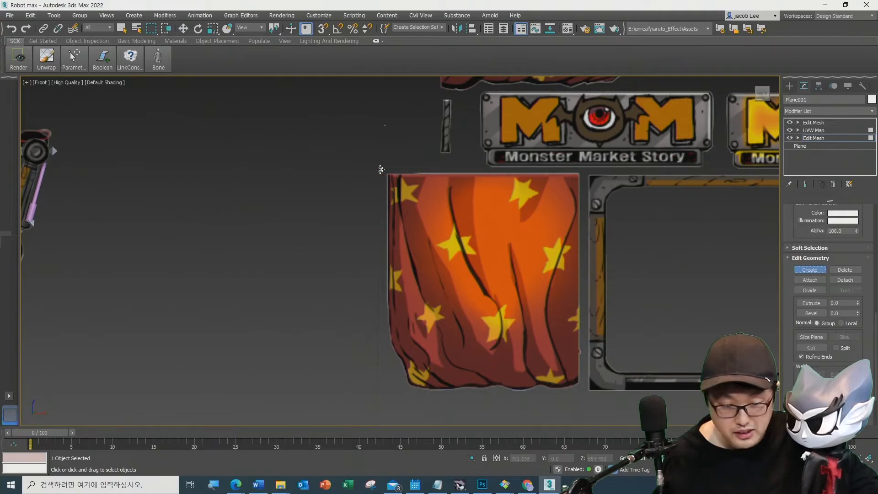
{"action": "left_click", "coordinate": [580, 171]}
{"action": "left_click", "coordinate": [583, 393]}
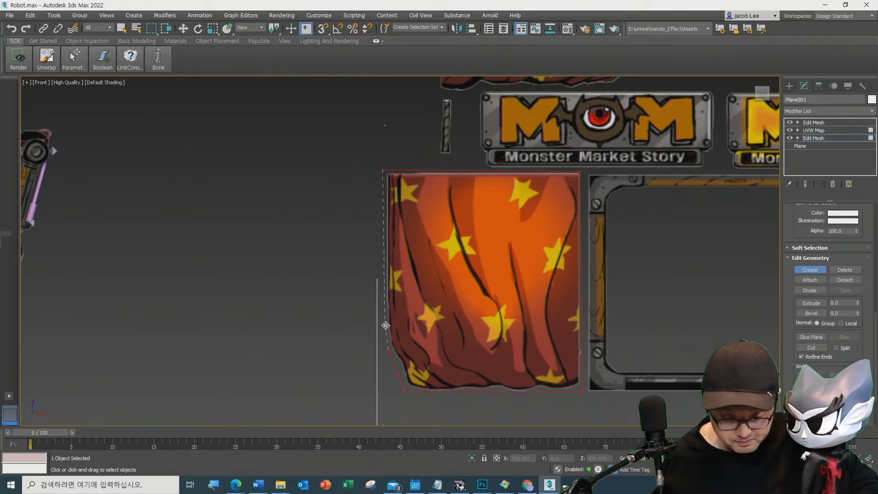
{"action": "left_click", "coordinate": [383, 172]}
Step: Use the texture sheet's uppermost Edit Mesh to extract the lower curtain as a separate object beside the mechanical arm
{"action": "left_click", "coordinate": [819, 123]}
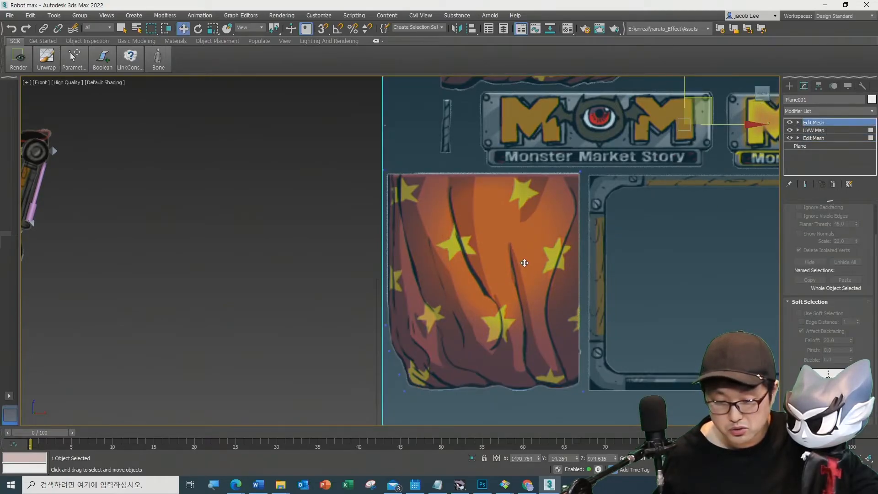
{"action": "scroll", "coordinate": [319, 270], "scroll_direction": "down", "scroll_amount": 4}
{"action": "left_click", "coordinate": [799, 122]}
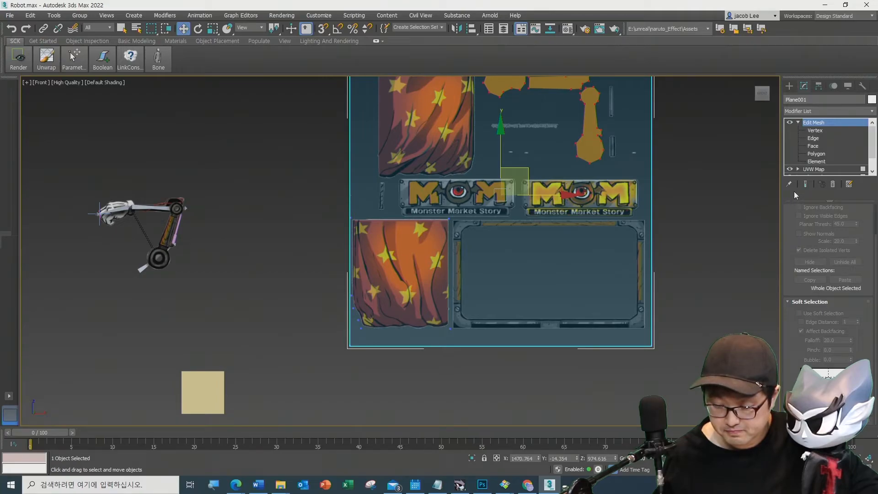
{"action": "scroll", "coordinate": [805, 257], "scroll_direction": "up", "scroll_amount": 2}
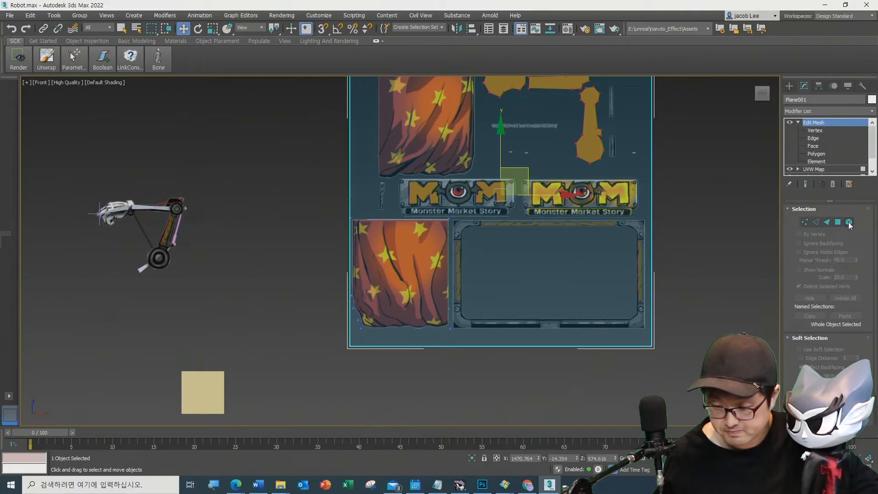
{"action": "left_click", "coordinate": [849, 223]}
{"action": "left_click", "coordinate": [839, 223]}
{"action": "right_click", "coordinate": [296, 209]}
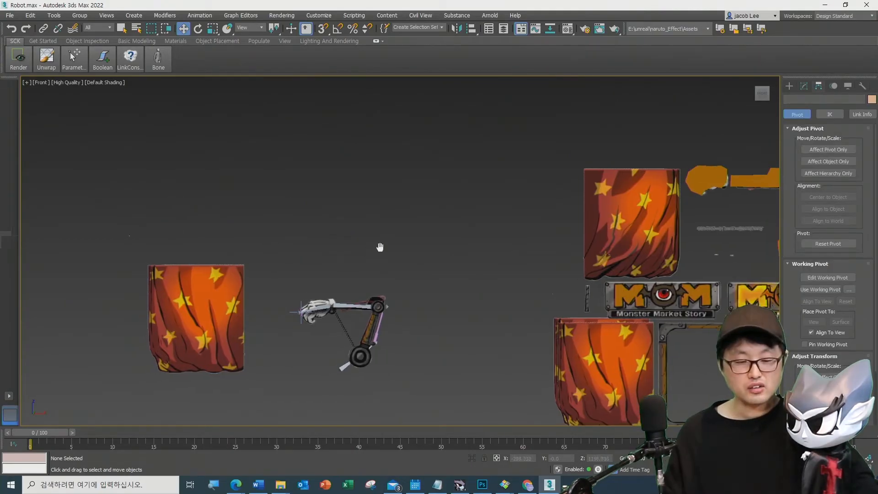
Step: Draw a two-bone chain with an end nub, running downward beside the extracted curtain's upper-left edge
{"action": "middle_click_drag", "start_coordinate": [274, 283], "coordinate": [406, 252]}
{"action": "scroll", "coordinate": [395, 249], "scroll_direction": "up", "scroll_amount": 4}
{"action": "scroll", "coordinate": [421, 283], "scroll_direction": "down", "scroll_amount": 2}
{"action": "middle_click_drag", "start_coordinate": [422, 283], "coordinate": [465, 288]}
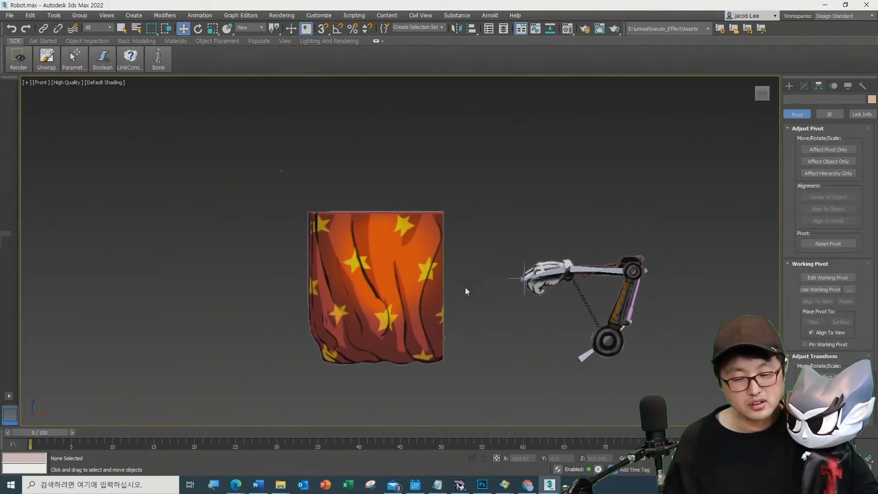
{"action": "left_click", "coordinate": [422, 292]}
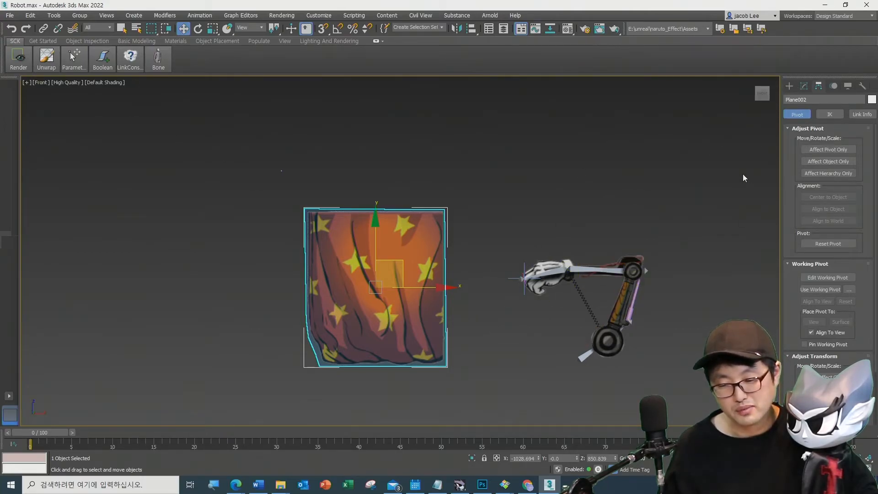
{"action": "left_click", "coordinate": [762, 148]}
{"action": "left_click", "coordinate": [790, 85]}
{"action": "left_click", "coordinate": [806, 147]}
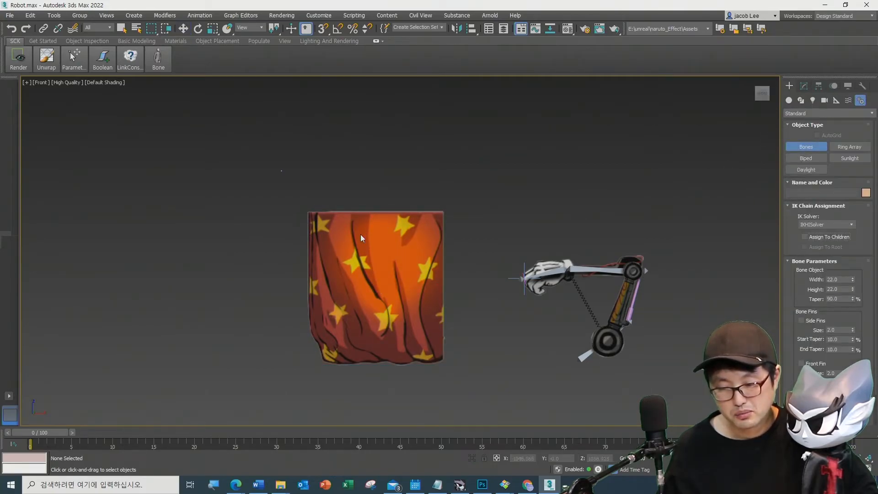
{"action": "left_click_drag", "start_coordinate": [233, 207], "coordinate": [233, 252]}
{"action": "right_click", "coordinate": [234, 252]}
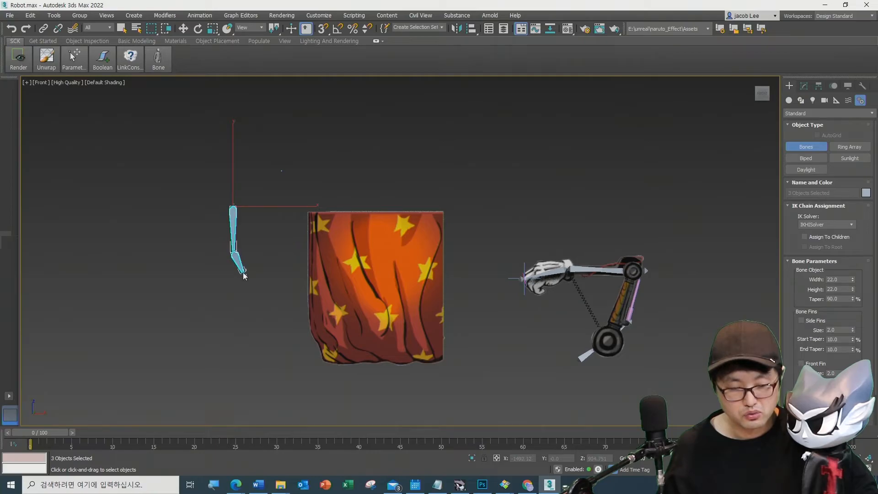
{"action": "left_click", "coordinate": [243, 273]}
Step: Draw a second bone chain curving up from below the curtain's lower-left corner to meet the first chain's end
{"action": "right_click", "coordinate": [290, 342]}
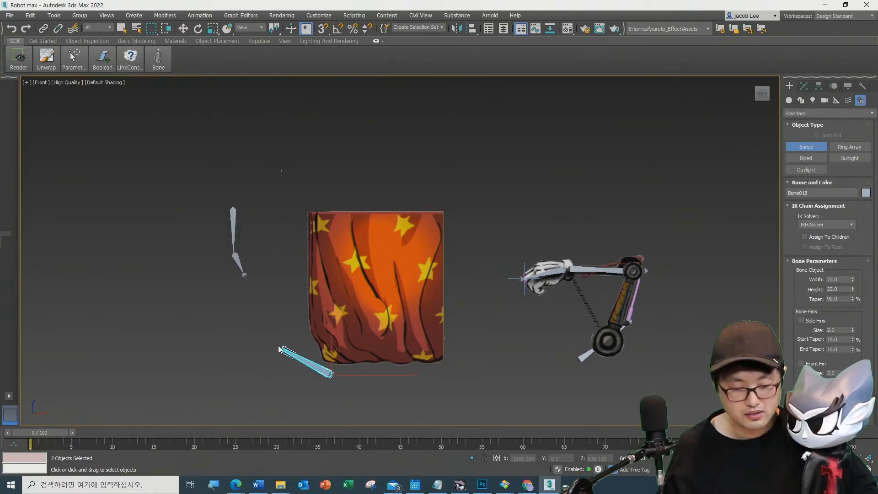
{"action": "left_click", "coordinate": [291, 359]}
{"action": "left_click", "coordinate": [265, 317]}
{"action": "left_click", "coordinate": [248, 281]}
{"action": "right_click", "coordinate": [292, 267]}
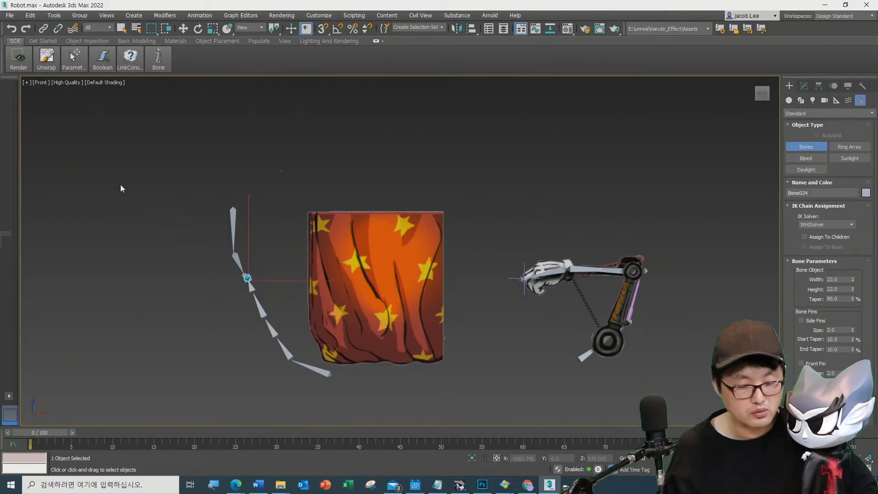
{"action": "left_click", "coordinate": [182, 31]}
{"action": "left_click", "coordinate": [293, 221]}
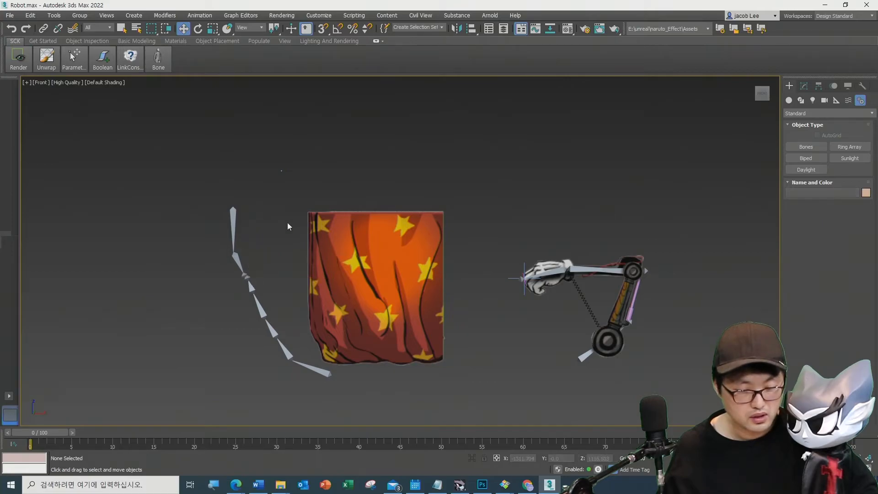
Step: Apply an HI Solver between the upper chain's end nub Bone018 and its root bone Bone016
{"action": "left_click", "coordinate": [245, 275]}
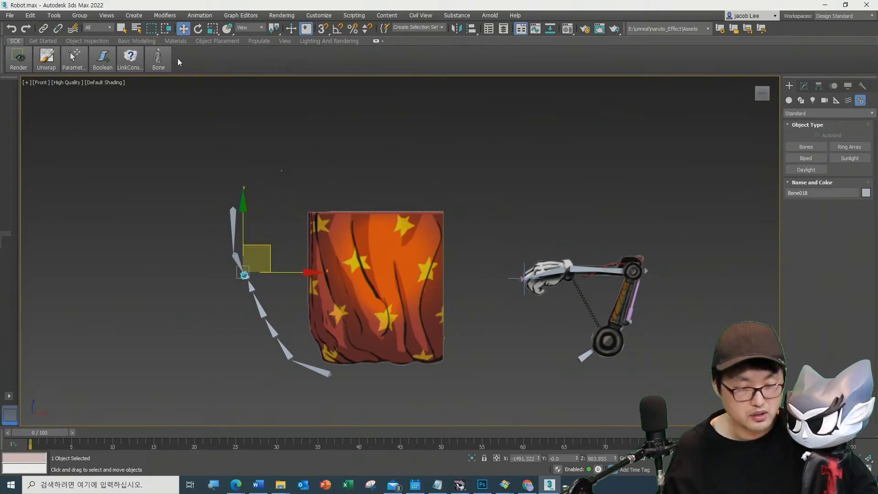
{"action": "left_click", "coordinate": [134, 15]}
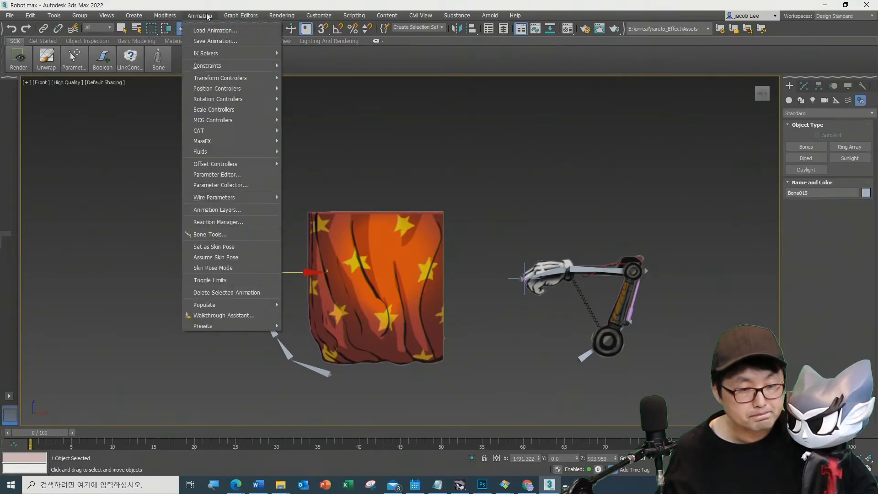
{"action": "mouse_move", "coordinate": [246, 52]}
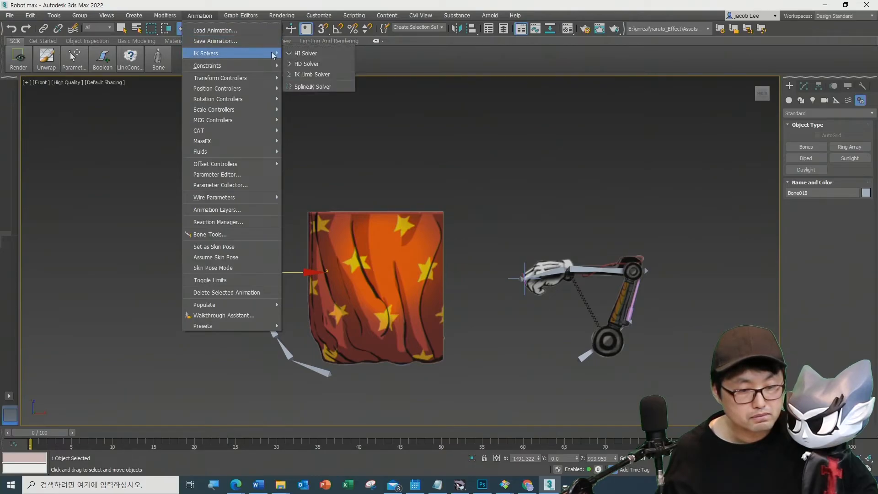
{"action": "left_click", "coordinate": [316, 53]}
{"action": "left_click", "coordinate": [234, 229]}
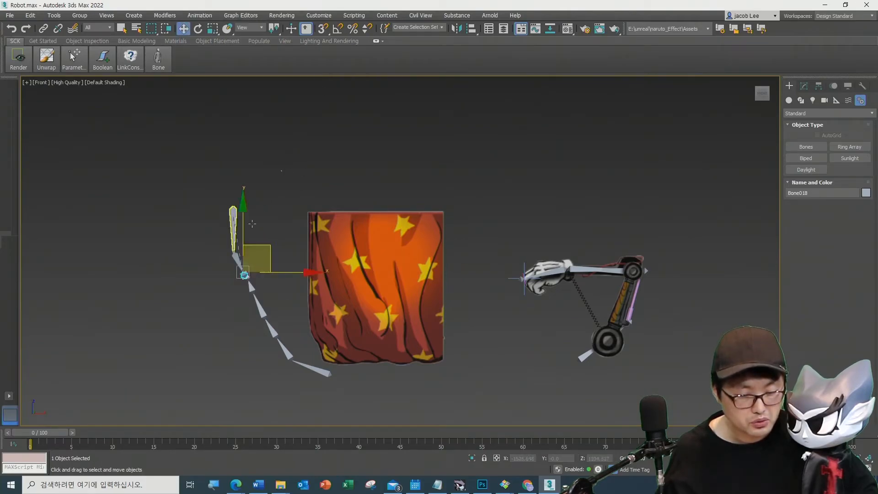
{"action": "scroll", "coordinate": [191, 143], "scroll_direction": "up", "scroll_amount": 3}
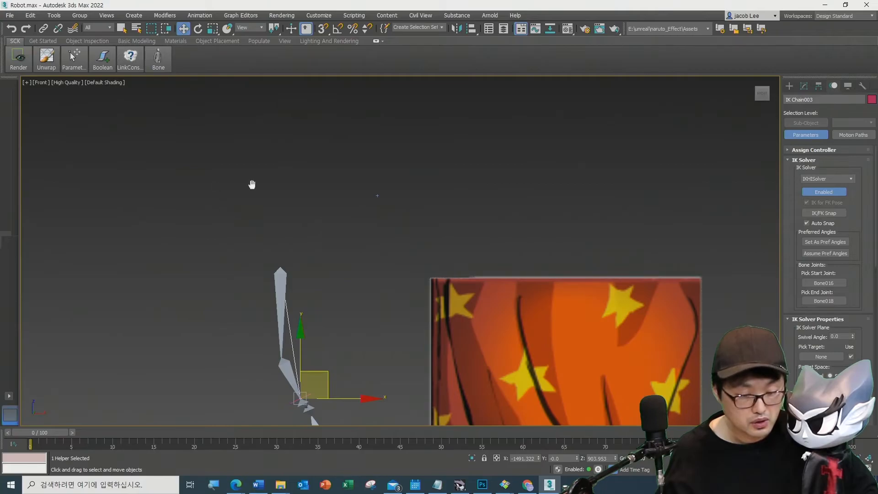
Step: Apply an HI Solver between the lower chain's end nub Bone024 and its root bone Bone019
{"action": "right_click", "coordinate": [229, 271]}
{"action": "left_click", "coordinate": [306, 256]}
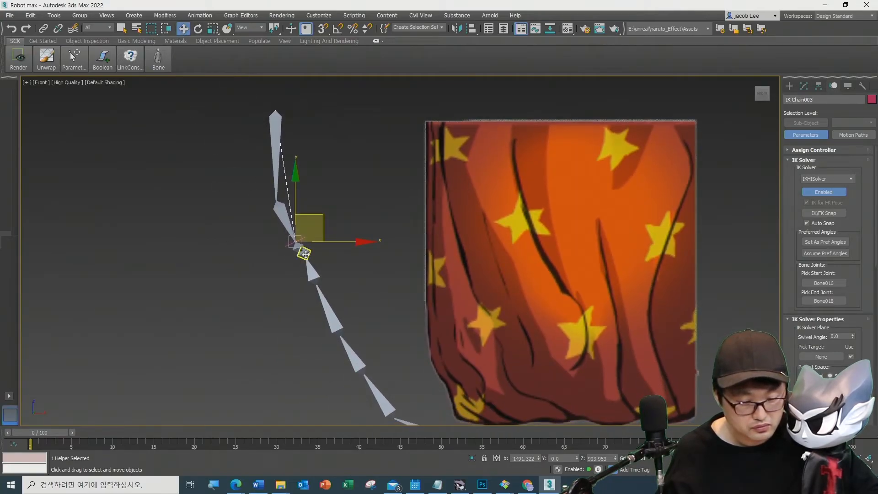
{"action": "left_click", "coordinate": [304, 253]}
{"action": "scroll", "coordinate": [137, 92], "scroll_direction": "down", "scroll_amount": 3}
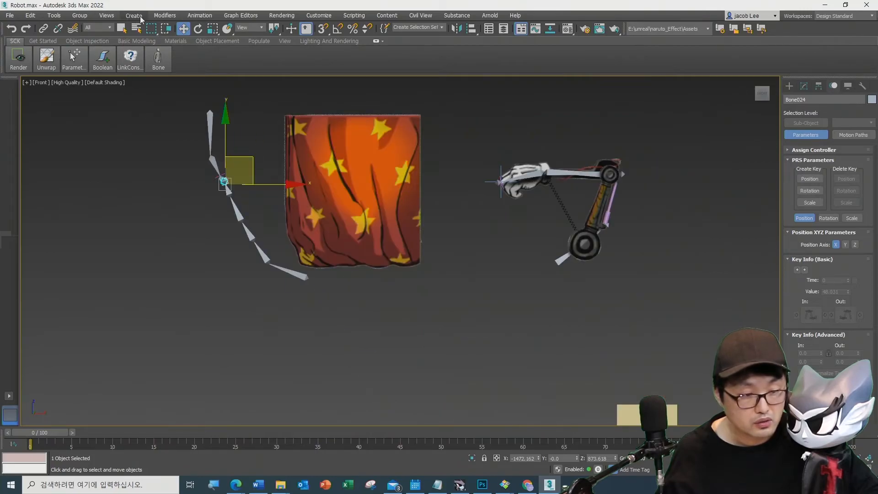
{"action": "left_click", "coordinate": [163, 15]}
{"action": "mouse_move", "coordinate": [200, 15]}
{"action": "mouse_move", "coordinate": [231, 54]}
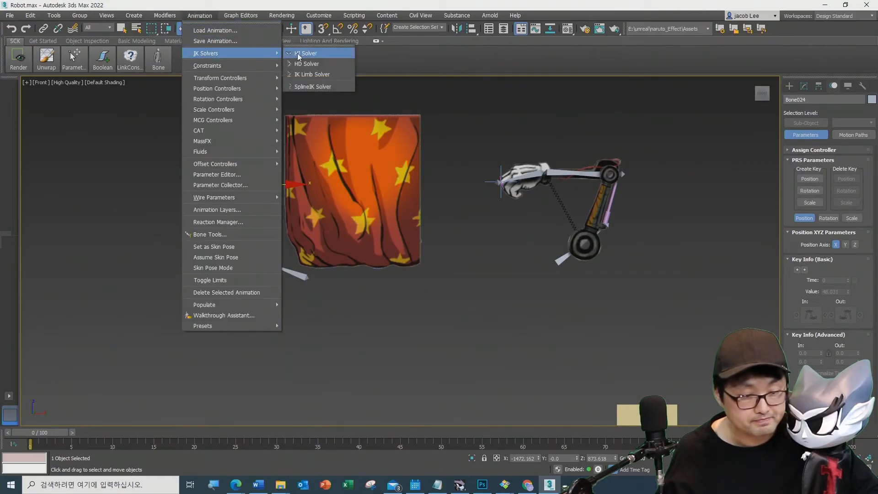
{"action": "left_click", "coordinate": [299, 54]}
{"action": "left_click", "coordinate": [290, 271]}
Step: Try to move the lower chain's IK goal slightly closer to the upper chain's end, and undo the move
{"action": "scroll", "coordinate": [218, 204], "scroll_direction": "up", "scroll_amount": 6}
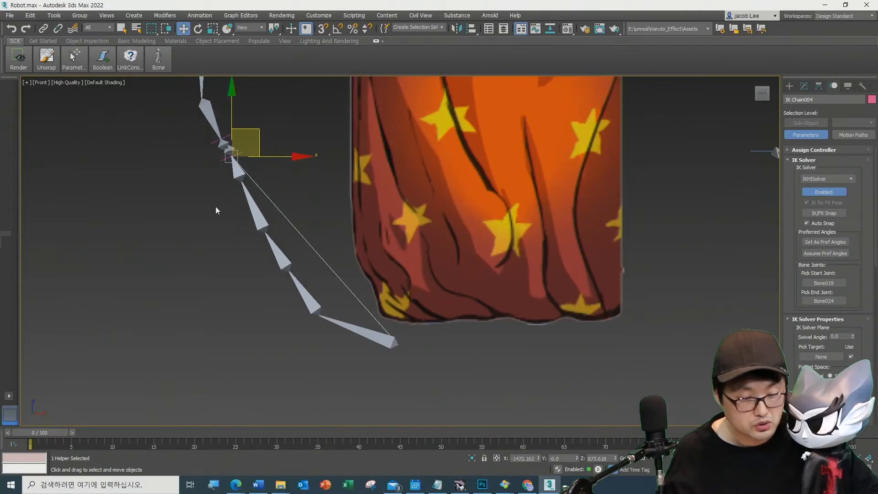
{"action": "middle_click_drag", "start_coordinate": [198, 238], "coordinate": [161, 304]}
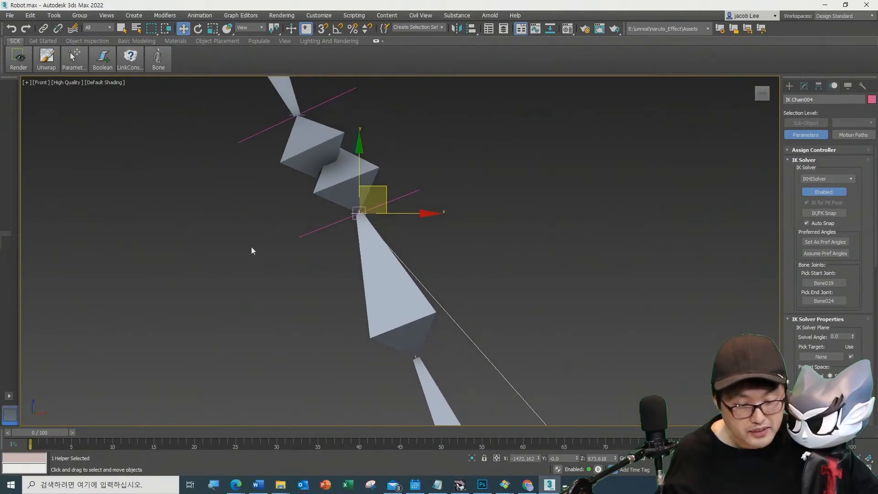
{"action": "scroll", "coordinate": [248, 258], "scroll_direction": "up", "scroll_amount": 4}
{"action": "middle_click_drag", "start_coordinate": [233, 238], "coordinate": [166, 311]}
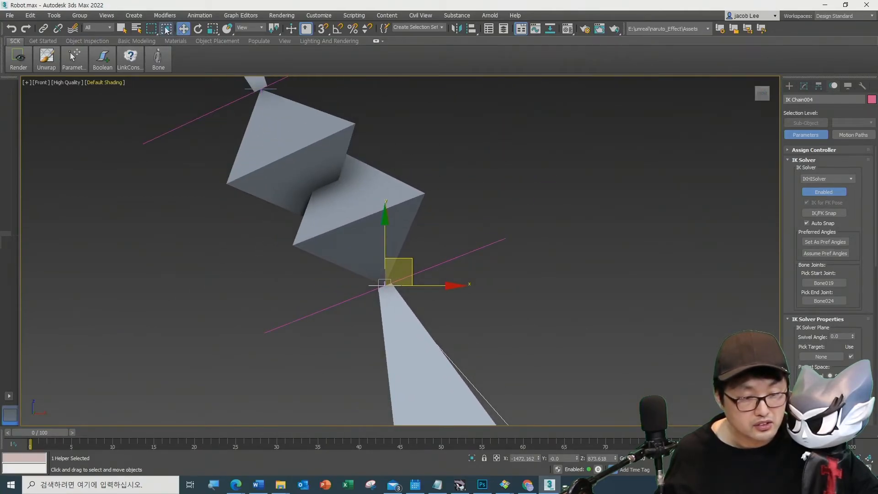
{"action": "left_click_drag", "start_coordinate": [409, 263], "coordinate": [416, 231]}
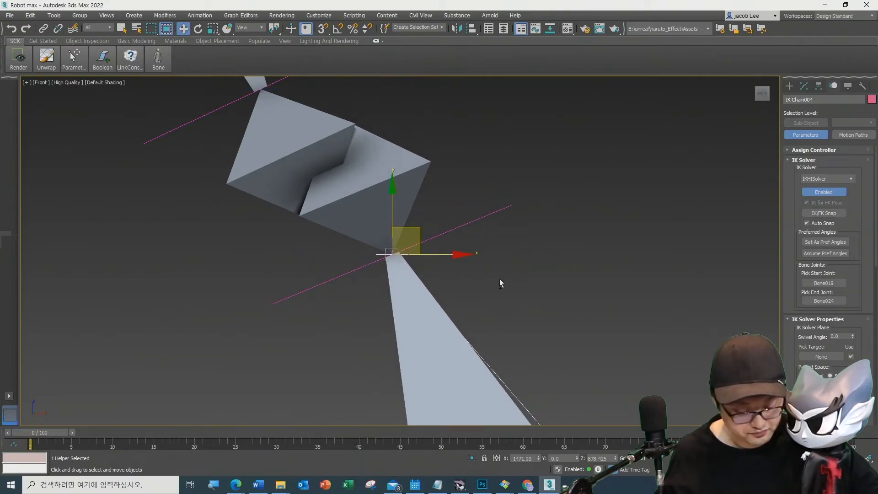
{"action": "key", "text": "ctrl+z"}
Step: Clear the selection and display the junction of the two bone chains in wireframe
{"action": "left_click", "coordinate": [489, 305]}
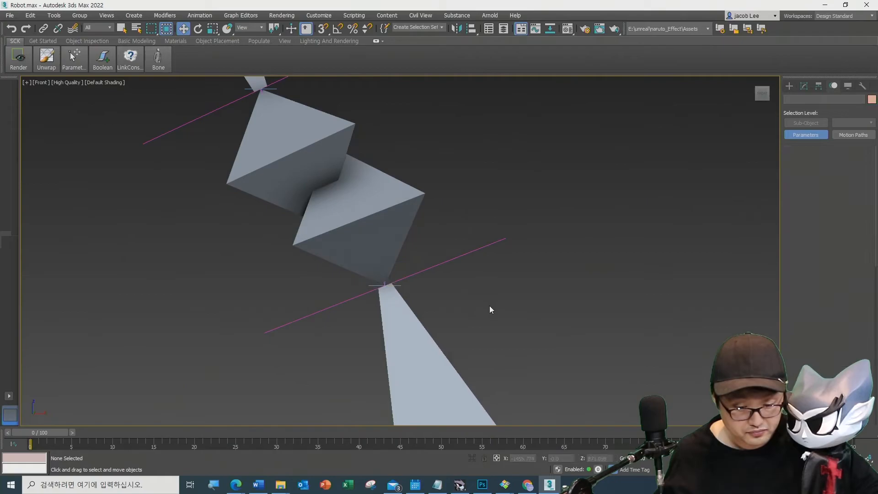
{"action": "key", "text": "F3"}
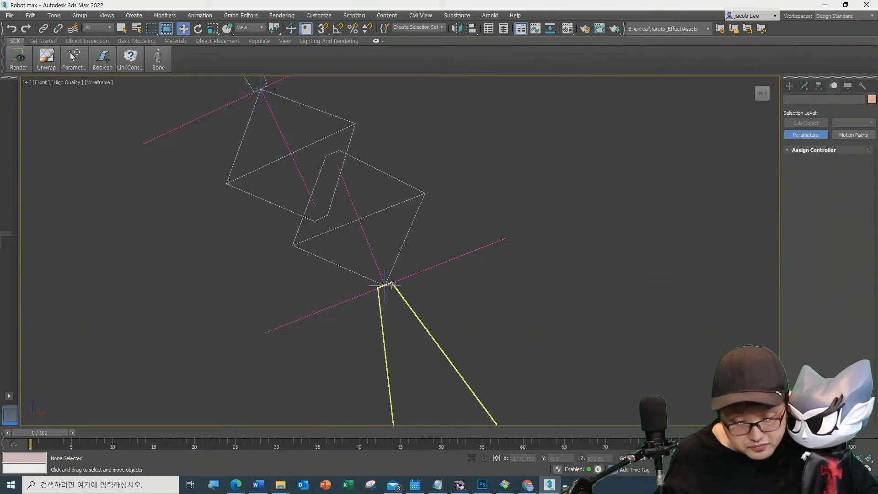
Step: Scale the lower bone chain's IK goal up uniformly to about 693 percent
{"action": "left_click", "coordinate": [392, 285]}
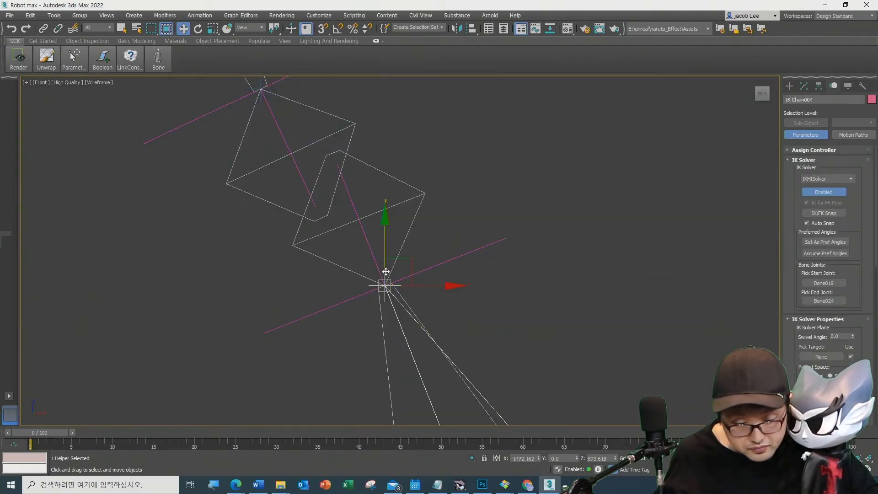
{"action": "left_click", "coordinate": [430, 309]}
{"action": "left_click", "coordinate": [401, 285]}
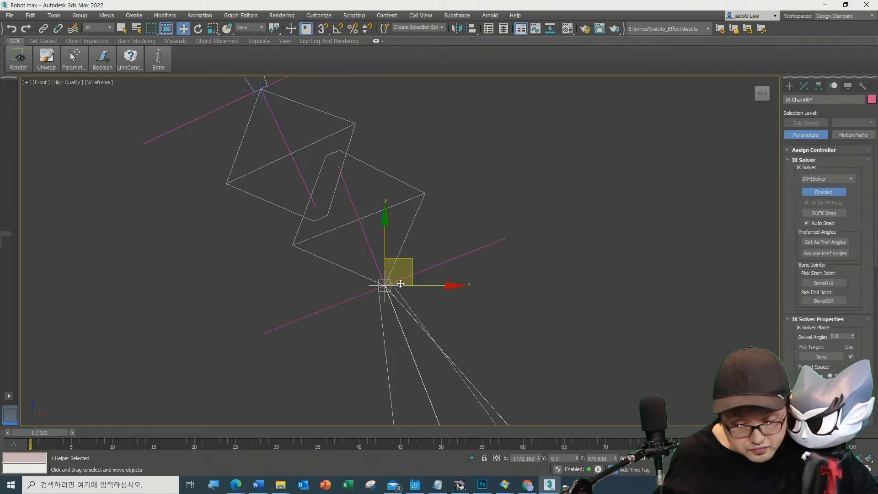
{"action": "left_click", "coordinate": [213, 29]}
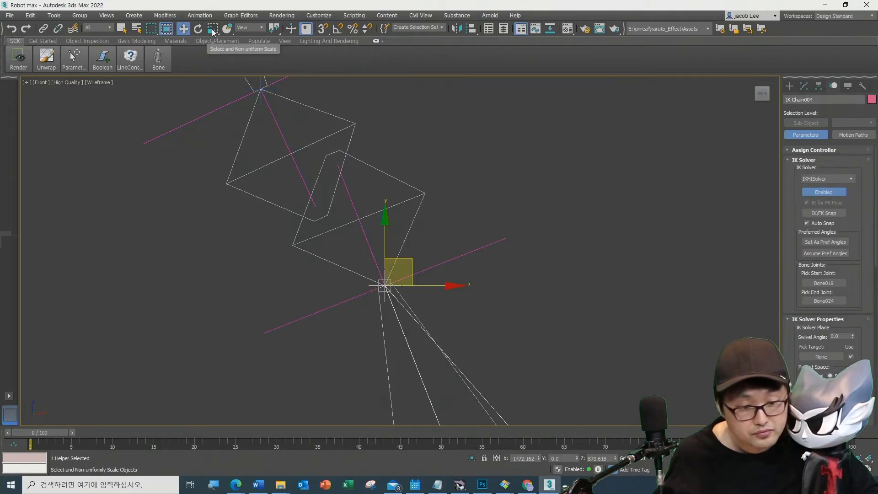
{"action": "left_click_drag", "start_coordinate": [394, 268], "coordinate": [432, 463]}
{"action": "middle_click_drag", "start_coordinate": [163, 297], "coordinate": [170, 359]}
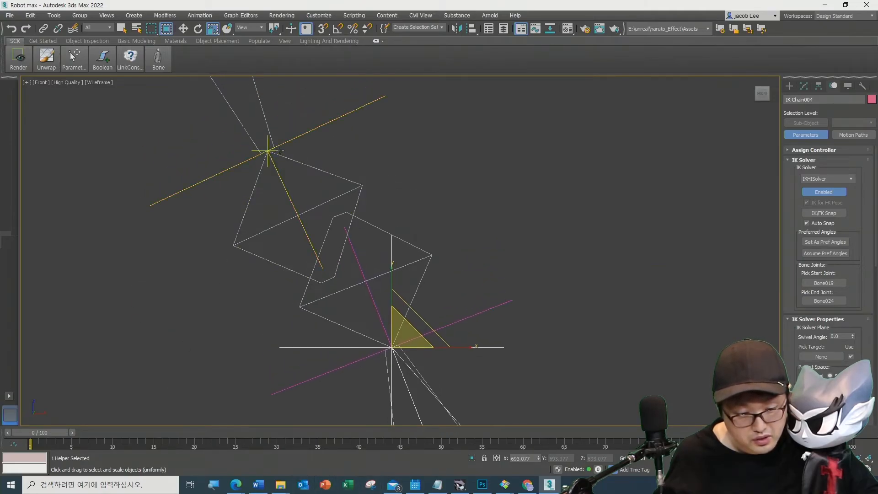
Step: Scale up the upper bone chain's IK goal so its marker is about as large as the lower chain's goal
{"action": "left_click", "coordinate": [273, 151]}
{"action": "left_click_drag", "start_coordinate": [280, 144], "coordinate": [290, 116]}
{"action": "left_click", "coordinate": [314, 94]}
{"action": "scroll", "coordinate": [408, 182], "scroll_direction": "down", "scroll_amount": 12}
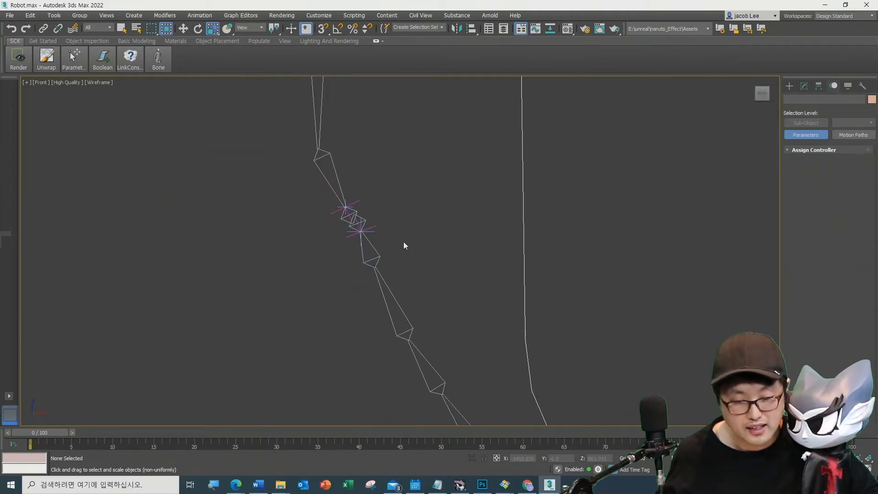
Step: Link the lower chain's IK goal as a child to the upper chain's IK goal
{"action": "left_click", "coordinate": [370, 232]}
{"action": "scroll", "coordinate": [301, 219], "scroll_direction": "up", "scroll_amount": 6}
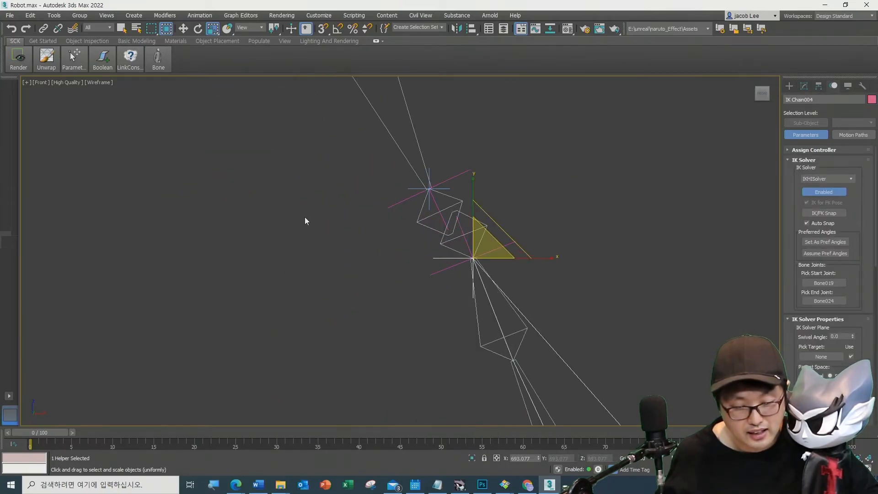
{"action": "key", "text": "r"}
{"action": "scroll", "coordinate": [173, 127], "scroll_direction": "down", "scroll_amount": 3}
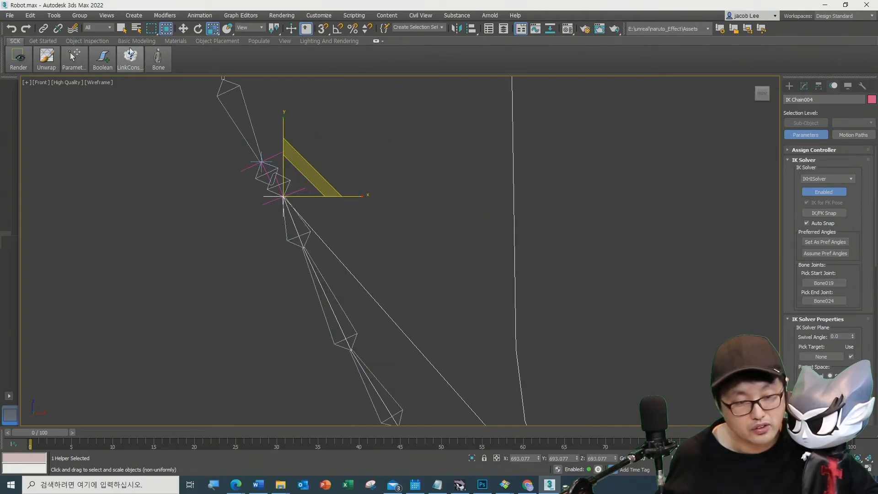
{"action": "left_click", "coordinate": [43, 28]}
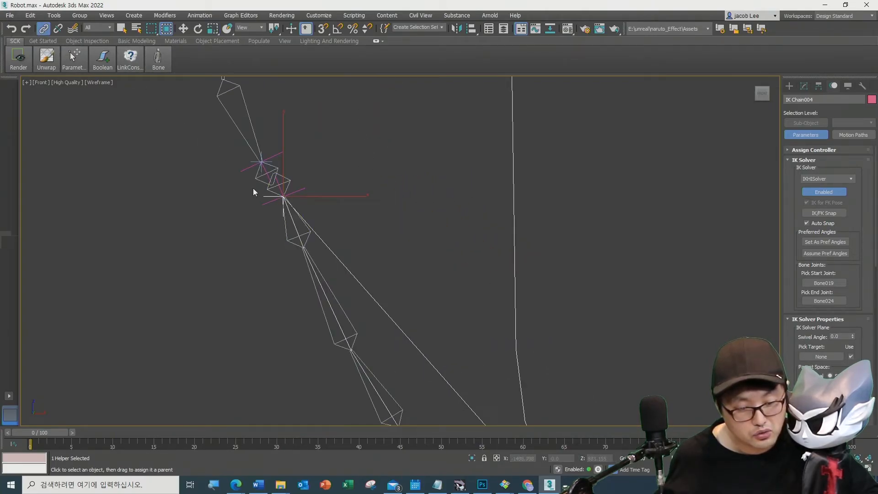
{"action": "scroll", "coordinate": [254, 190], "scroll_direction": "up", "scroll_amount": 2}
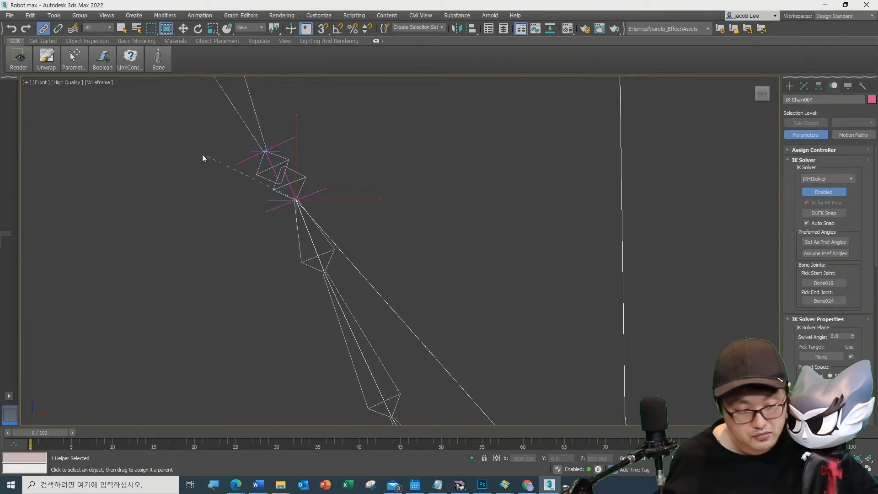
{"action": "scroll", "coordinate": [202, 154], "scroll_direction": "up", "scroll_amount": 8}
{"action": "scroll", "coordinate": [367, 315], "scroll_direction": "down", "scroll_amount": 5}
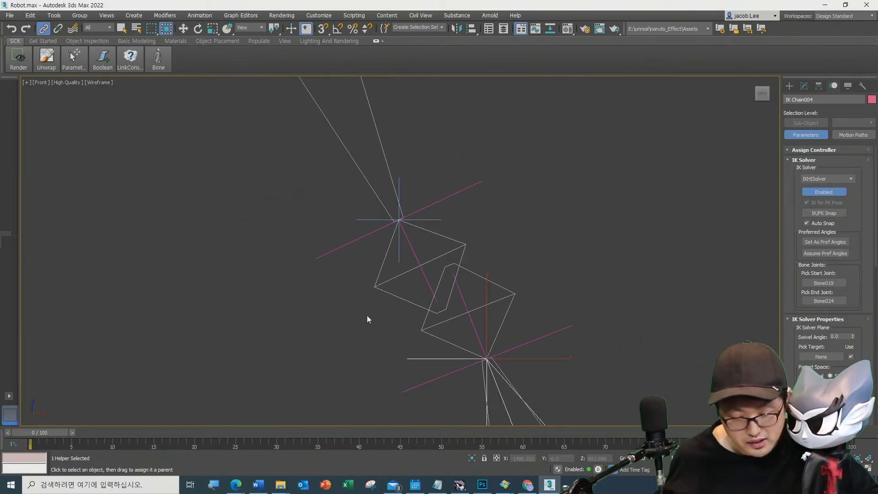
{"action": "scroll", "coordinate": [433, 379], "scroll_direction": "up", "scroll_amount": 3}
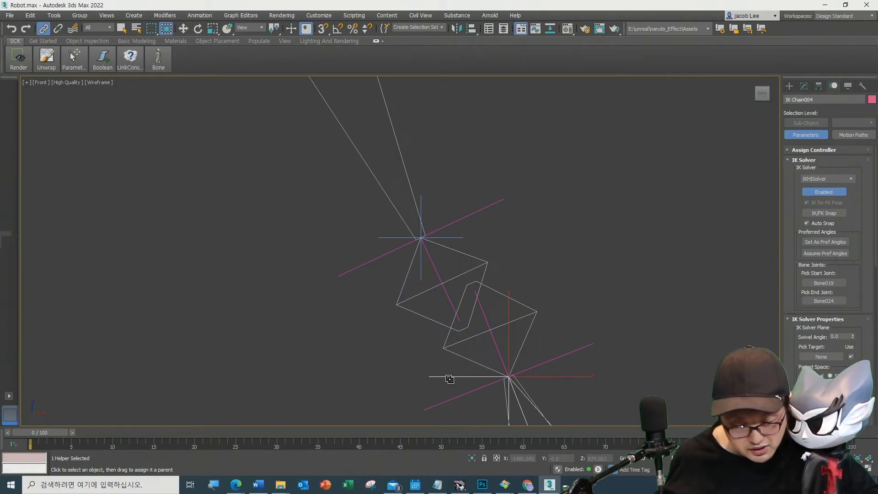
{"action": "left_click_drag", "start_coordinate": [461, 240], "coordinate": [462, 240]}
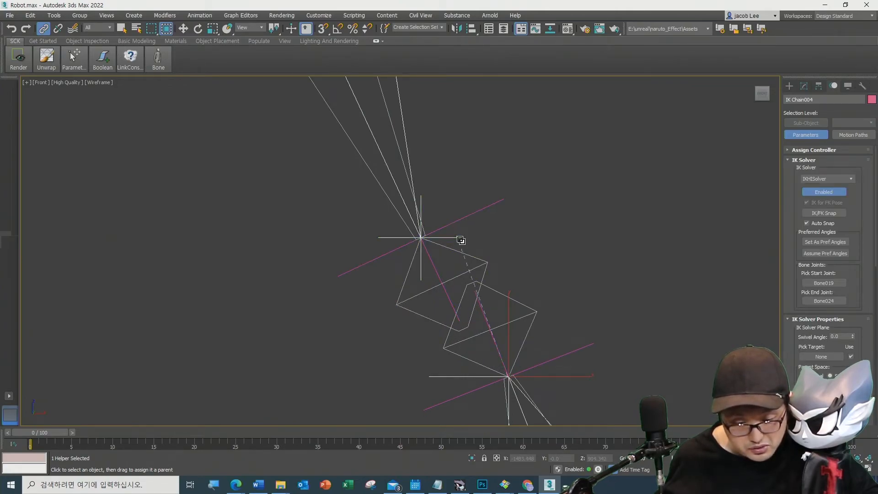
Step: Scale the upper chain's IK goal uniformly to about 796 percent and clear the selection
{"action": "scroll", "coordinate": [526, 245], "scroll_direction": "down", "scroll_amount": 3}
{"action": "scroll", "coordinate": [408, 298], "scroll_direction": "down", "scroll_amount": 5}
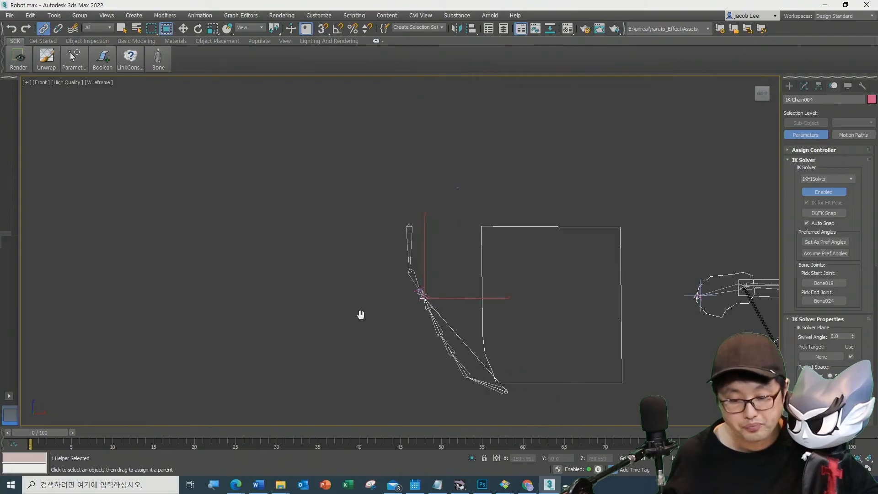
{"action": "middle_click_drag", "start_coordinate": [375, 322], "coordinate": [324, 304]}
{"action": "scroll", "coordinate": [324, 275], "scroll_direction": "up", "scroll_amount": 2}
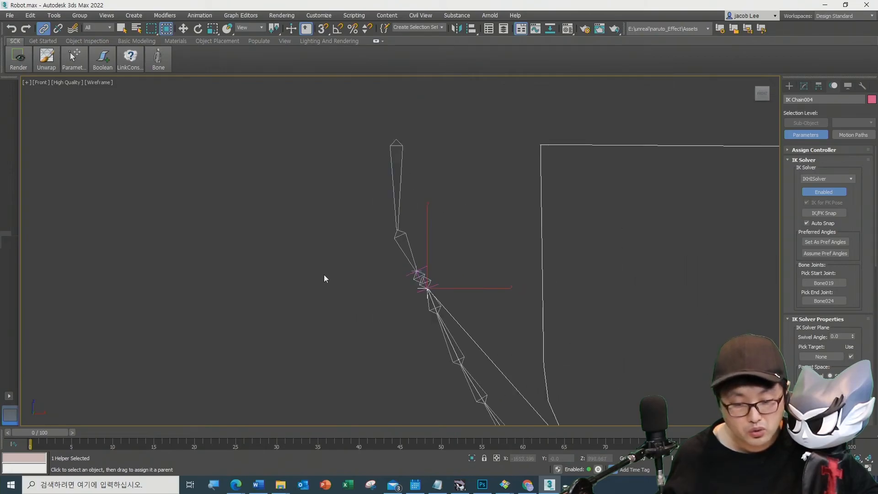
{"action": "left_click", "coordinate": [183, 29]}
{"action": "left_click", "coordinate": [377, 286]}
{"action": "left_click", "coordinate": [414, 272]}
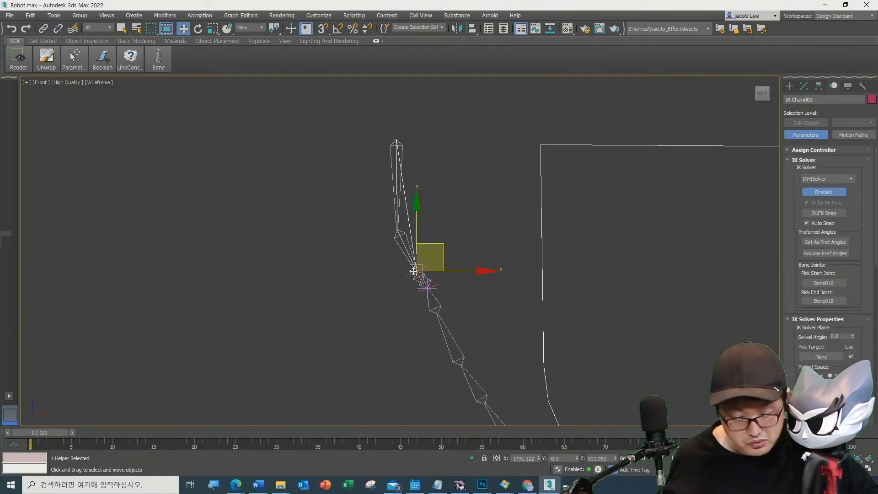
{"action": "key", "text": "r"}
{"action": "left_click_drag", "start_coordinate": [433, 265], "coordinate": [446, 192]}
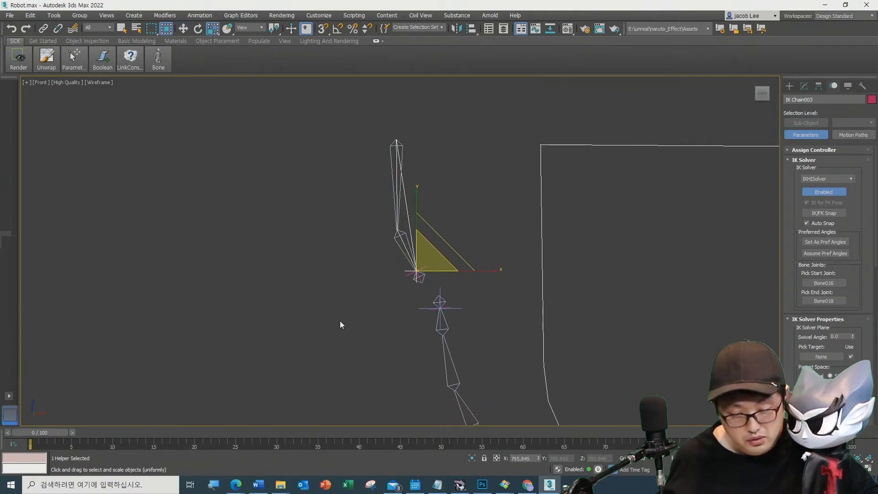
{"action": "left_click", "coordinate": [341, 306]}
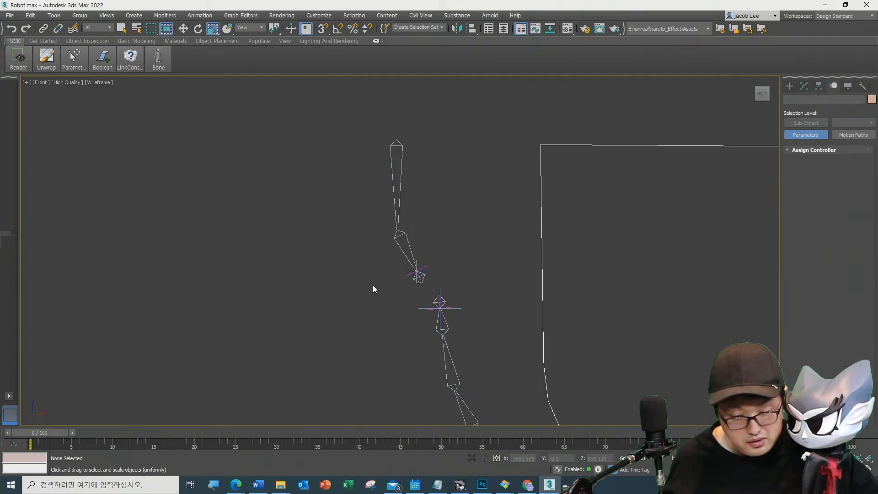
Step: Move the upper chain's IK goal slightly away from the curtain, restore shaded display and clear the selection
{"action": "left_click", "coordinate": [407, 270]}
{"action": "scroll", "coordinate": [381, 292], "scroll_direction": "down", "scroll_amount": 5}
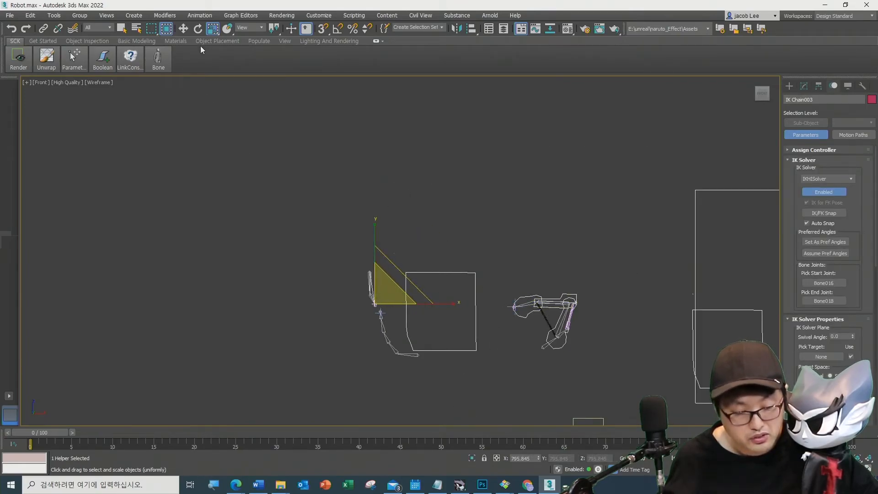
{"action": "left_click", "coordinate": [184, 29]}
{"action": "mouse_move", "coordinate": [400, 279]}
{"action": "left_mouse_down"}
{"action": "mouse_move", "coordinate": [455, 257]}
{"action": "mouse_move", "coordinate": [388, 280]}
{"action": "mouse_move", "coordinate": [425, 277]}
{"action": "mouse_move", "coordinate": [457, 250]}
{"action": "mouse_move", "coordinate": [390, 279]}
{"action": "mouse_move", "coordinate": [436, 271]}
{"action": "mouse_move", "coordinate": [390, 279]}
{"action": "left_mouse_up"}
{"action": "key", "text": "F3"}
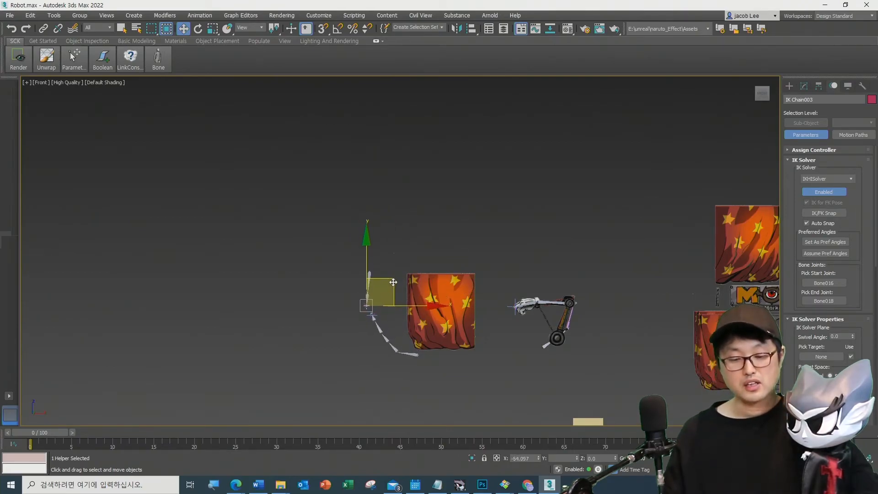
{"action": "left_click", "coordinate": [337, 303]}
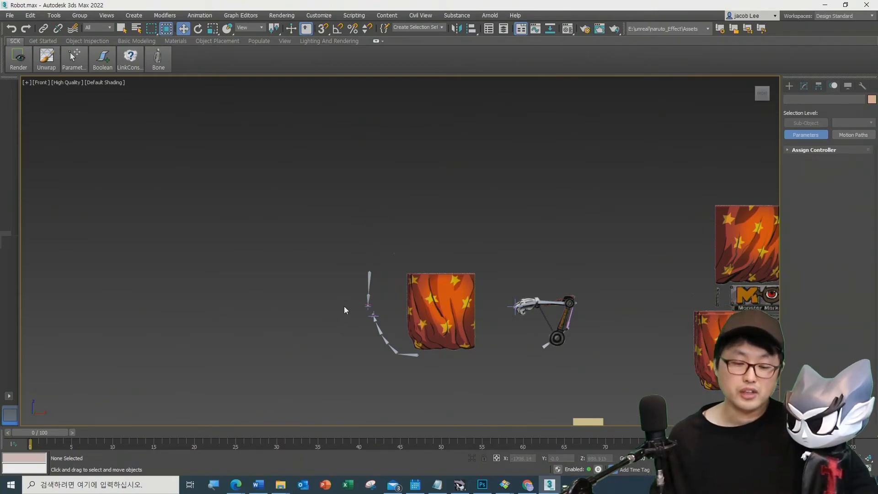
{"action": "left_click", "coordinate": [440, 316]}
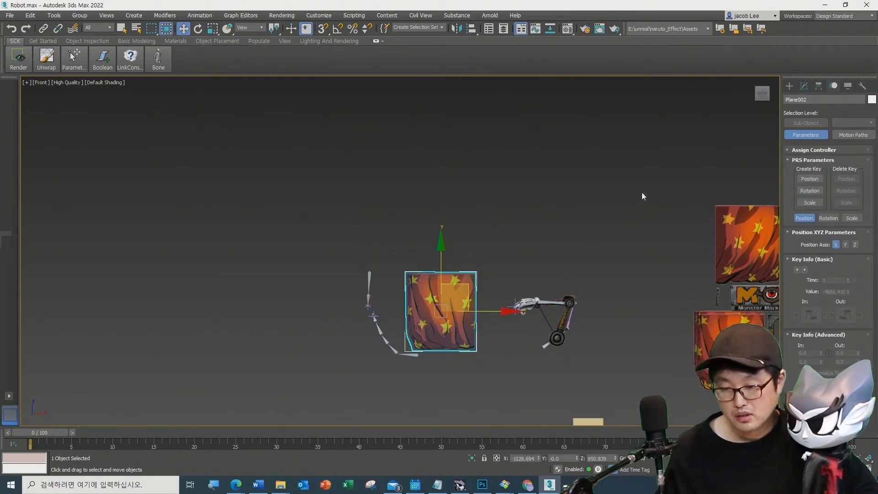
{"action": "left_click", "coordinate": [804, 87]}
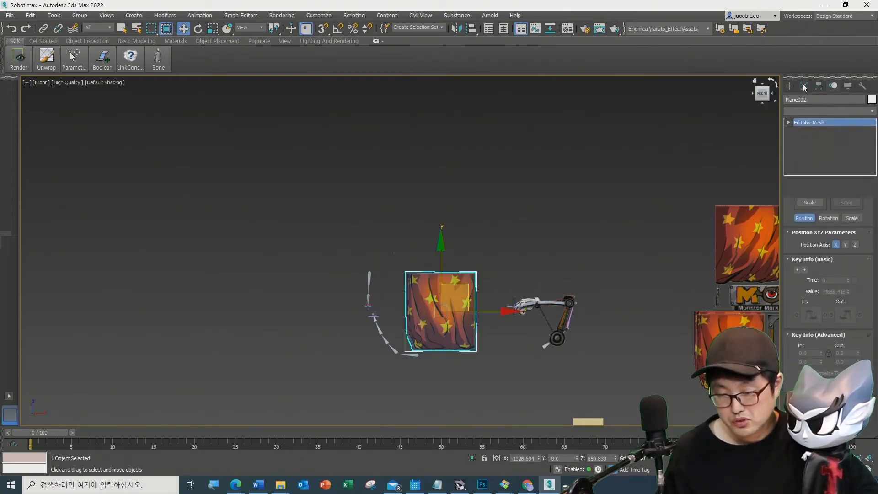
{"action": "left_click", "coordinate": [872, 114]}
{"action": "scroll", "coordinate": [869, 271], "scroll_direction": "down", "scroll_amount": 10}
{"action": "left_click_drag", "start_coordinate": [869, 271], "coordinate": [871, 361]}
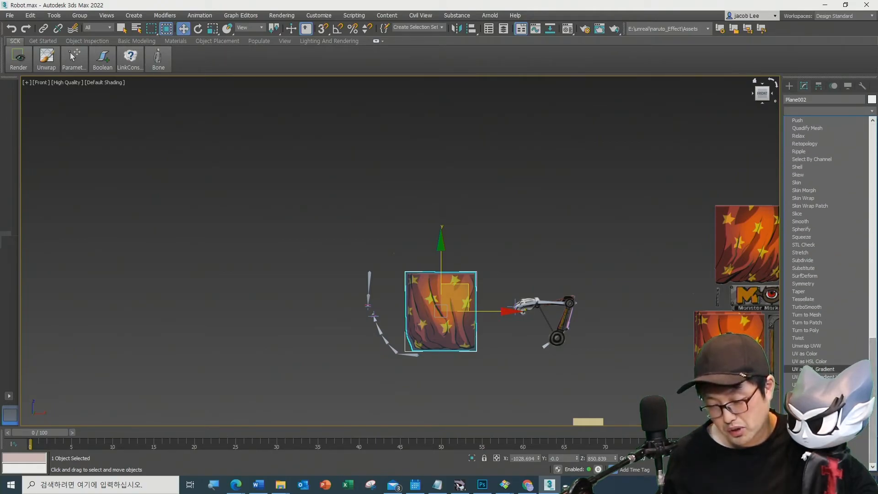
{"action": "scroll", "coordinate": [320, 316], "scroll_direction": "up", "scroll_amount": 5}
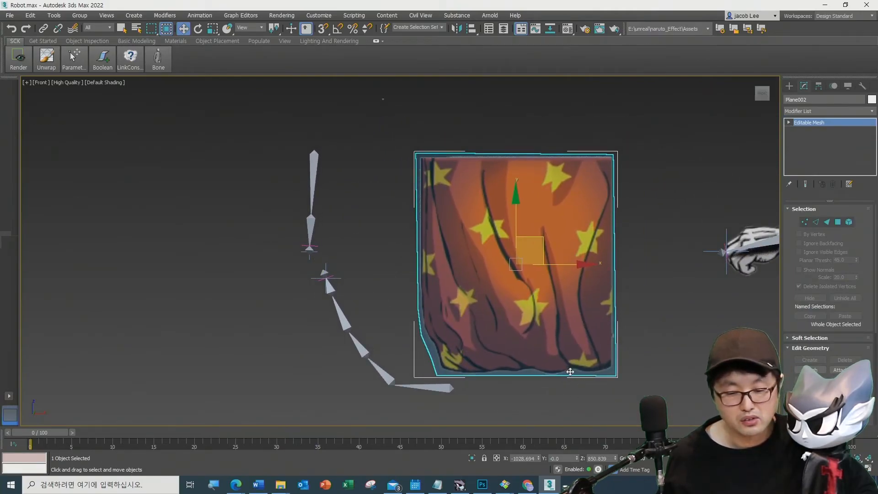
{"action": "left_click", "coordinate": [667, 207]}
Step: Apply an FFD 3x3x3 modifier to the extracted curtain plane
{"action": "left_click", "coordinate": [600, 190]}
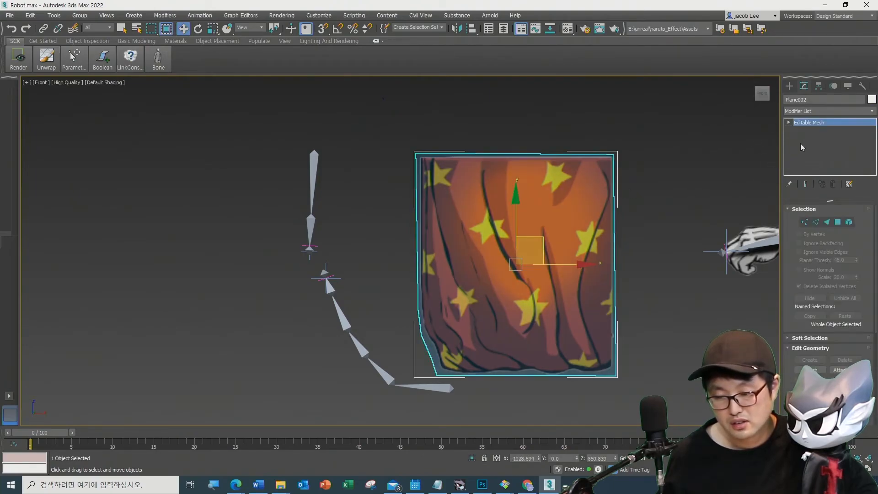
{"action": "left_click", "coordinate": [869, 117]}
{"action": "scroll", "coordinate": [866, 296], "scroll_direction": "down", "scroll_amount": 10}
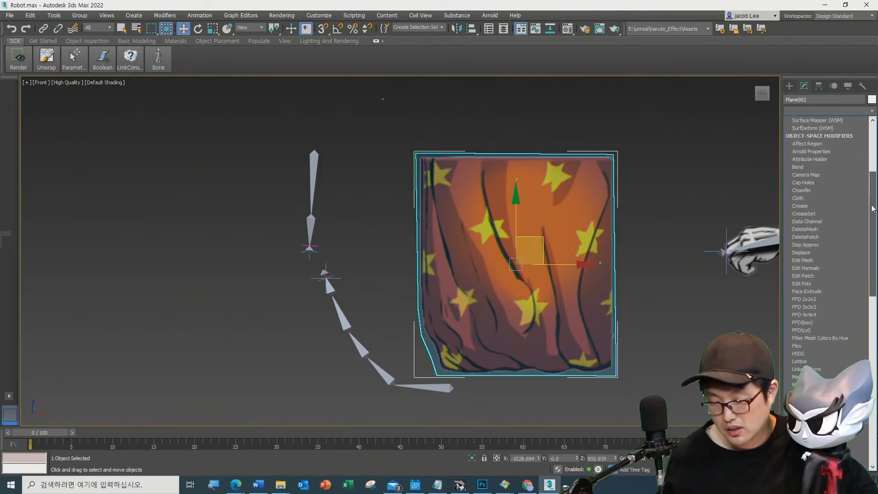
{"action": "scroll", "coordinate": [866, 296], "scroll_direction": "down", "scroll_amount": 8}
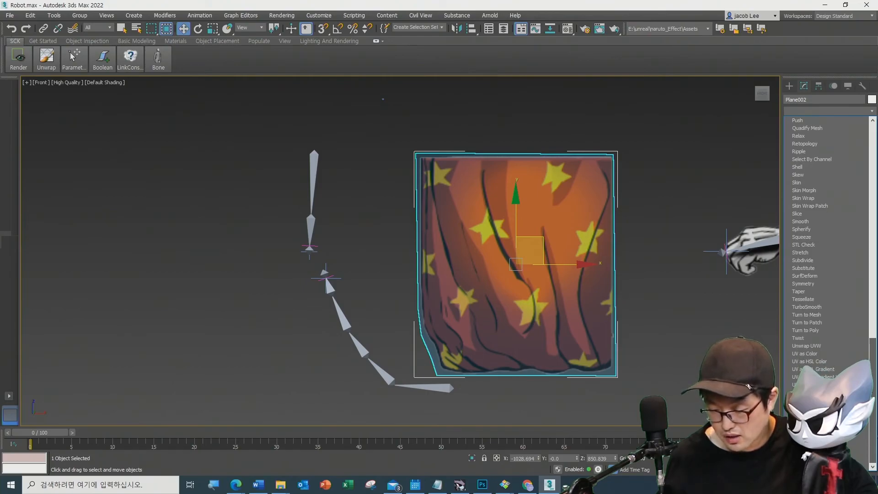
{"action": "left_click_drag", "start_coordinate": [873, 372], "coordinate": [876, 238]}
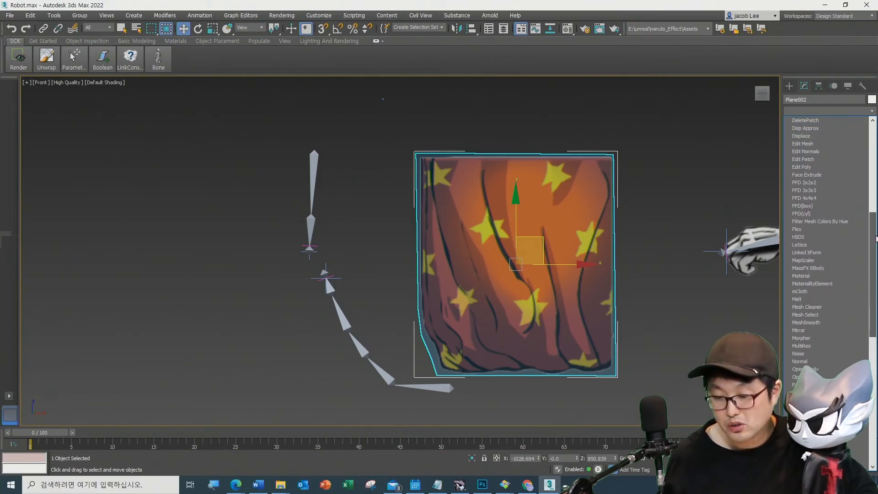
{"action": "left_click", "coordinate": [827, 191]}
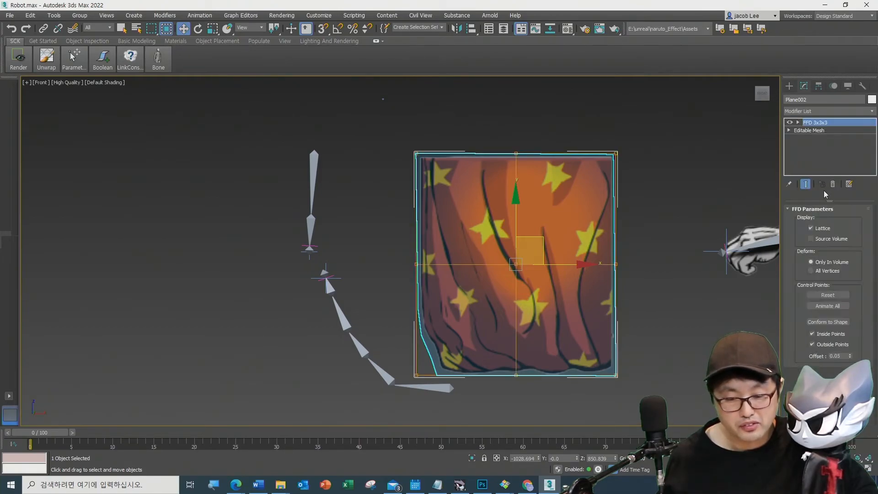
Step: Edit the curtain's FFD control points, moving the left-middle point inward and slightly up to bend the left edge
{"action": "left_click", "coordinate": [799, 123]}
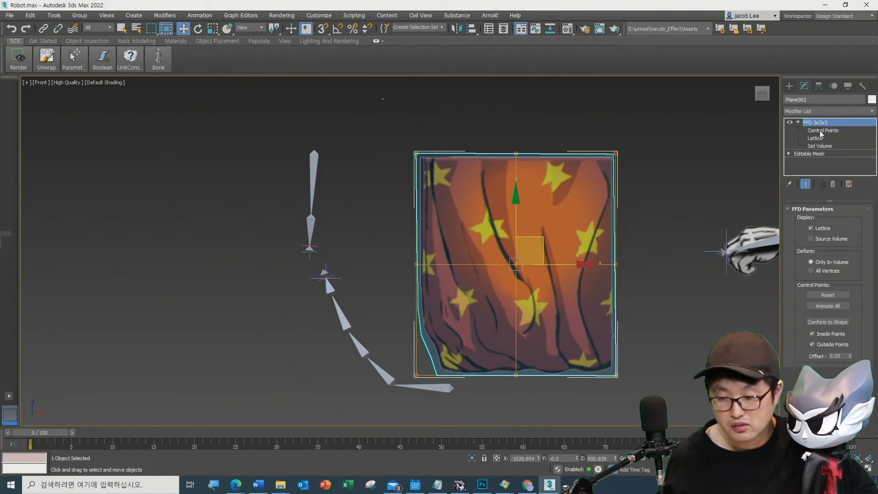
{"action": "left_click", "coordinate": [823, 130]}
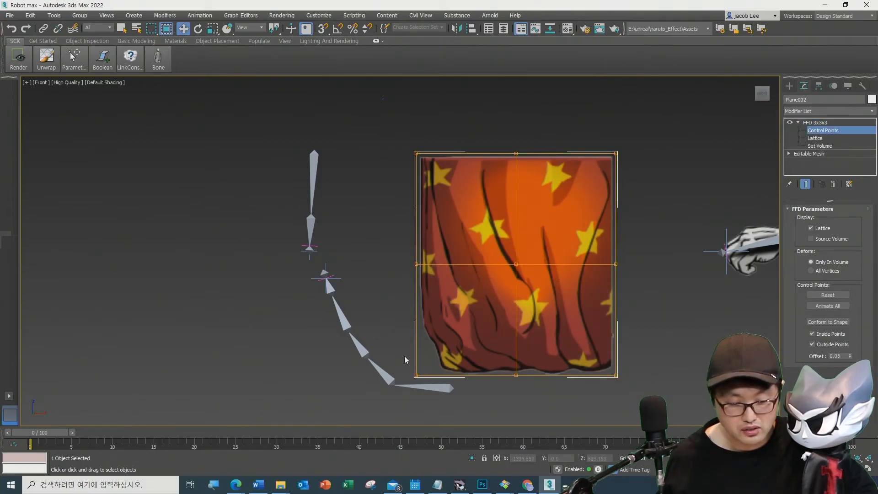
{"action": "left_click_drag", "start_coordinate": [434, 392], "coordinate": [433, 391]}
{"action": "mouse_move", "coordinate": [445, 349]}
{"action": "left_mouse_down"}
{"action": "mouse_move", "coordinate": [482, 273]}
{"action": "mouse_move", "coordinate": [446, 352]}
{"action": "left_mouse_up"}
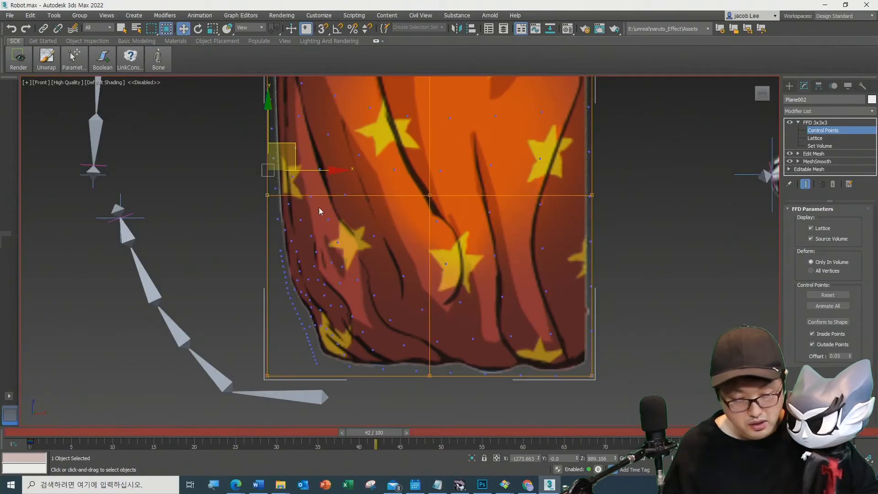
{"action": "left_click_drag", "start_coordinate": [296, 147], "coordinate": [488, 89]}
Step: Move the curtain's lower-left FFD control point inward and up to gather the lower-left corner
{"action": "left_click_drag", "start_coordinate": [318, 359], "coordinate": [242, 404]}
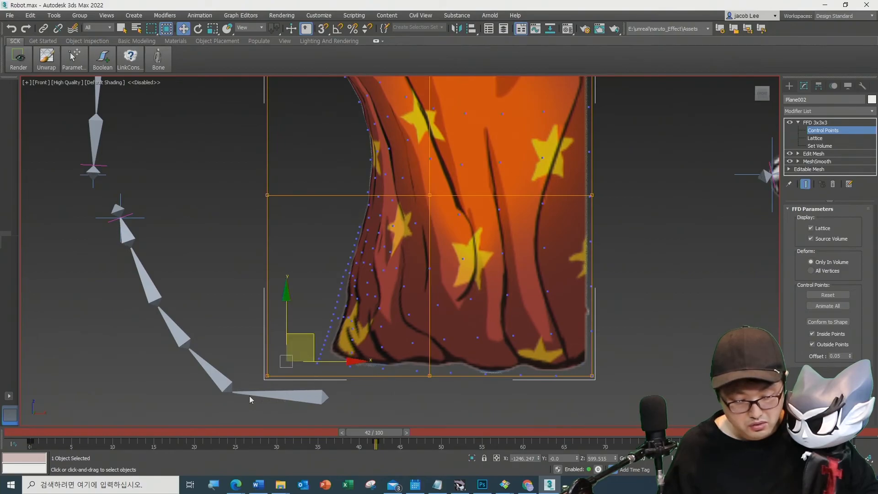
{"action": "left_click_drag", "start_coordinate": [328, 338], "coordinate": [322, 340]}
{"action": "left_click_drag", "start_coordinate": [274, 360], "coordinate": [224, 397]}
{"action": "left_click_drag", "start_coordinate": [309, 335], "coordinate": [390, 260]}
{"action": "left_click", "coordinate": [333, 181]}
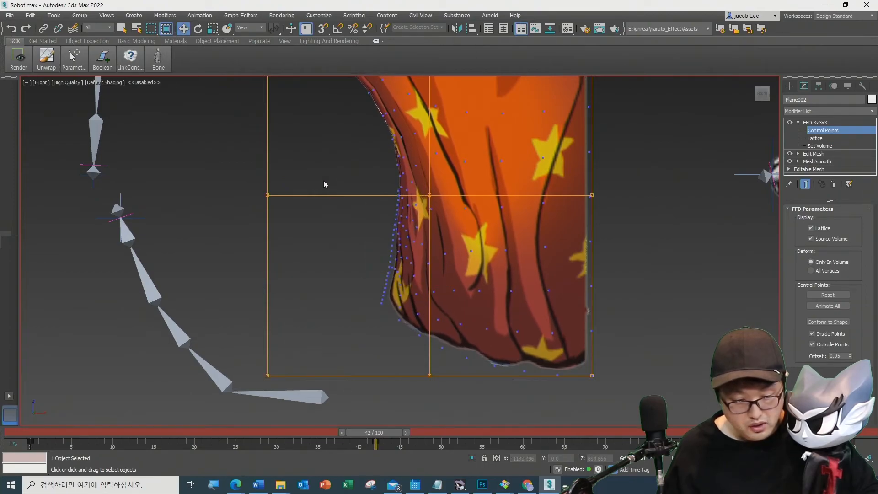
{"action": "scroll", "coordinate": [328, 174], "scroll_direction": "down", "scroll_amount": 5}
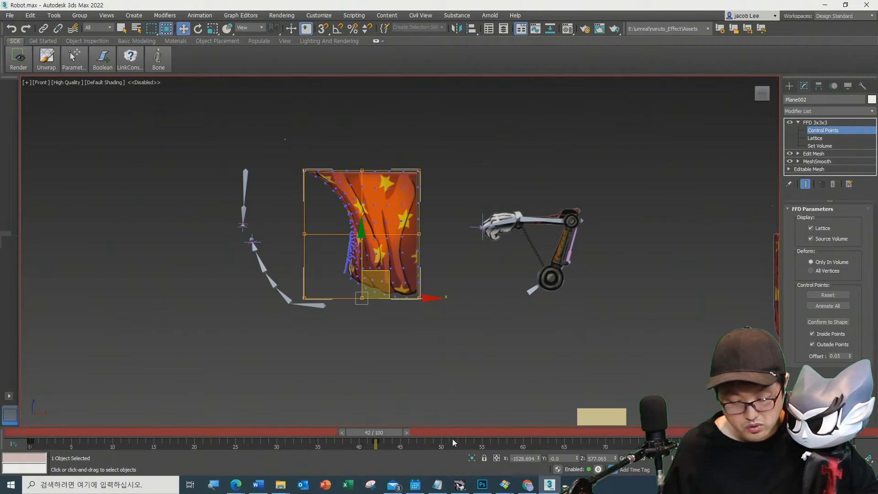
Step: Return the animation to frame 0, with the curtain, bone chains and mechanical arm in view
{"action": "left_click_drag", "start_coordinate": [397, 433], "coordinate": [59, 410]}
{"action": "key", "text": "w"}
{"action": "left_click", "coordinate": [401, 387]}
{"action": "scroll", "coordinate": [392, 362], "scroll_direction": "down", "scroll_amount": 3}
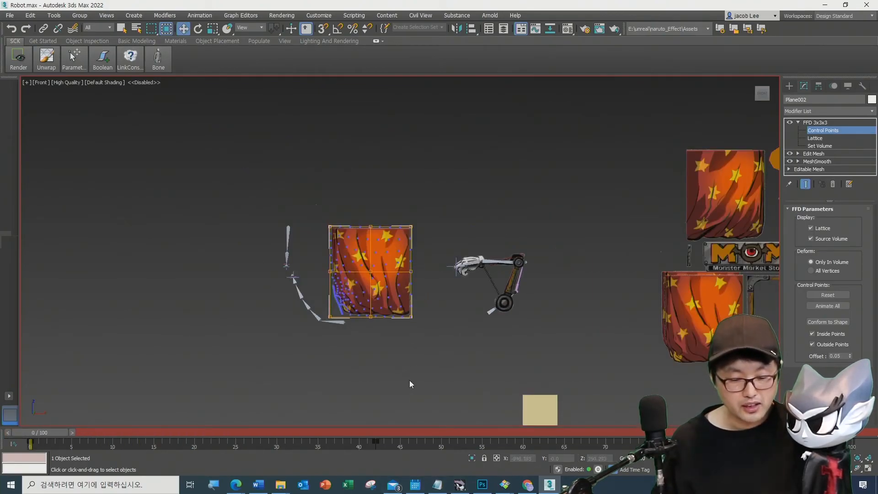
Step: Switch to the MMS game, start the Test1 scene and advance its dialogue on the curtain stage before returning to 3ds Max
{"action": "mouse_move", "coordinate": [461, 489]}
{"action": "left_click", "coordinate": [461, 487]}
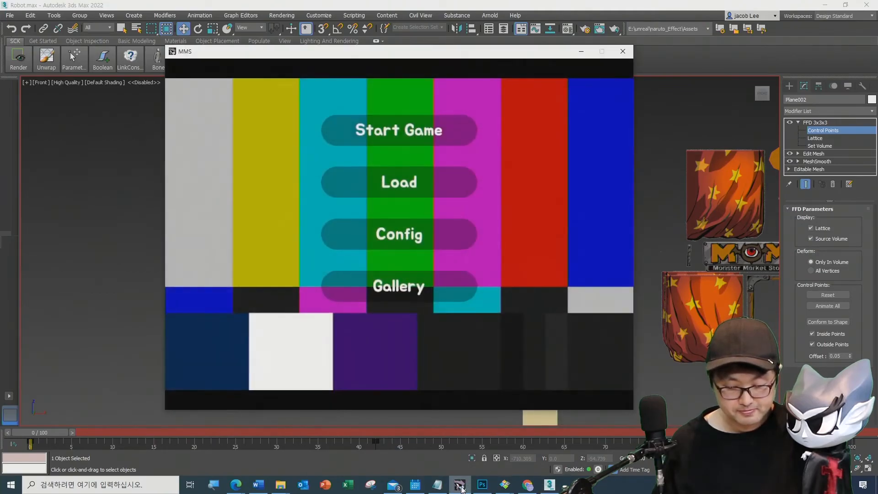
{"action": "left_click", "coordinate": [408, 136]}
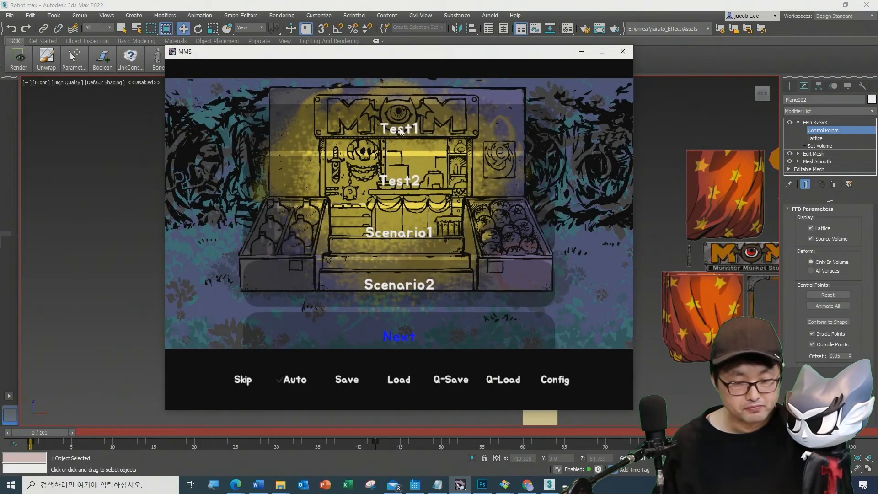
{"action": "left_click", "coordinate": [401, 130]}
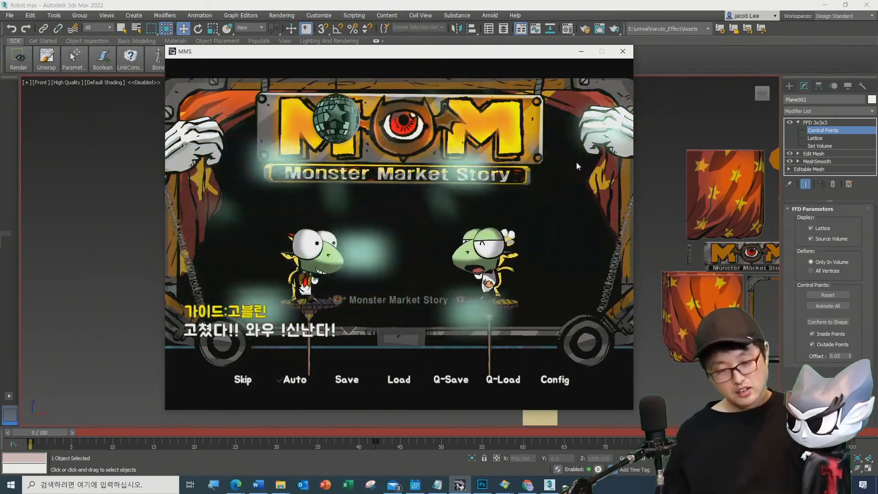
{"action": "left_click", "coordinate": [590, 163]}
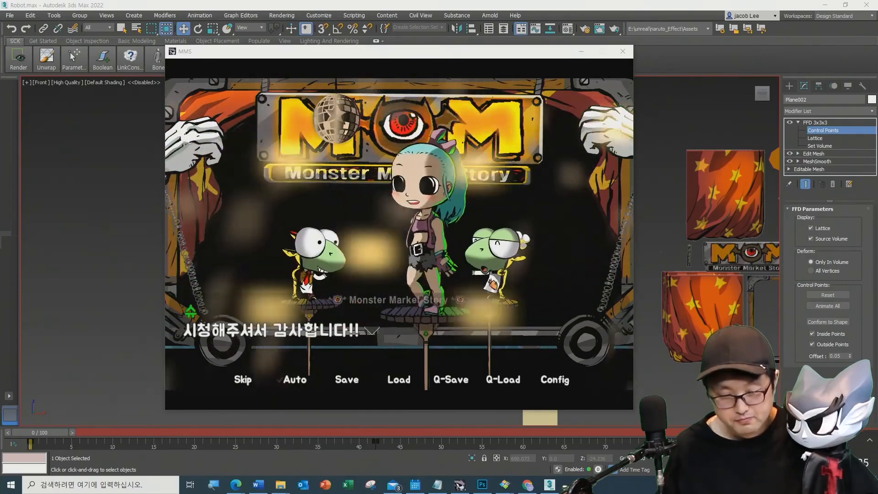
{"action": "left_click", "coordinate": [107, 305]}
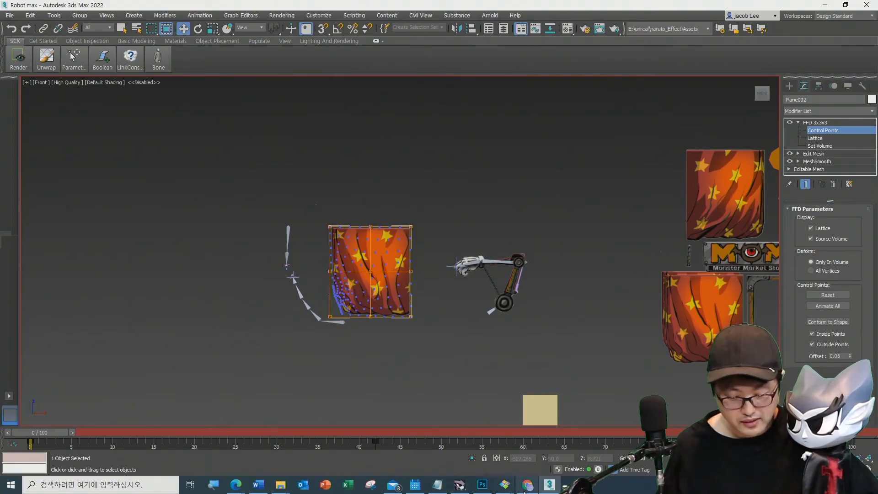
Step: Compare the curtains and skeletal arms on the MMS game stage with the rigged curtain and arm in 3ds Max
{"action": "left_click", "coordinate": [460, 485]}
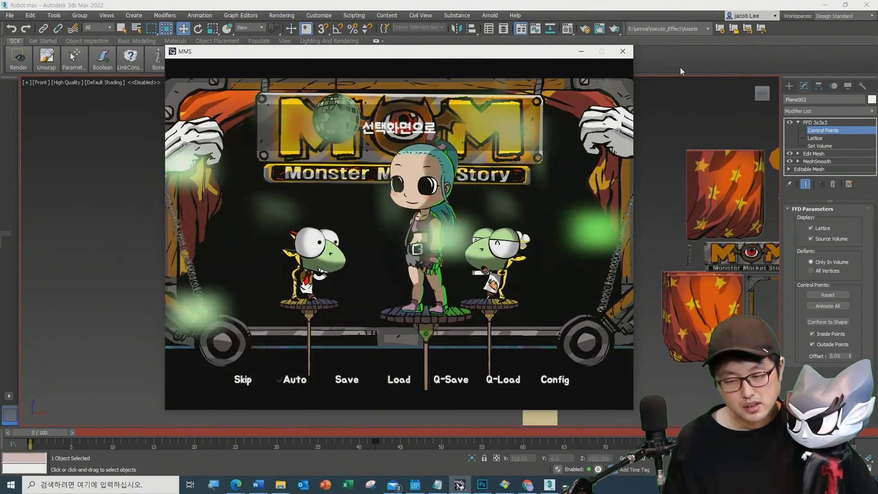
{"action": "left_click", "coordinate": [681, 70]}
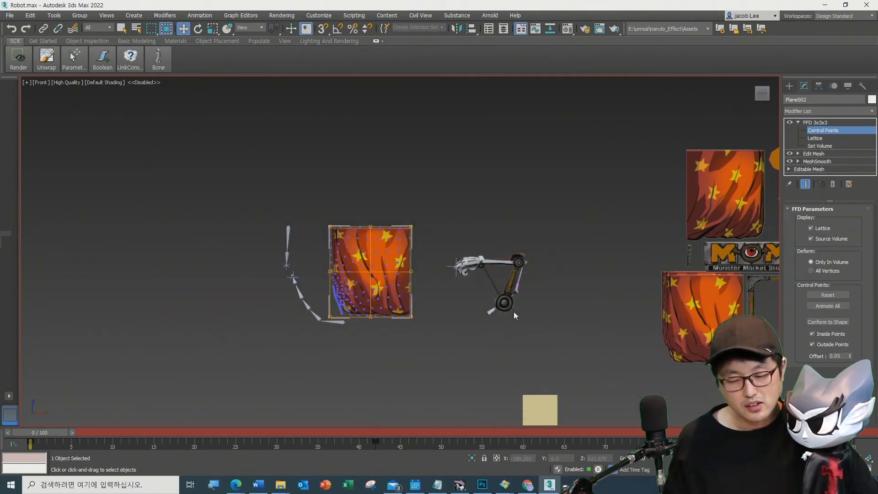
{"action": "scroll", "coordinate": [467, 326], "scroll_direction": "up", "scroll_amount": 4}
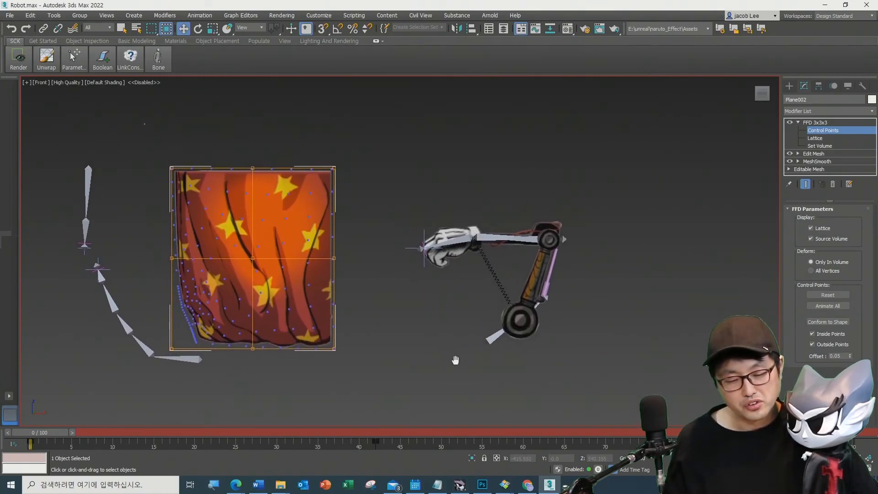
{"action": "scroll", "coordinate": [453, 354], "scroll_direction": "down", "scroll_amount": 2}
{"action": "left_click", "coordinate": [460, 484]}
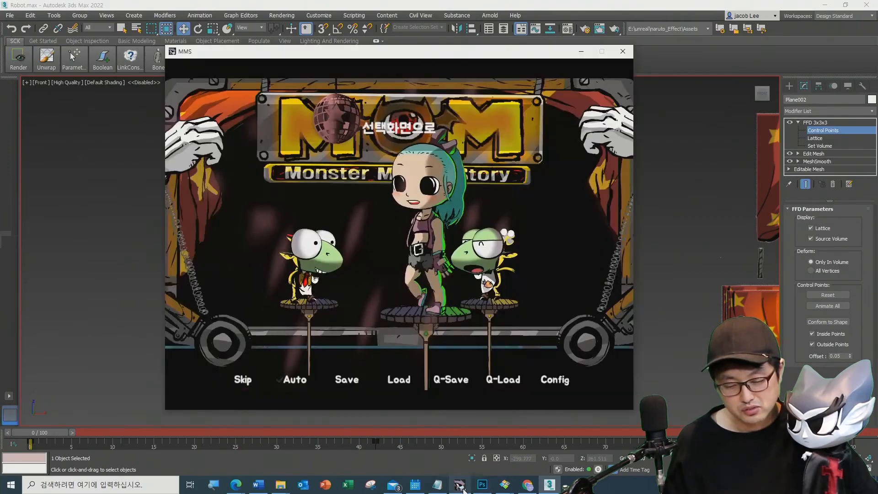
{"action": "left_click", "coordinate": [121, 278]}
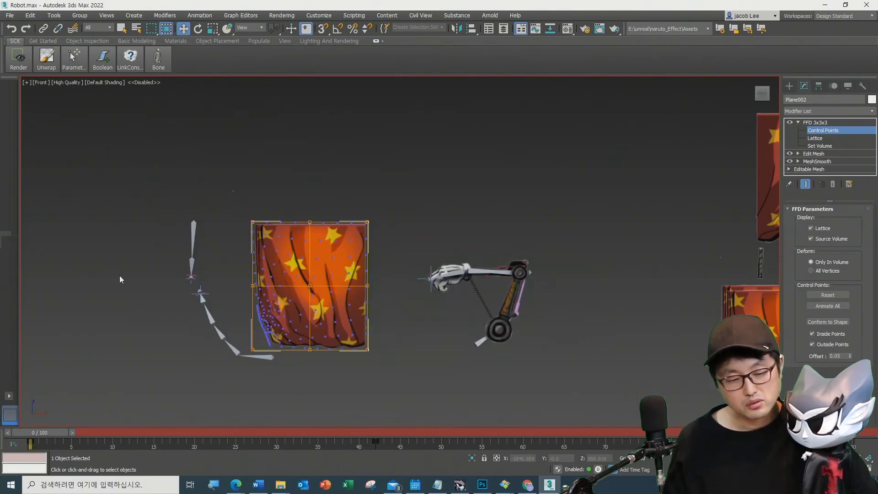
Step: Examine the separate curtain, arm, sign and frame pieces beside the rigs, and switch to the MMS game to see the assembled stage
{"action": "middle_click_drag", "start_coordinate": [464, 186], "coordinate": [201, 205]}
{"action": "scroll", "coordinate": [334, 235], "scroll_direction": "down", "scroll_amount": 2}
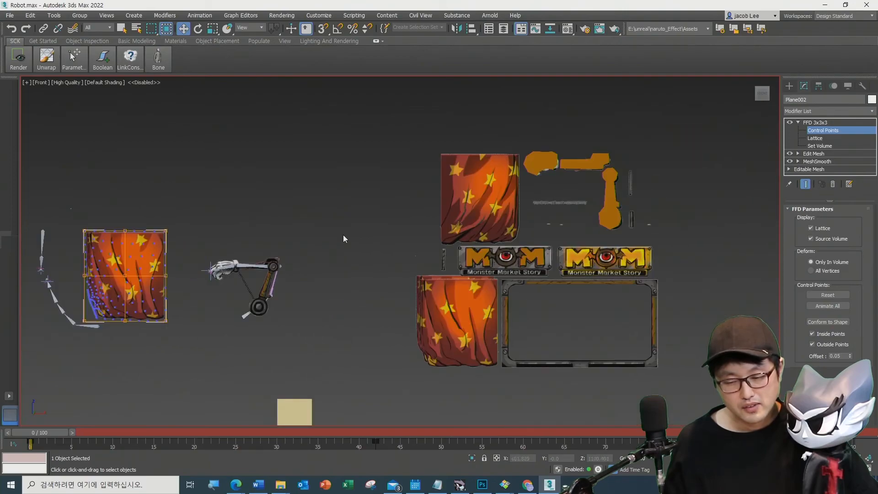
{"action": "middle_click_drag", "start_coordinate": [358, 221], "coordinate": [304, 172]}
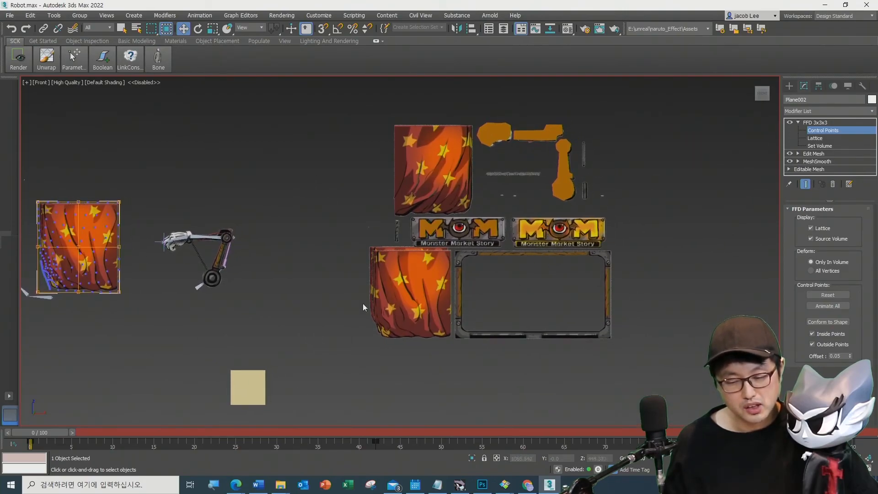
{"action": "middle_click_drag", "start_coordinate": [378, 300], "coordinate": [520, 311]}
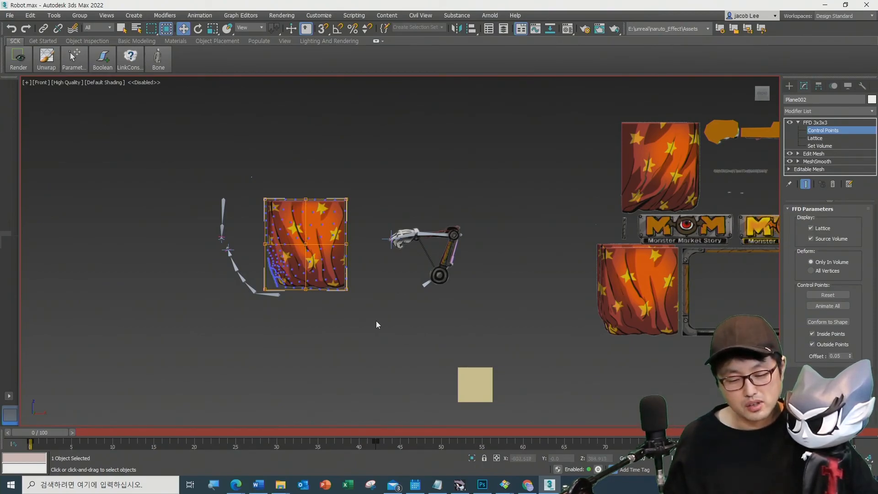
{"action": "middle_click_drag", "start_coordinate": [410, 325], "coordinate": [368, 317]}
{"action": "left_click", "coordinate": [461, 486]}
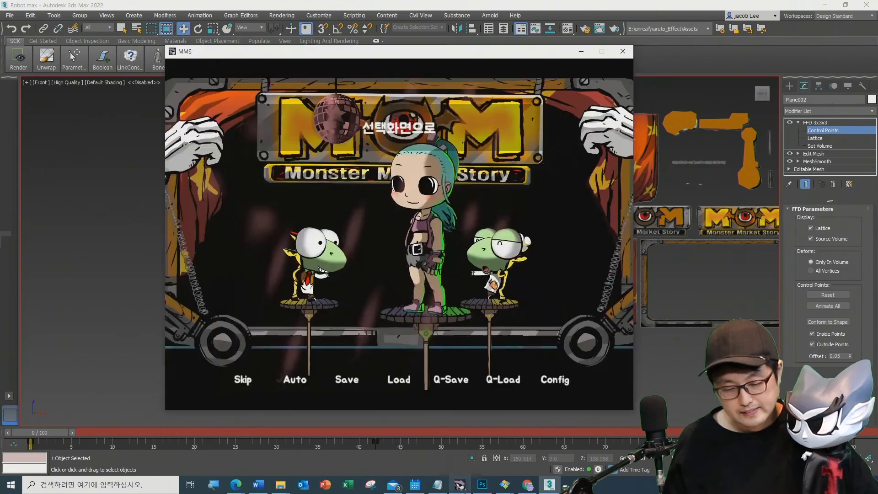